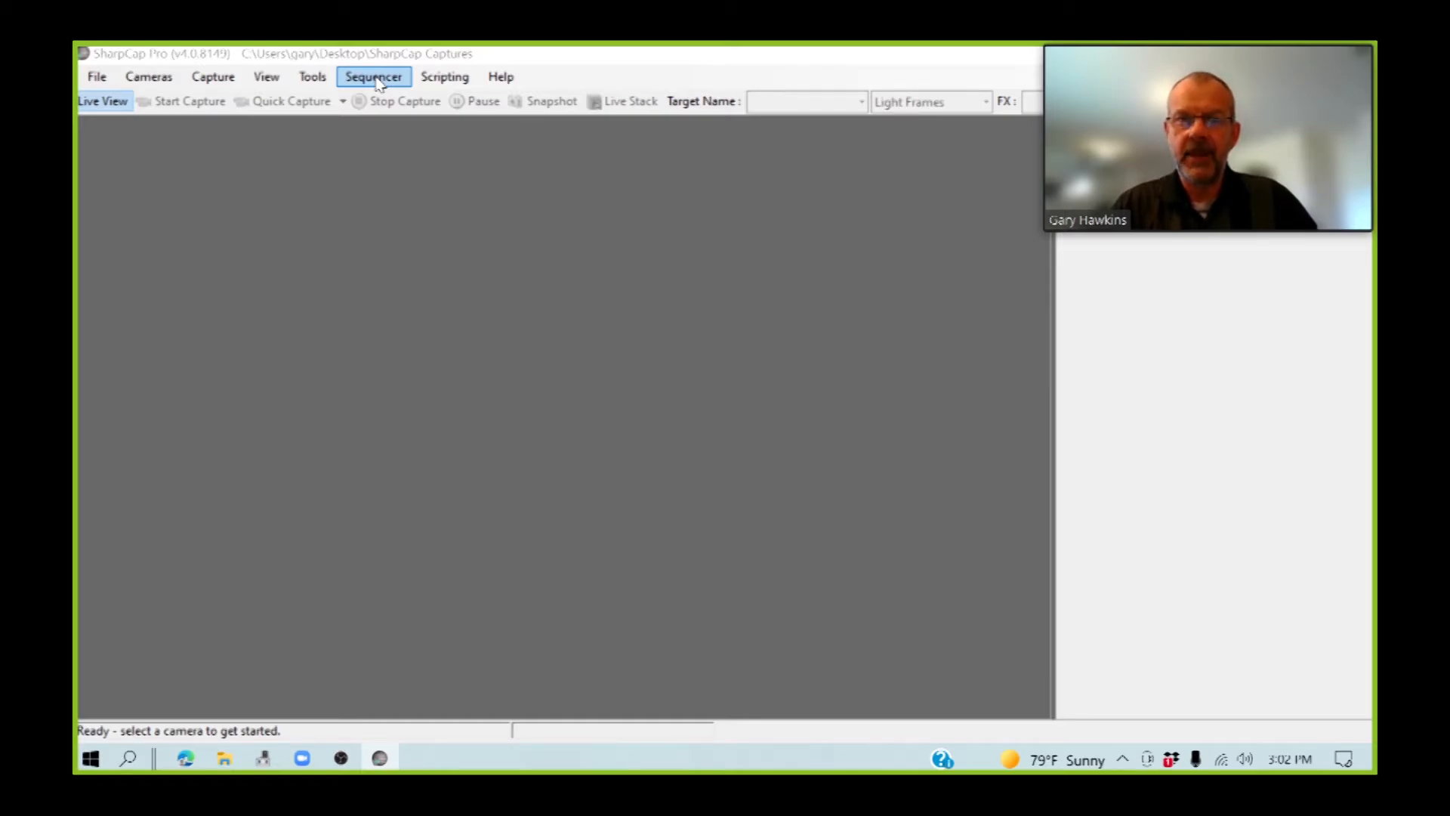
# Run the recent sequence Generate Light Curve.scs
pyautogui.click(378, 81)
pyautogui.moveTo(402, 198)
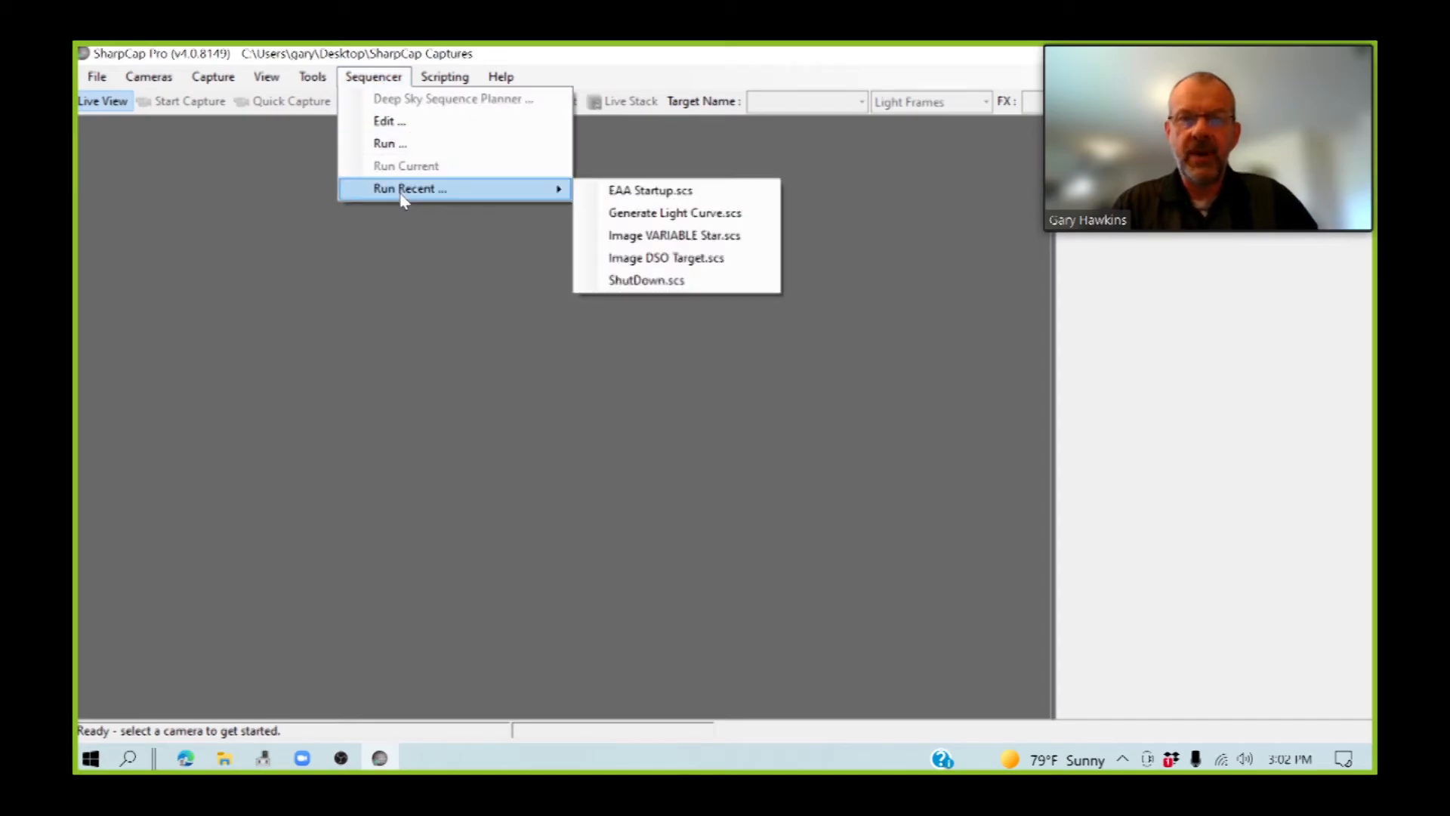
pyautogui.click(627, 215)
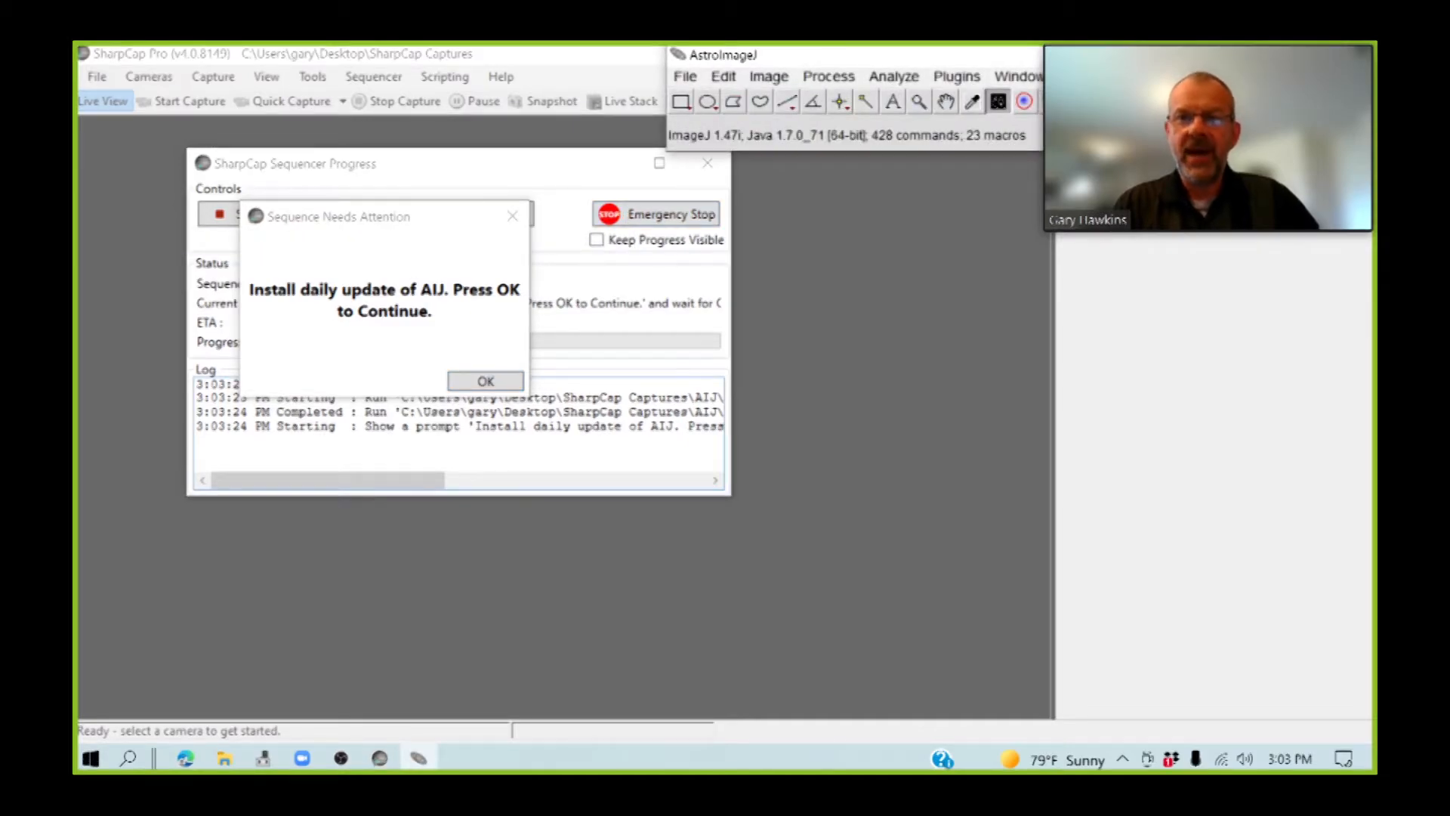
# Upgrade AstroImageJ to the daily build, and continue the sequence past the update prompt
pyautogui.moveTo(845, 63); pyautogui.dragTo(644, 67)
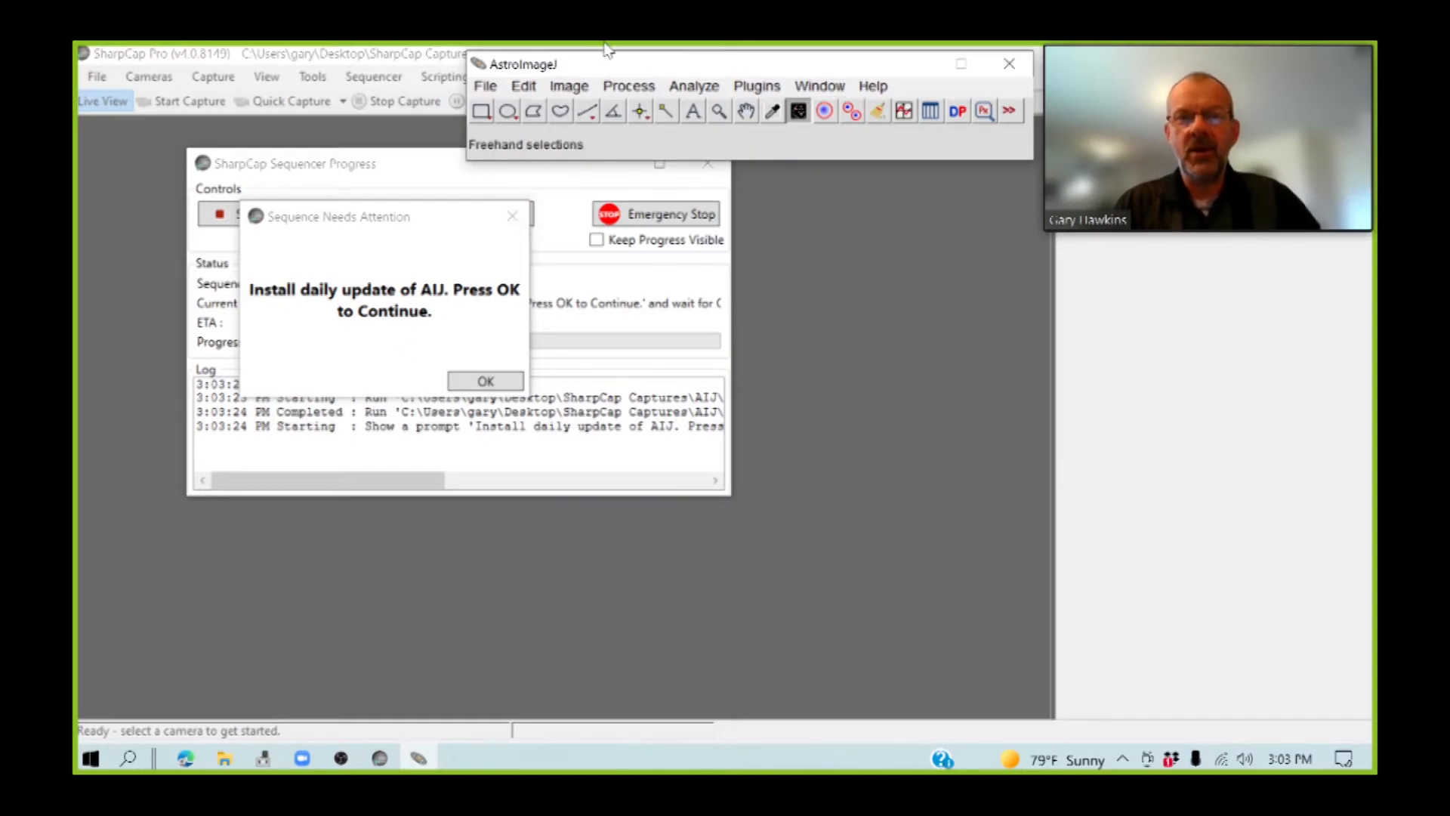
pyautogui.click(873, 84)
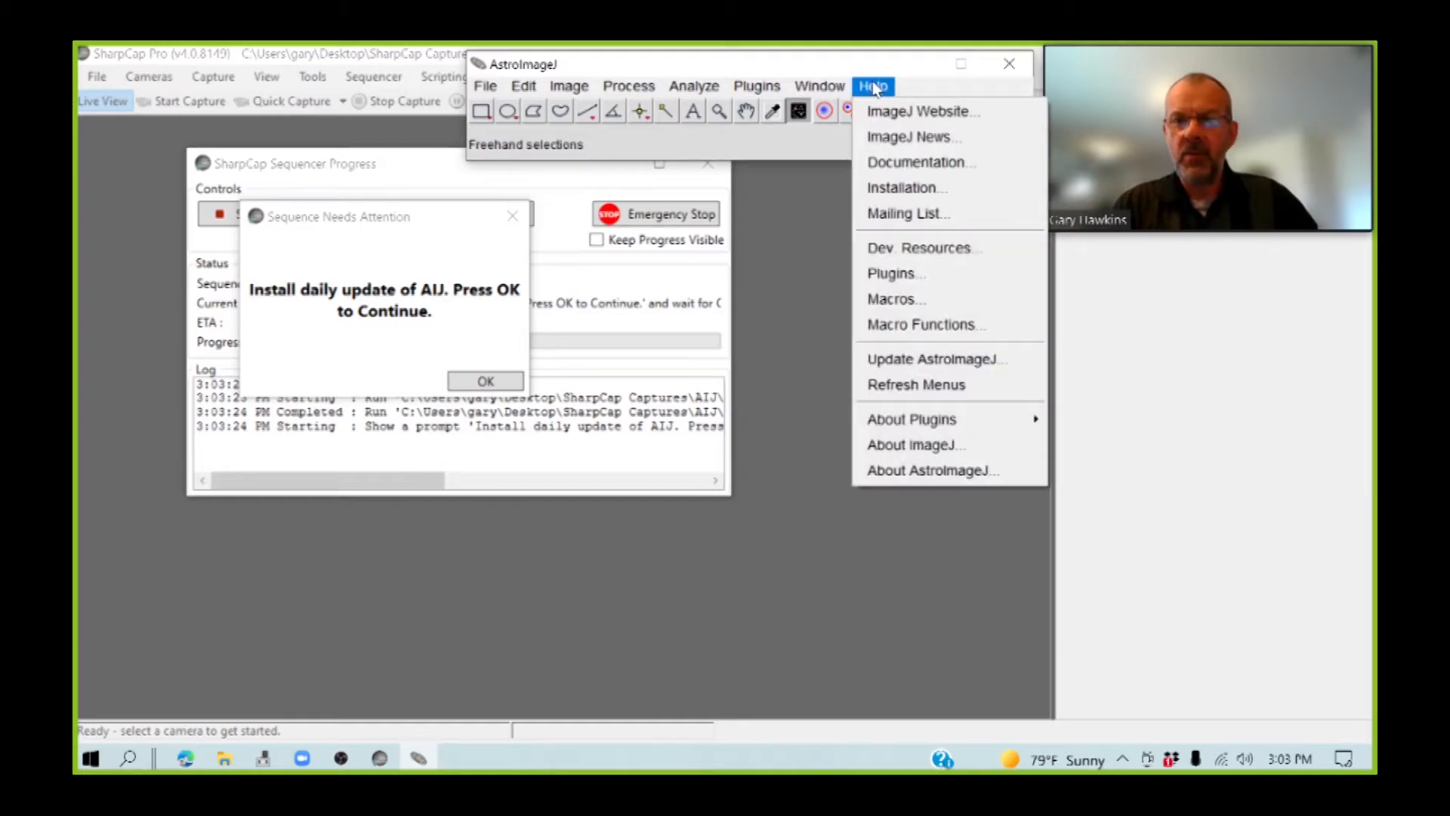
pyautogui.click(903, 370)
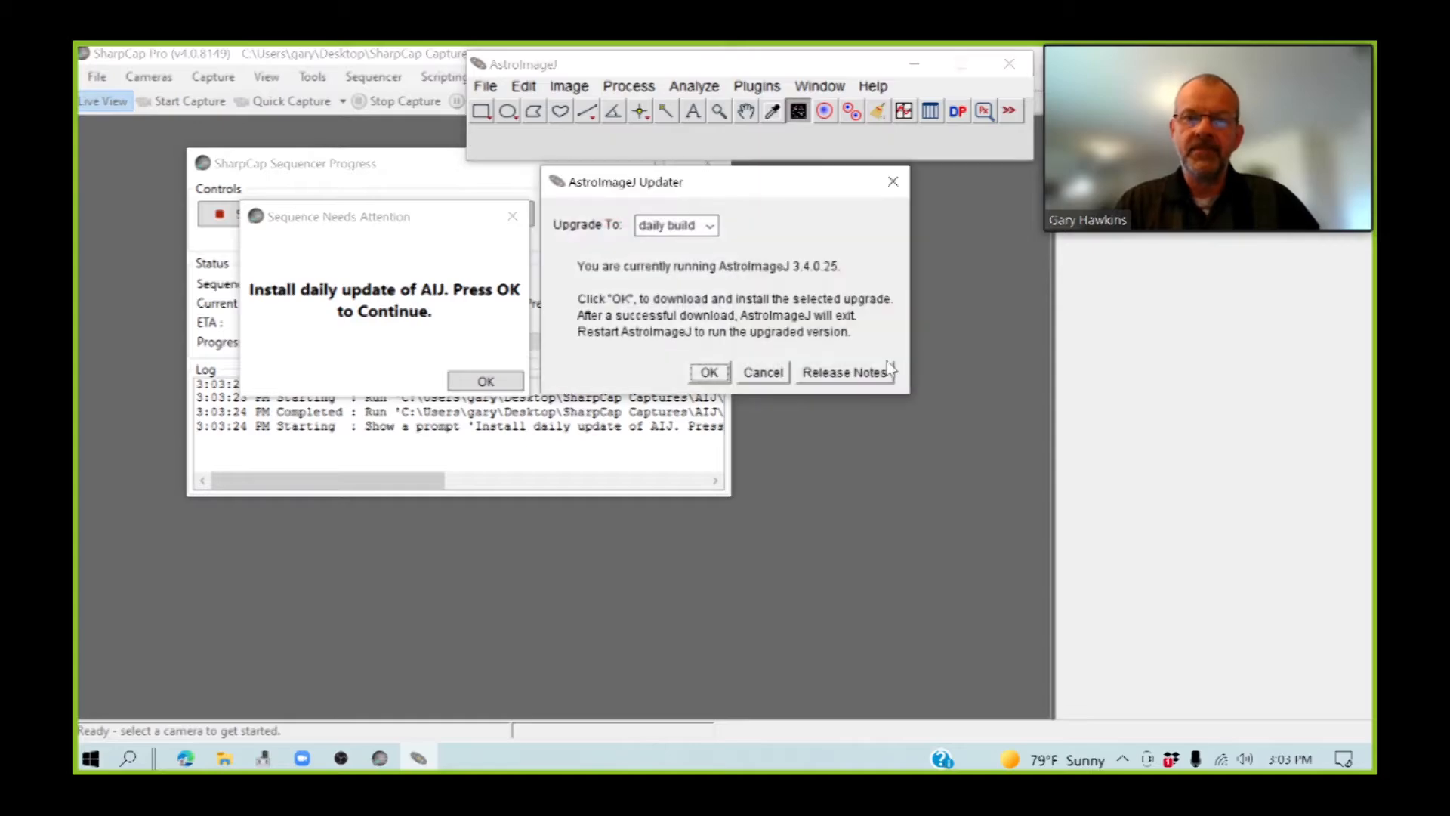
pyautogui.click(709, 373)
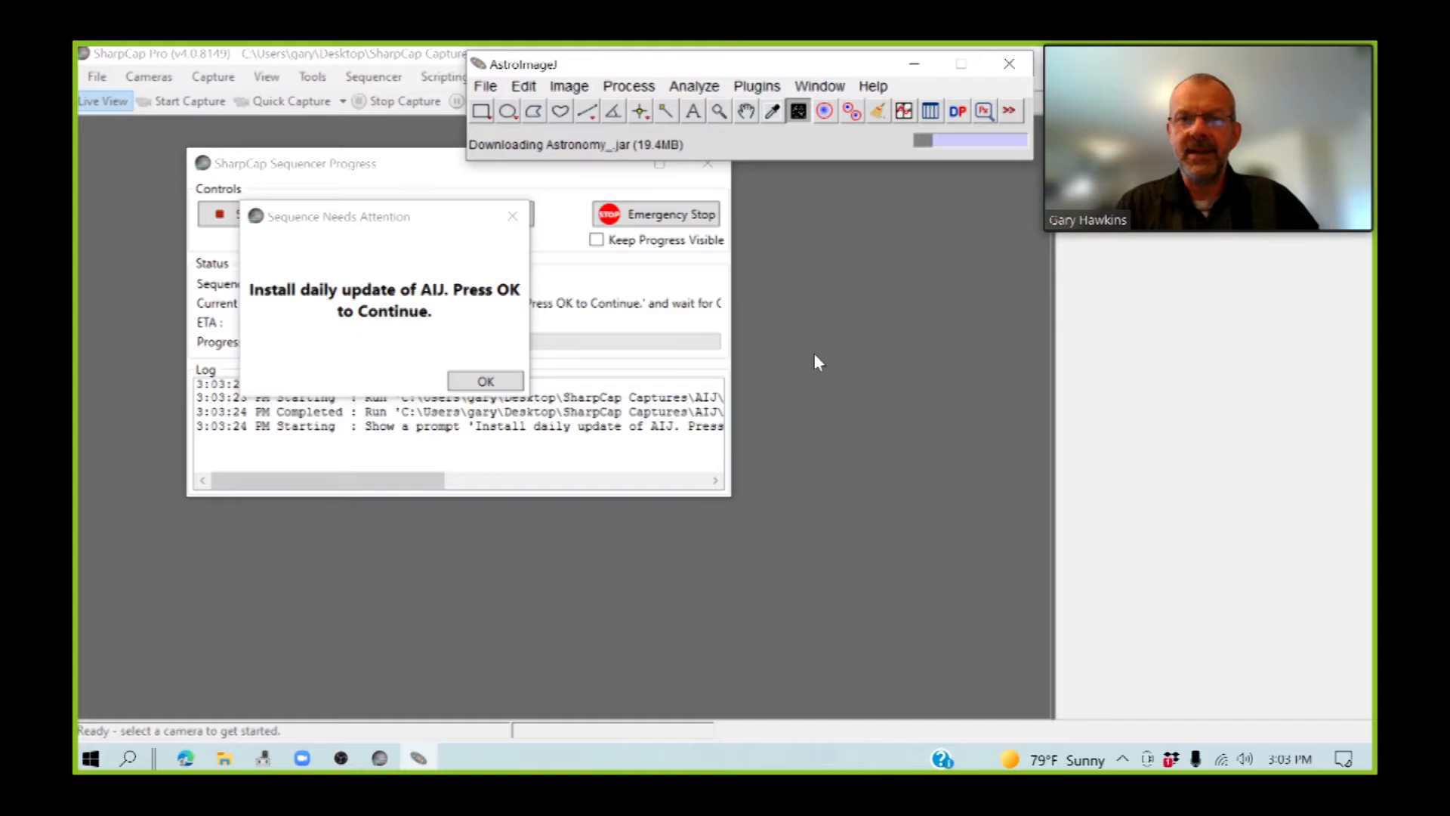
pyautogui.press('Return')
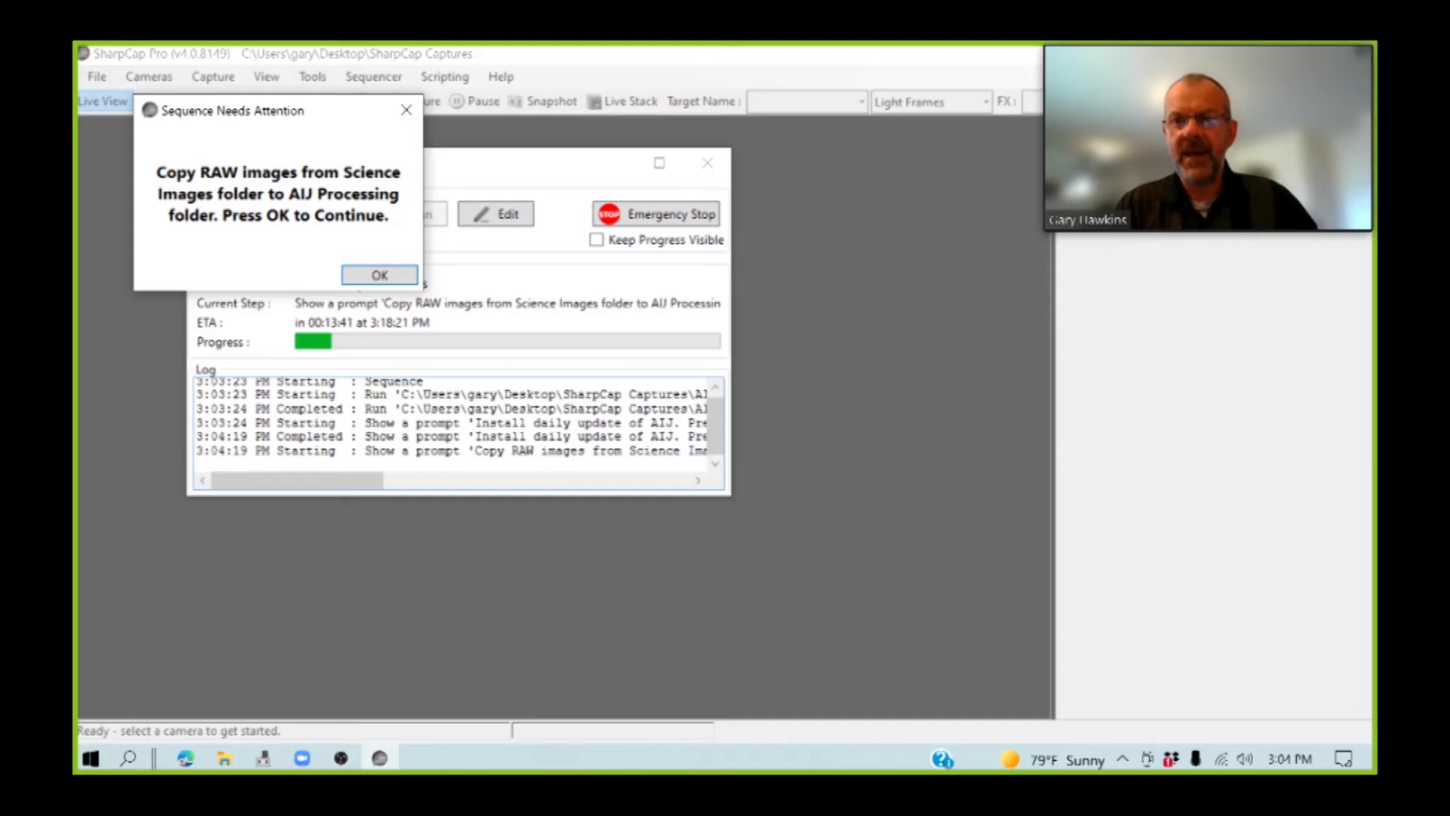
# Switch to File Explorer and open the v576 peg folder inside Desktop > SharpCap Captures > 2021-09-15
pyautogui.click(223, 759)
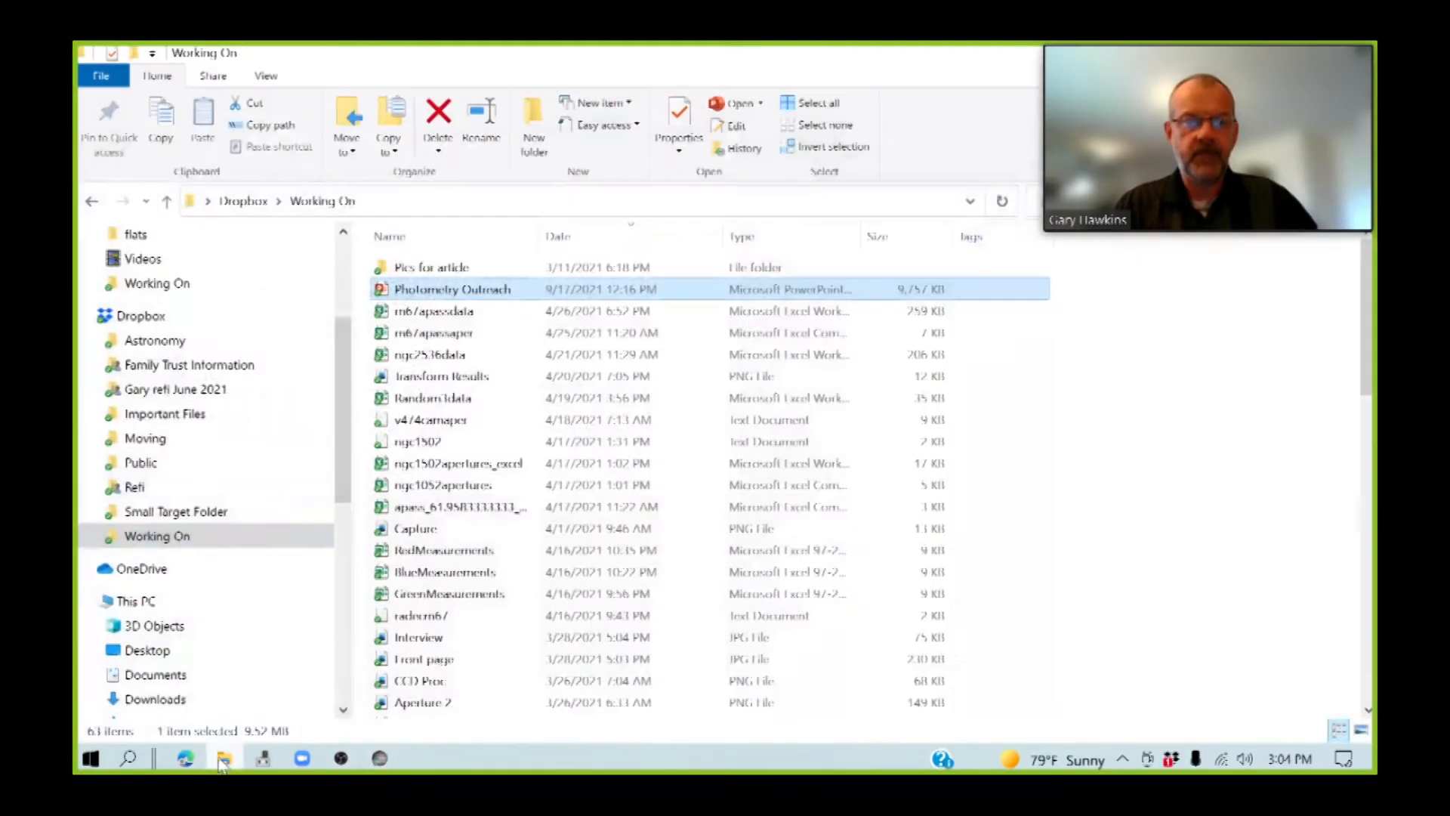
pyautogui.moveTo(339, 414); pyautogui.dragTo(341, 268)
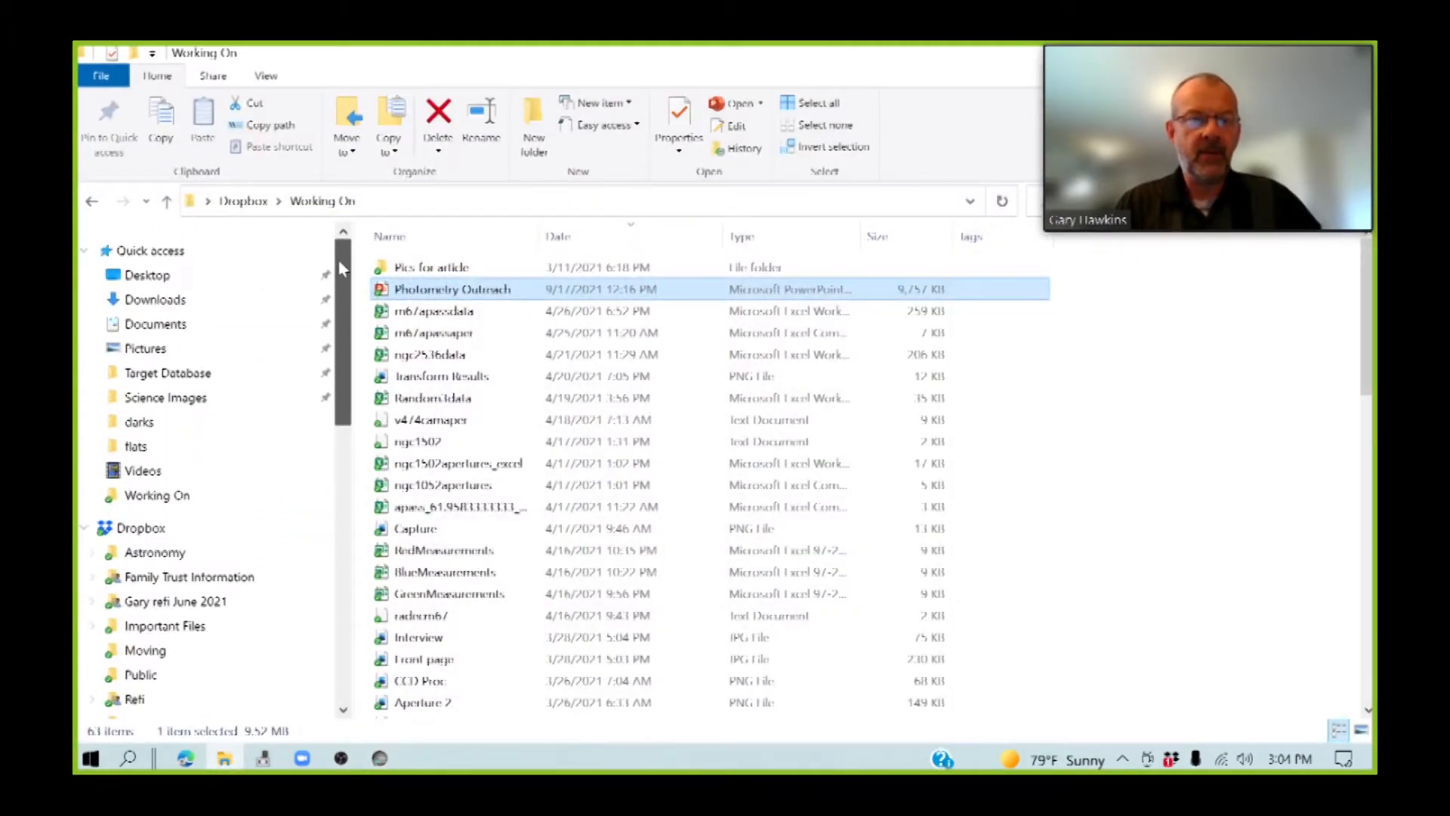
pyautogui.click(202, 286)
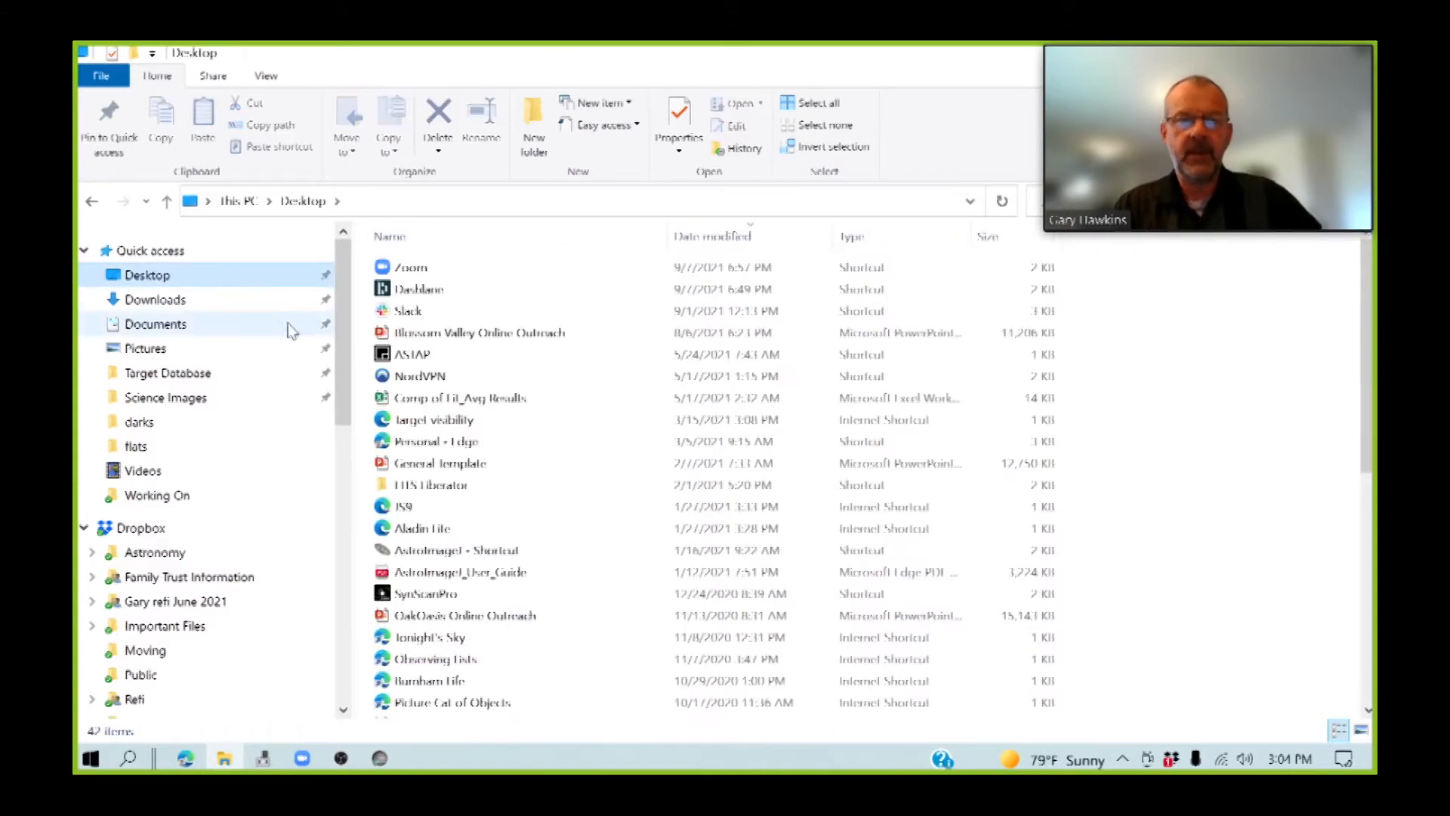
pyautogui.scroll(-7, 385, 511)
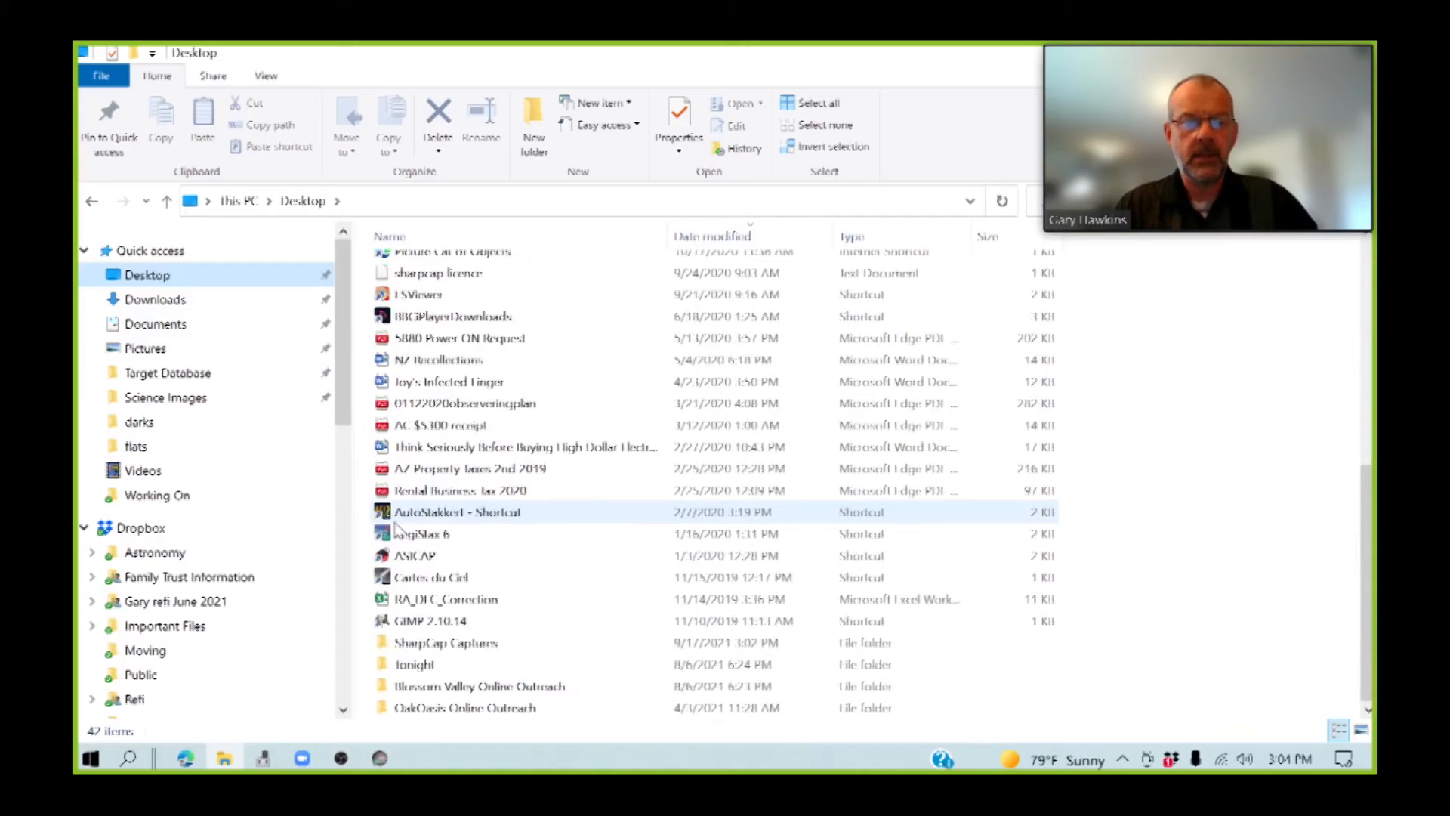
pyautogui.doubleClick(446, 643)
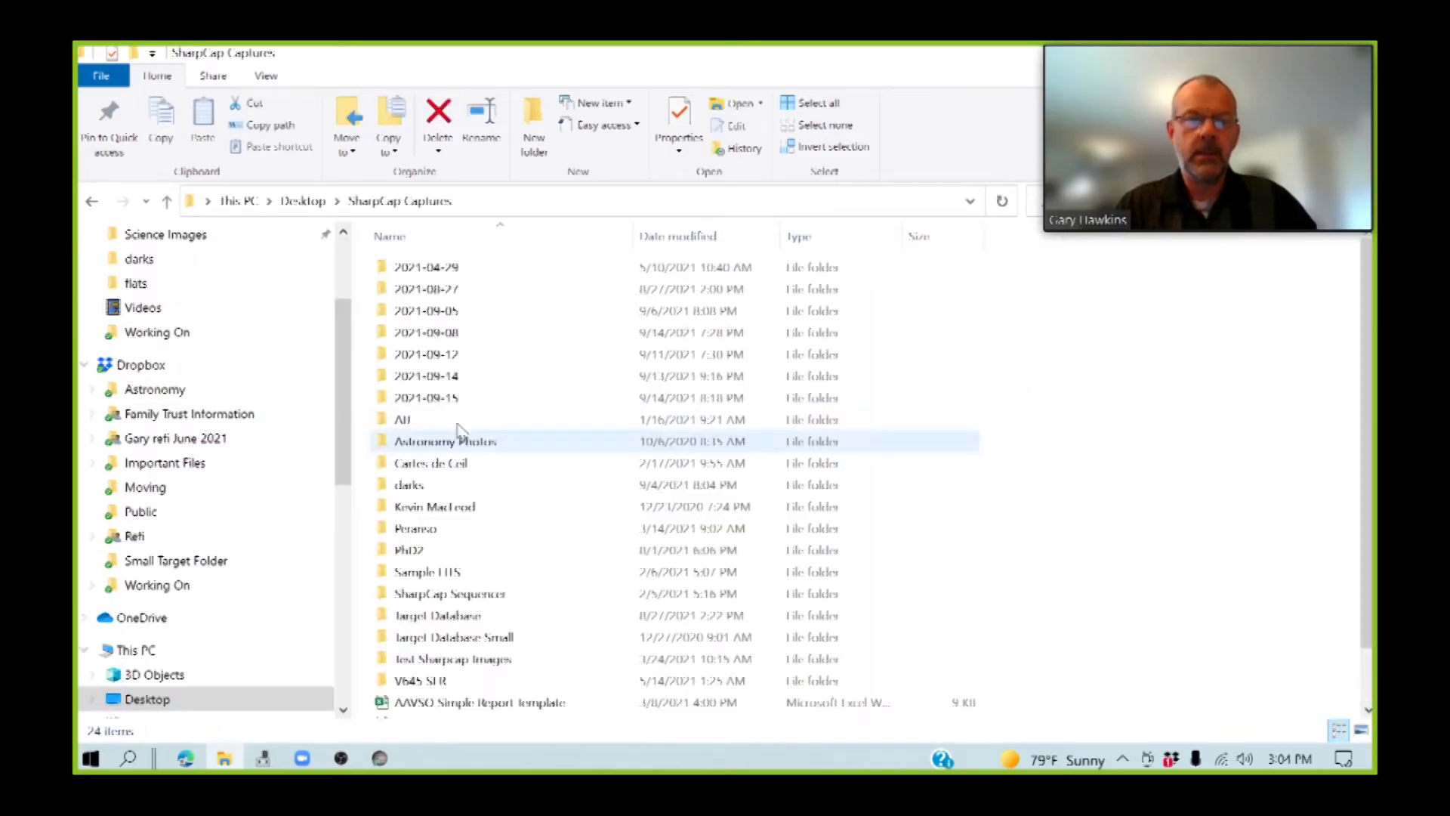
pyautogui.doubleClick(450, 399)
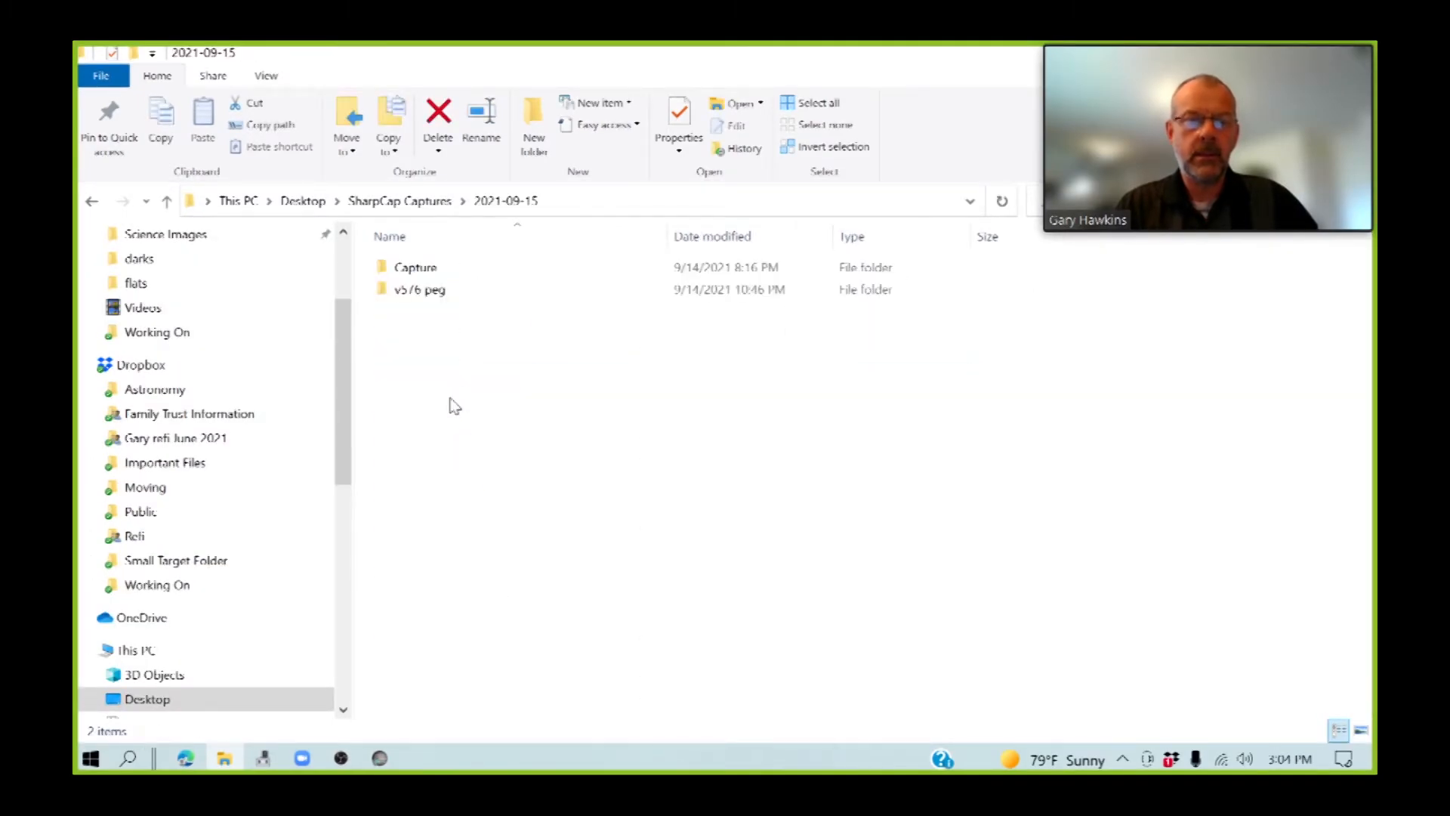
pyautogui.doubleClick(430, 290)
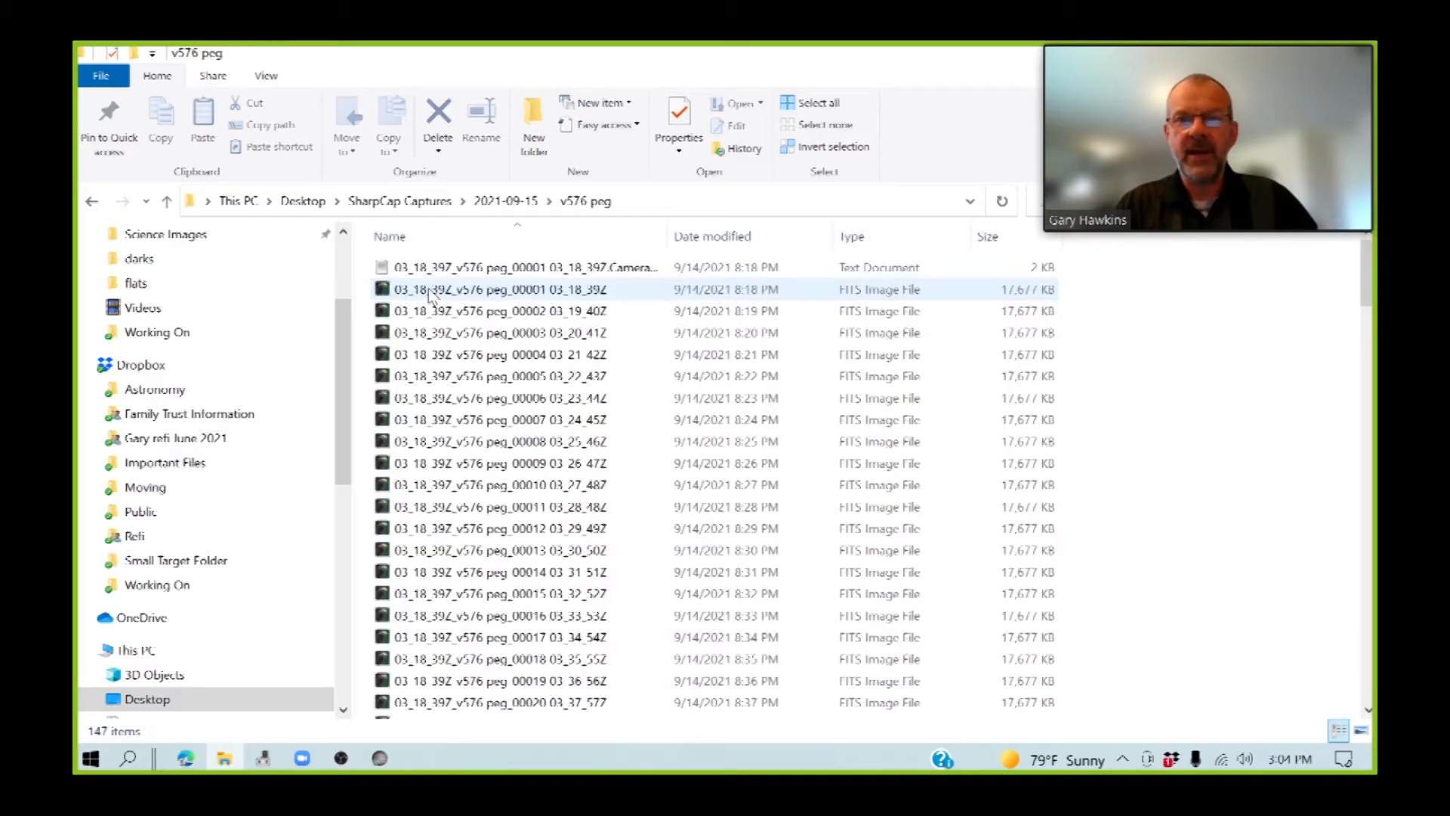
# Create a new folder named Science in the v576 peg folder
pyautogui.rightClick(1138, 352)
pyautogui.moveTo(1115, 385)
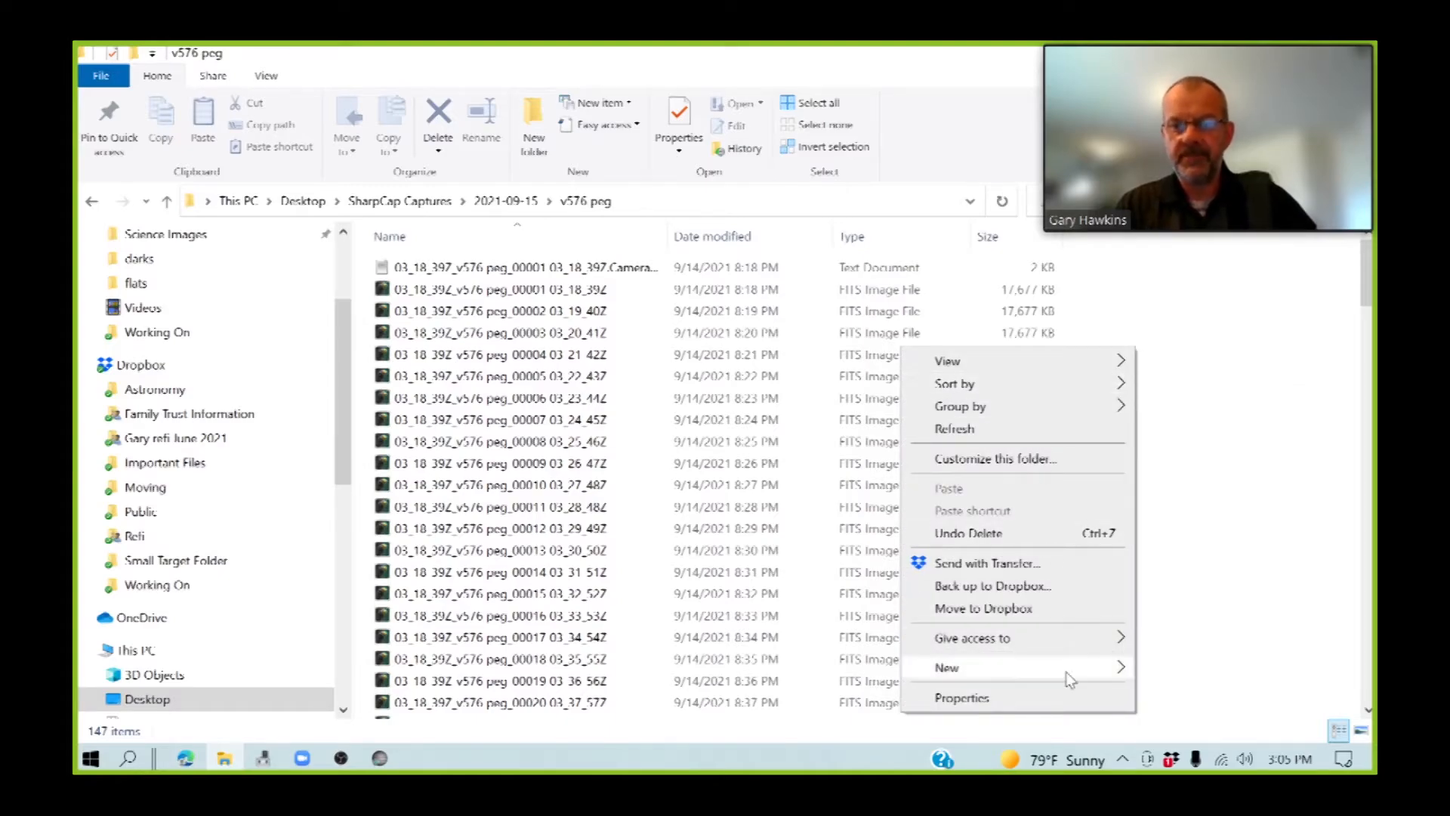
pyautogui.moveTo(1096, 672)
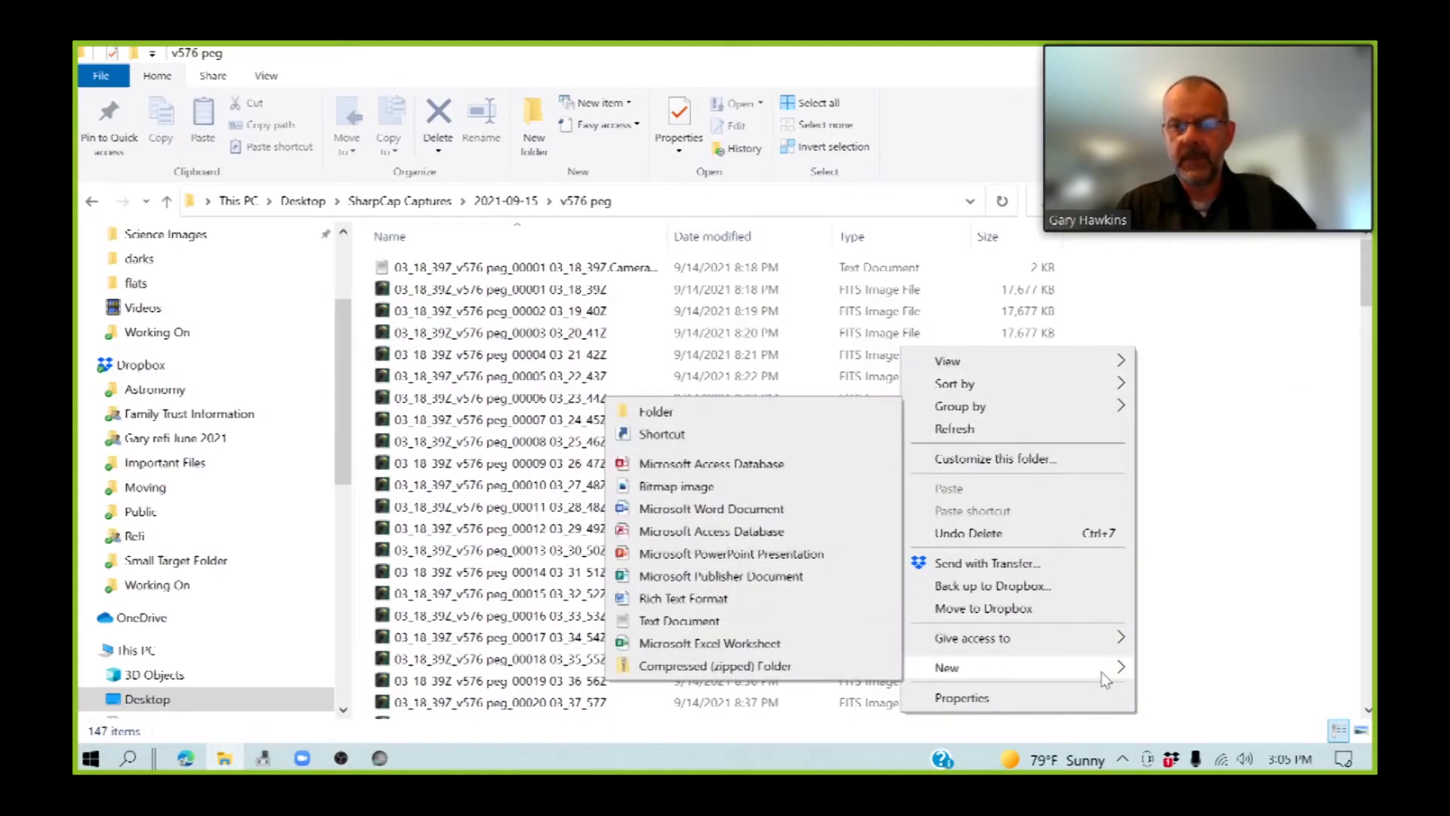
pyautogui.click(680, 412)
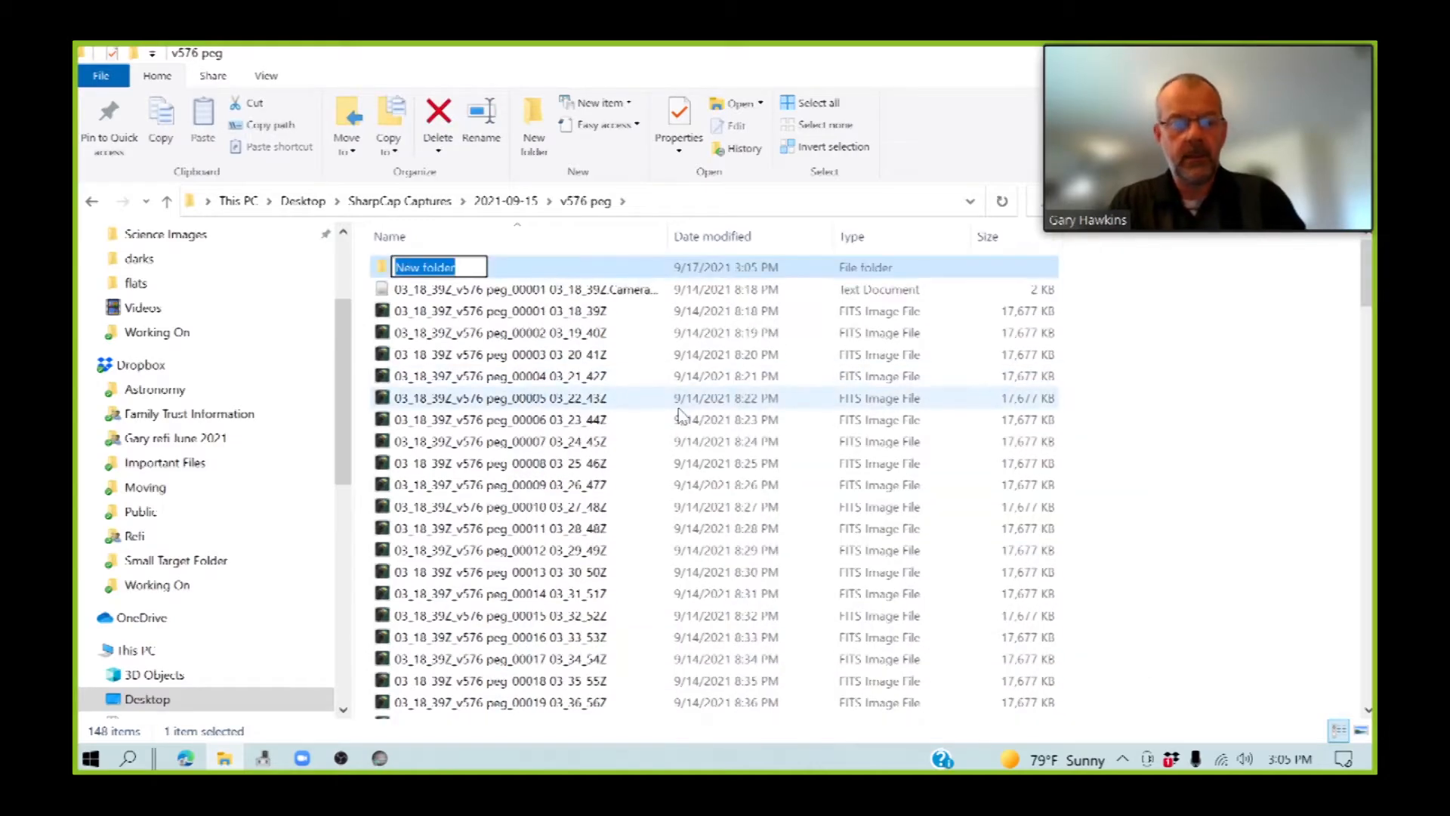
pyautogui.write('Science')
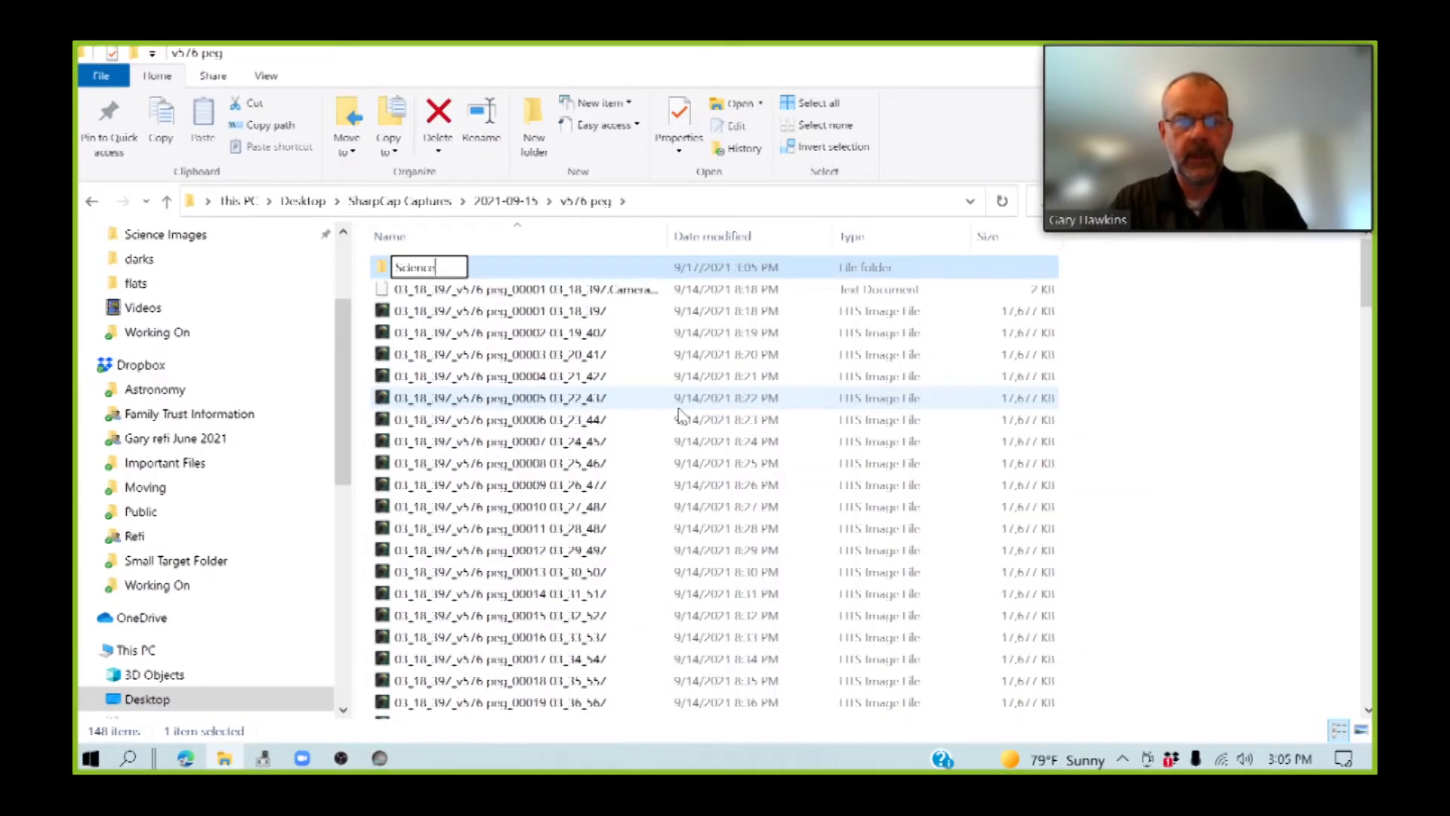
pyautogui.click(1128, 347)
# Create a second new folder named Quar alongside the Science folder
pyautogui.rightClick(1128, 344)
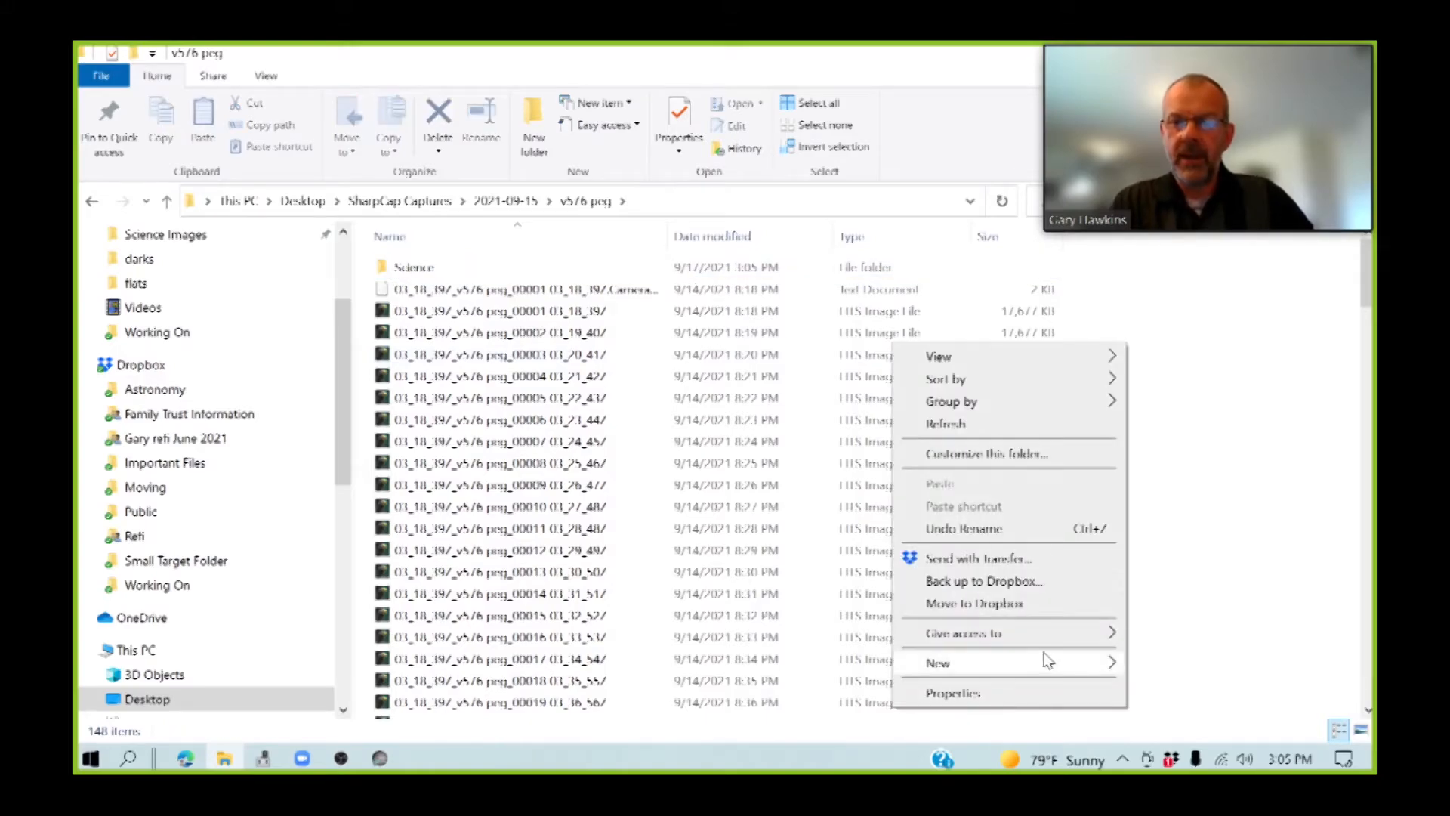
pyautogui.moveTo(1047, 659)
pyautogui.click(678, 408)
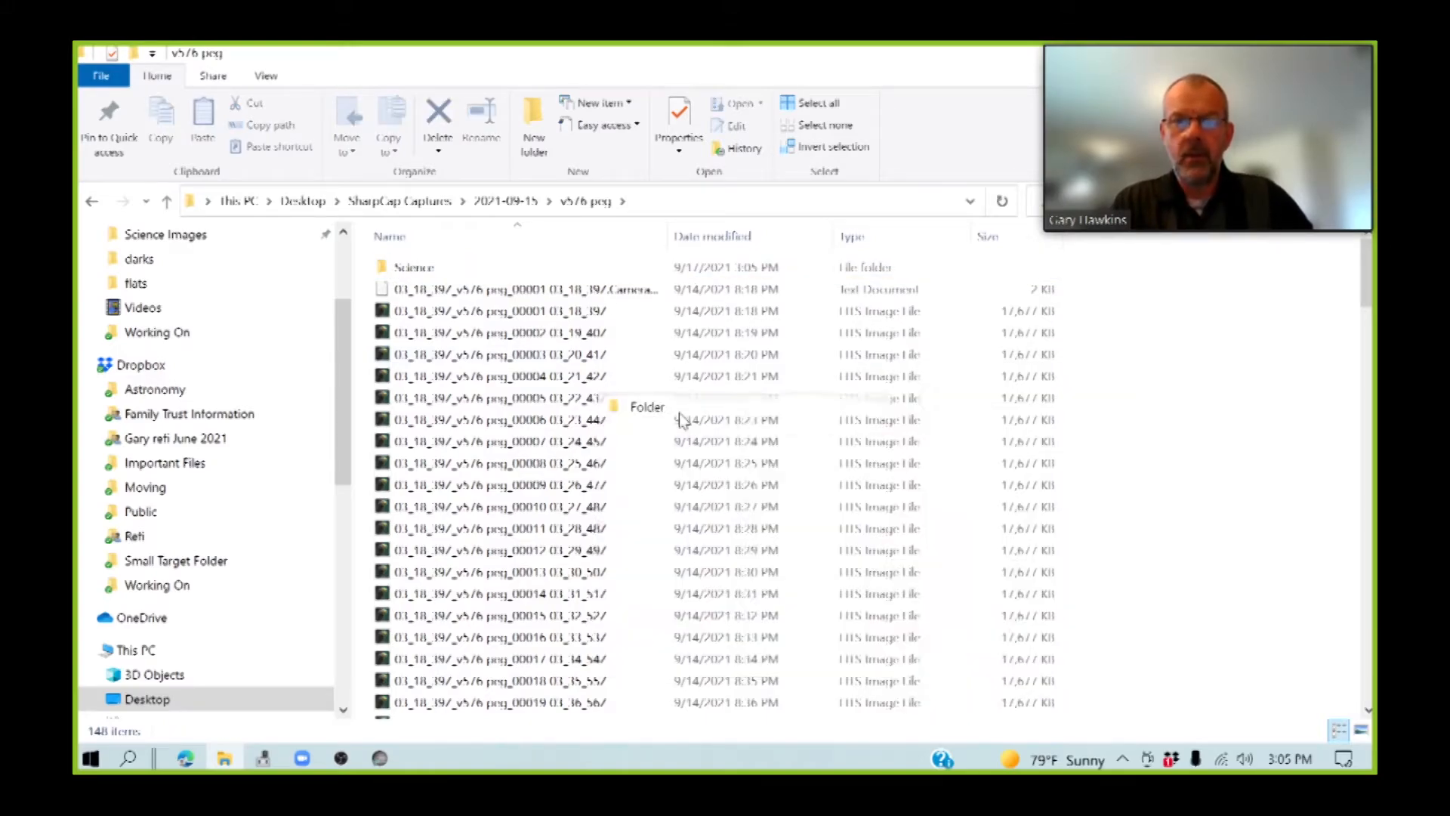
pyautogui.write('Q')
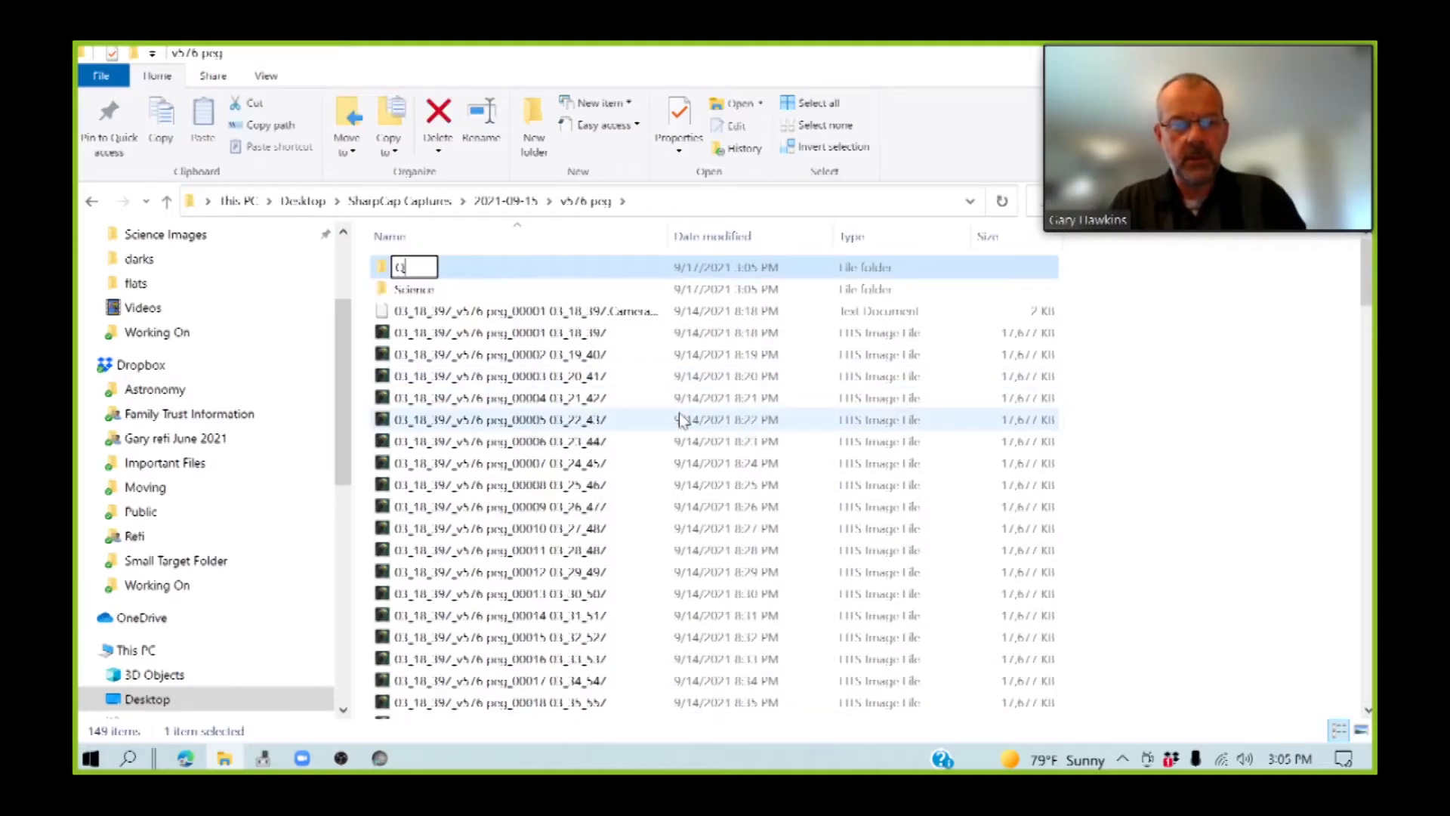
pyautogui.write('uar')
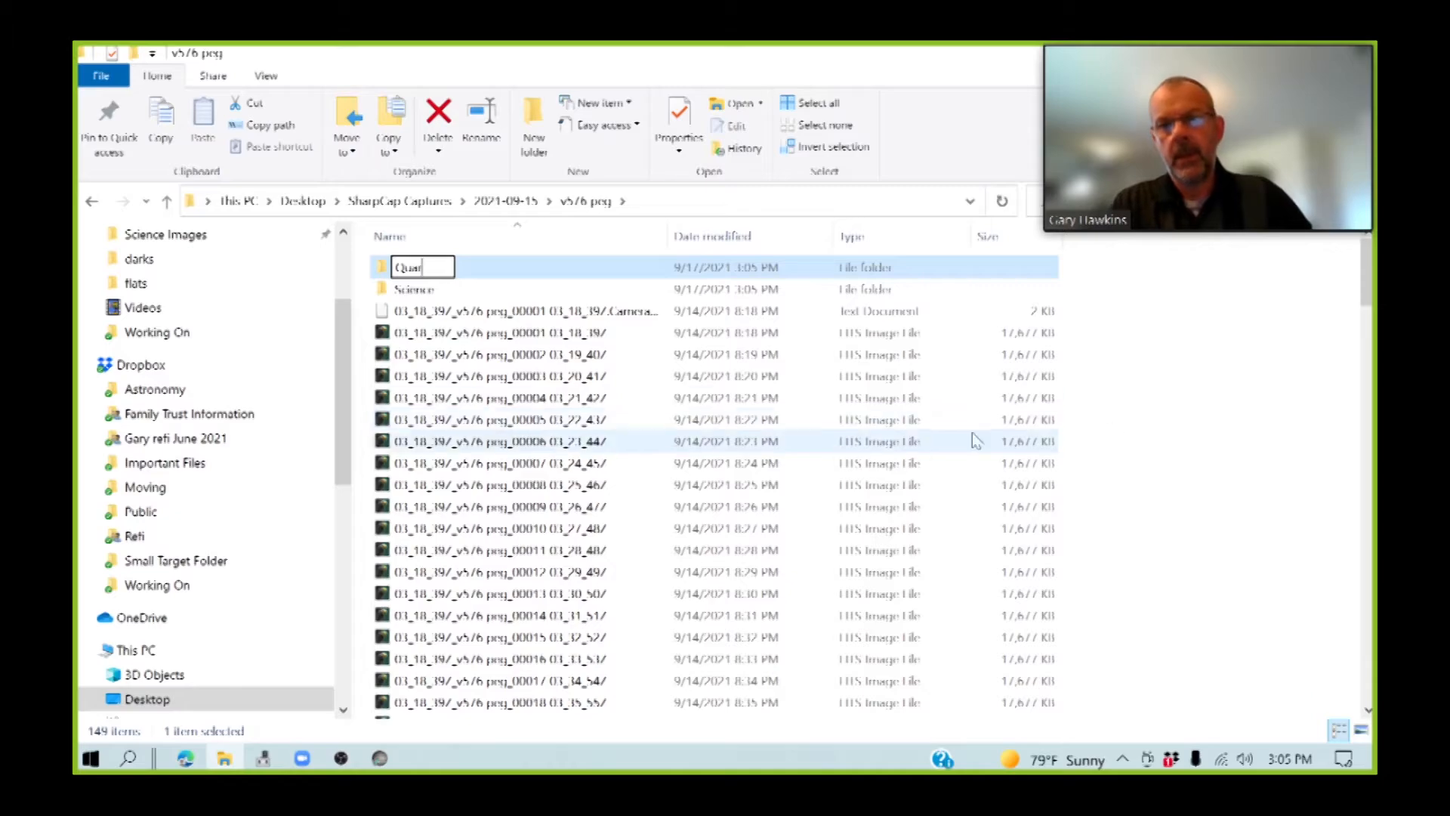
# Create a third new folder named AIJ Processing in the v576 peg folder
pyautogui.rightClick(1168, 417)
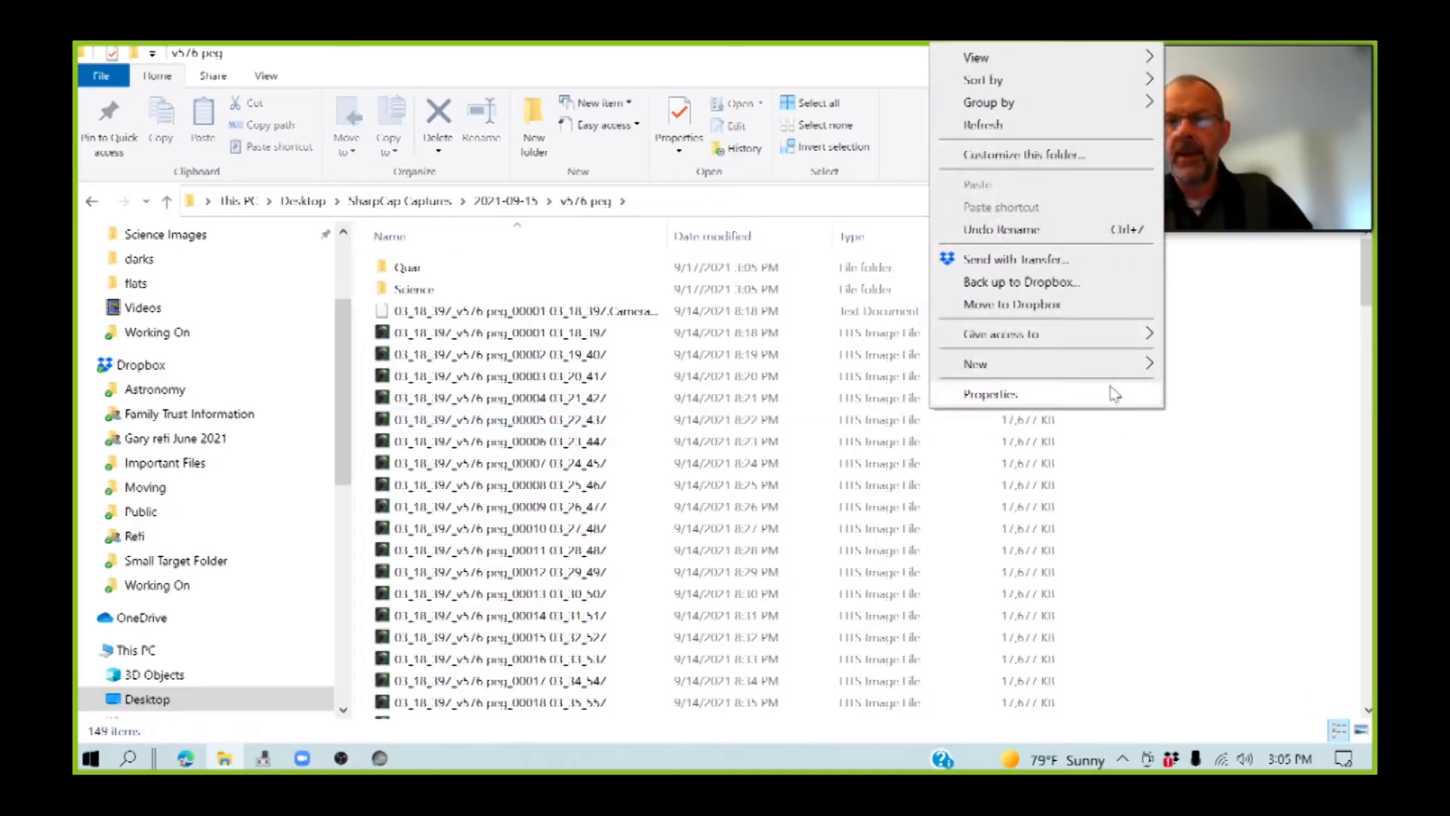
pyautogui.moveTo(1165, 369)
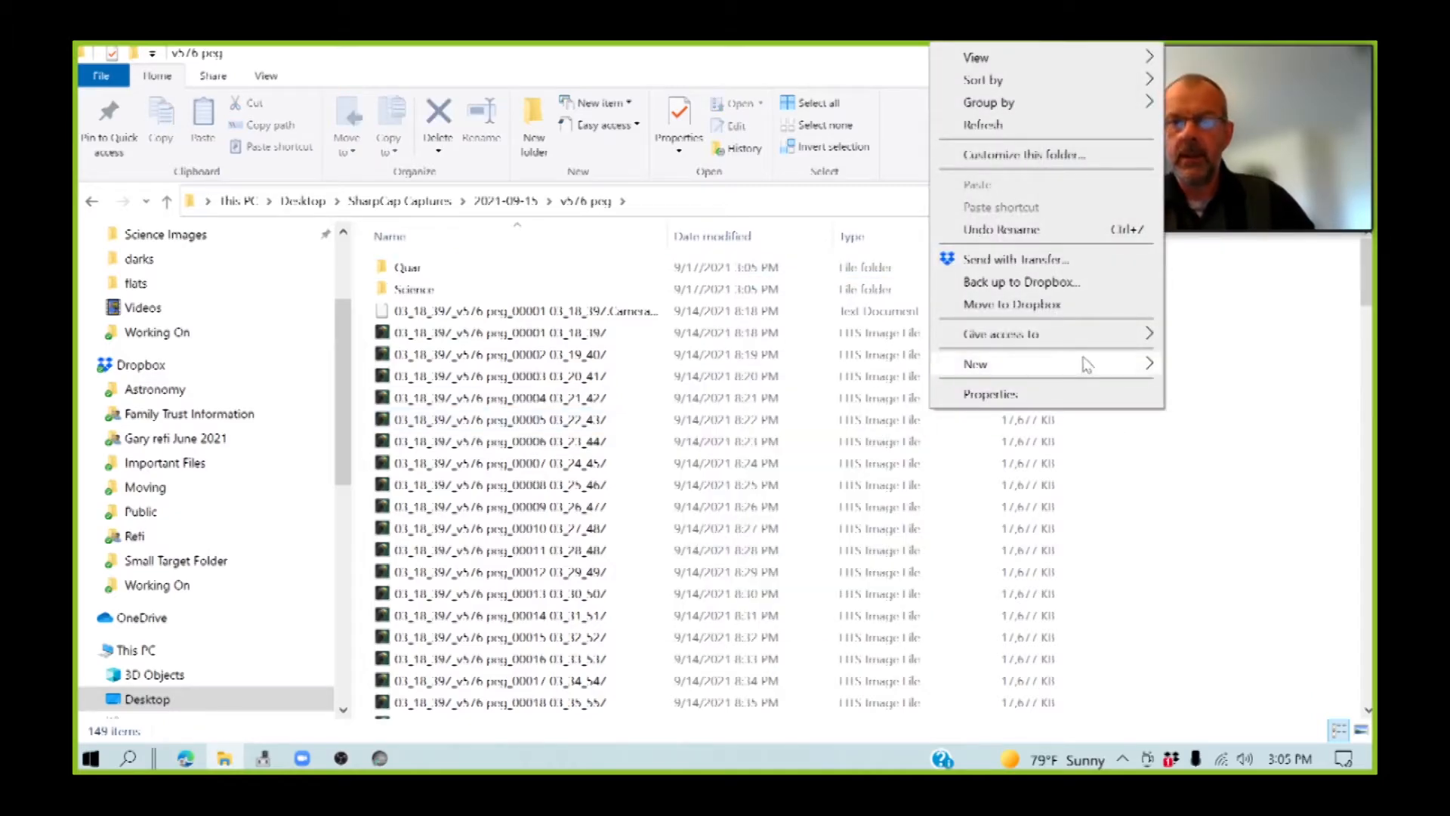
pyautogui.click(868, 367)
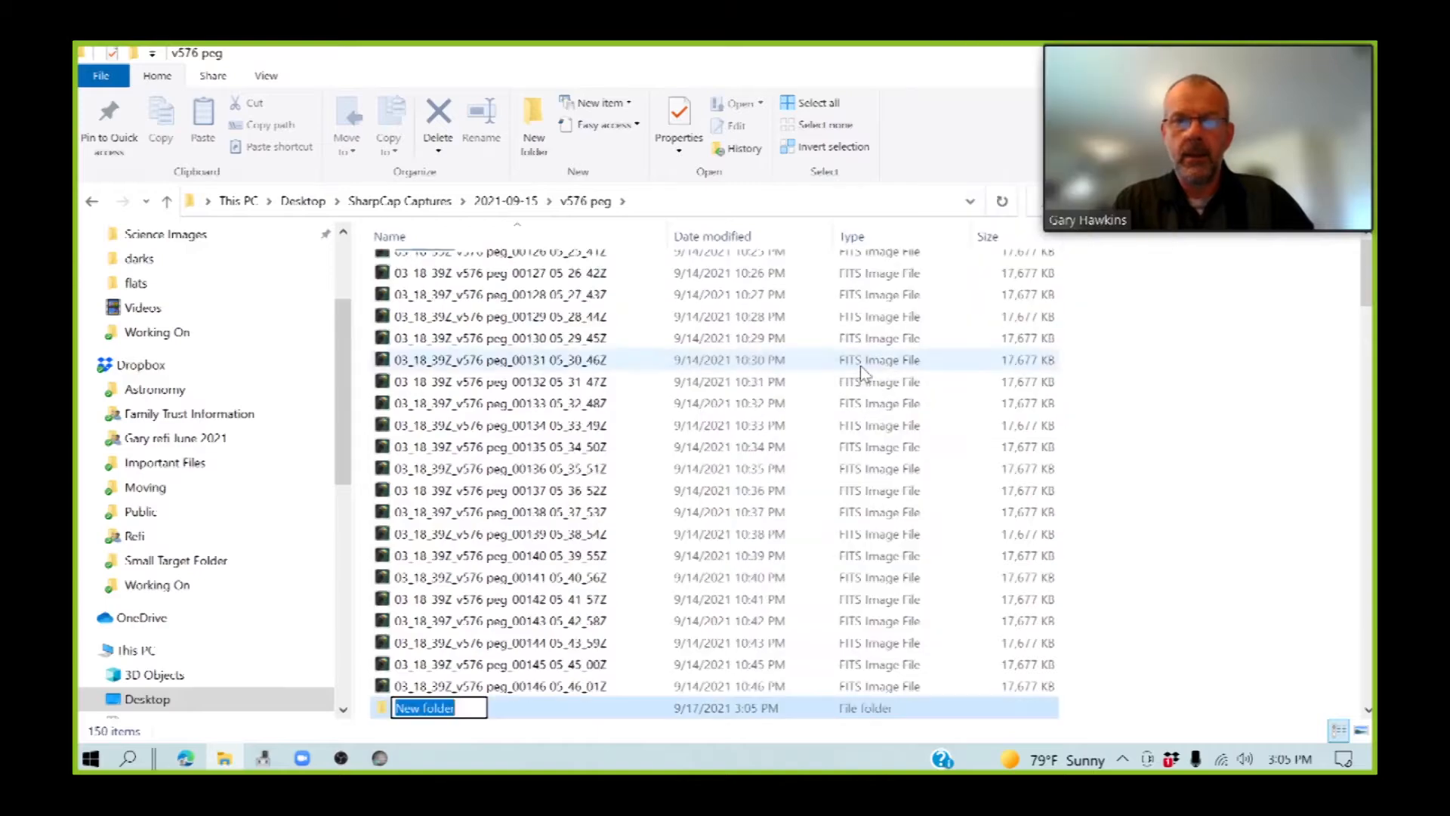
pyautogui.write('All')
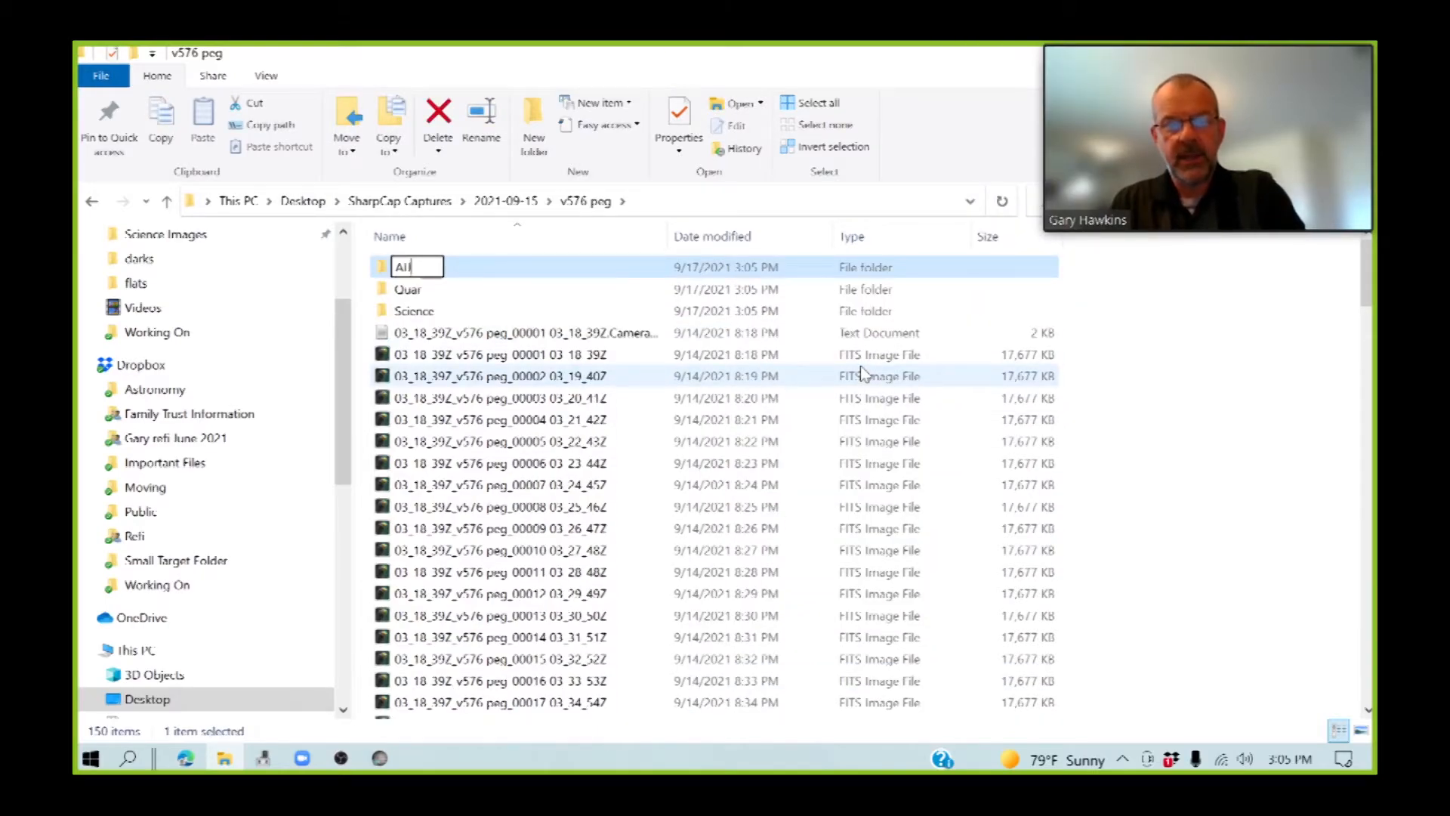
pyautogui.write(' Processing')
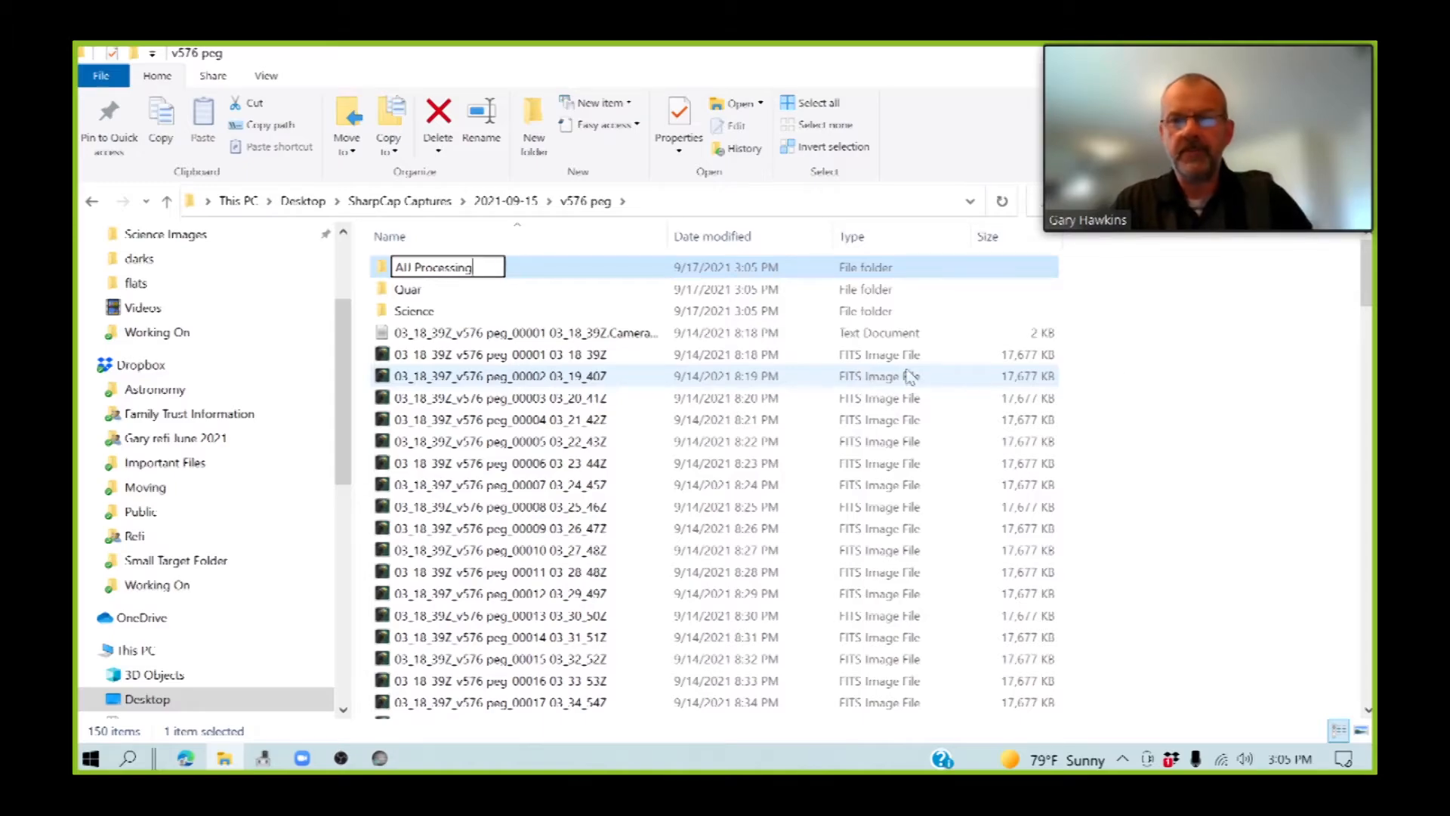
# Move all the v576 peg FITS images, from 00001 through 00146, out of the v576 peg folder into its Science folder
pyautogui.click(485, 359)
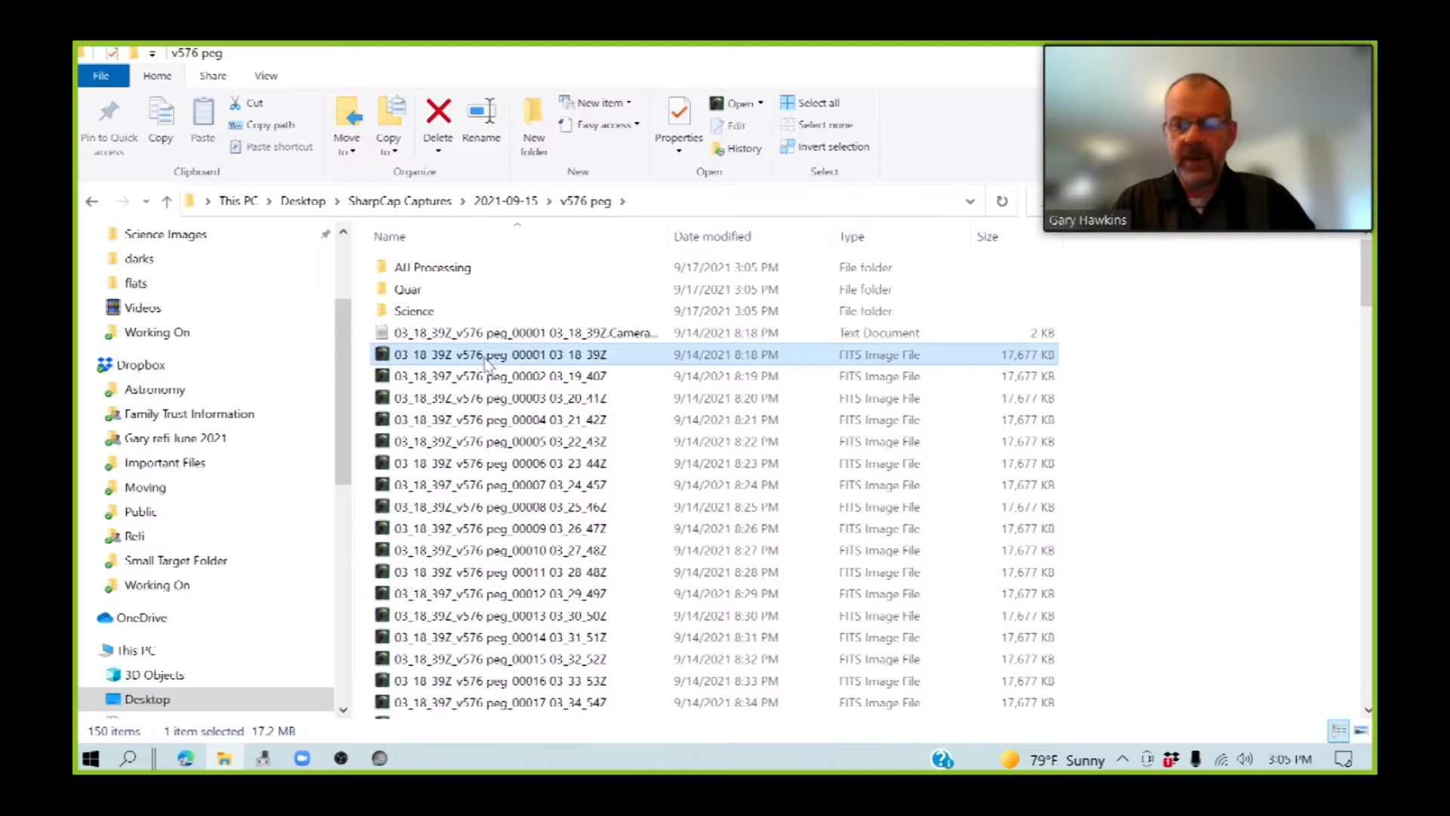
pyautogui.hotkey('shift', 'Down')
pyautogui.hotkey('shift', 'Down')
pyautogui.hotkey('shift', 'Down')
pyautogui.hotkey('shift', 'Down')
pyautogui.hotkey('shift', 'Down')
pyautogui.hotkey('shift', 'Down')
pyautogui.hotkey('shift', 'Down')
pyautogui.hotkey('shift', 'Down')
pyautogui.hotkey('shift', 'Down')
pyautogui.hotkey('shift', 'Down')
pyautogui.hotkey('shift', 'Down')
pyautogui.hotkey('shift', 'Down')
pyautogui.hotkey('shift', 'Down')
pyautogui.hotkey('shift', 'Down')
pyautogui.hotkey('shift', 'Down')
pyautogui.hotkey('shift', 'Down')
pyautogui.hotkey('shift', 'Down')
pyautogui.hotkey('shift', 'Down')
pyautogui.hotkey('shift', 'Down')
pyautogui.hotkey('shift', 'Down')
pyautogui.hotkey('shift', 'Down')
pyautogui.hotkey('shift', 'Down')
pyautogui.hotkey('shift', 'Down')
pyautogui.hotkey('shift', 'Down')
pyautogui.hotkey('shift', 'Down')
pyautogui.hotkey('shift', 'Down')
pyautogui.hotkey('shift', 'Down')
pyautogui.hotkey('shift', 'Down')
pyautogui.hotkey('shift', 'Down')
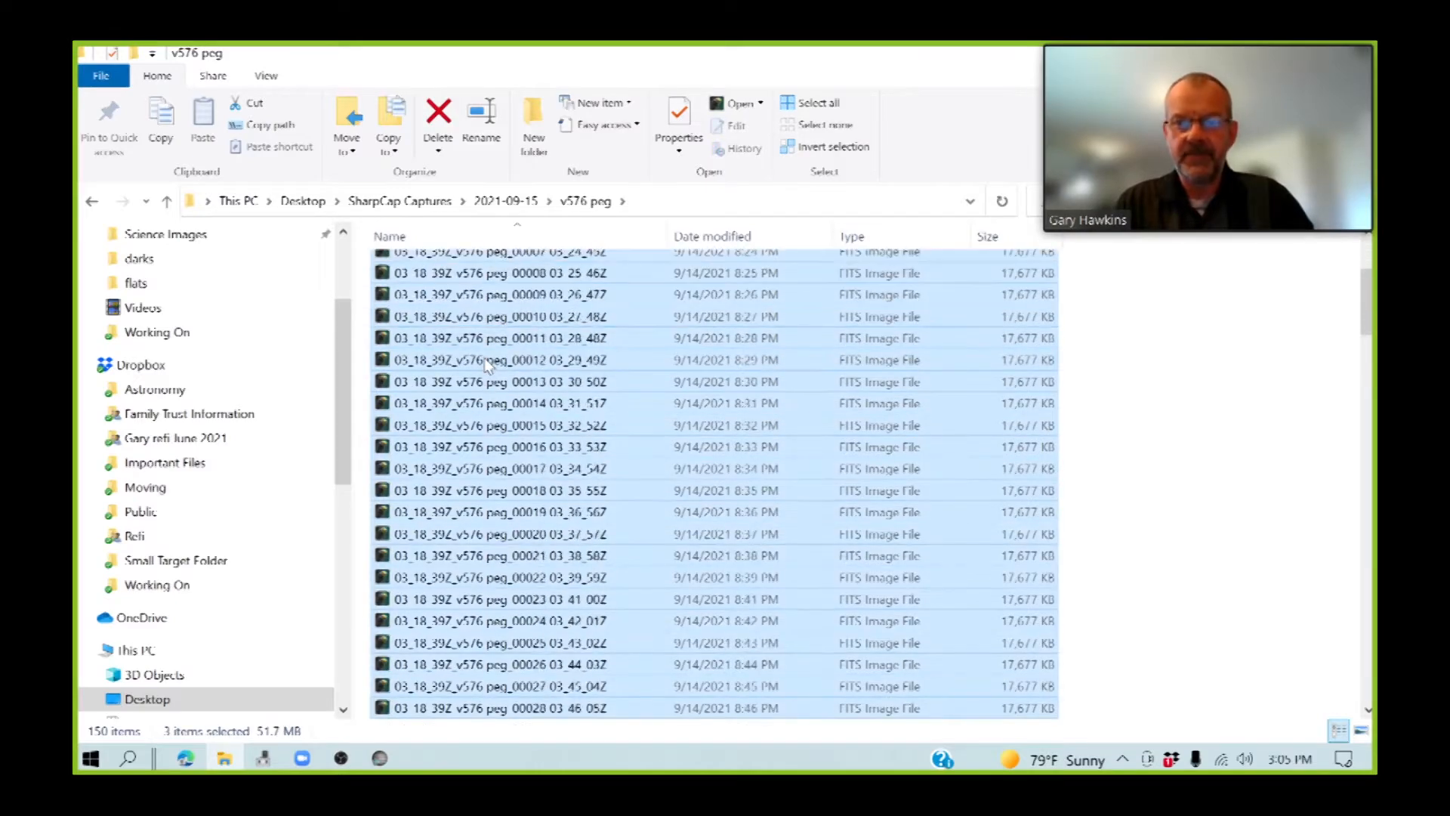
pyautogui.hotkey('shift', 'Down')
pyautogui.hotkey('shift', 'Down')
pyautogui.hotkey('shift', 'Down')
pyautogui.hotkey('shift', 'Down')
pyautogui.hotkey('shift', 'Down')
pyautogui.hotkey('shift', 'Down')
pyautogui.hotkey('shift', 'Down')
pyautogui.hotkey('shift', 'Down')
pyautogui.hotkey('shift', 'Down')
pyautogui.hotkey('shift', 'Down')
pyautogui.hotkey('shift', 'Down')
pyautogui.hotkey('shift', 'Down')
pyautogui.hotkey('shift', 'Down')
pyautogui.hotkey('shift', 'Down')
pyautogui.hotkey('shift', 'Down')
pyautogui.hotkey('shift', 'Down')
pyautogui.hotkey('shift', 'Down')
pyautogui.hotkey('shift', 'Down')
pyautogui.hotkey('shift', 'Down')
pyautogui.hotkey('shift', 'Down')
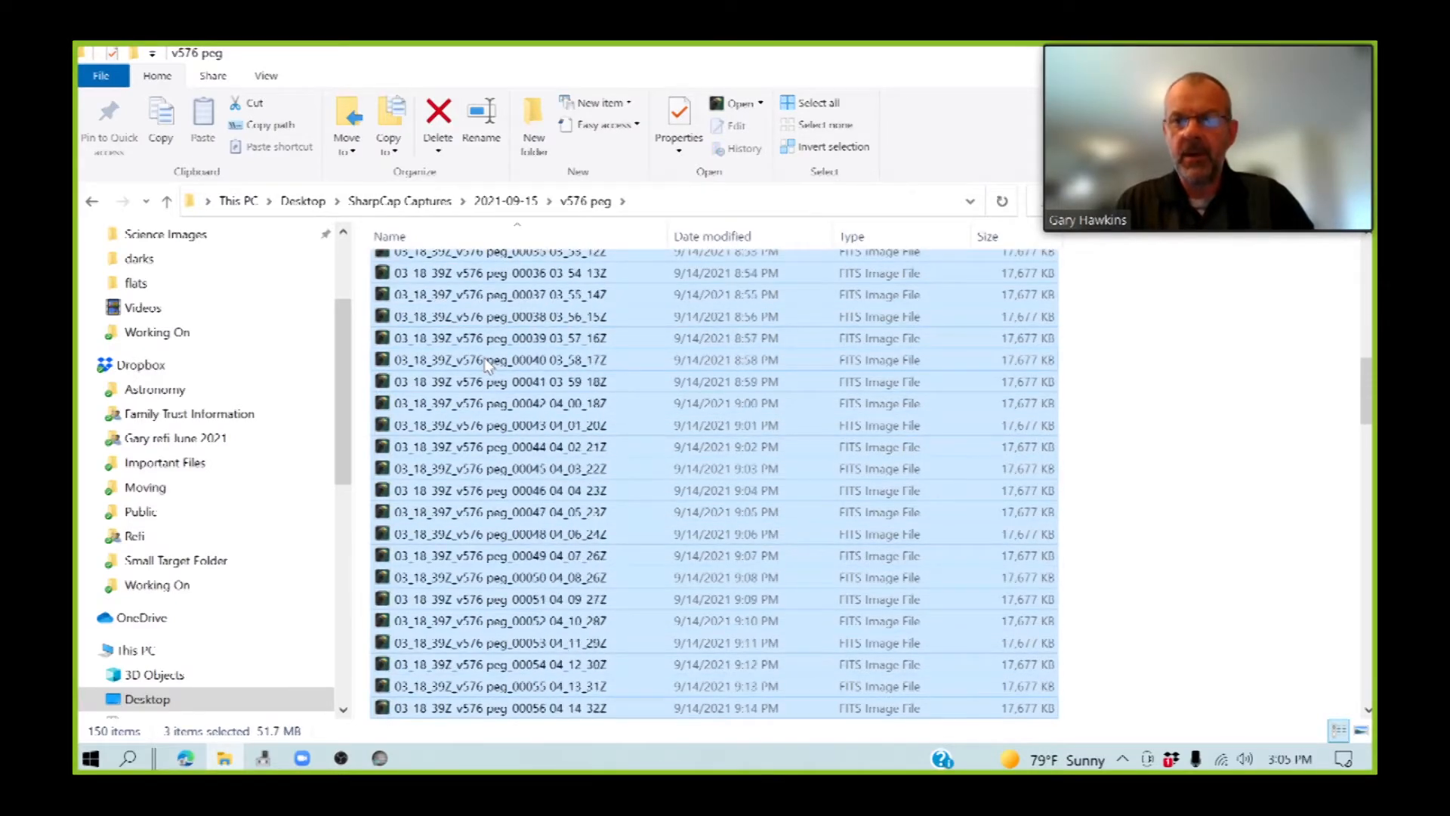
pyautogui.hotkey('shift', 'Down')
pyautogui.hotkey('shift', 'Down')
pyautogui.hotkey('shift', 'Down')
pyautogui.hotkey('shift', 'Down')
pyautogui.hotkey('shift', 'Down')
pyautogui.hotkey('shift', 'Down')
pyautogui.hotkey('shift', 'Down')
pyautogui.hotkey('shift', 'Down')
pyautogui.hotkey('shift', 'Down')
pyautogui.hotkey('shift', 'Down')
pyautogui.hotkey('shift', 'Down')
pyautogui.hotkey('shift', 'Down')
pyautogui.hotkey('shift', 'Down')
pyautogui.hotkey('shift', 'Down')
pyautogui.hotkey('shift', 'Down')
pyautogui.hotkey('shift', 'Down')
pyautogui.hotkey('shift', 'Down')
pyautogui.hotkey('shift', 'Down')
pyautogui.hotkey('shift', 'Down')
pyautogui.hotkey('shift', 'Down')
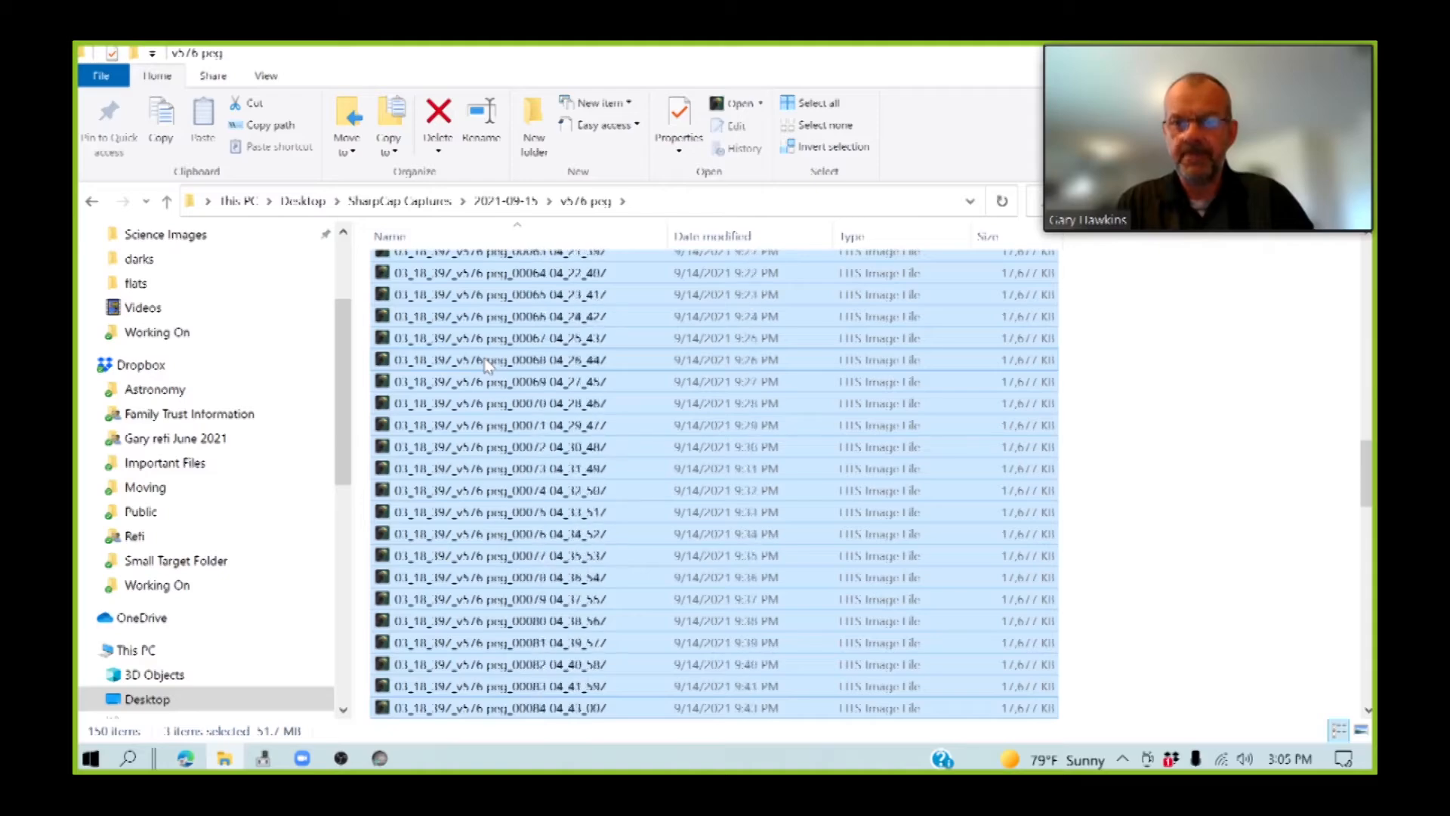
pyautogui.hotkey('shift', 'Down')
pyautogui.hotkey('shift', 'Down')
pyautogui.hotkey('shift', 'Down')
pyautogui.hotkey('shift', 'Down')
pyautogui.hotkey('shift', 'Down')
pyautogui.hotkey('shift', 'Down')
pyautogui.hotkey('shift', 'Down')
pyautogui.hotkey('shift', 'Down')
pyautogui.hotkey('shift', 'Down')
pyautogui.hotkey('shift', 'Down')
pyautogui.hotkey('shift', 'Down')
pyautogui.hotkey('shift', 'Down')
pyautogui.hotkey('shift', 'Down')
pyautogui.hotkey('shift', 'Down')
pyautogui.hotkey('shift', 'Down')
pyautogui.hotkey('shift', 'Down')
pyautogui.hotkey('shift', 'Down')
pyautogui.hotkey('shift', 'Down')
pyautogui.hotkey('shift', 'Down')
pyautogui.hotkey('shift', 'Down')
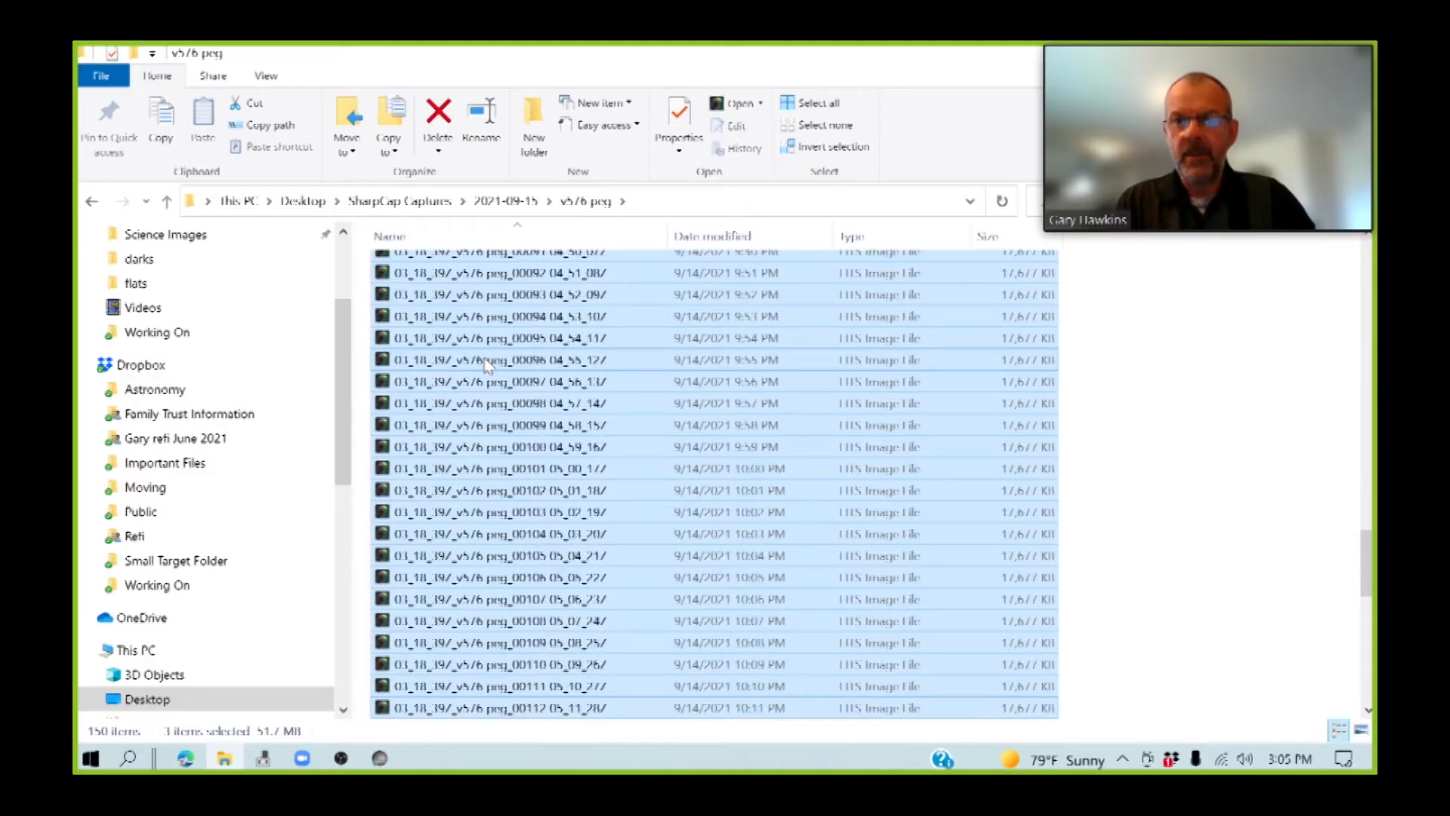
pyautogui.hotkey('shift', 'Down')
pyautogui.hotkey('shift', 'Down')
pyautogui.hotkey('shift', 'Down')
pyautogui.hotkey('shift', 'Down')
pyautogui.hotkey('shift', 'Down')
pyautogui.hotkey('shift', 'Down')
pyautogui.hotkey('shift', 'Down')
pyautogui.hotkey('shift', 'Down')
pyautogui.hotkey('shift', 'Down')
pyautogui.hotkey('shift', 'Down')
pyautogui.hotkey('shift', 'Down')
pyautogui.hotkey('shift', 'Down')
pyautogui.hotkey('shift', 'Down')
pyautogui.hotkey('shift', 'Down')
pyautogui.hotkey('shift', 'Down')
pyautogui.hotkey('shift', 'Down')
pyautogui.hotkey('shift', 'Down')
pyautogui.hotkey('shift', 'Down')
pyautogui.hotkey('shift', 'Down')
pyautogui.hotkey('shift', 'Down')
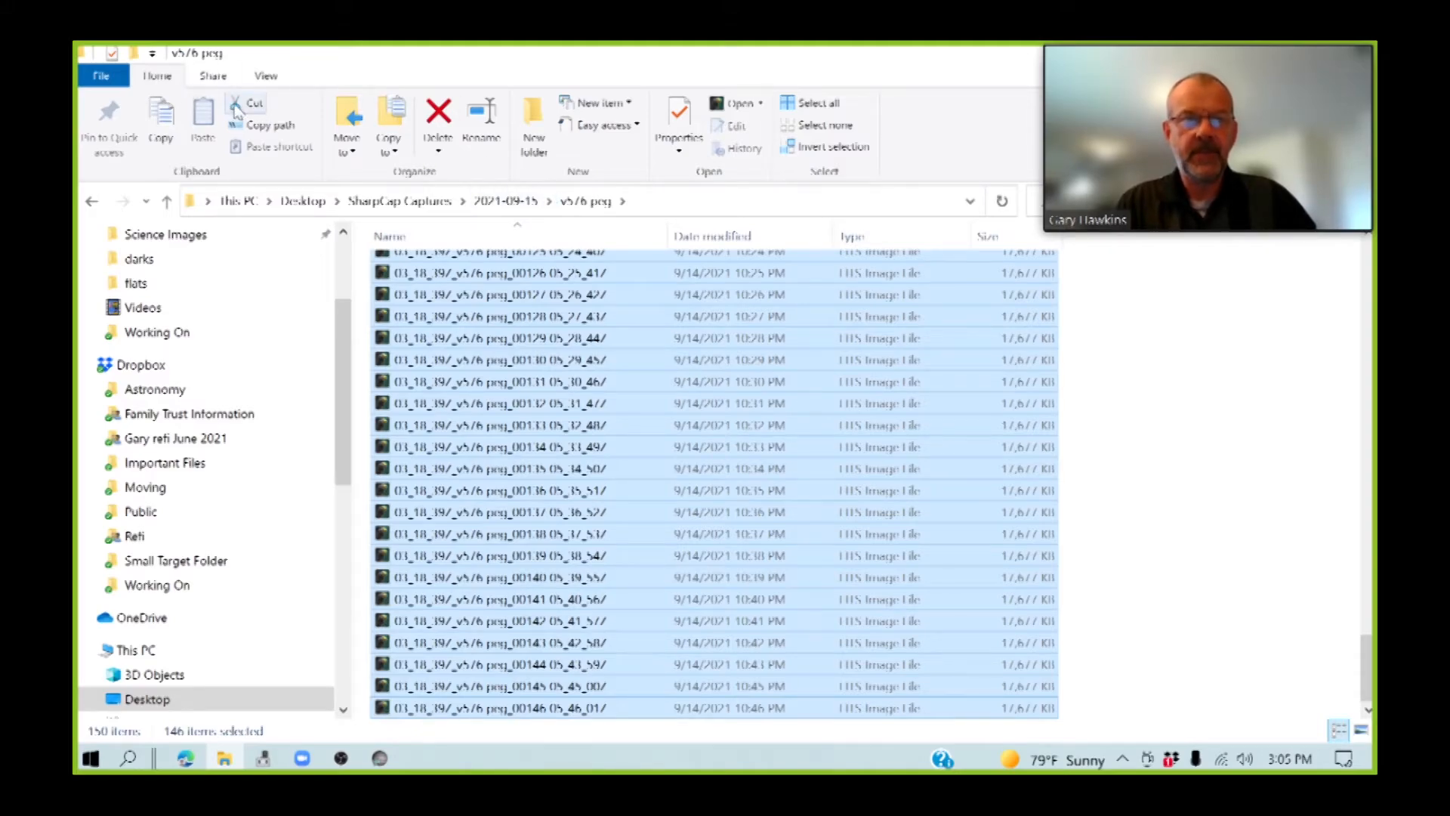
pyautogui.click(163, 120)
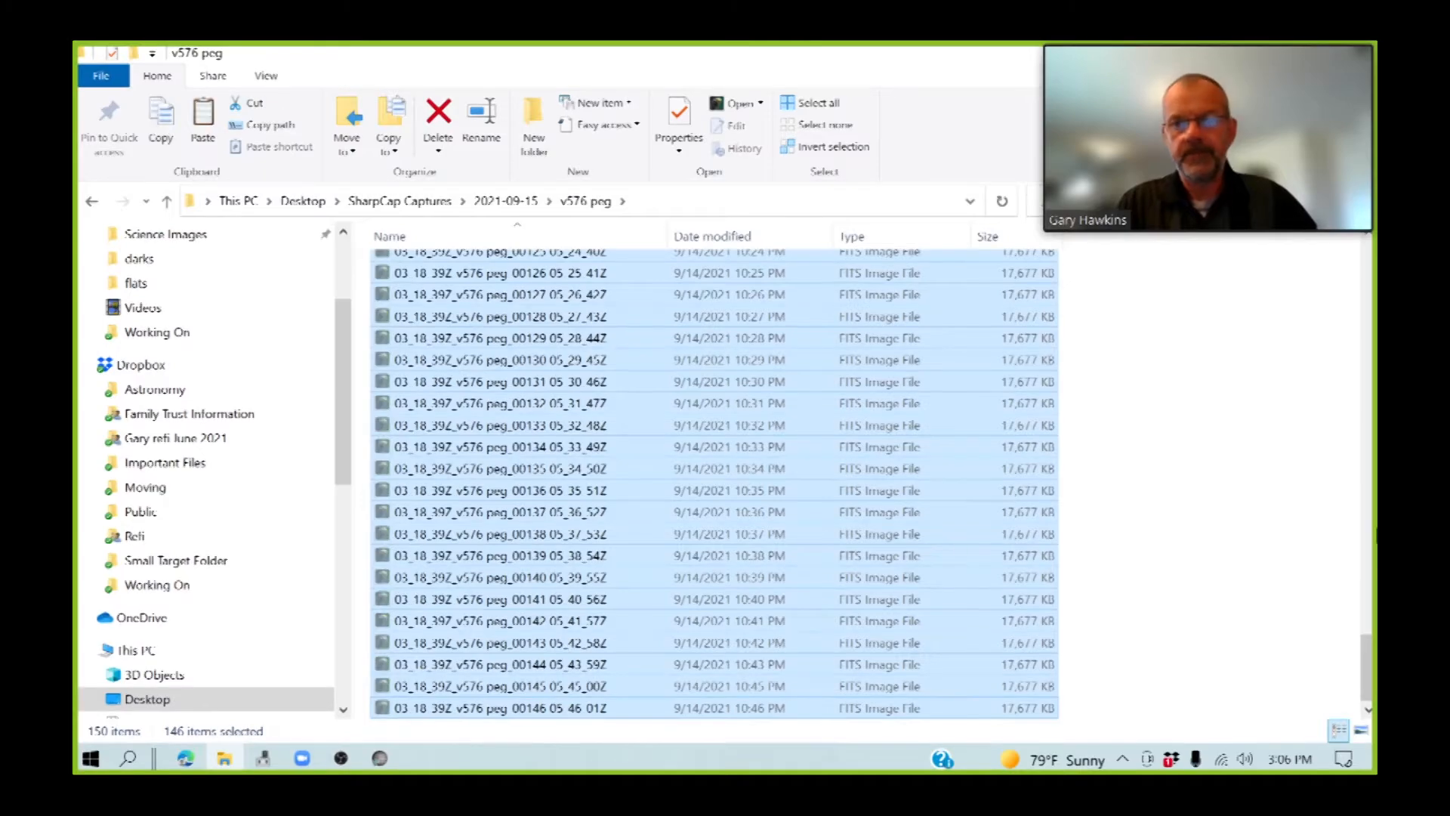
pyautogui.moveTo(1367, 662); pyautogui.dragTo(1367, 257)
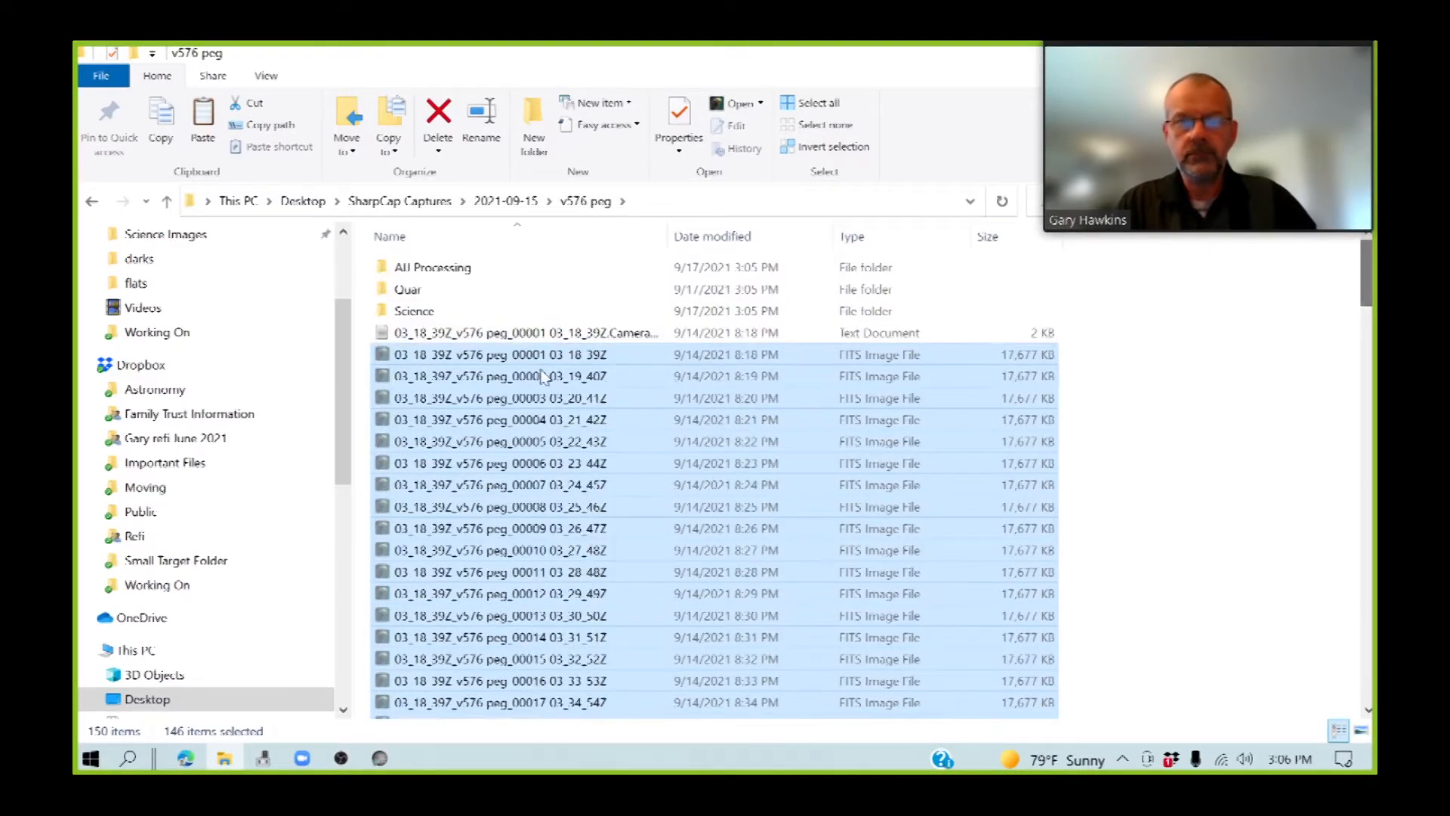
pyautogui.doubleClick(423, 313)
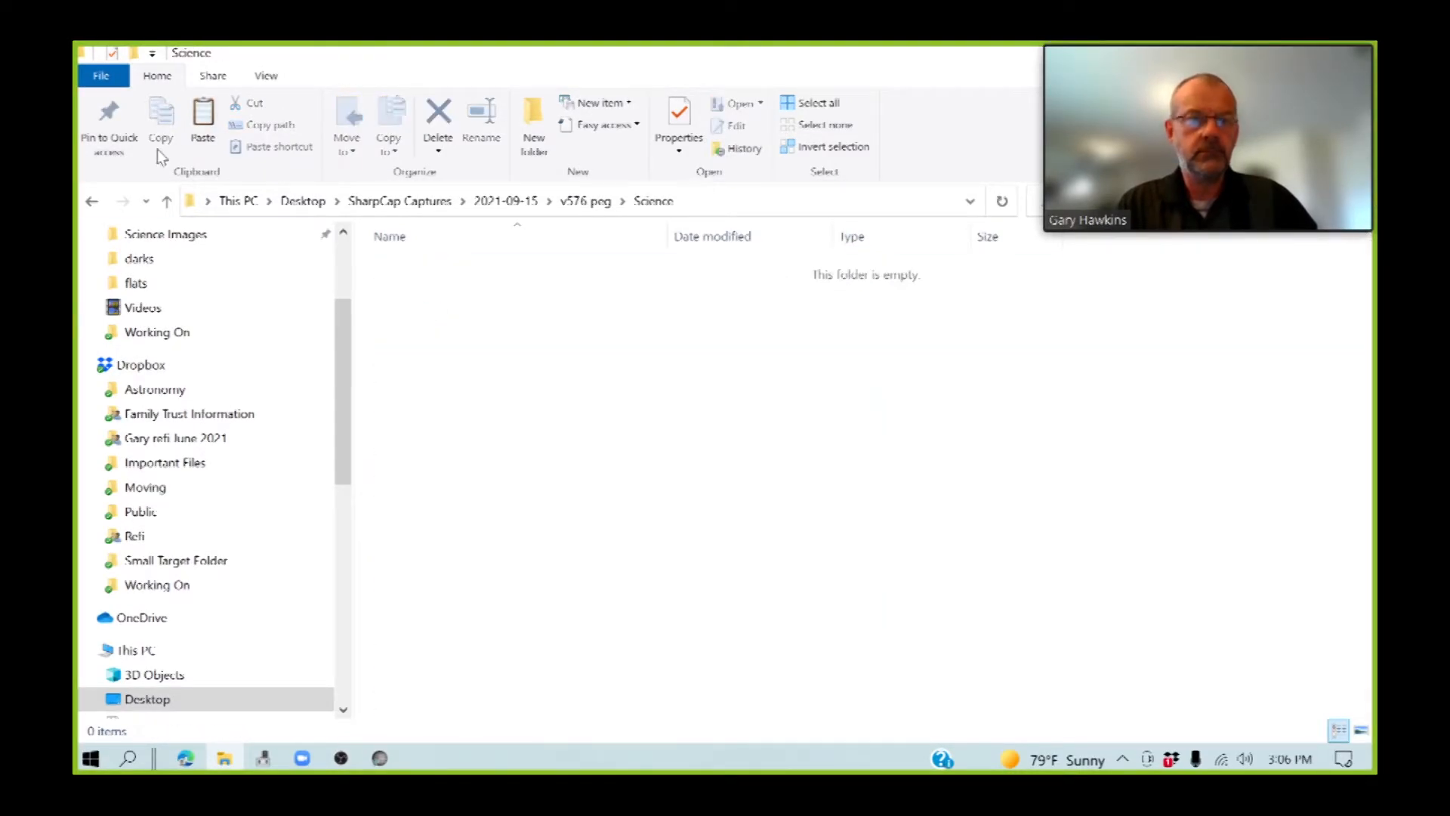
pyautogui.click(207, 140)
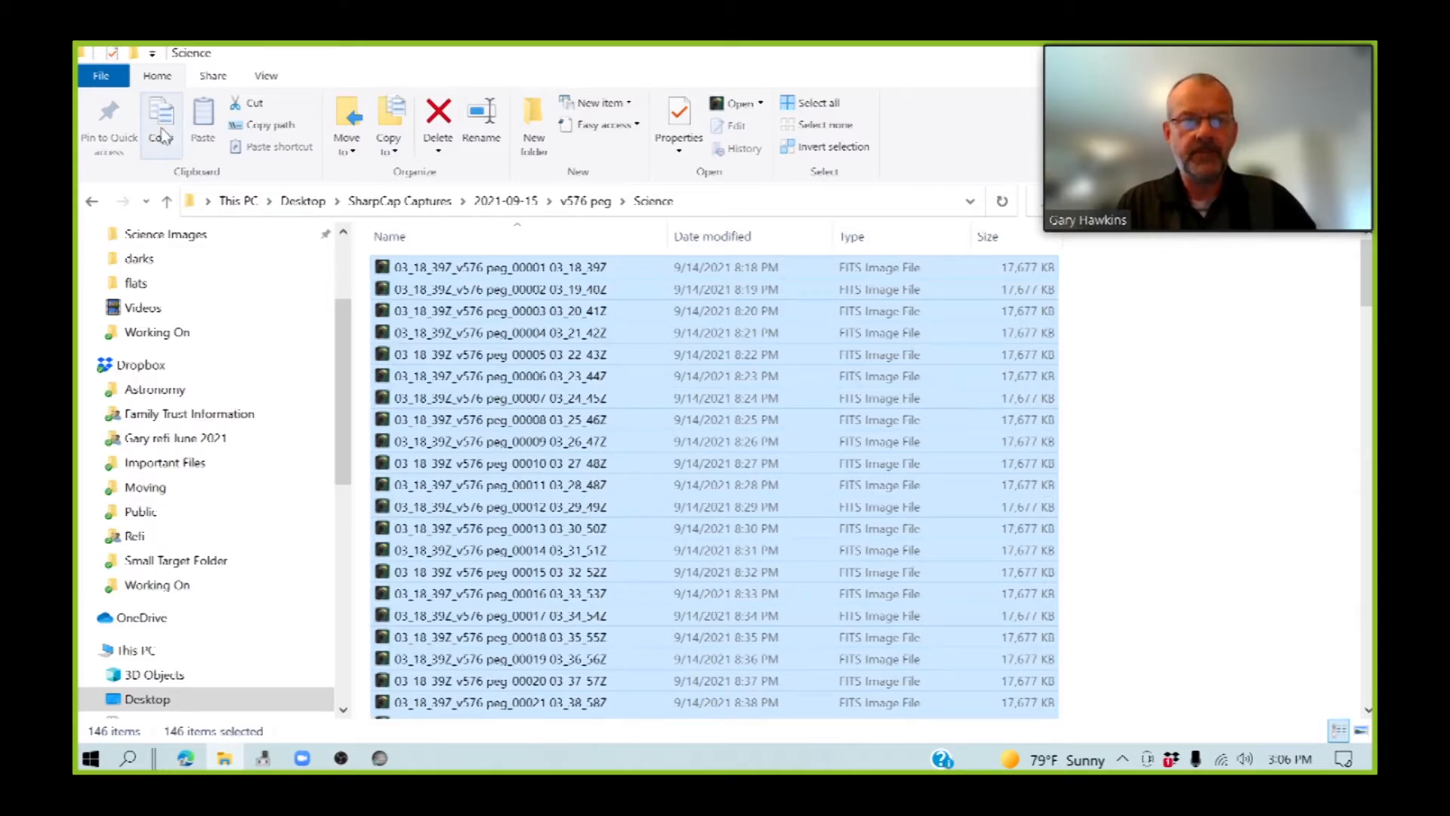
# Copy all the FITS images from the Science folder into the AIJ Processing folder
pyautogui.click(585, 201)
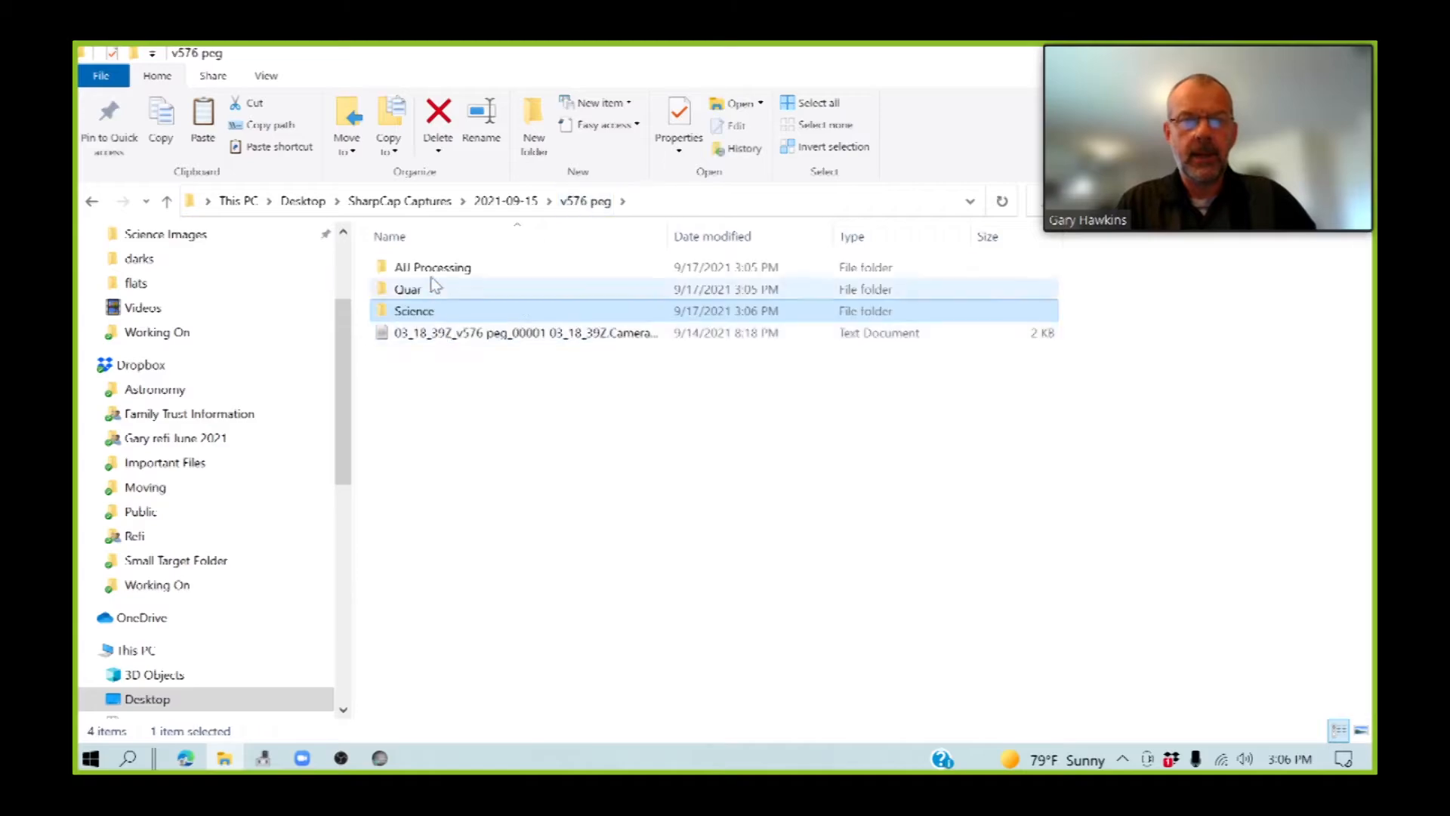
pyautogui.doubleClick(435, 265)
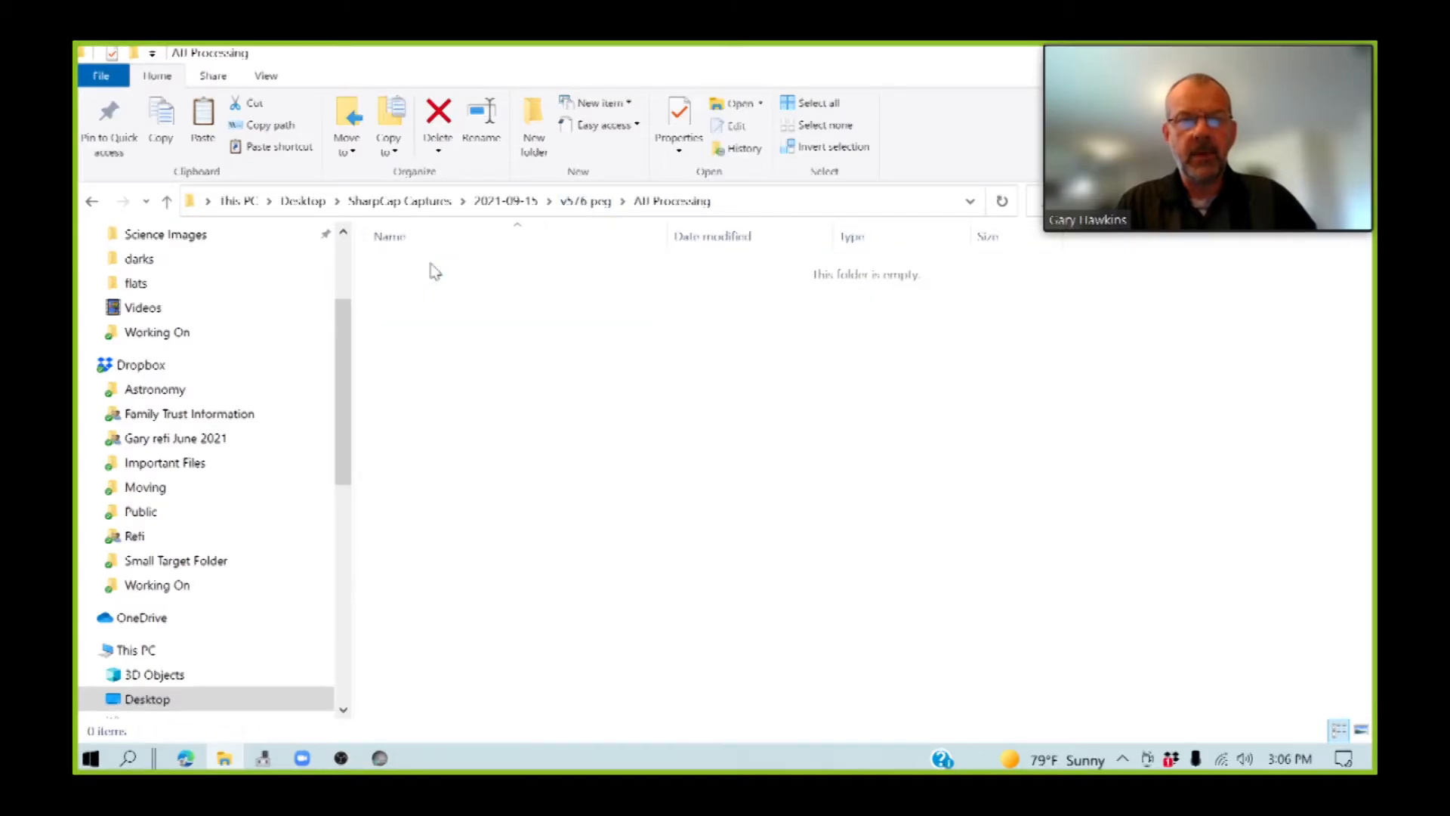
pyautogui.rightClick(461, 352)
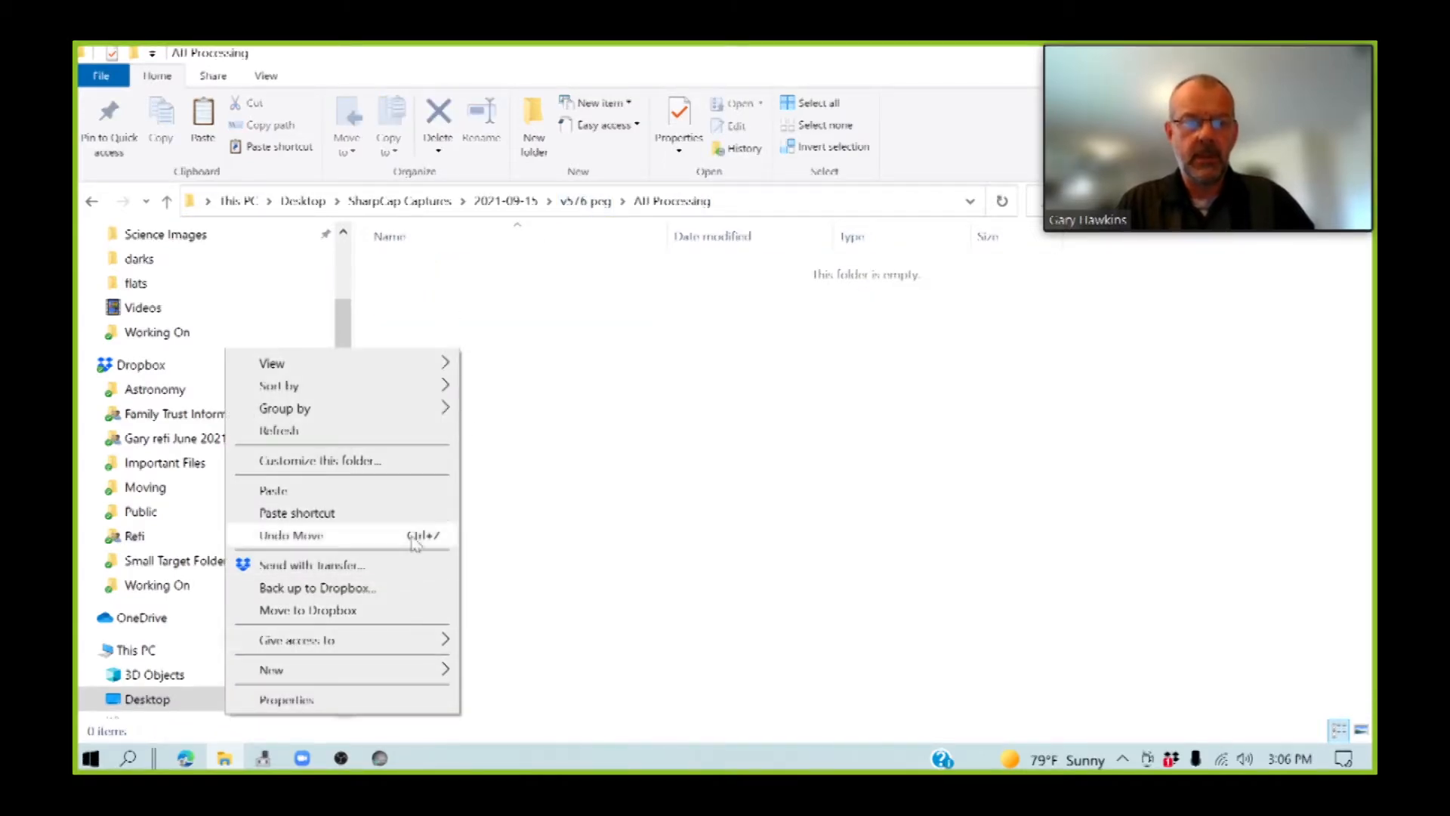
pyautogui.click(521, 291)
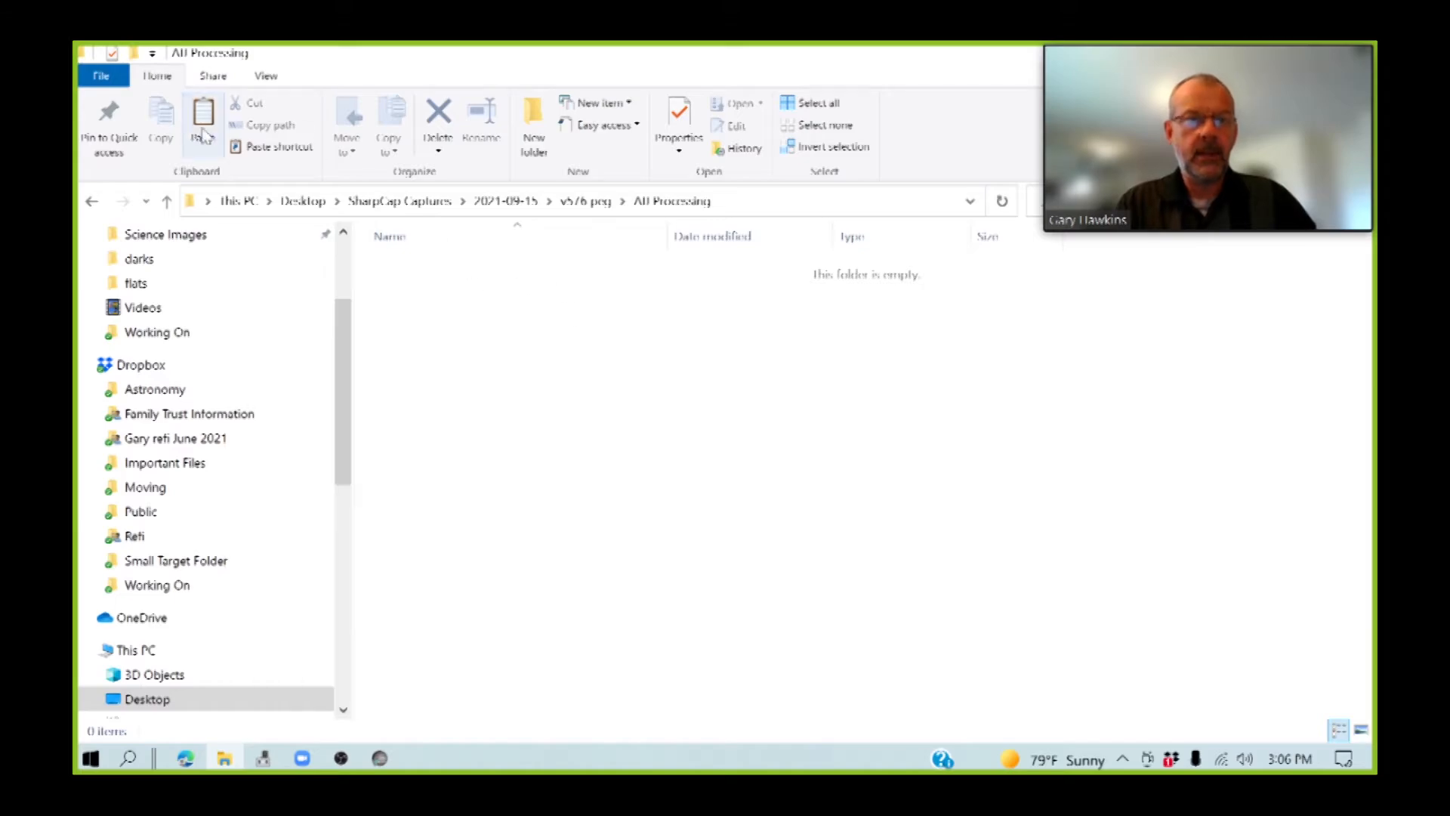
pyautogui.hotkey('ctrl', 'v')
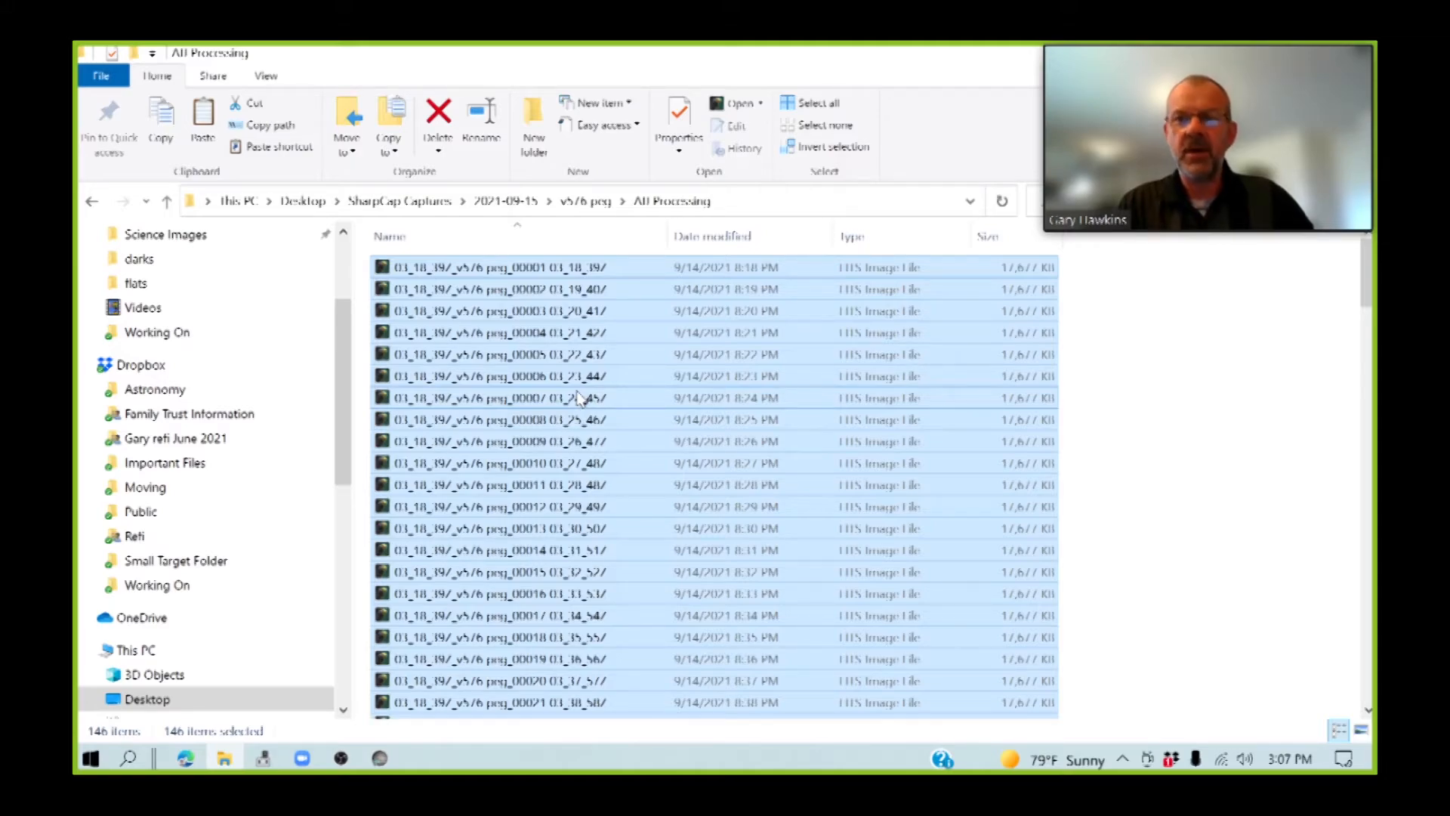
# Switch to SharpCap and acknowledge the sequence prompts about copying the RAW images and inspecting them with AIJ
pyautogui.click(380, 759)
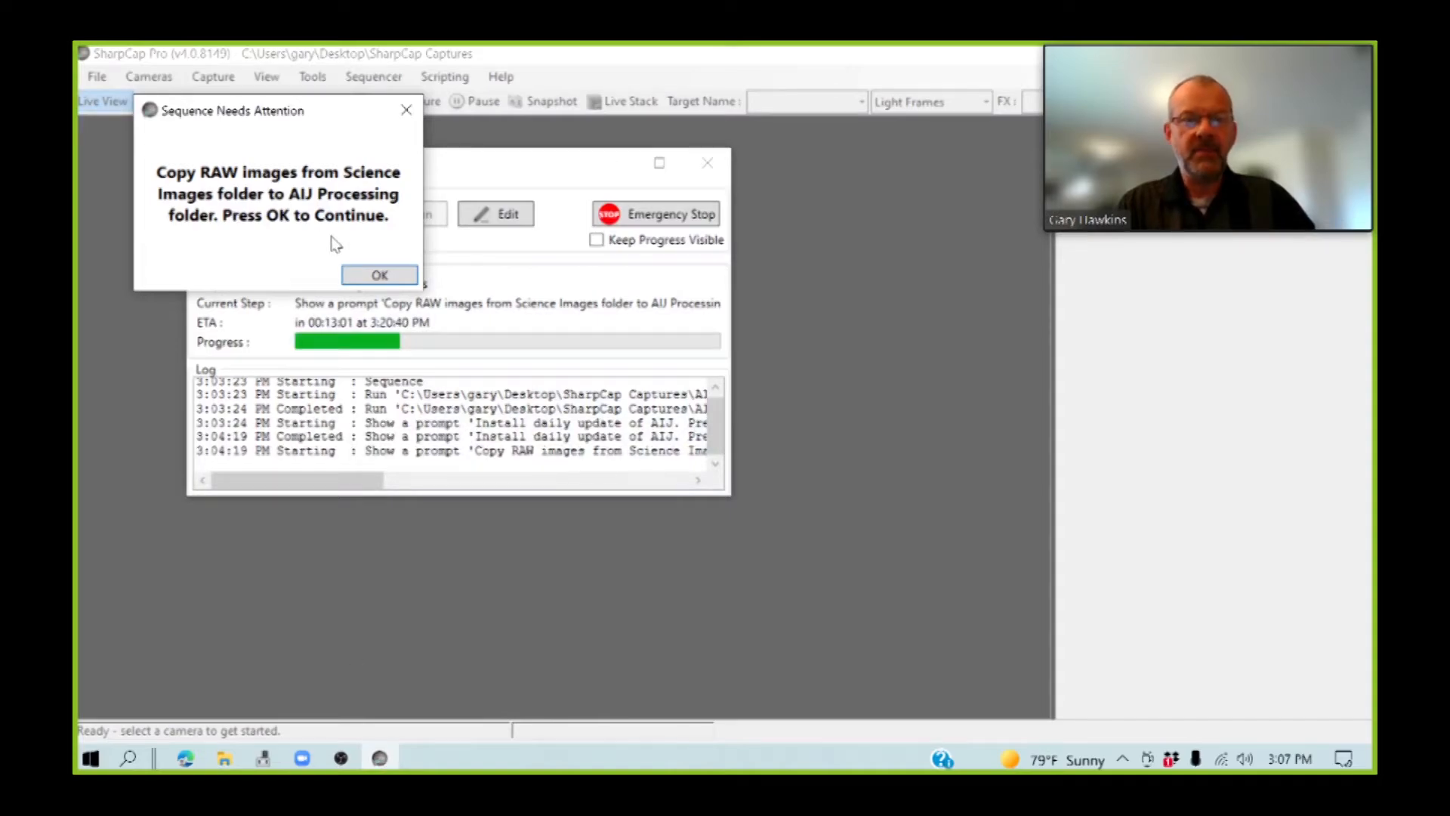
pyautogui.click(366, 276)
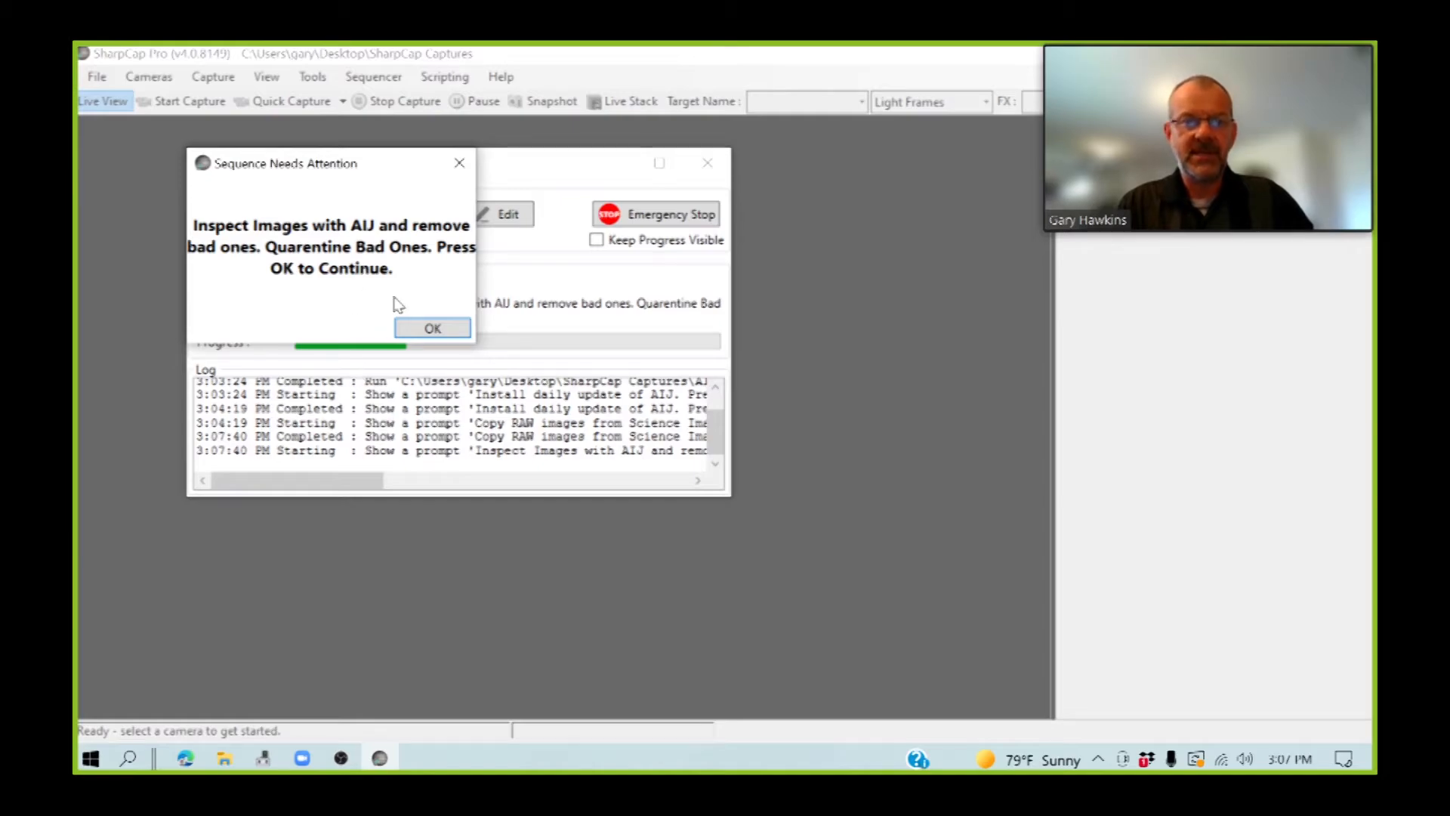
pyautogui.click(421, 329)
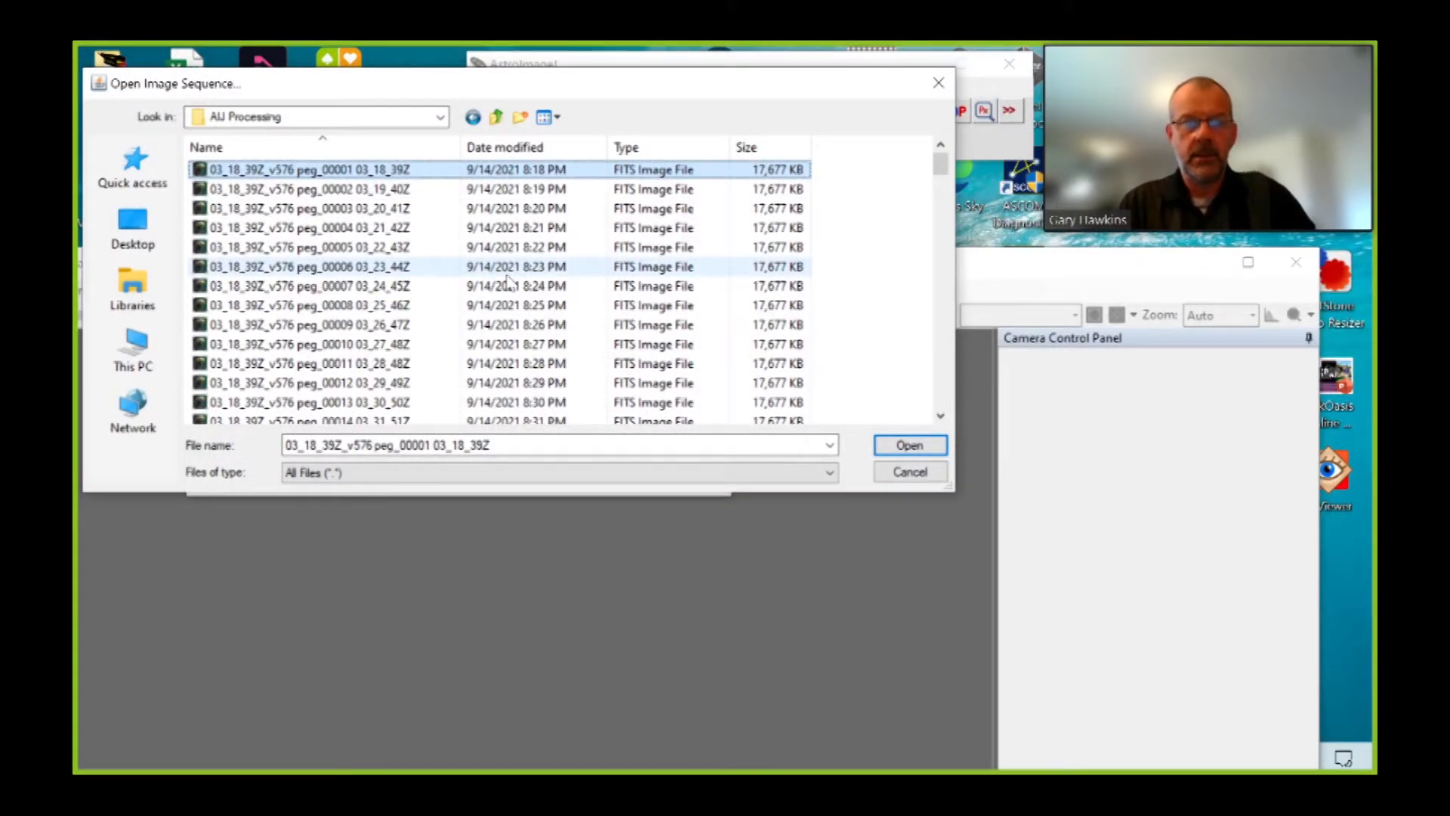
# Load the AIJ Processing images as a 146-image sequence in AstroImageJ, starting at image 1 and using a virtual stack
pyautogui.press('Down')
pyautogui.press('Down')
pyautogui.press('Up')
pyautogui.press('Up')
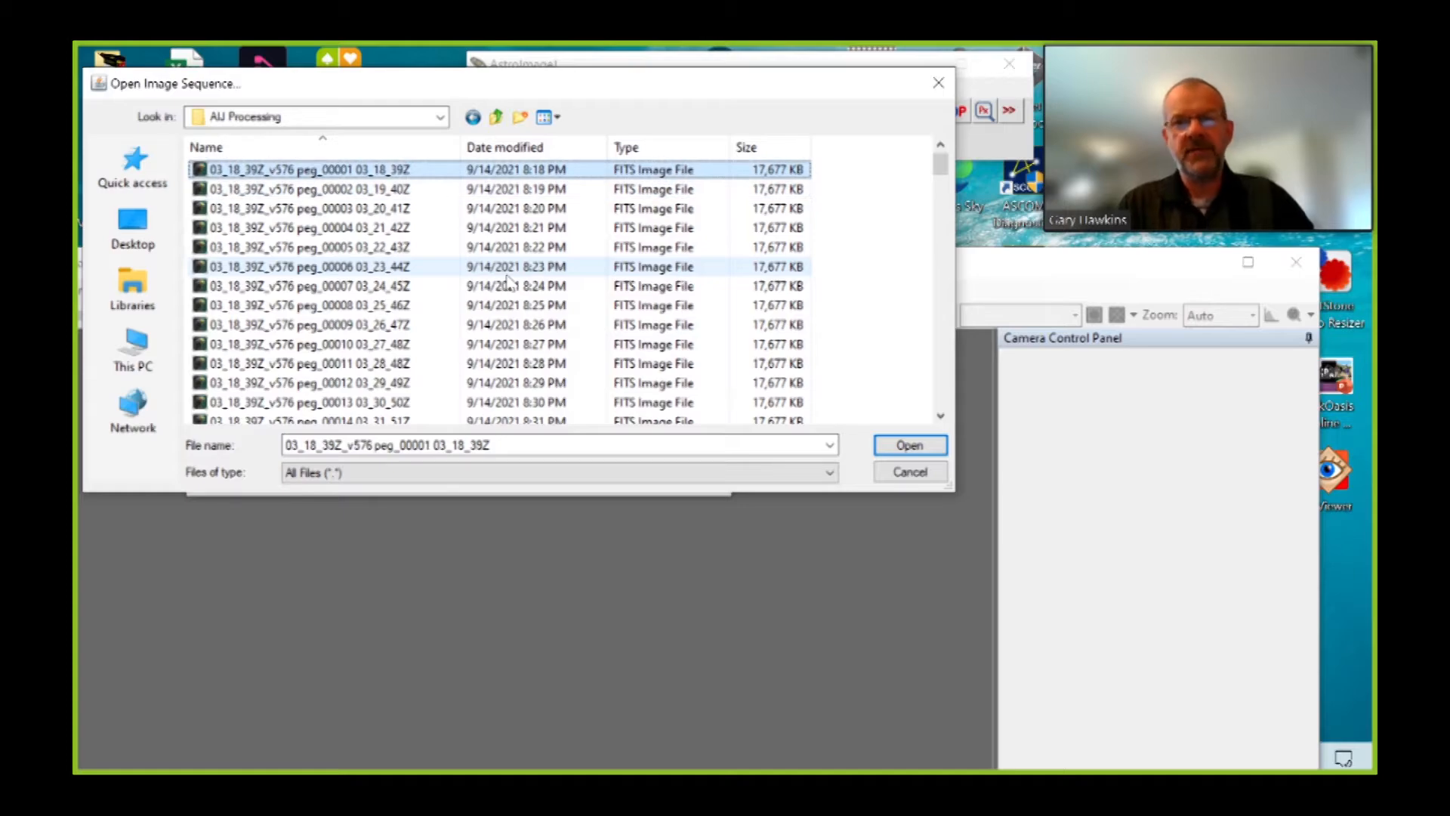
pyautogui.click(898, 445)
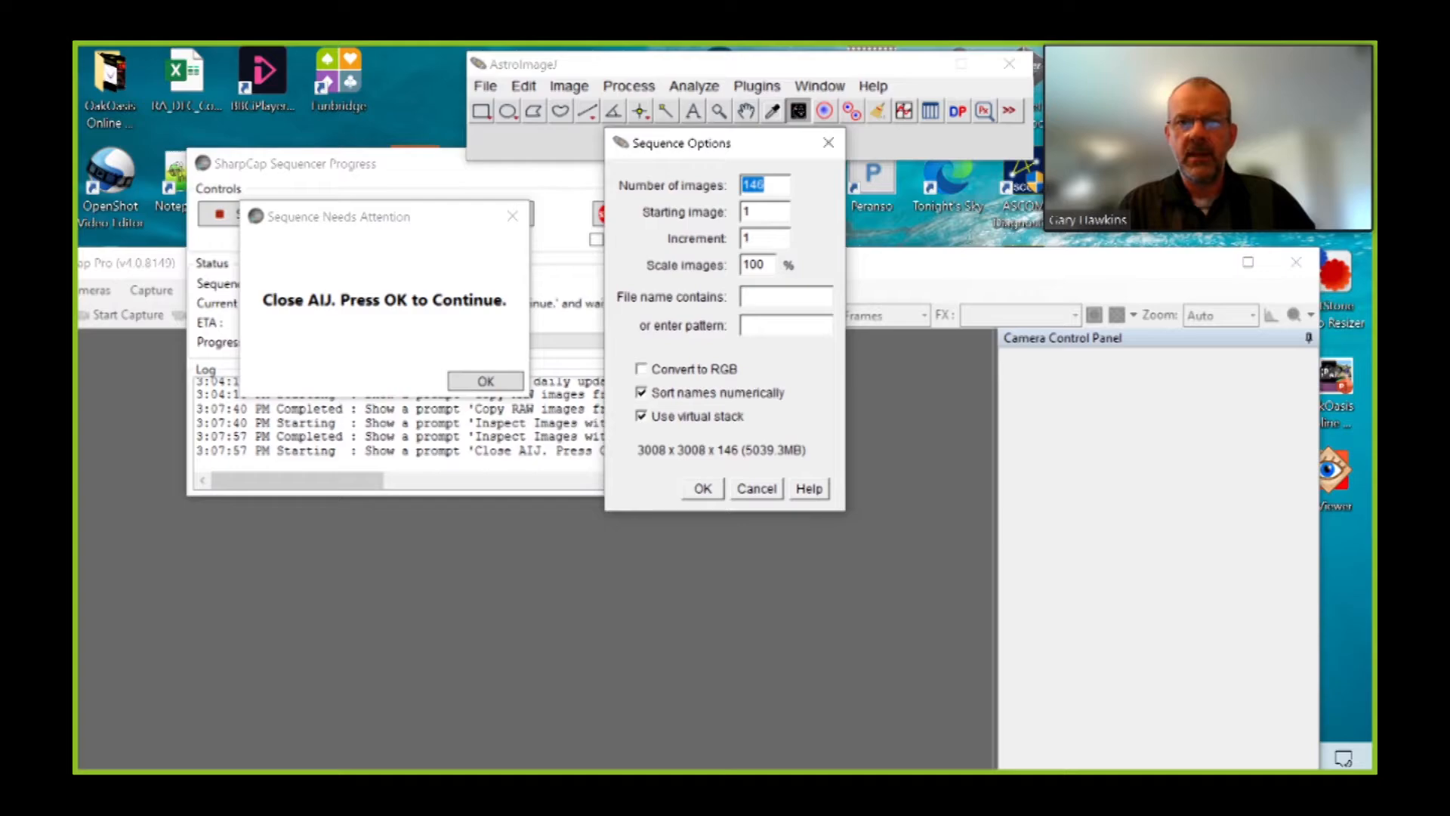
pyautogui.click(703, 489)
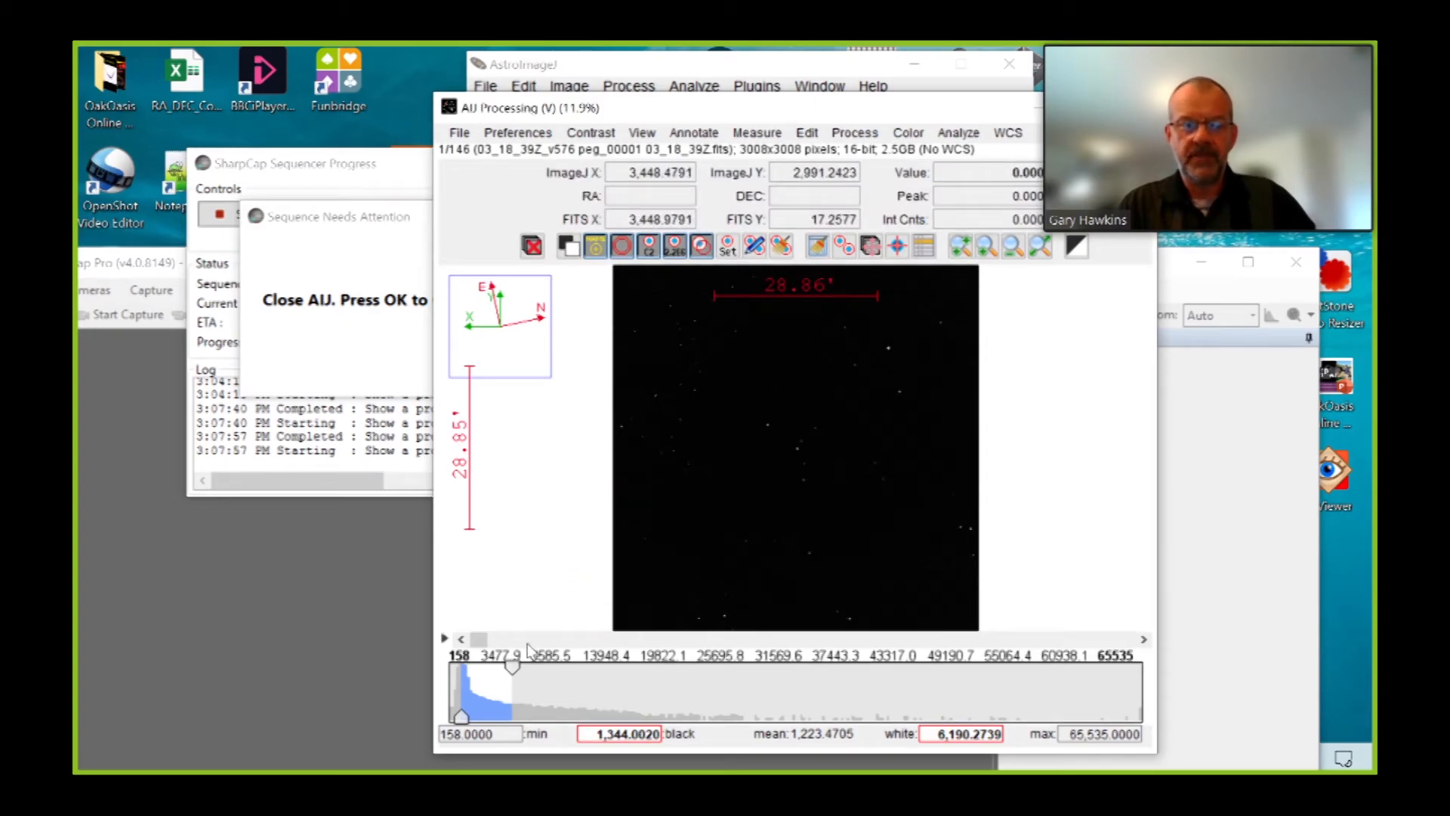
# Lower the display white level to about 3,427 and scan through the image stack for bad frames, returning to the first image
pyautogui.moveTo(511, 669); pyautogui.dragTo(487, 672)
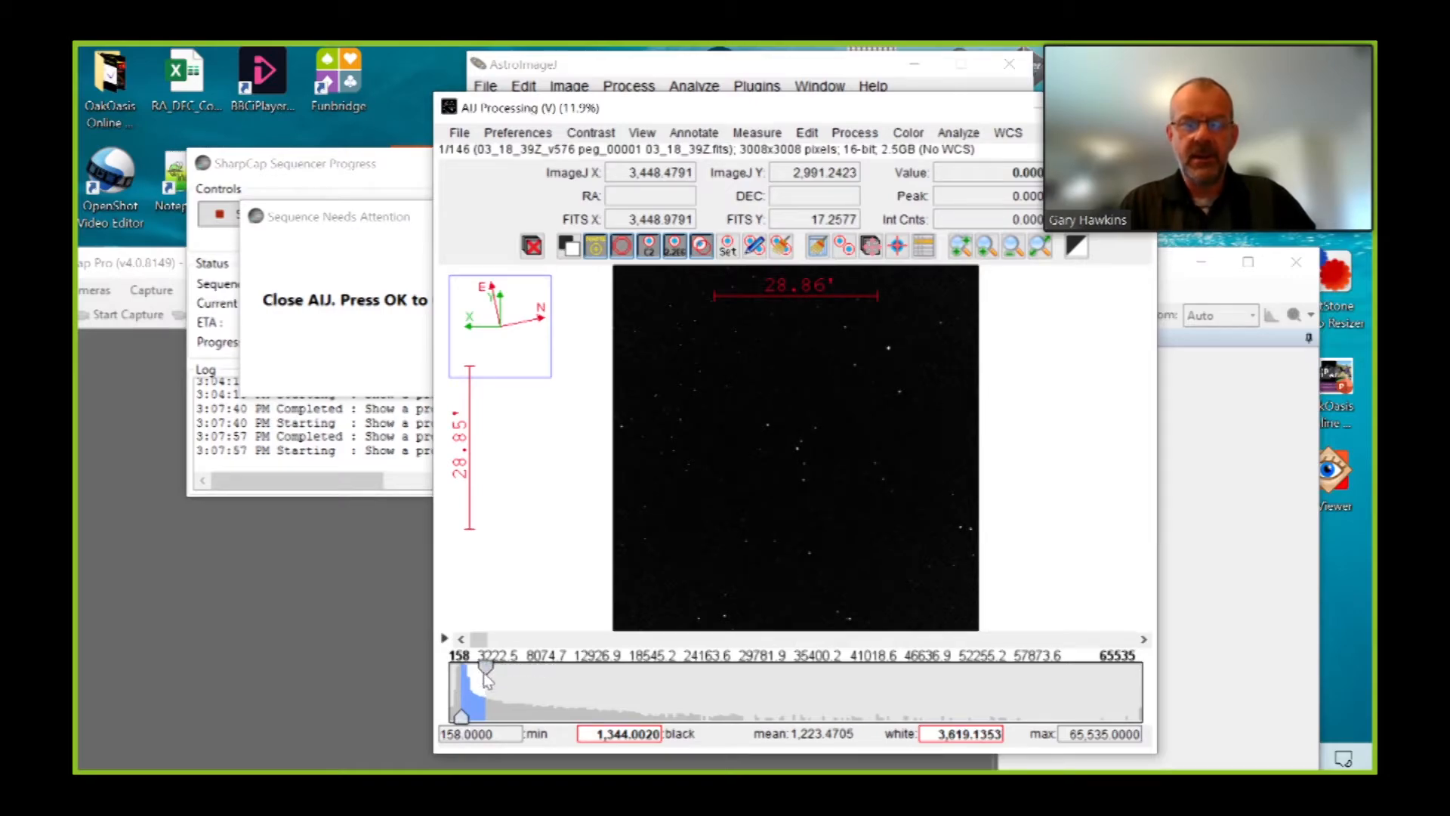
pyautogui.moveTo(487, 672)
pyautogui.mouseDown()
pyautogui.moveTo(587, 672)
pyautogui.moveTo(485, 669)
pyautogui.mouseUp()
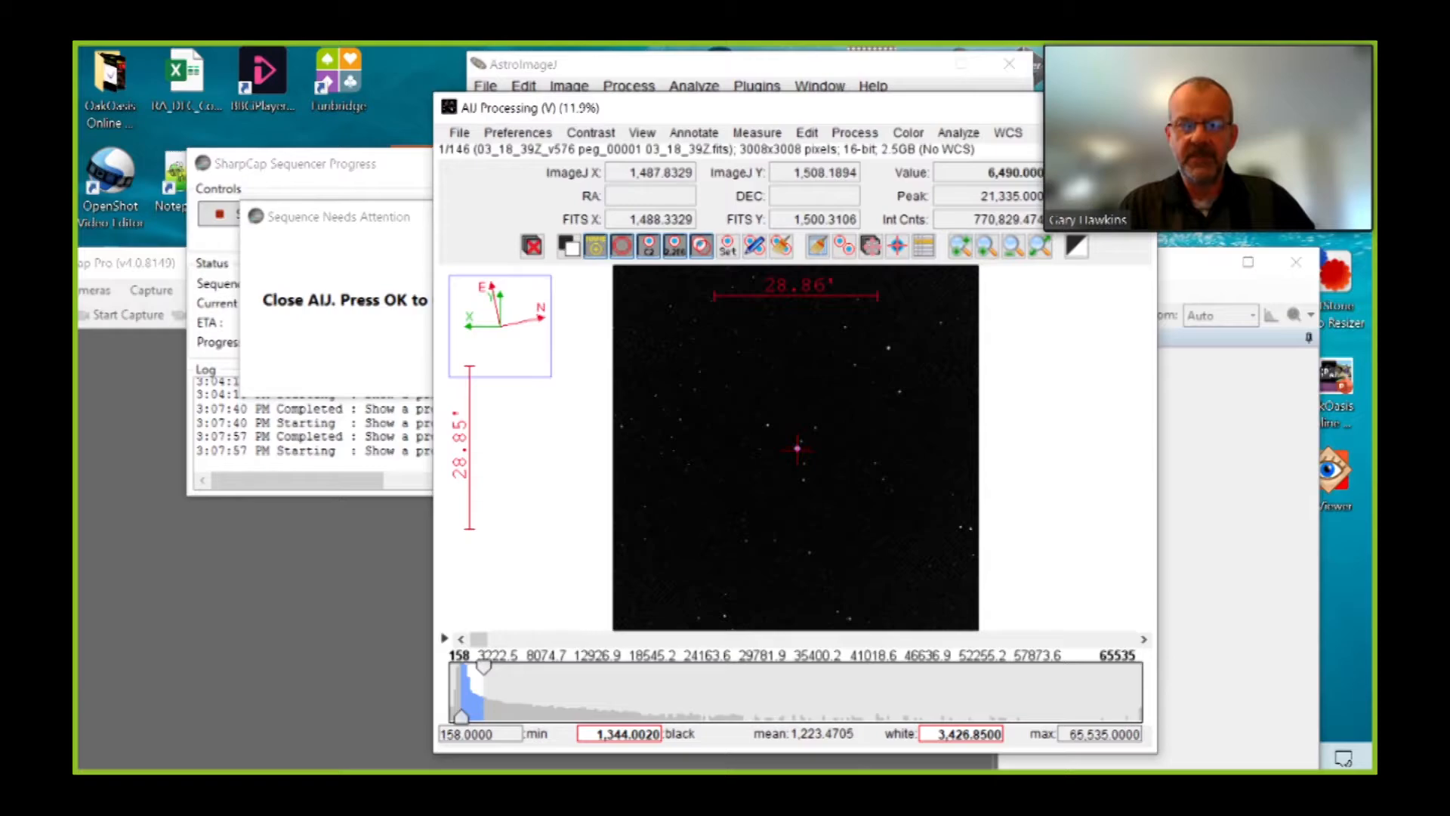
pyautogui.moveTo(476, 644); pyautogui.dragTo(1100, 626)
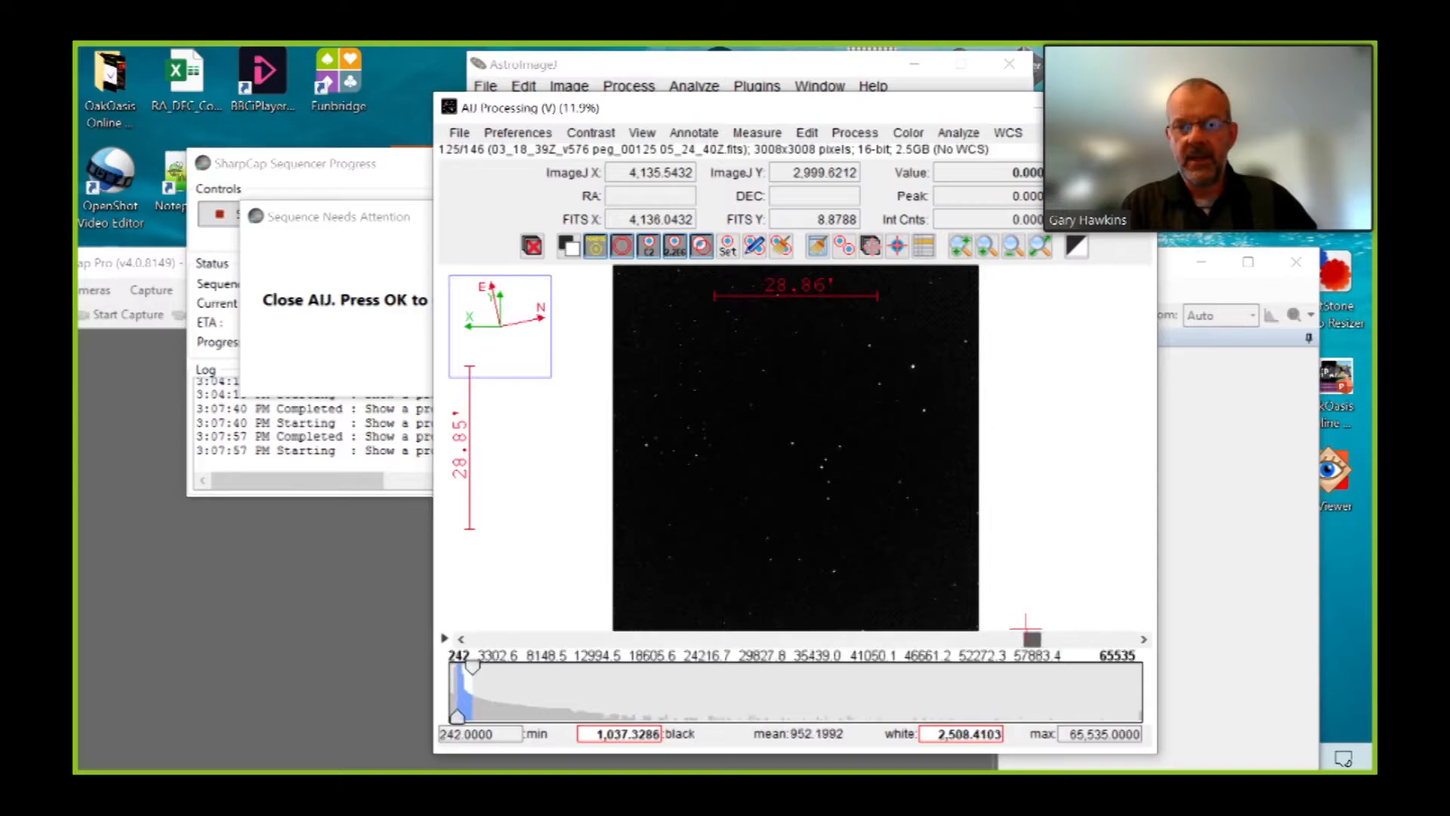
pyautogui.moveTo(955, 638); pyautogui.dragTo(464, 649)
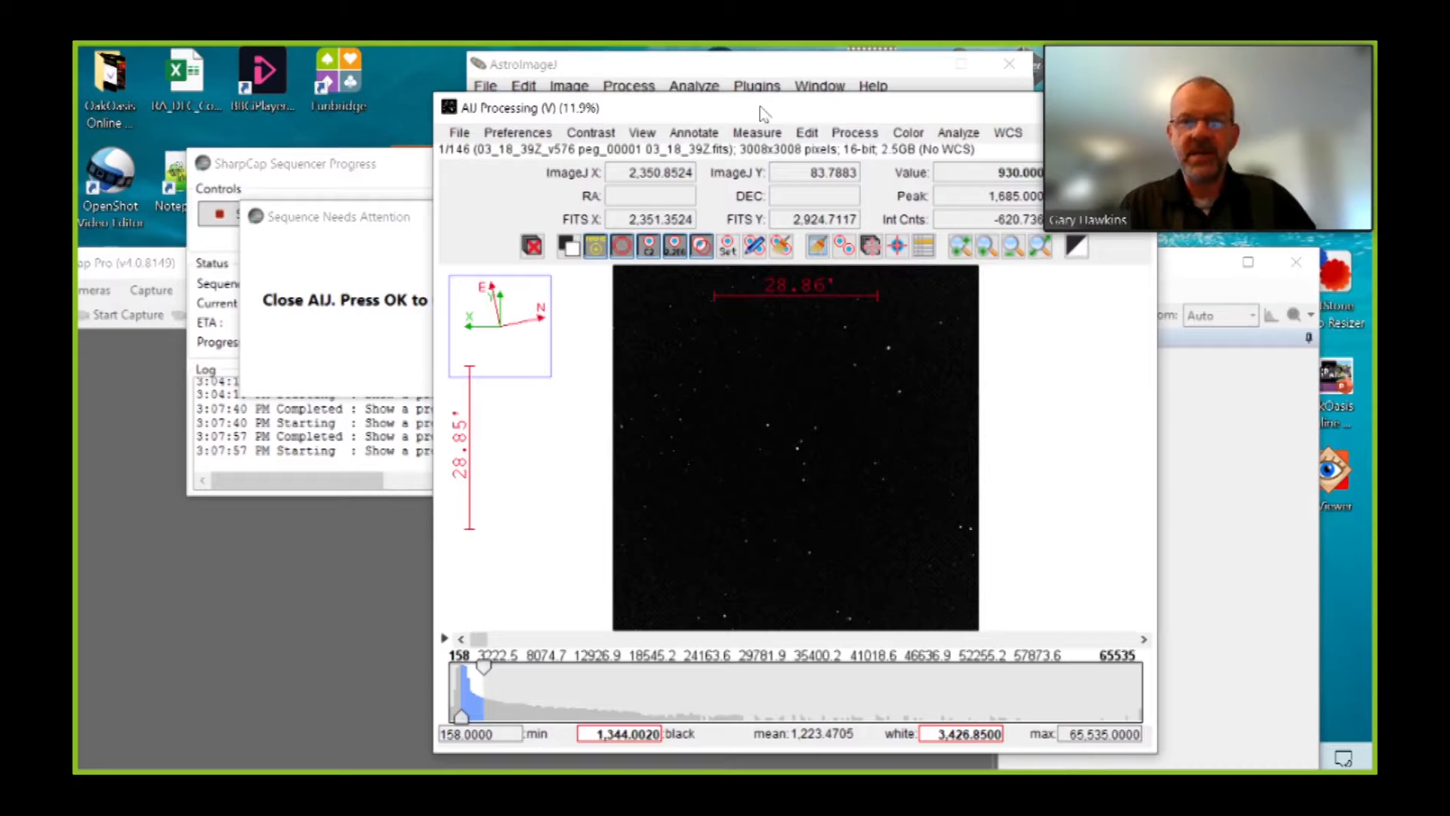
# Close AstroImageJ and acknowledge the SharpCap sequence prompt about closing AIJ to continue to ASTAP
pyautogui.click(1010, 63)
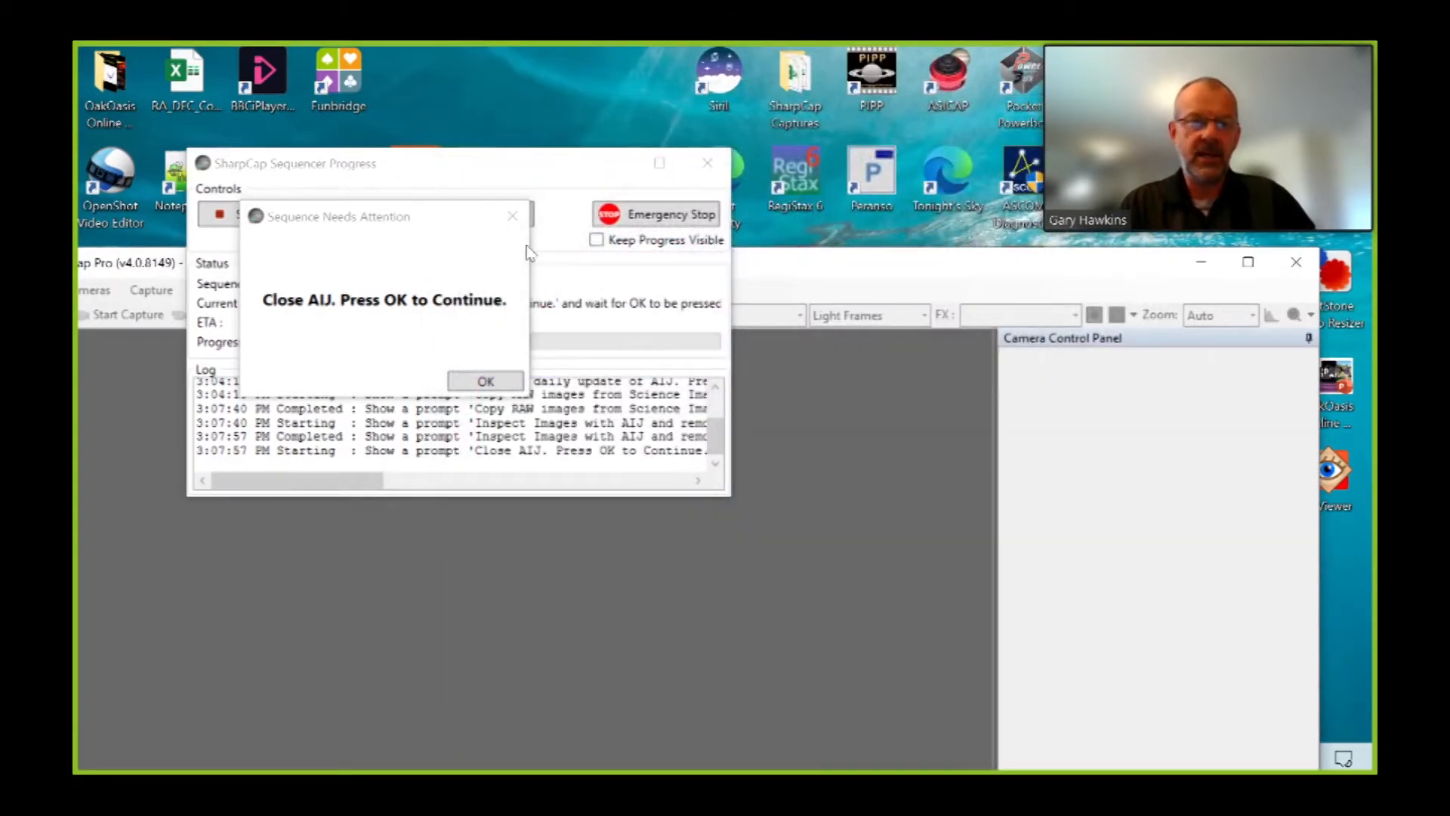
pyautogui.click(476, 382)
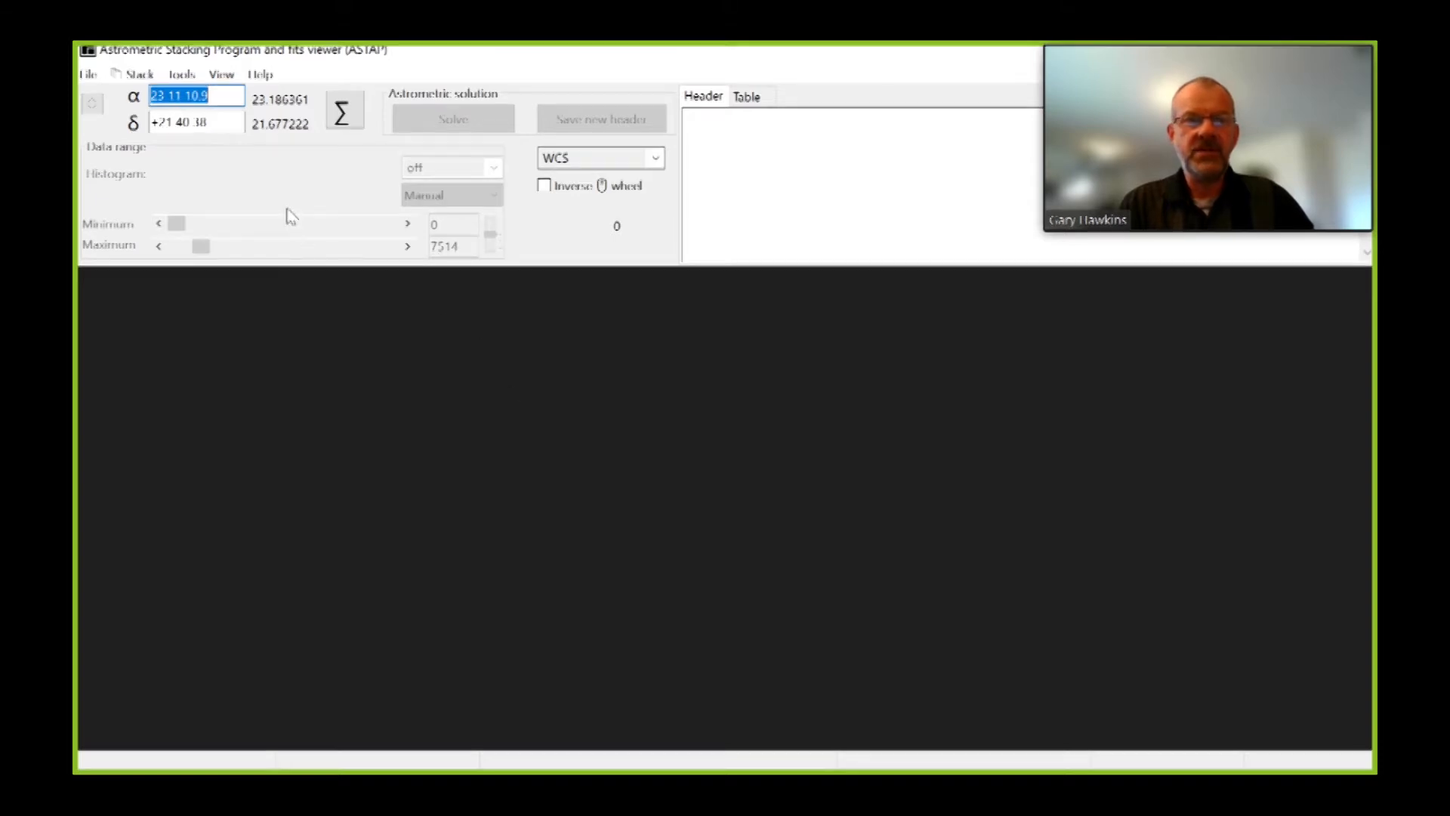
# Start batch solving images and browse to SharpCap Captures > 2021-09-15 > v576 peg > AIJ Processing for the input files
pyautogui.click(181, 76)
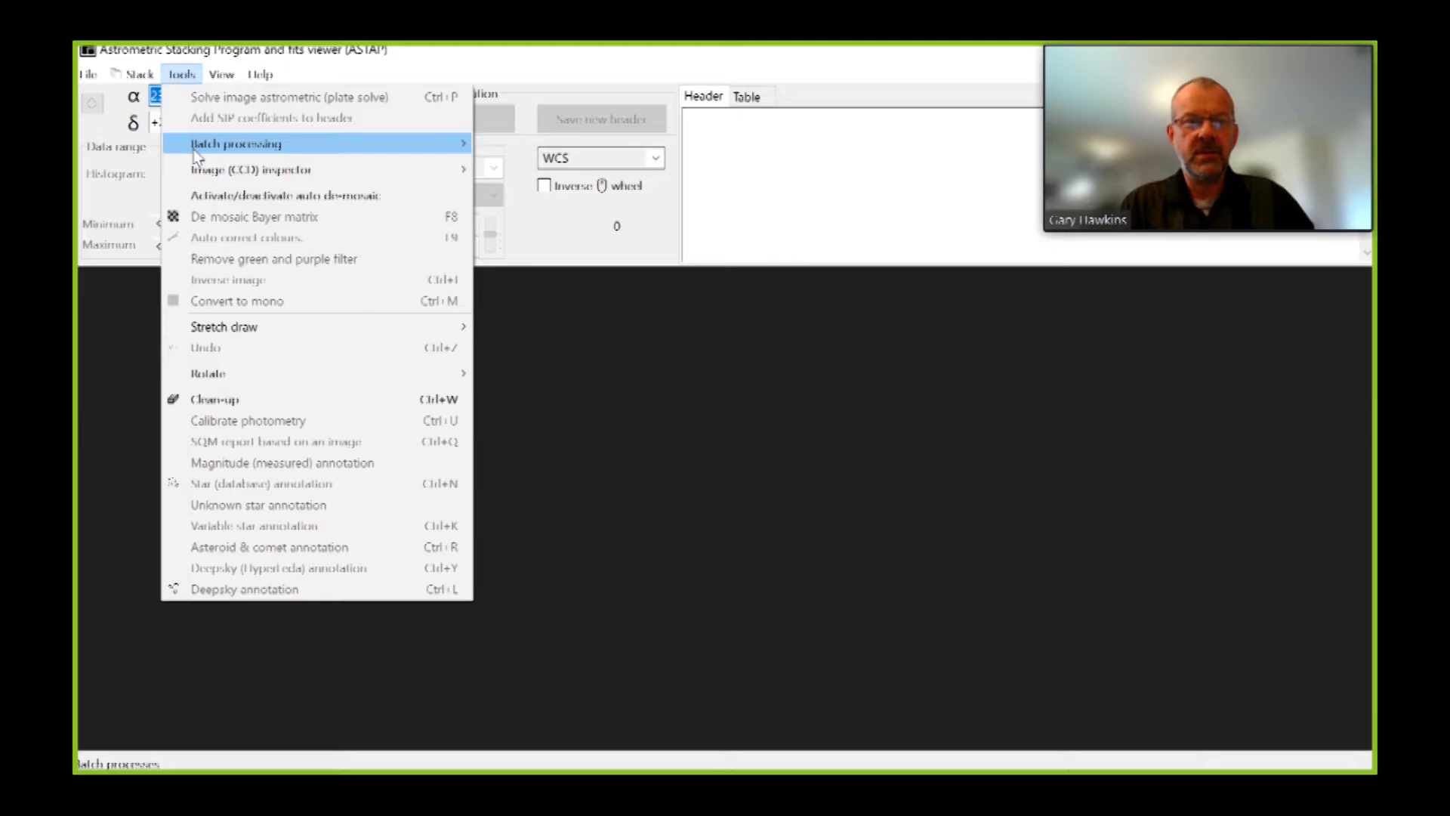
pyautogui.moveTo(299, 155)
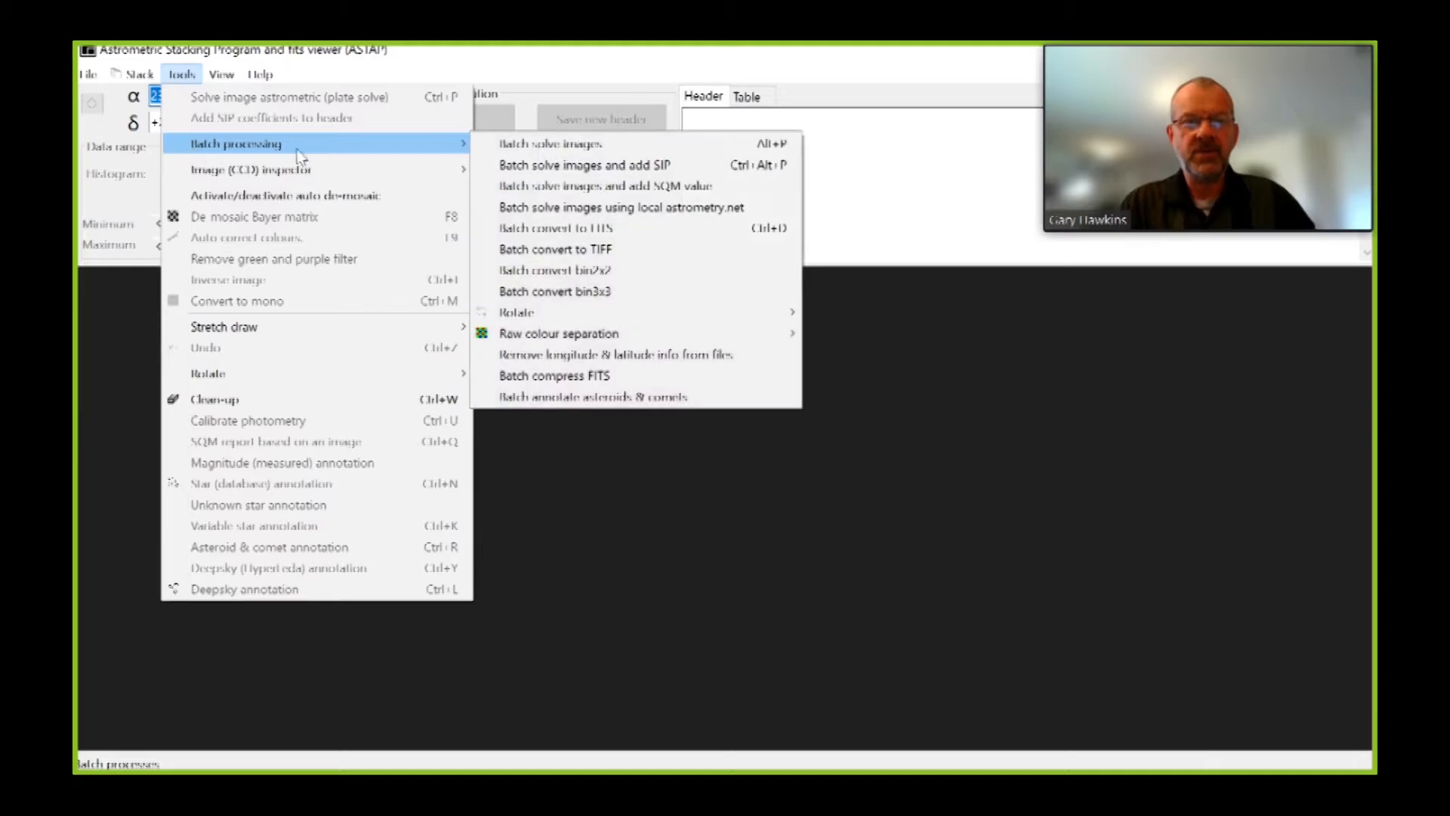
pyautogui.click(524, 145)
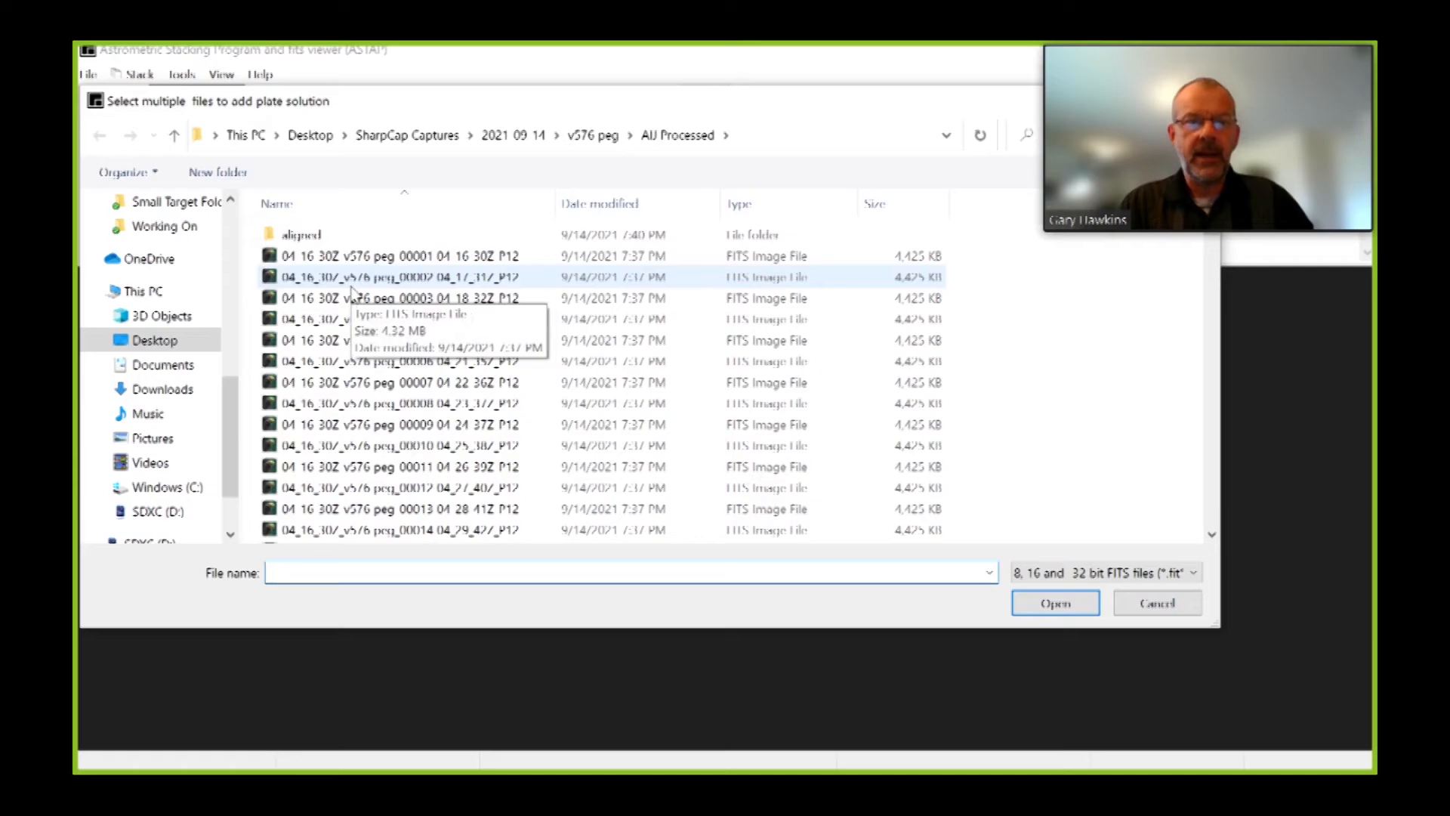
pyautogui.click(407, 135)
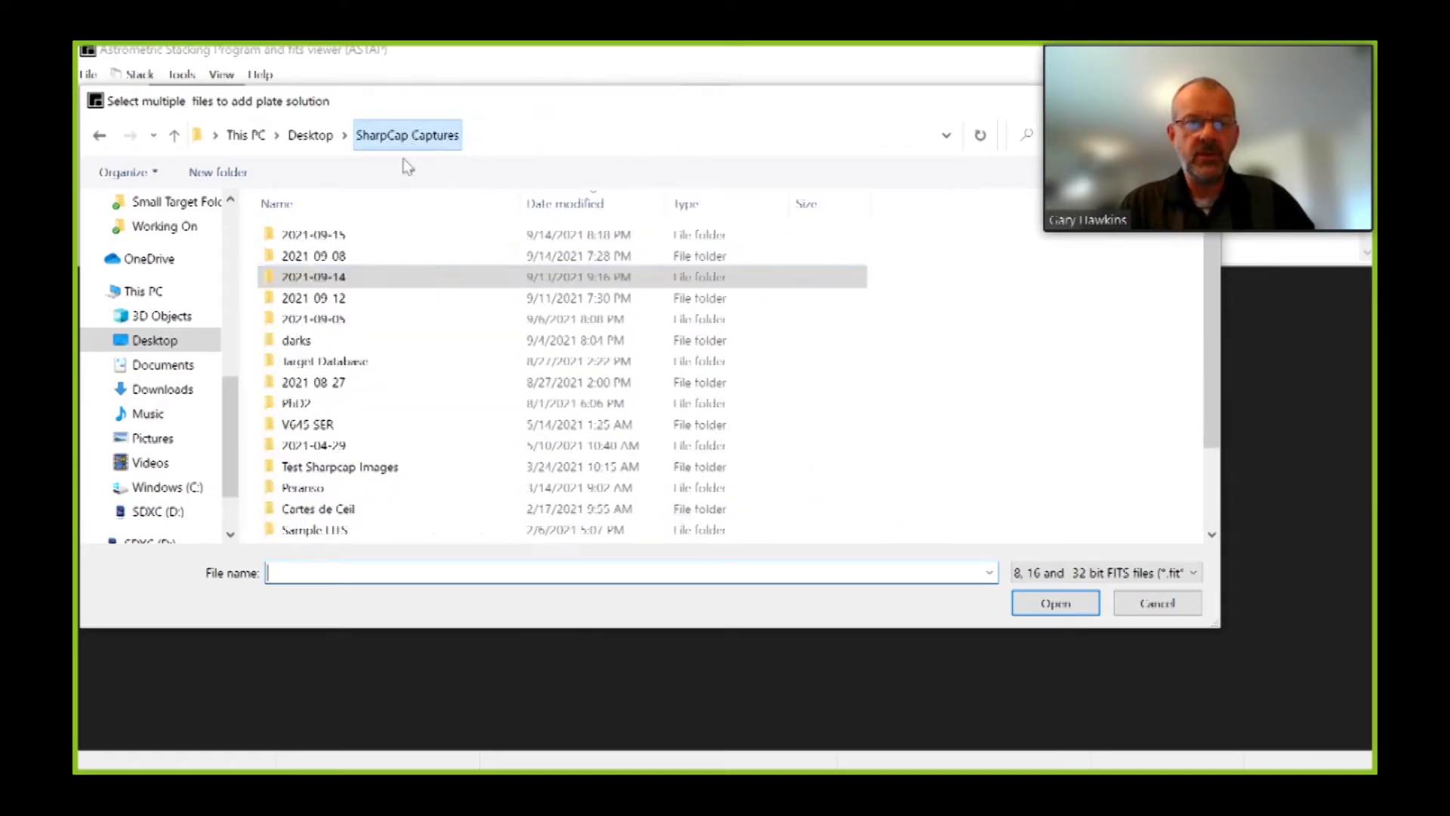
pyautogui.doubleClick(317, 237)
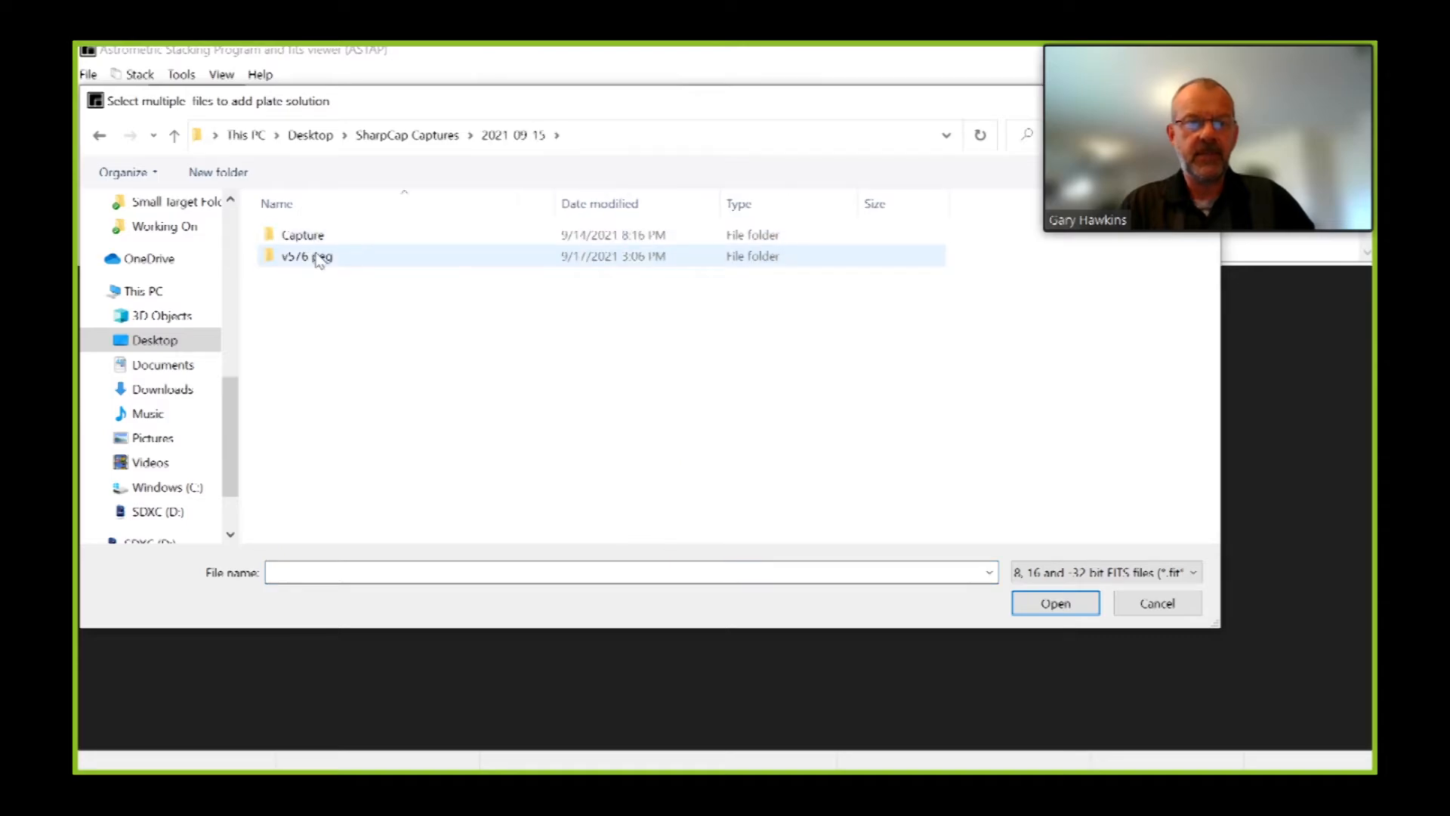
pyautogui.doubleClick(317, 257)
pyautogui.doubleClick(316, 237)
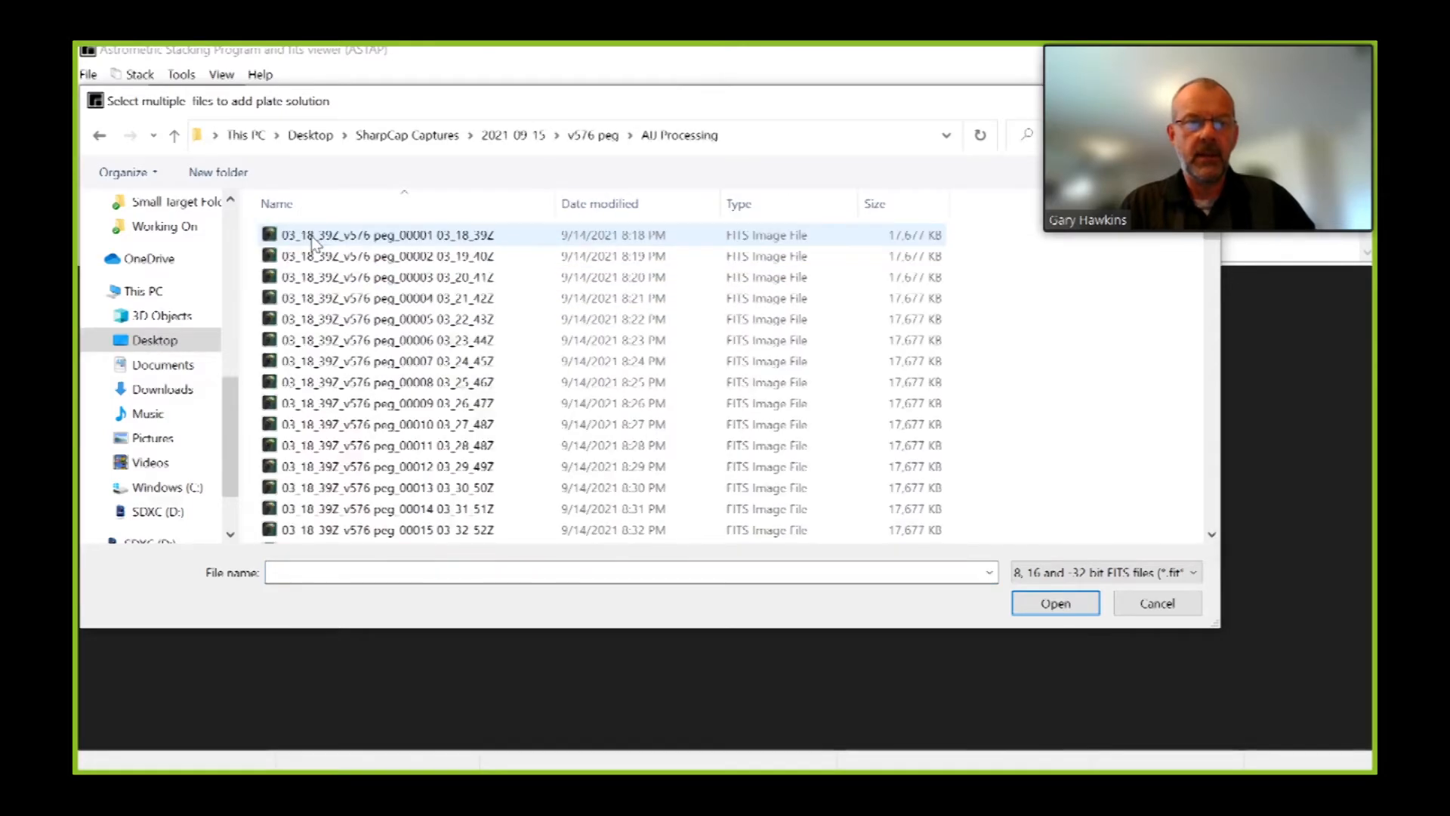
# Select all FITS images in the AIJ Processing folder, from 00001 through 00146, and run the batch plate solve on them
pyautogui.click(314, 237)
pyautogui.hotkey('shift', 'Down')
pyautogui.hotkey('shift', 'Down')
pyautogui.hotkey('shift', 'Down')
pyautogui.hotkey('shift', 'Down')
pyautogui.hotkey('shift', 'Down')
pyautogui.hotkey('shift', 'Down')
pyautogui.hotkey('shift', 'Down')
pyautogui.hotkey('shift', 'Down')
pyautogui.hotkey('shift', 'Down')
pyautogui.hotkey('shift', 'Down')
pyautogui.hotkey('shift', 'Down')
pyautogui.hotkey('shift', 'Down')
pyautogui.hotkey('shift', 'Down')
pyautogui.hotkey('shift', 'Down')
pyautogui.hotkey('shift', 'Down')
pyautogui.hotkey('shift', 'Down')
pyautogui.hotkey('shift', 'Down')
pyautogui.hotkey('shift', 'Down')
pyautogui.hotkey('shift', 'Down')
pyautogui.hotkey('shift', 'Down')
pyautogui.hotkey('shift', 'Down')
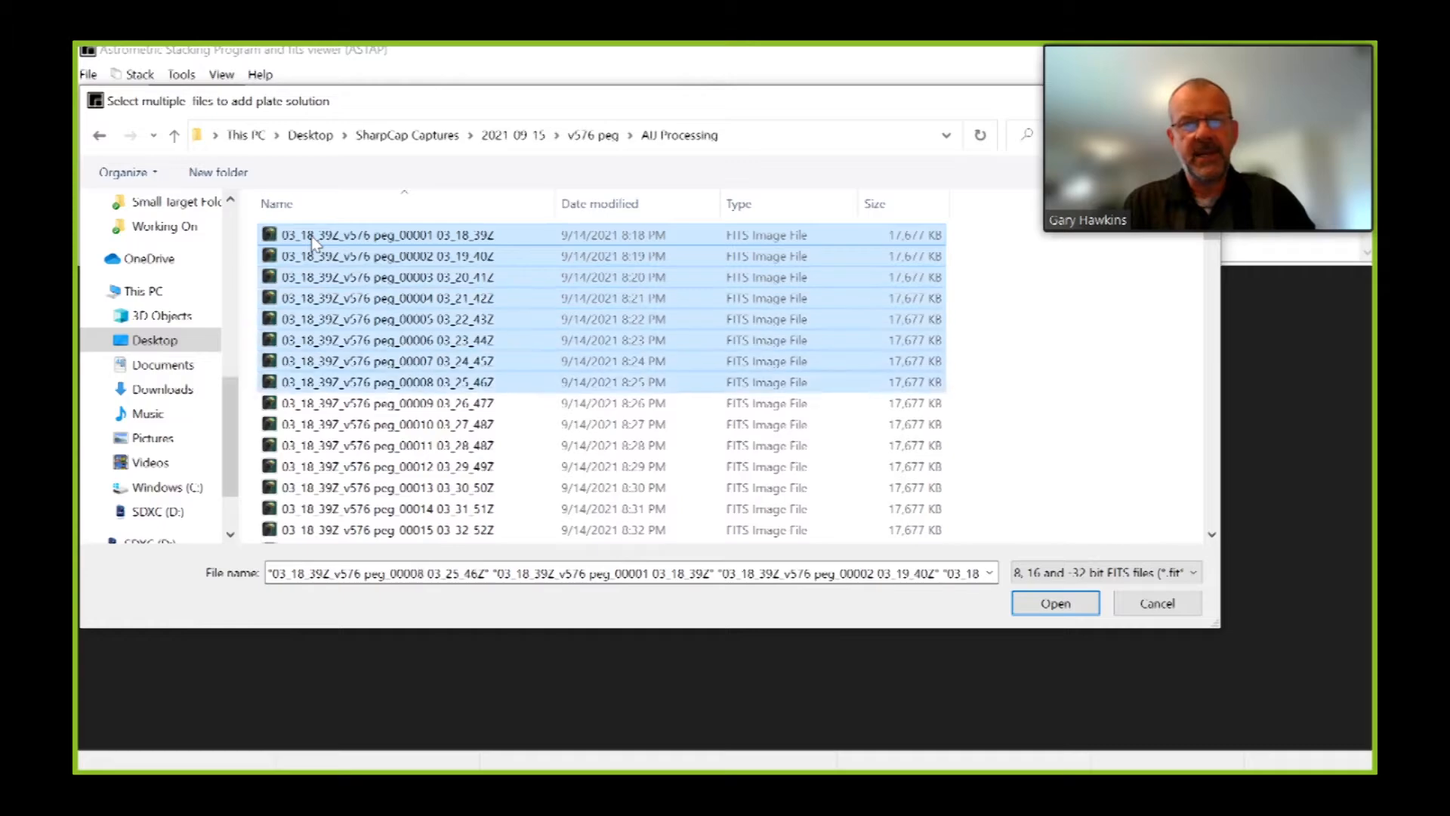
pyautogui.hotkey('shift', 'Down')
pyautogui.hotkey('shift', 'Down')
pyautogui.hotkey('shift', 'Down')
pyautogui.hotkey('shift', 'Down')
pyautogui.hotkey('shift', 'Down')
pyautogui.hotkey('shift', 'Down')
pyautogui.hotkey('shift', 'Down')
pyautogui.hotkey('shift', 'Down')
pyautogui.hotkey('shift', 'Down')
pyautogui.hotkey('shift', 'Down')
pyautogui.hotkey('shift', 'Down')
pyautogui.hotkey('shift', 'Down')
pyautogui.hotkey('shift', 'Down')
pyautogui.hotkey('shift', 'Down')
pyautogui.hotkey('shift', 'Down')
pyautogui.hotkey('shift', 'Down')
pyautogui.hotkey('shift', 'Down')
pyautogui.hotkey('shift', 'Down')
pyautogui.hotkey('shift', 'Down')
pyautogui.hotkey('shift', 'Down')
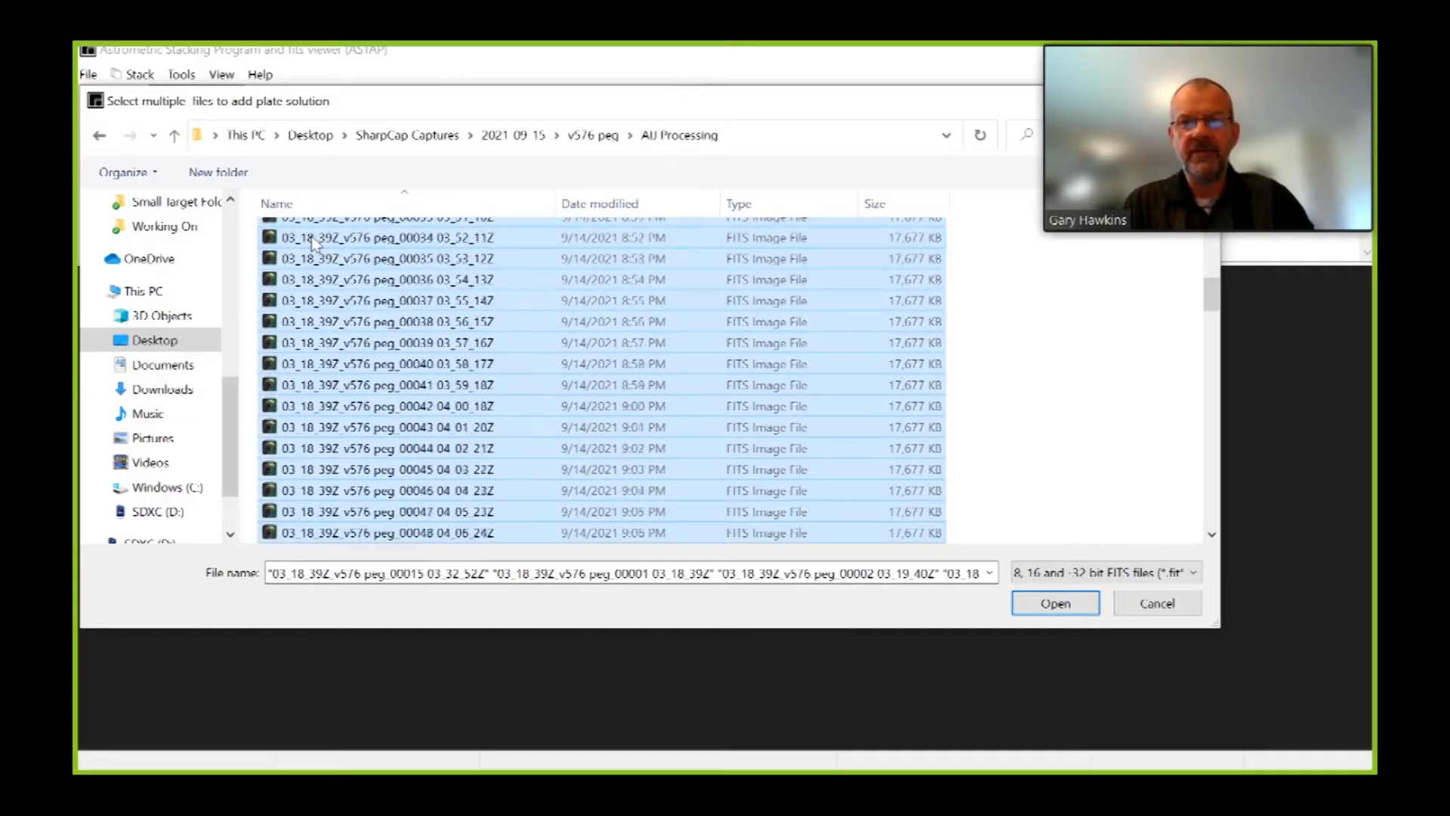
pyautogui.hotkey('shift', 'Down')
pyautogui.hotkey('shift', 'Down')
pyautogui.hotkey('shift', 'Down')
pyautogui.hotkey('shift', 'Down')
pyautogui.hotkey('shift', 'Down')
pyautogui.hotkey('shift', 'Down')
pyautogui.hotkey('shift', 'Down')
pyautogui.hotkey('shift', 'Down')
pyautogui.hotkey('shift', 'Down')
pyautogui.hotkey('shift', 'Down')
pyautogui.hotkey('shift', 'Down')
pyautogui.hotkey('shift', 'Down')
pyautogui.hotkey('shift', 'Down')
pyautogui.hotkey('shift', 'Down')
pyautogui.hotkey('shift', 'Down')
pyautogui.hotkey('shift', 'Down')
pyautogui.hotkey('shift', 'Down')
pyautogui.hotkey('shift', 'Down')
pyautogui.hotkey('shift', 'Down')
pyautogui.hotkey('shift', 'Down')
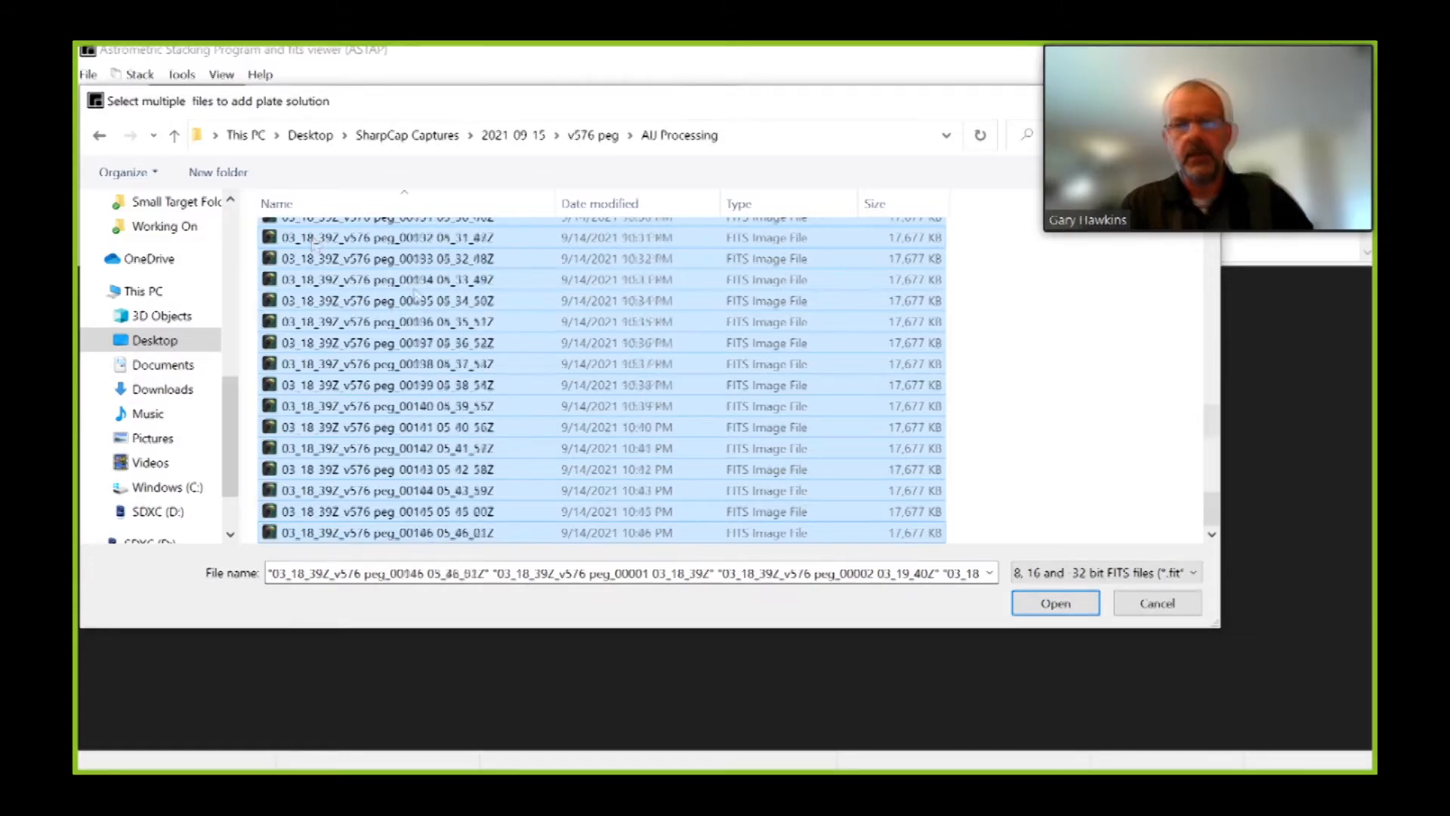
pyautogui.click(1054, 604)
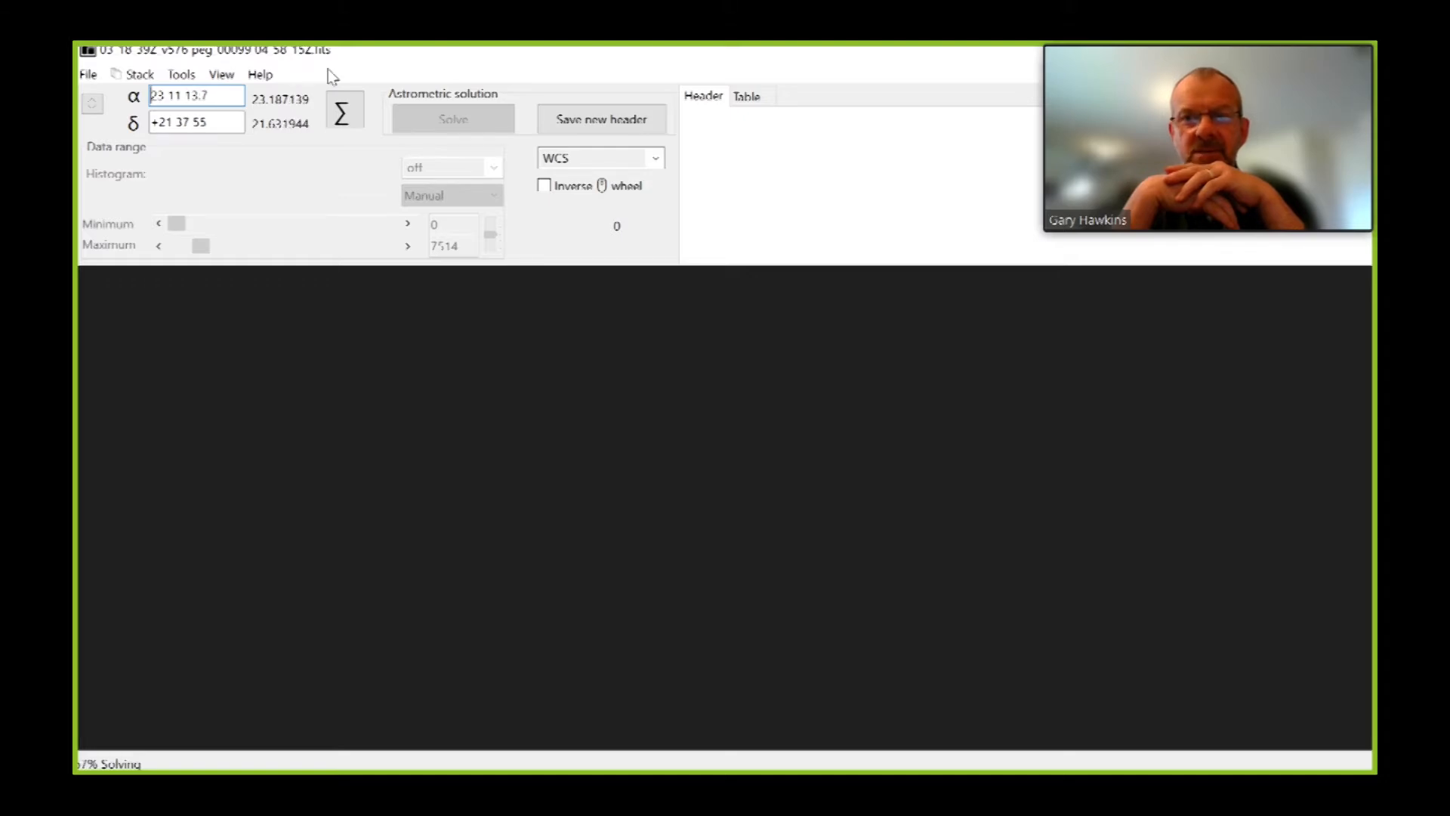
# Minimize ASTAP to get back to SharpCap and acknowledge the sequence prompt about the batch plate solve
pyautogui.moveTo(1128, 63); pyautogui.dragTo(1107, 166)
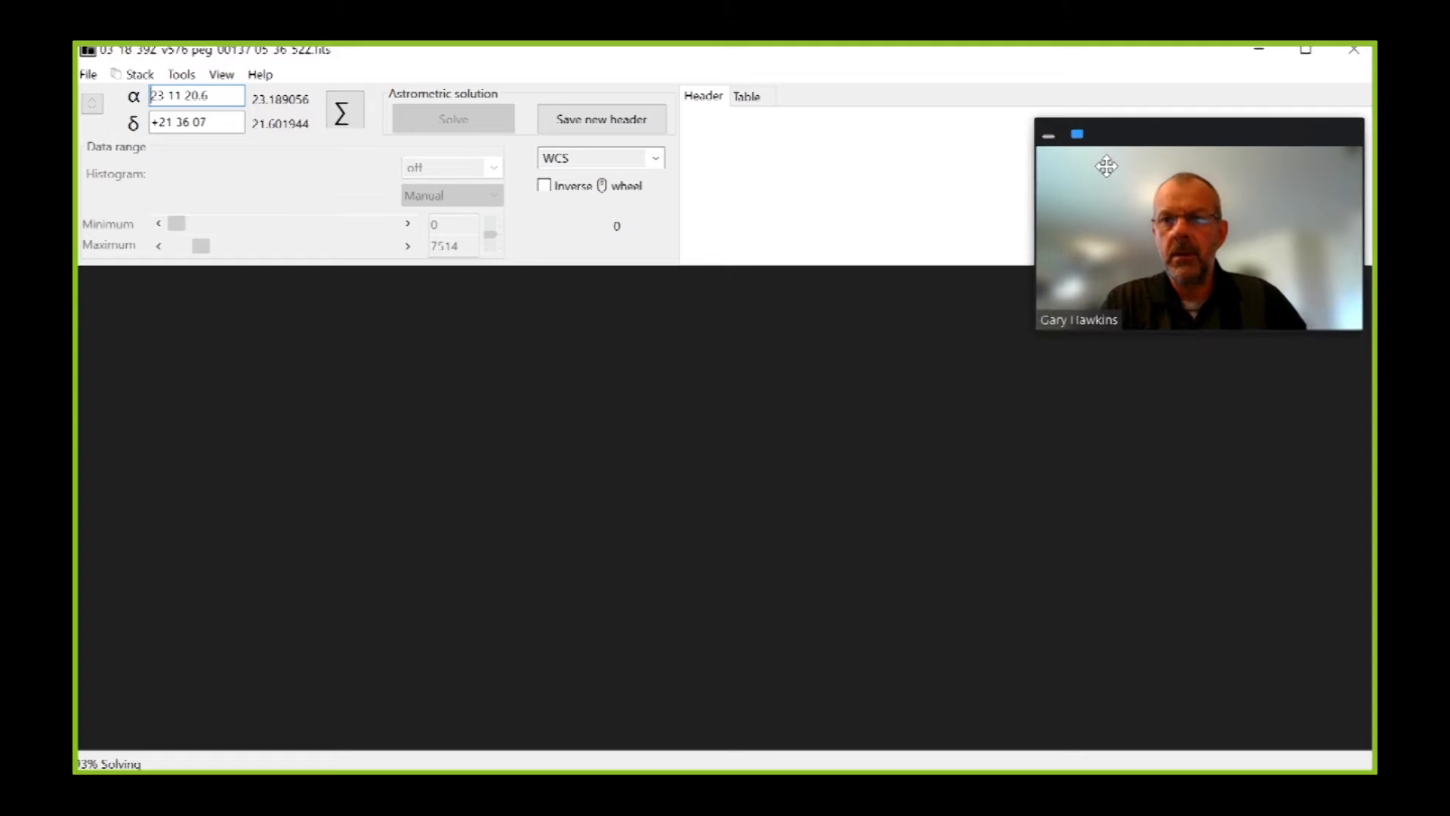
pyautogui.click(1259, 57)
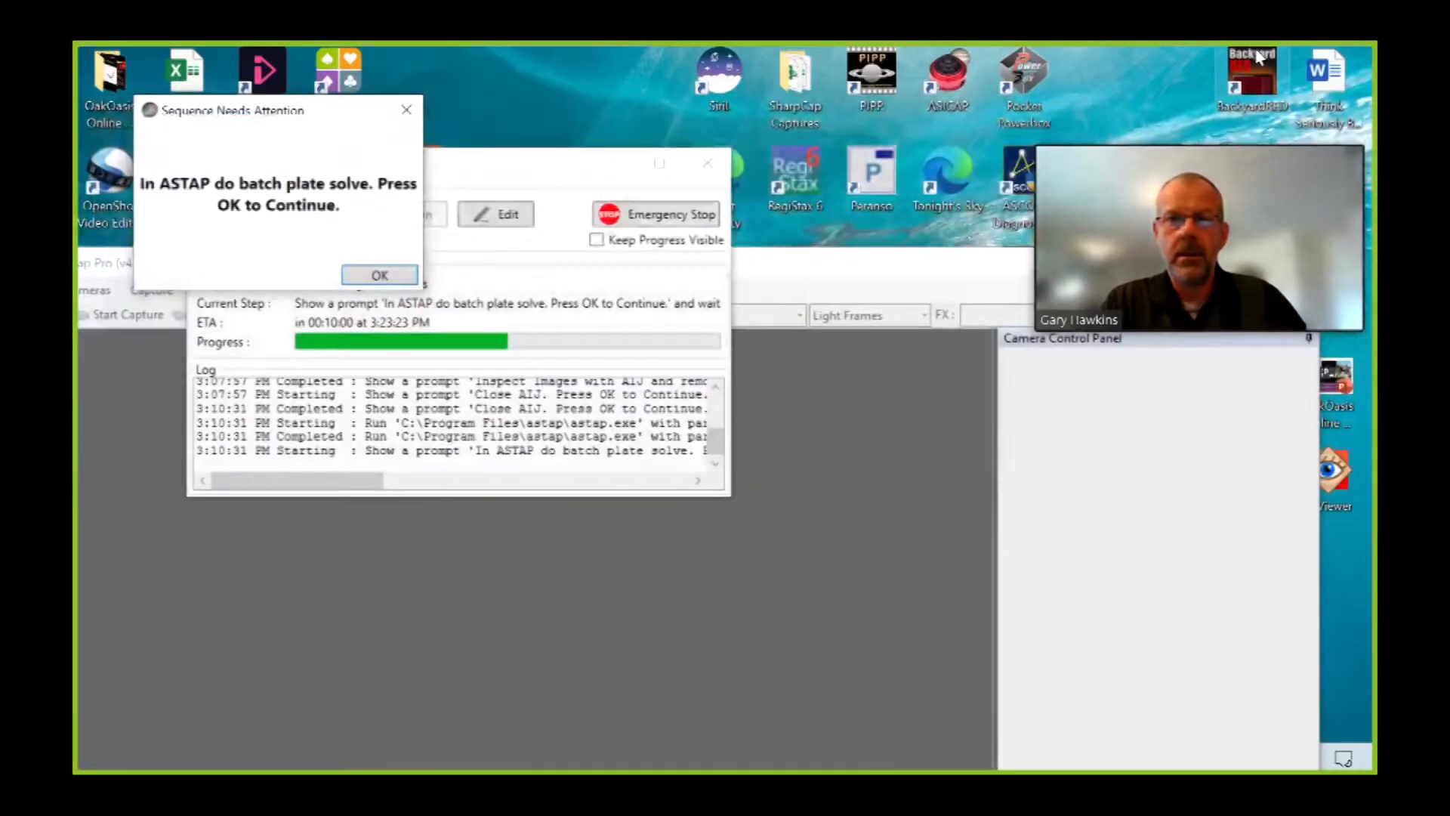
pyautogui.click(394, 278)
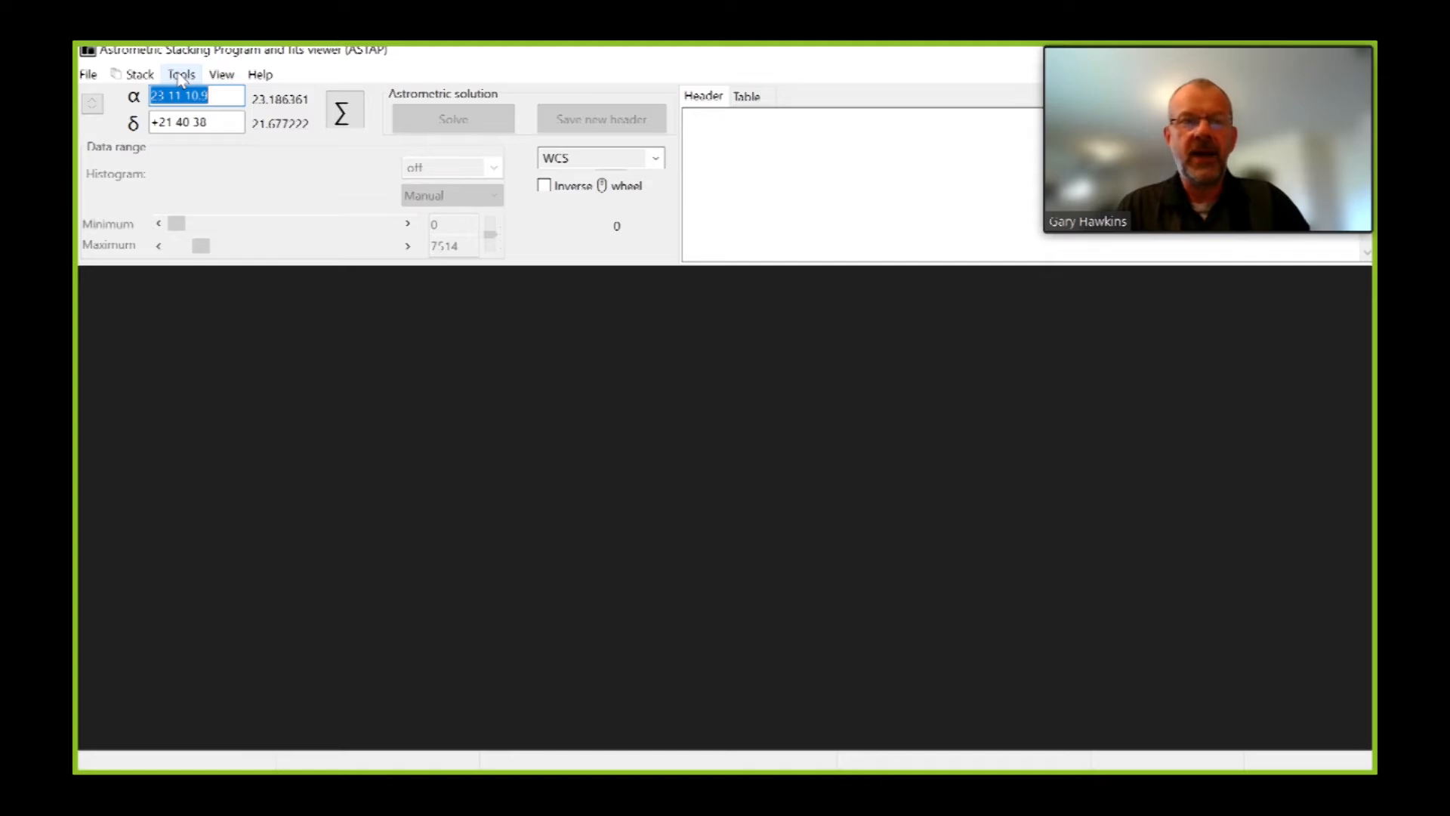
# Batch-extract Bayer matrix pixel 12 by raw colour separation from all plate-solved FITS images in the AIJ Processing folder
pyautogui.click(181, 75)
pyautogui.moveTo(188, 143)
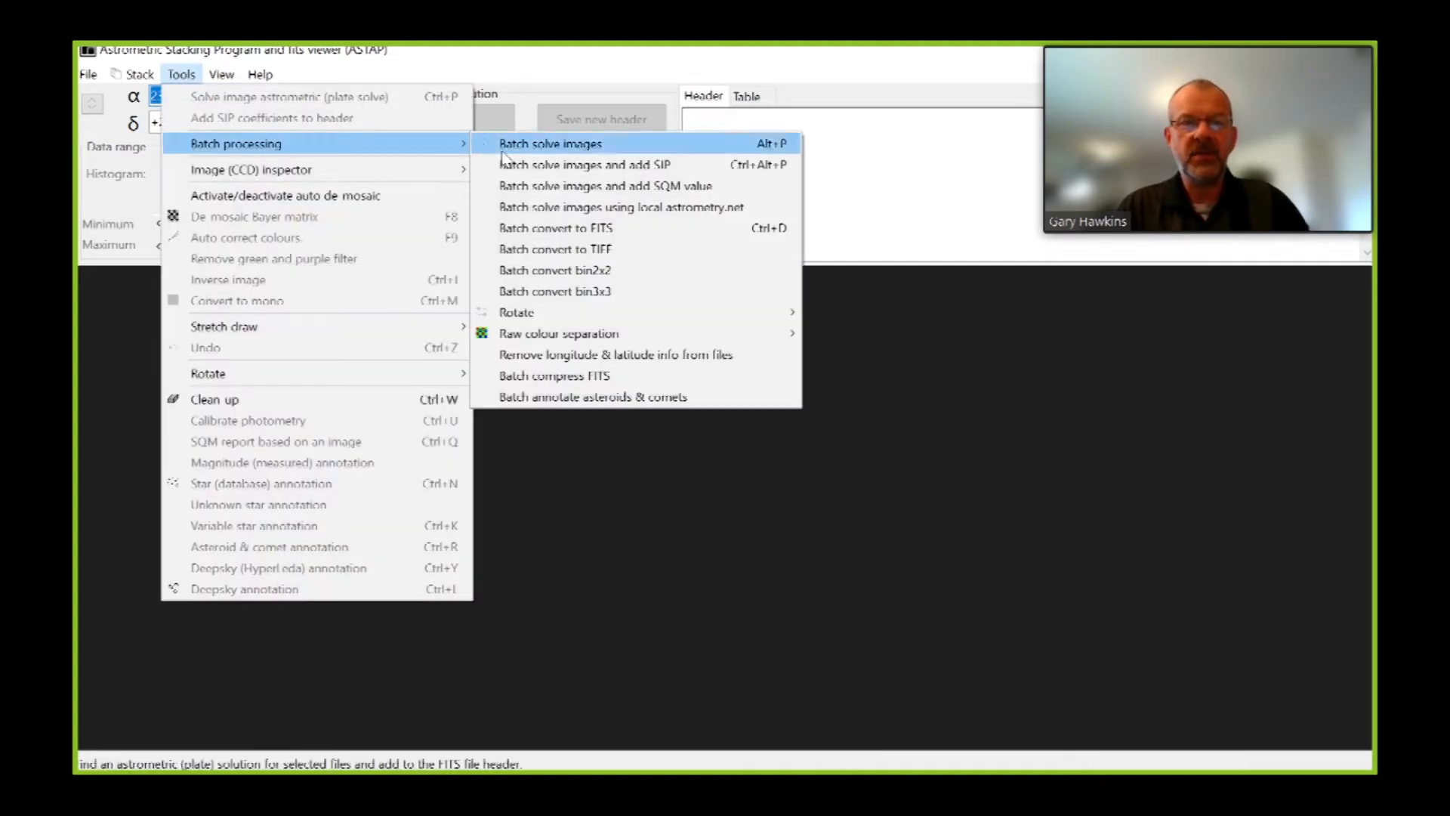
pyautogui.moveTo(564, 334)
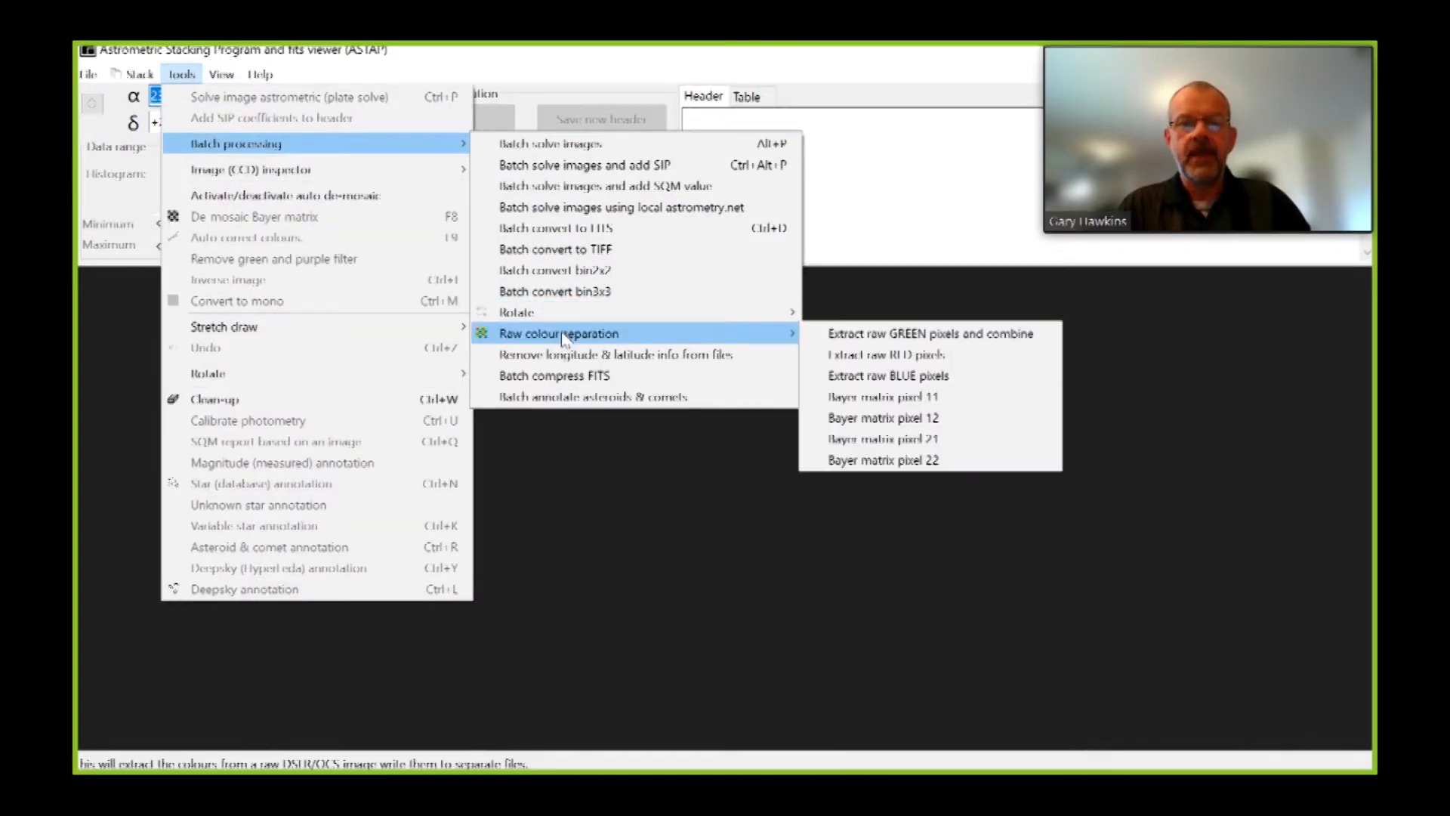
pyautogui.click(865, 420)
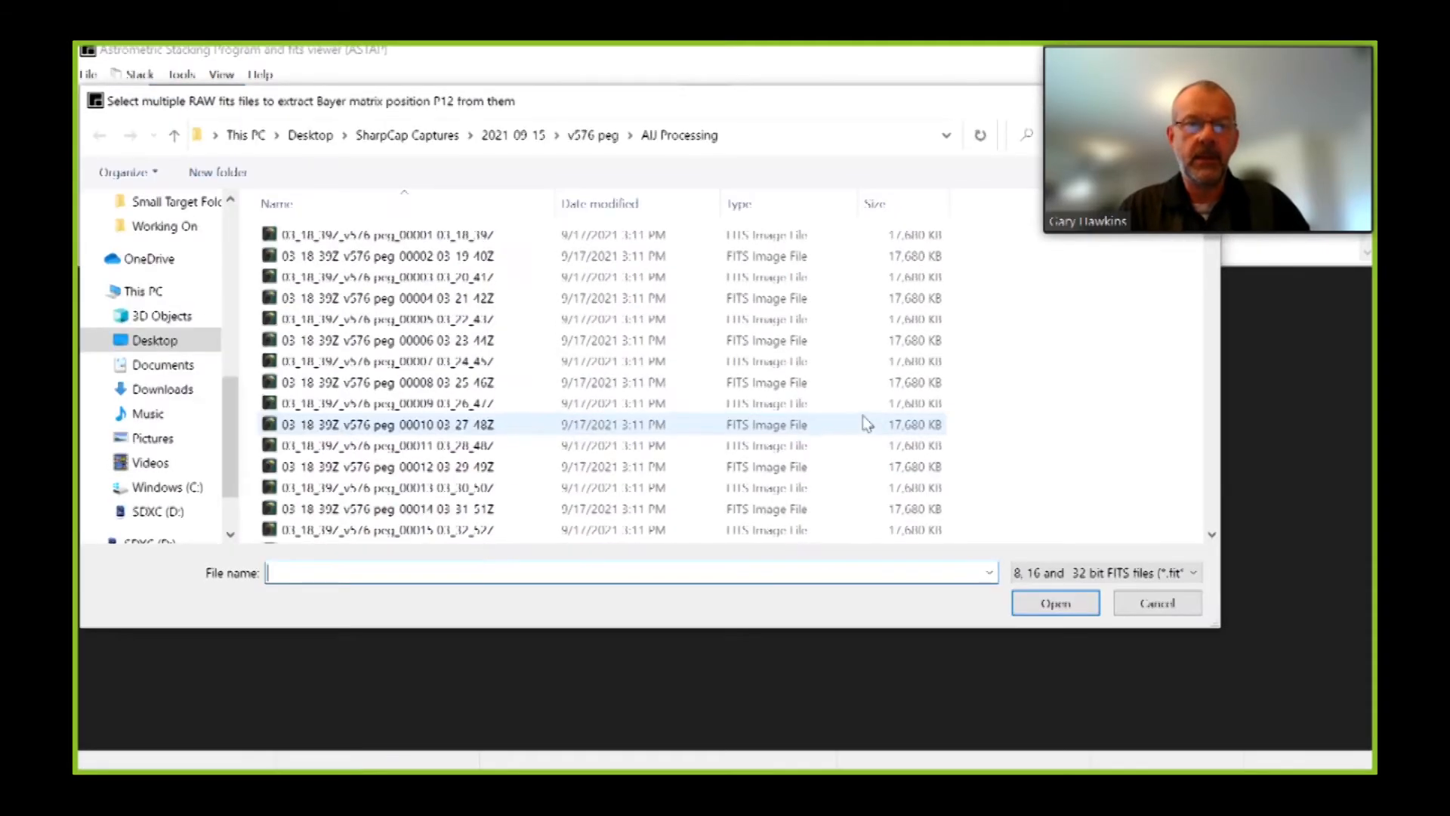
pyautogui.click(408, 237)
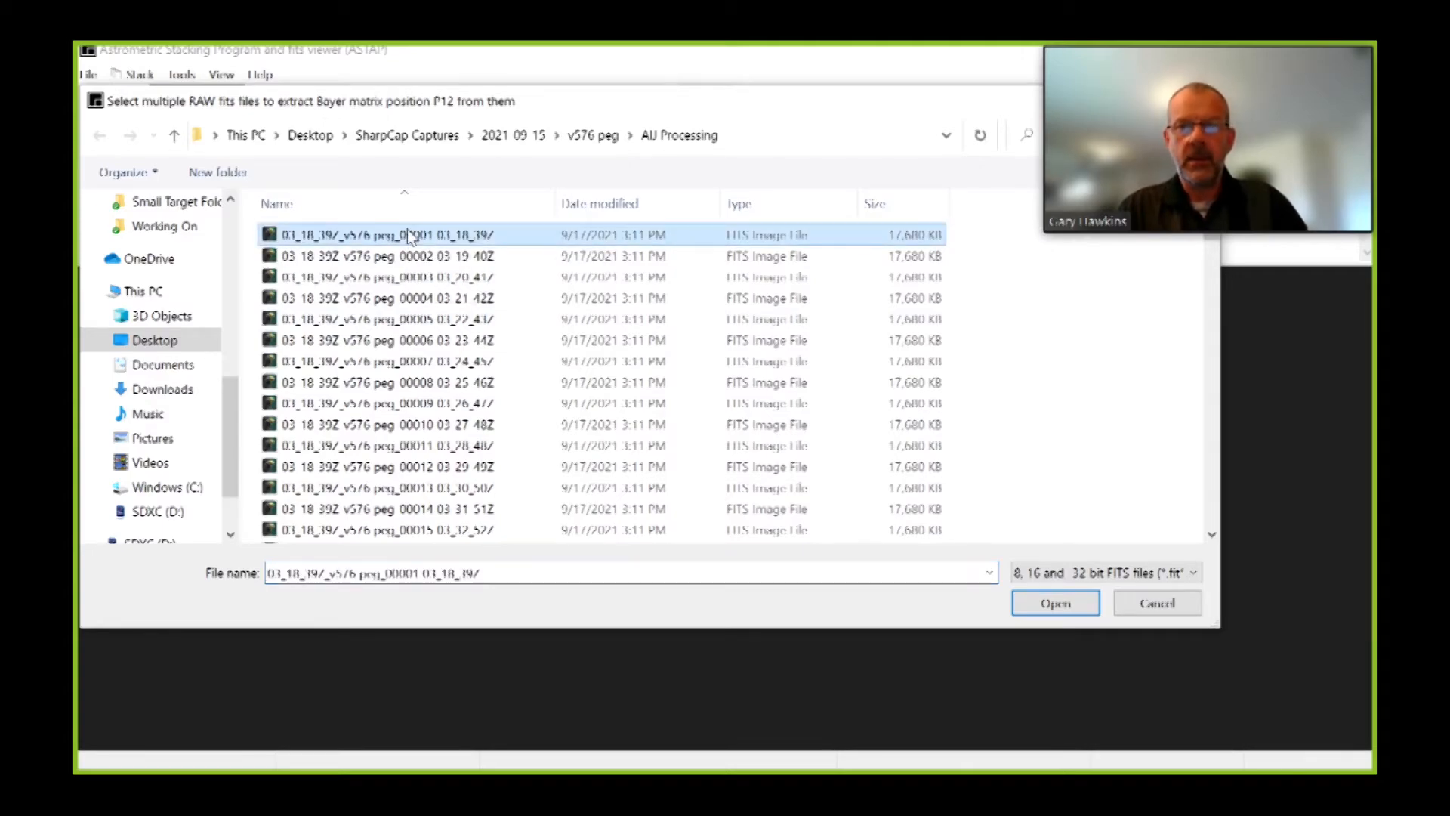
pyautogui.hotkey('shift', 'Down')
pyautogui.hotkey('shift', 'Down')
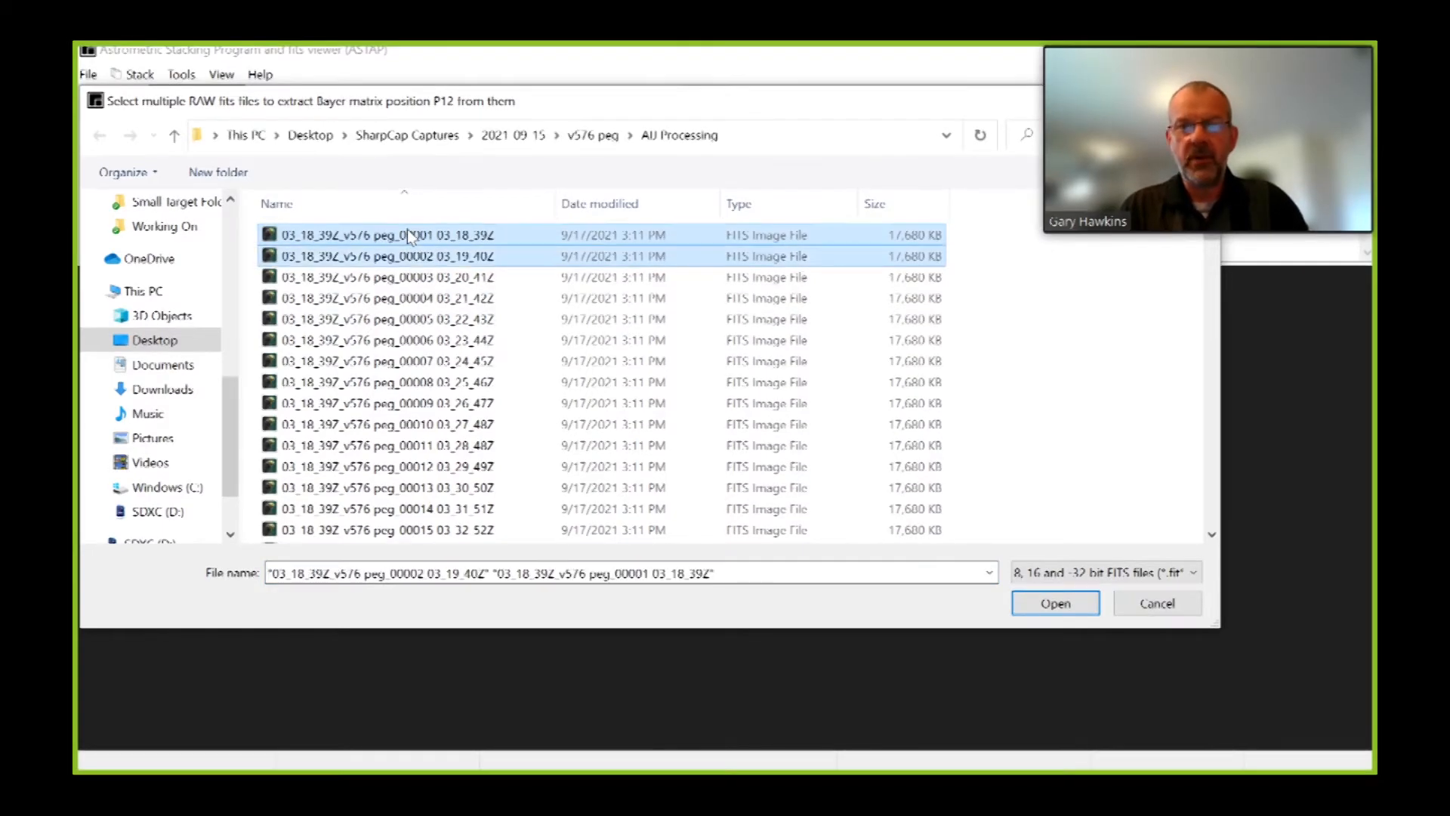
pyautogui.hotkey('shift', 'Down')
pyautogui.hotkey('shift', 'Down')
pyautogui.hotkey('shift', 'Down')
pyautogui.hotkey('shift', 'Down')
pyautogui.hotkey('shift', 'Down')
pyautogui.hotkey('shift', 'Down')
pyautogui.hotkey('shift', 'Down')
pyautogui.hotkey('shift', 'Down')
pyautogui.hotkey('shift', 'Down')
pyautogui.hotkey('shift', 'Down')
pyautogui.hotkey('shift', 'Down')
pyautogui.hotkey('shift', 'Down')
pyautogui.hotkey('shift', 'Down')
pyautogui.hotkey('shift', 'Down')
pyautogui.hotkey('shift', 'Down')
pyautogui.hotkey('shift', 'Down')
pyautogui.hotkey('shift', 'Down')
pyautogui.hotkey('shift', 'Down')
pyautogui.hotkey('shift', 'Down')
pyautogui.hotkey('shift', 'Down')
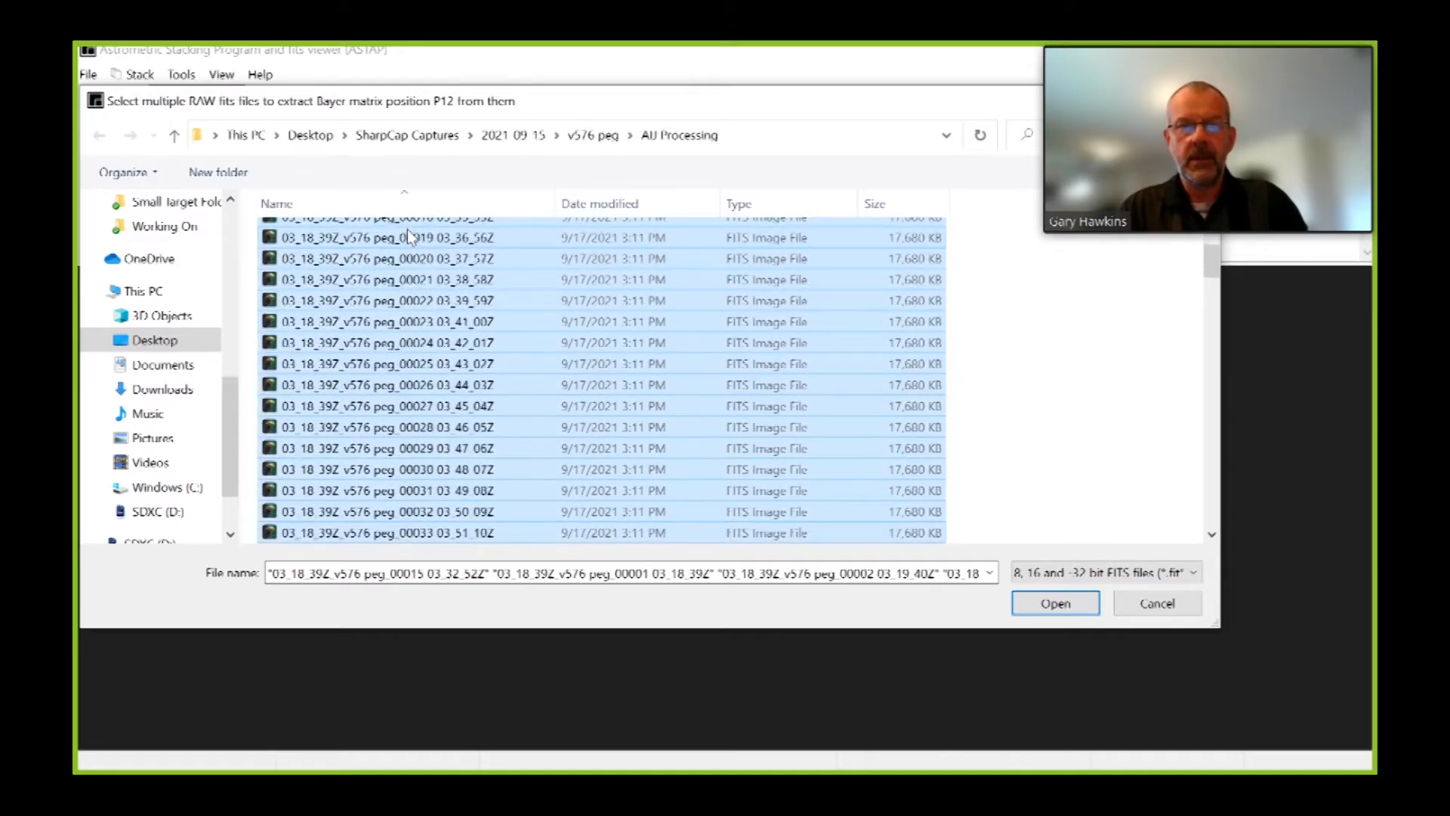
pyautogui.click(1054, 603)
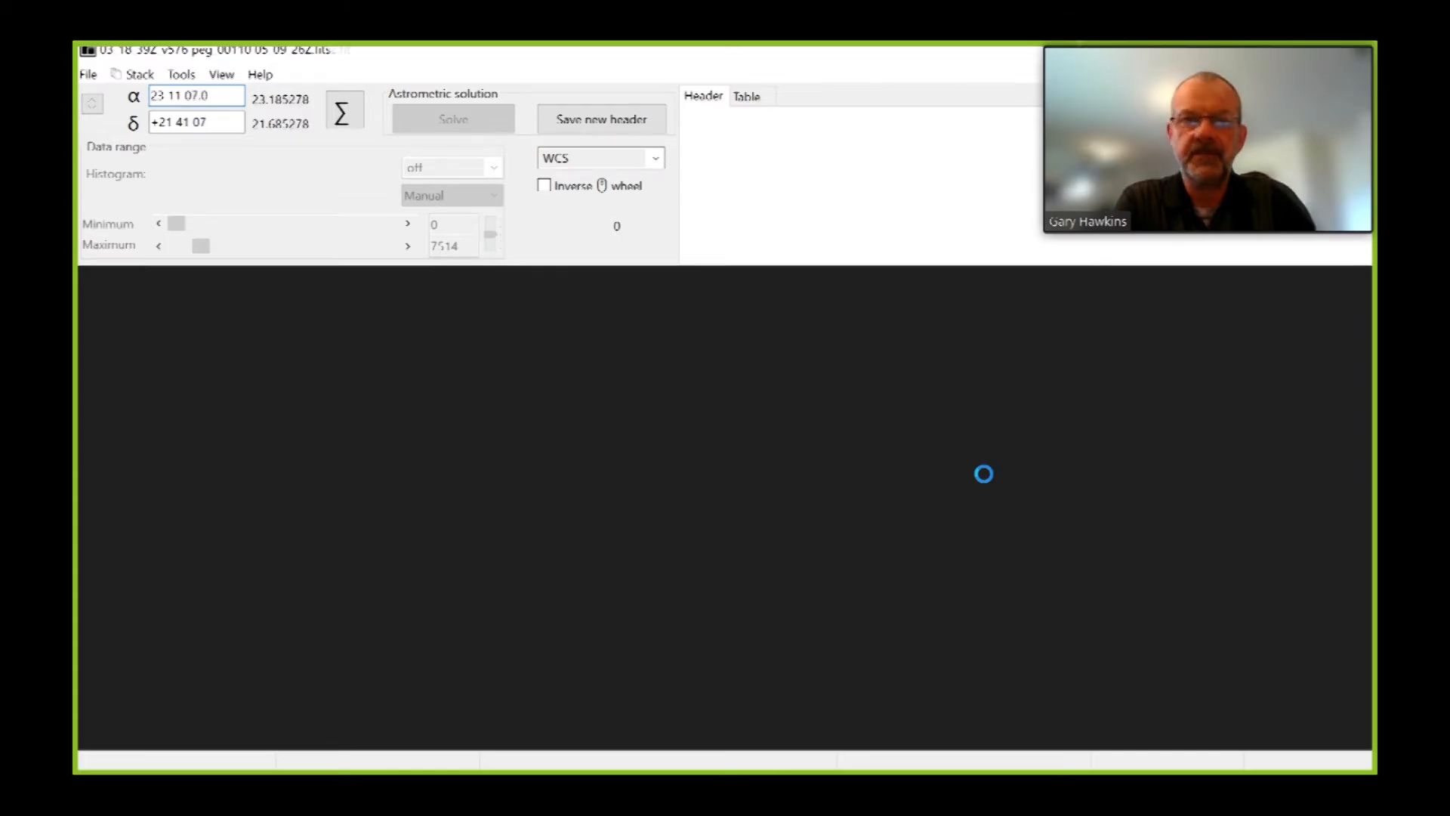
# Close ASTAP and acknowledge the SharpCap sequence prompts about batch plate solving and selecting a color pixel or 2x2 bin
pyautogui.moveTo(1091, 67); pyautogui.dragTo(1091, 142)
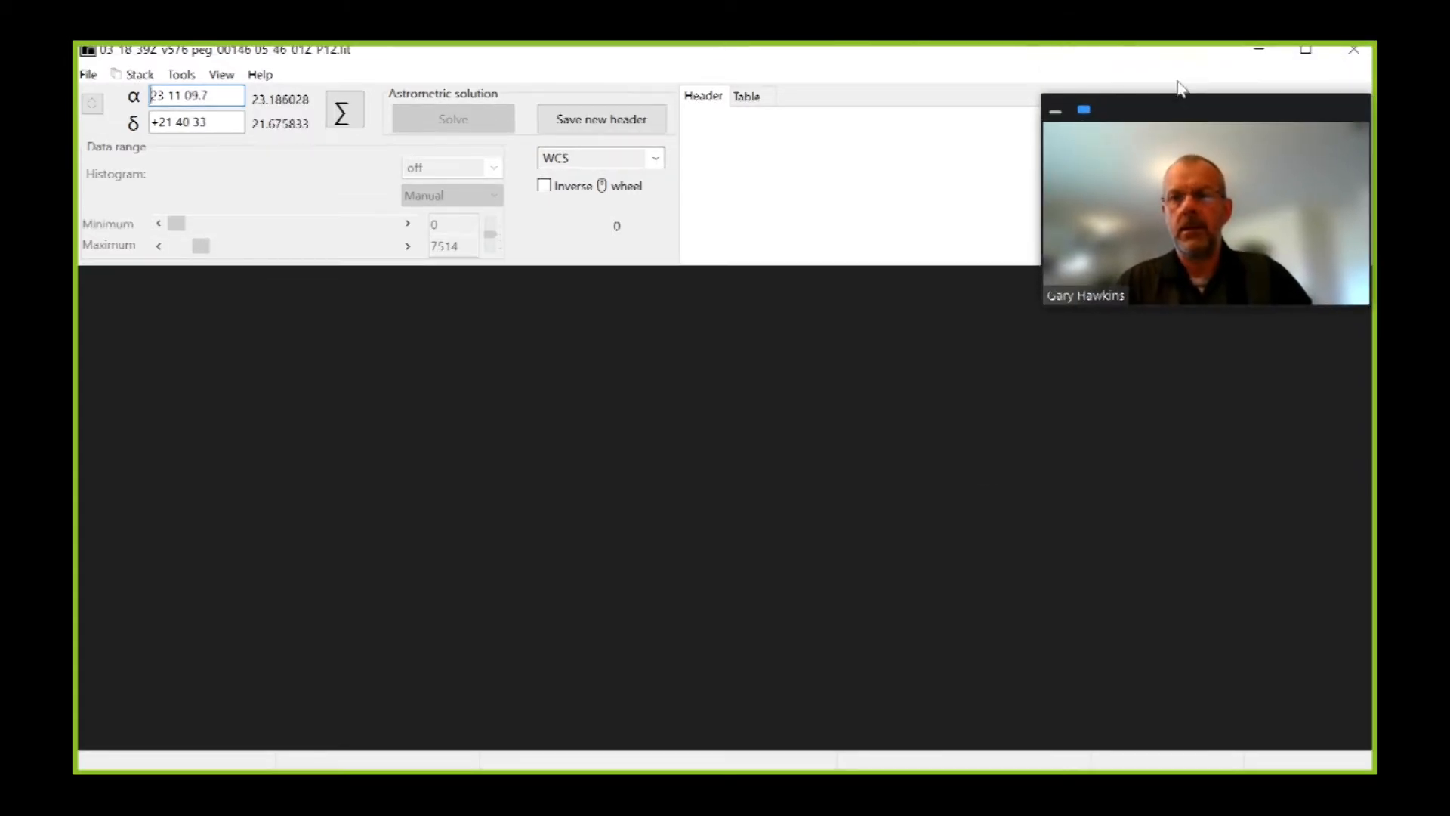
pyautogui.click(1353, 52)
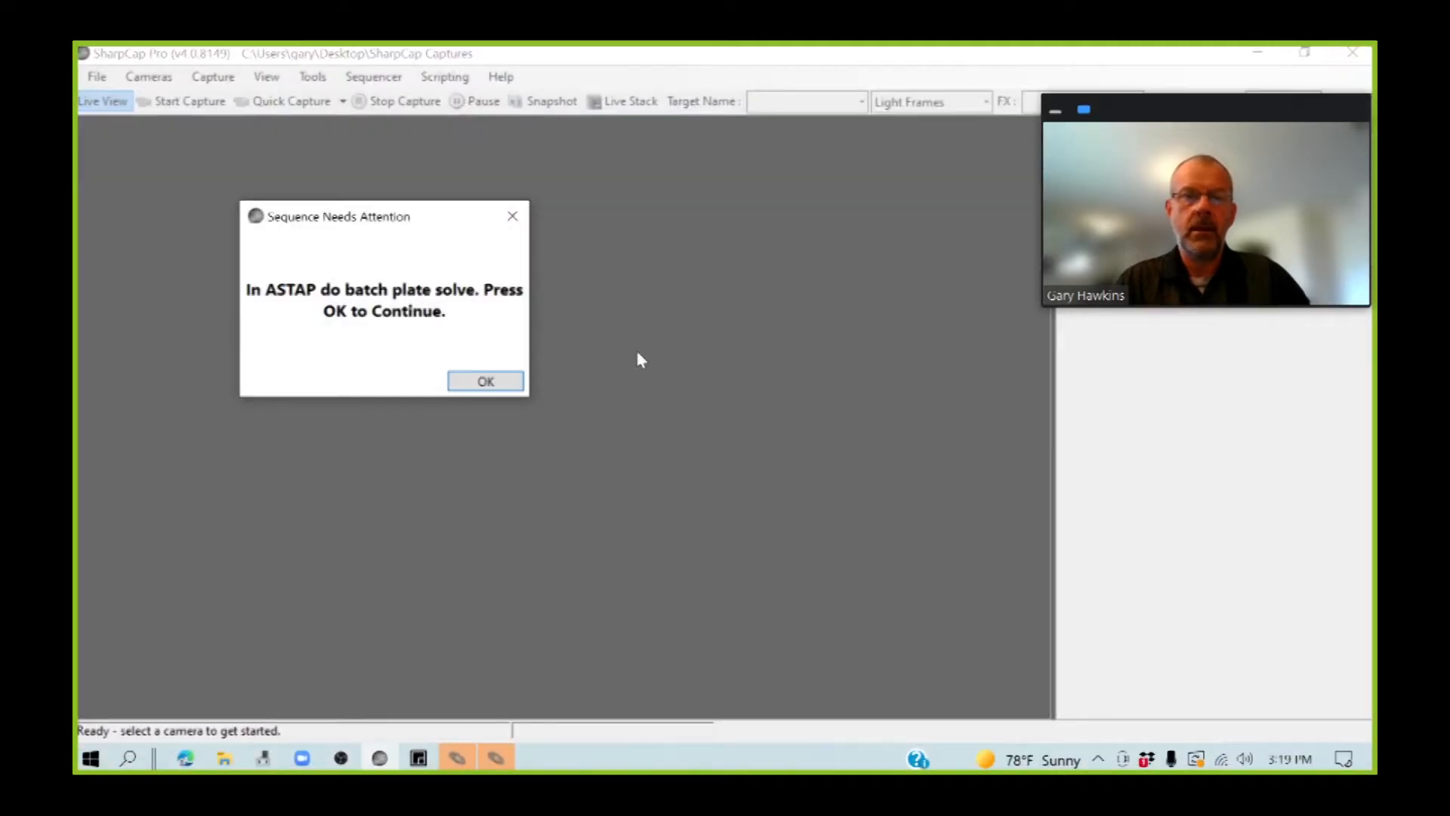
pyautogui.click(486, 382)
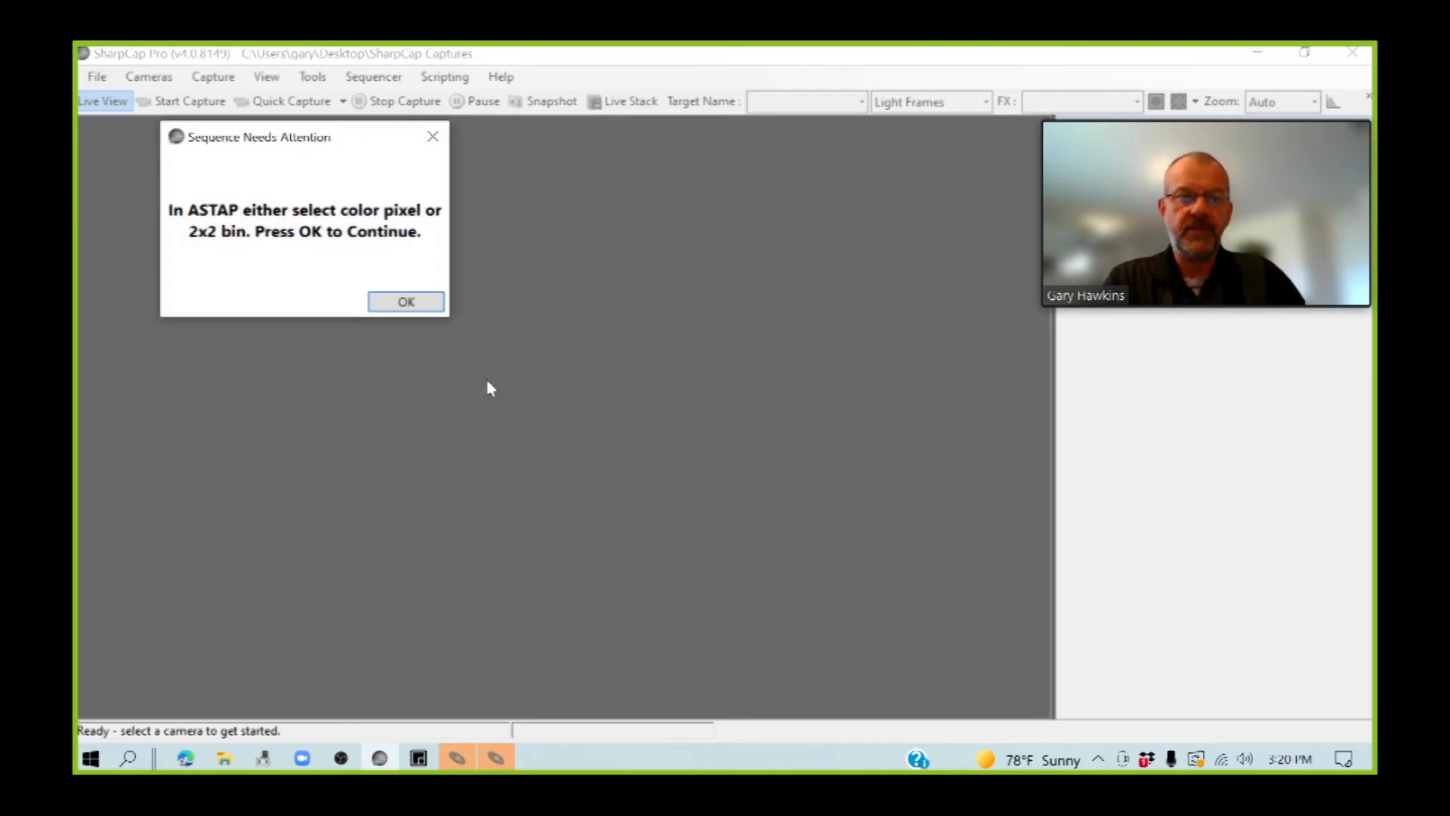
pyautogui.click(389, 299)
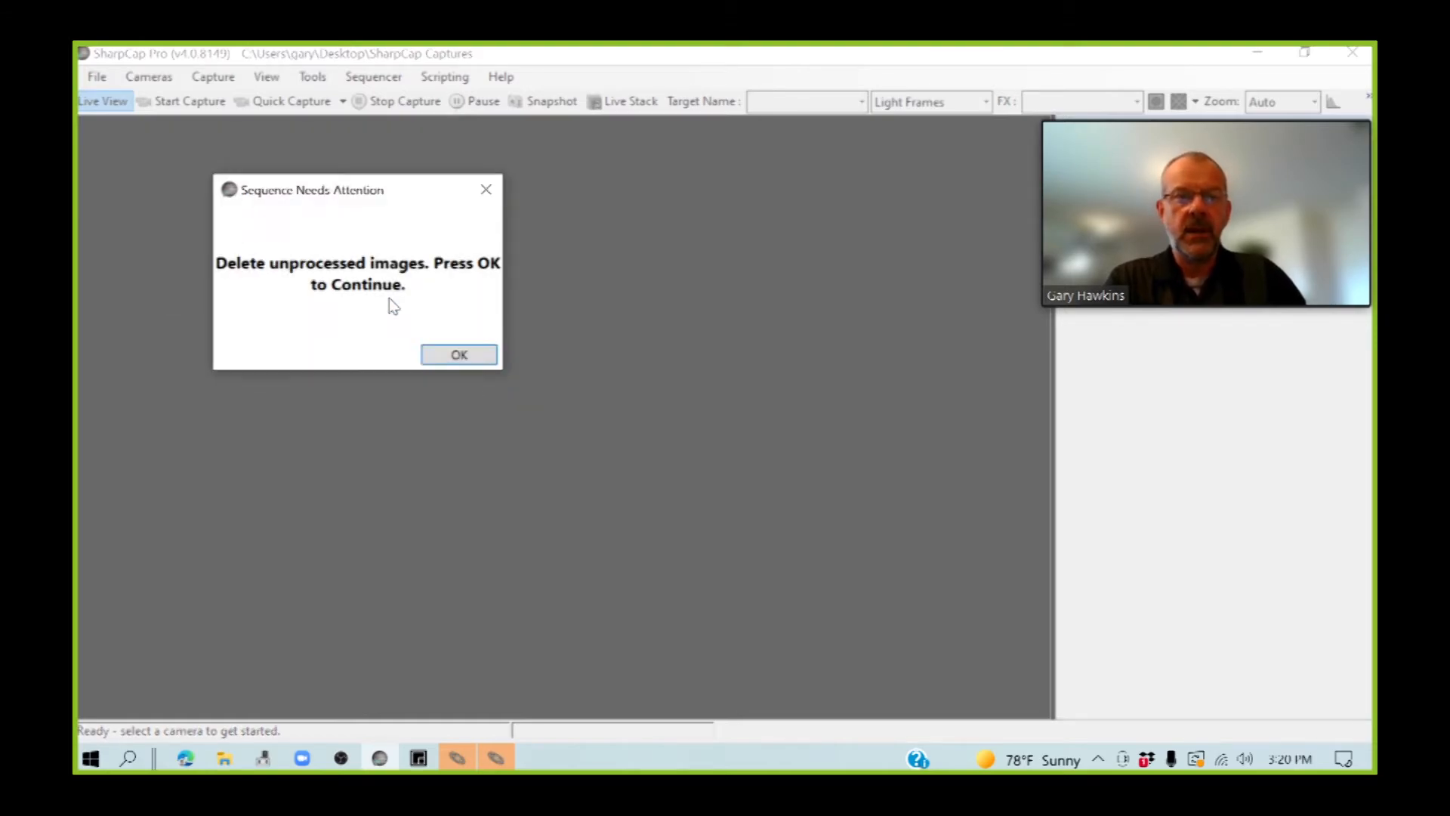
# Switch to the AIJ Processing folder in File Explorer, compare the original and P12 images, and sort the files by size, largest first
pyautogui.click(224, 758)
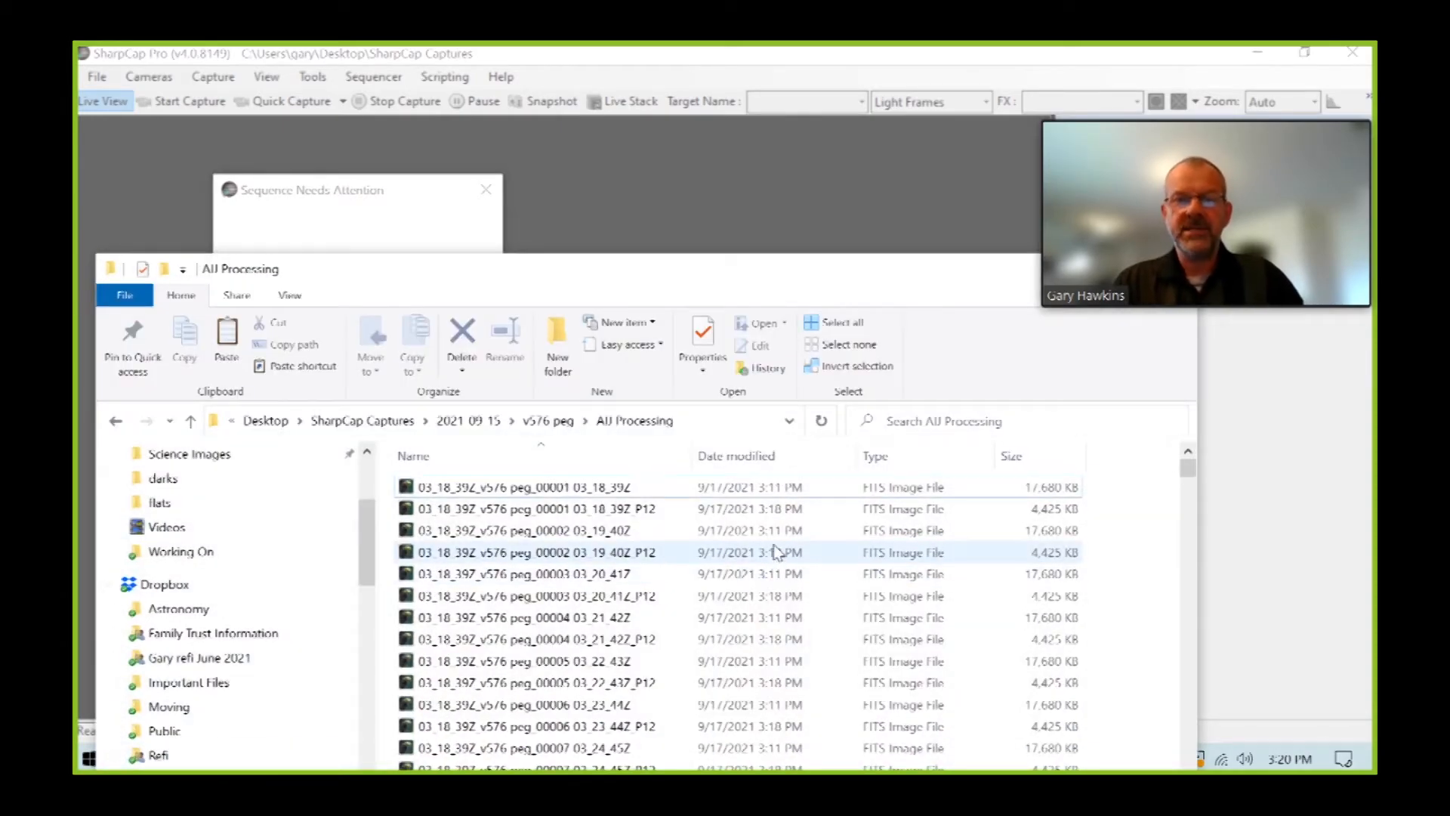
pyautogui.click(625, 495)
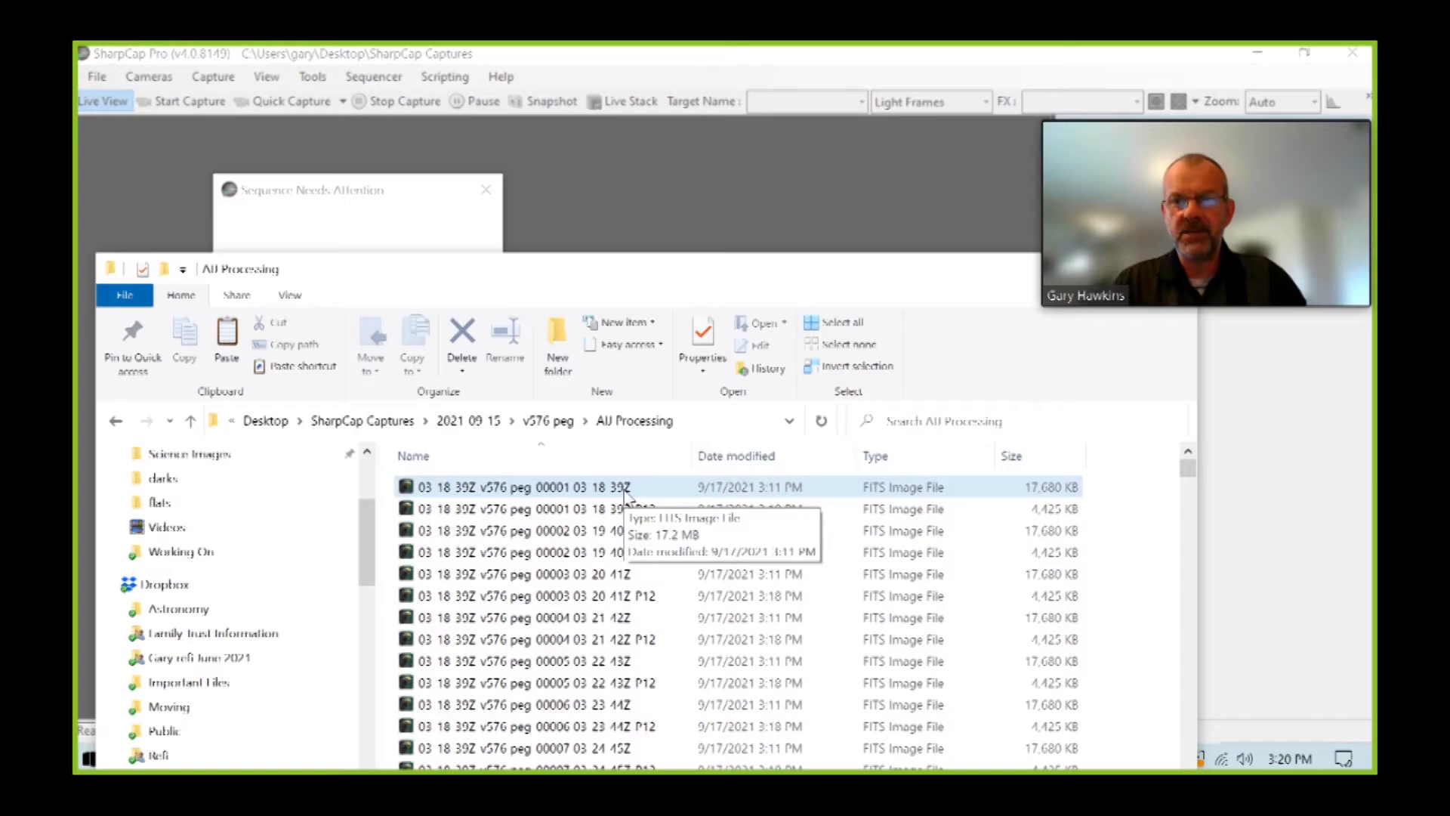
pyautogui.click(628, 510)
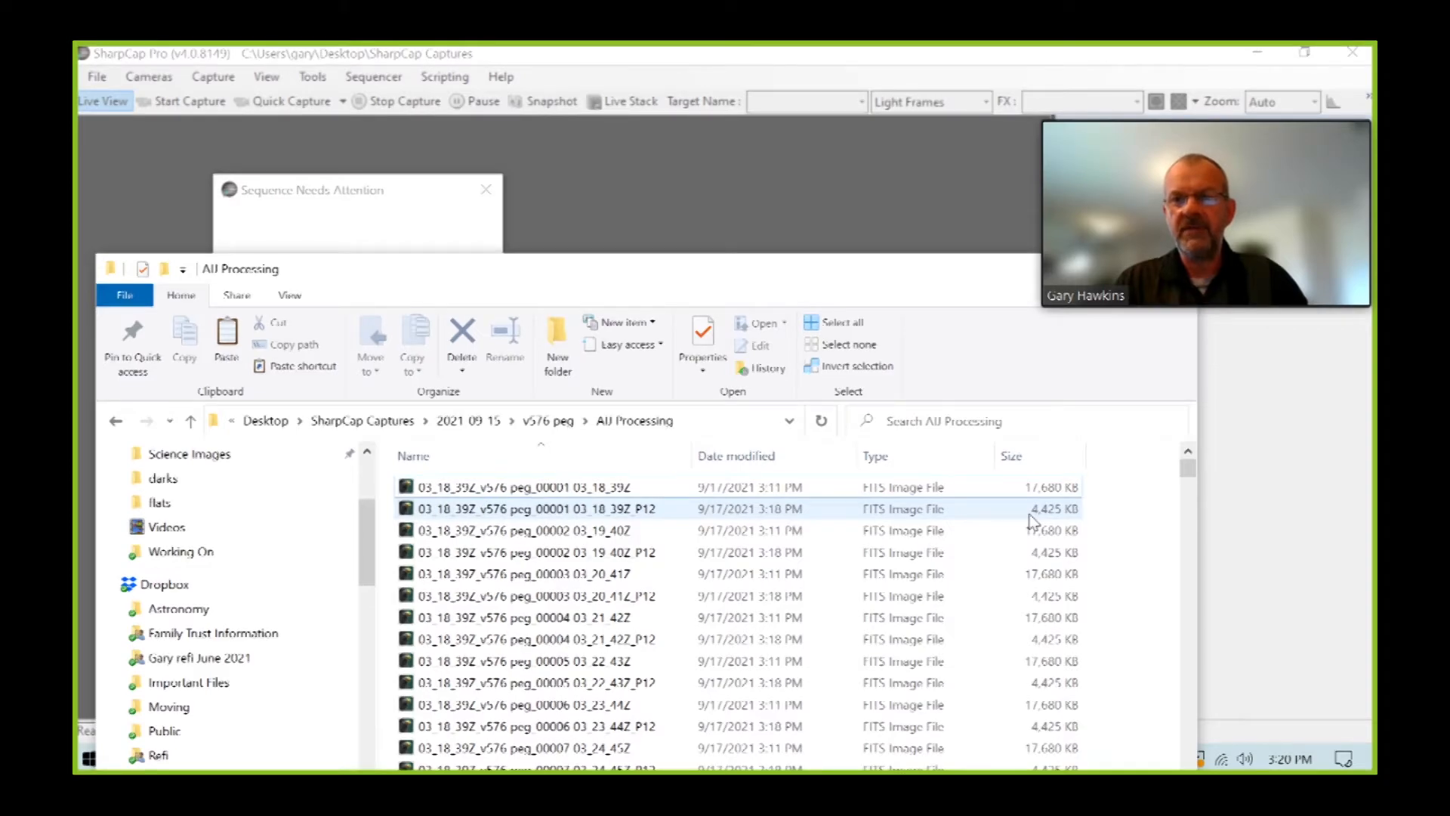
pyautogui.click(1033, 491)
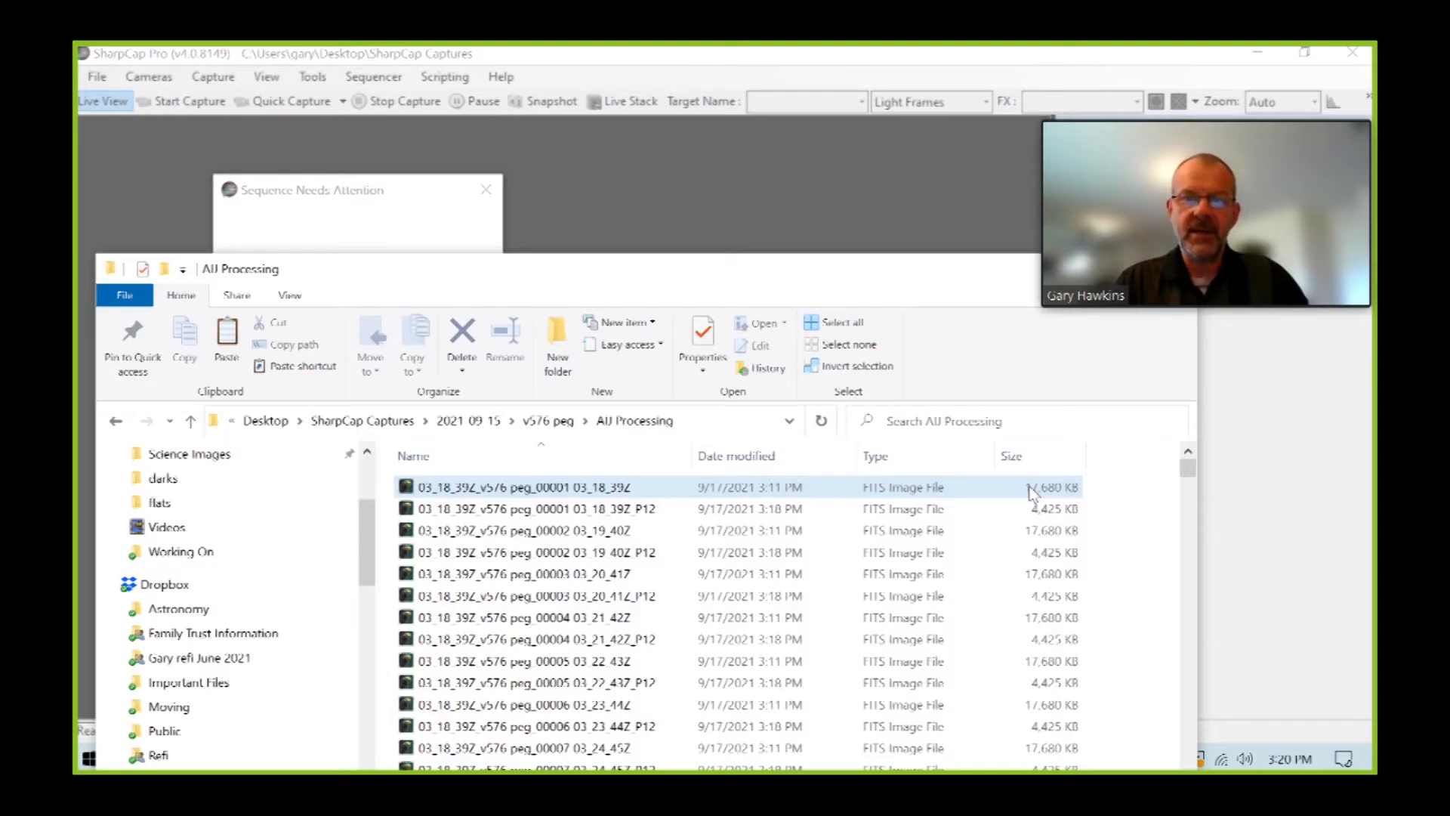
pyautogui.click(1016, 456)
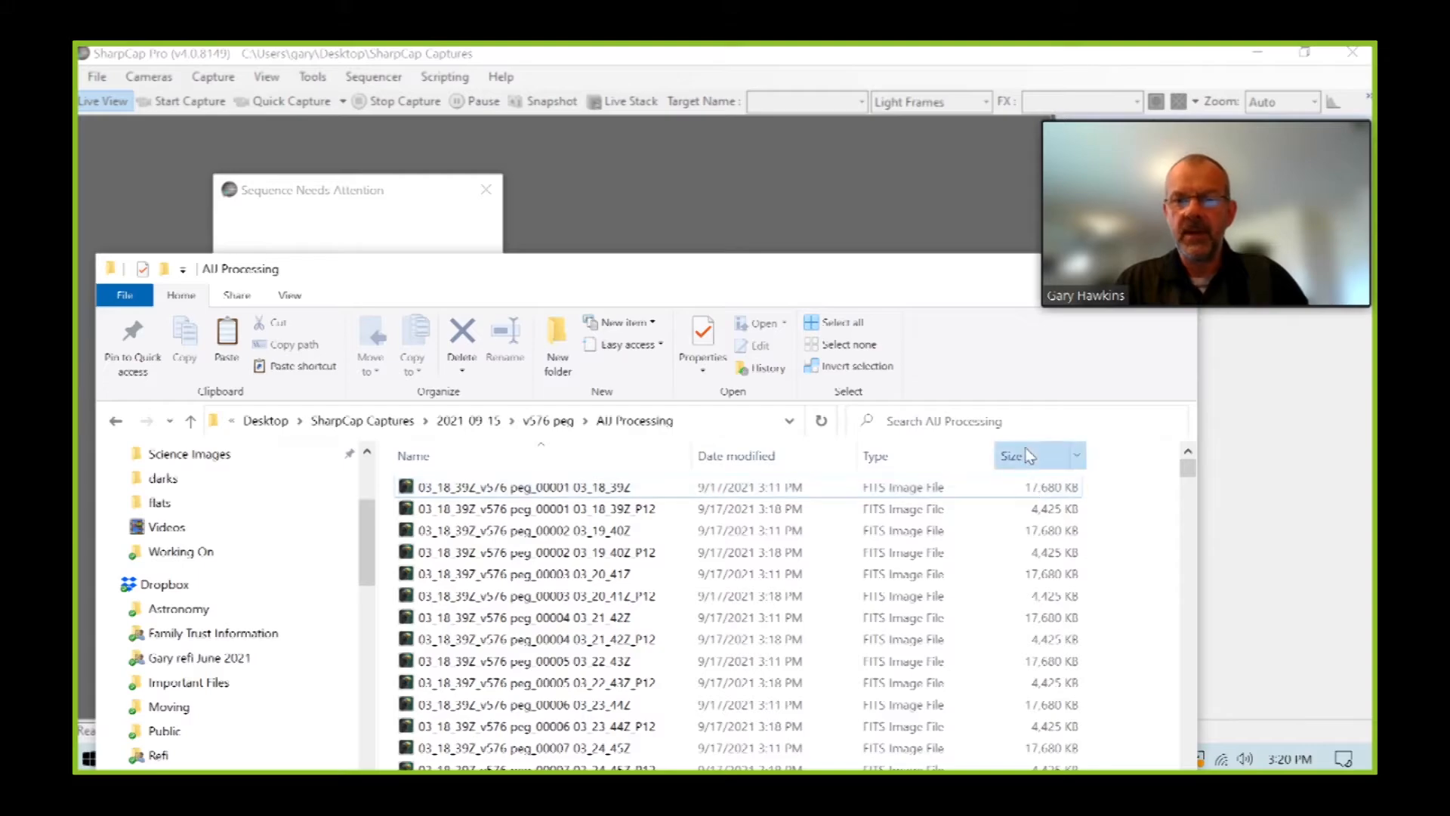
# Select all the original FITS images without the P12 suffix, from 00001 through the 17,677 KB image 00044, and delete them
pyautogui.click(879, 491)
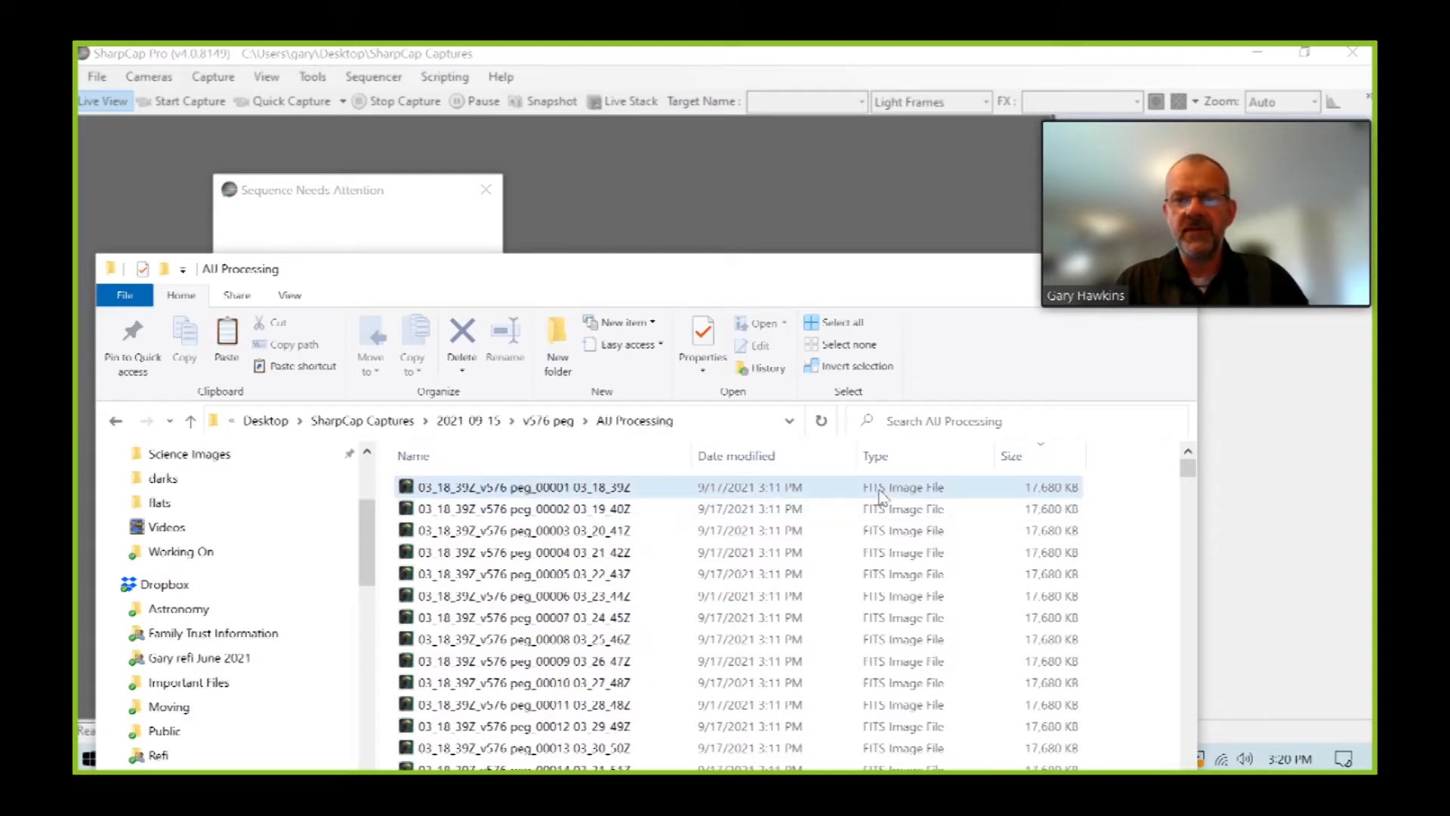
pyautogui.hotkey('shift', 'Down')
pyautogui.hotkey('shift', 'Down')
pyautogui.hotkey('shift', 'Down')
pyautogui.hotkey('shift', 'Down')
pyautogui.hotkey('shift', 'Down')
pyautogui.hotkey('shift', 'Down')
pyautogui.hotkey('shift', 'Down')
pyautogui.hotkey('shift', 'Down')
pyautogui.hotkey('shift', 'Down')
pyautogui.hotkey('shift', 'Down')
pyautogui.hotkey('shift', 'Down')
pyautogui.hotkey('shift', 'Down')
pyautogui.hotkey('shift', 'Down')
pyautogui.hotkey('shift', 'Down')
pyautogui.hotkey('shift', 'Down')
pyautogui.hotkey('shift', 'Down')
pyautogui.hotkey('shift', 'Down')
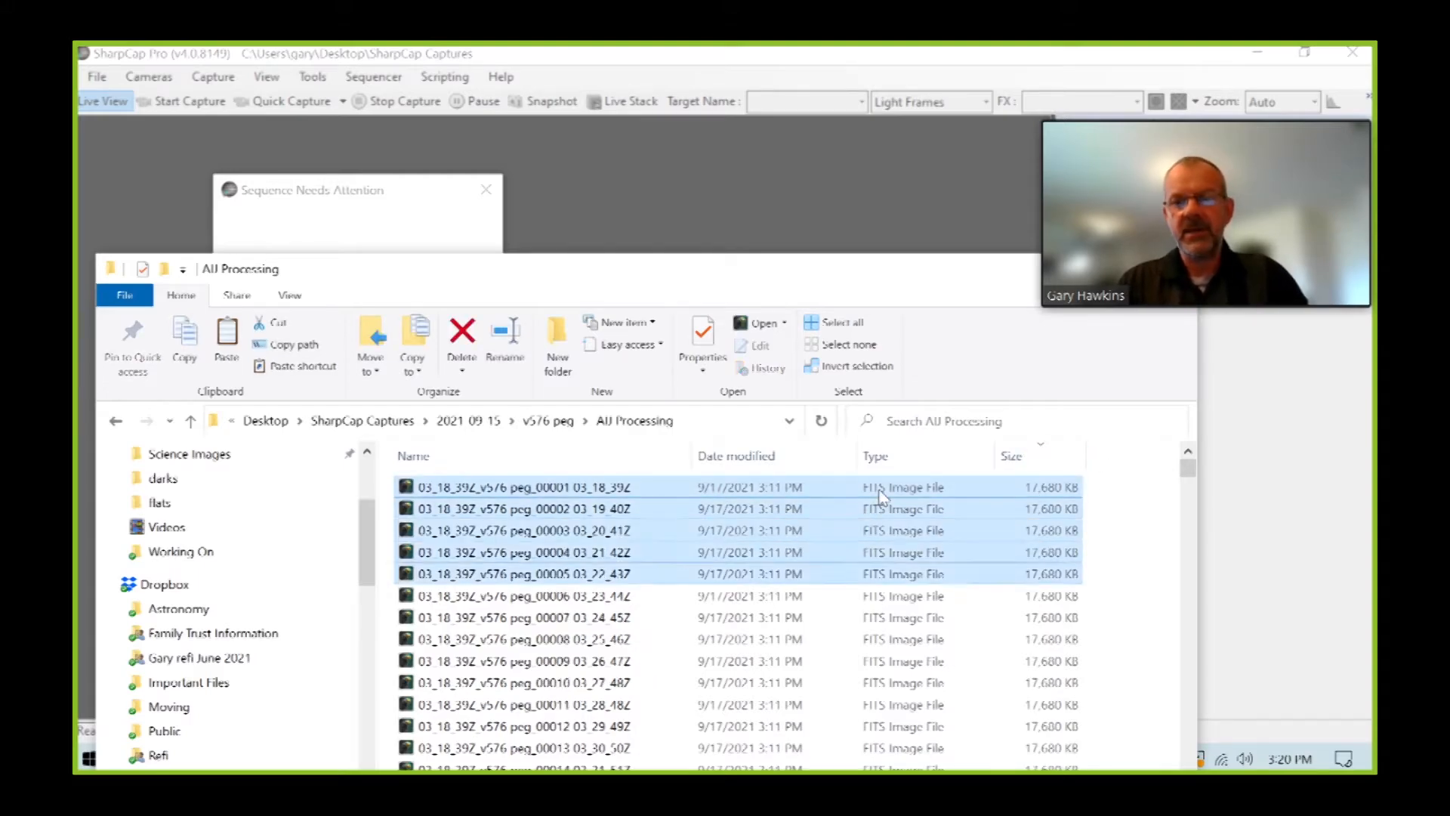
pyautogui.hotkey('shift', 'Down')
pyautogui.hotkey('shift', 'Down')
pyautogui.hotkey('shift', 'Down')
pyautogui.hotkey('shift', 'Down')
pyautogui.hotkey('shift', 'Down')
pyautogui.hotkey('shift', 'Down')
pyautogui.hotkey('shift', 'Down')
pyautogui.hotkey('shift', 'Down')
pyautogui.hotkey('shift', 'Down')
pyautogui.hotkey('shift', 'Down')
pyautogui.hotkey('shift', 'Down')
pyautogui.hotkey('shift', 'Down')
pyautogui.hotkey('shift', 'Down')
pyautogui.hotkey('shift', 'Down')
pyautogui.hotkey('shift', 'Down')
pyautogui.hotkey('shift', 'Down')
pyautogui.hotkey('shift', 'Down')
pyautogui.hotkey('shift', 'Down')
pyautogui.hotkey('shift', 'Down')
pyautogui.hotkey('shift', 'Down')
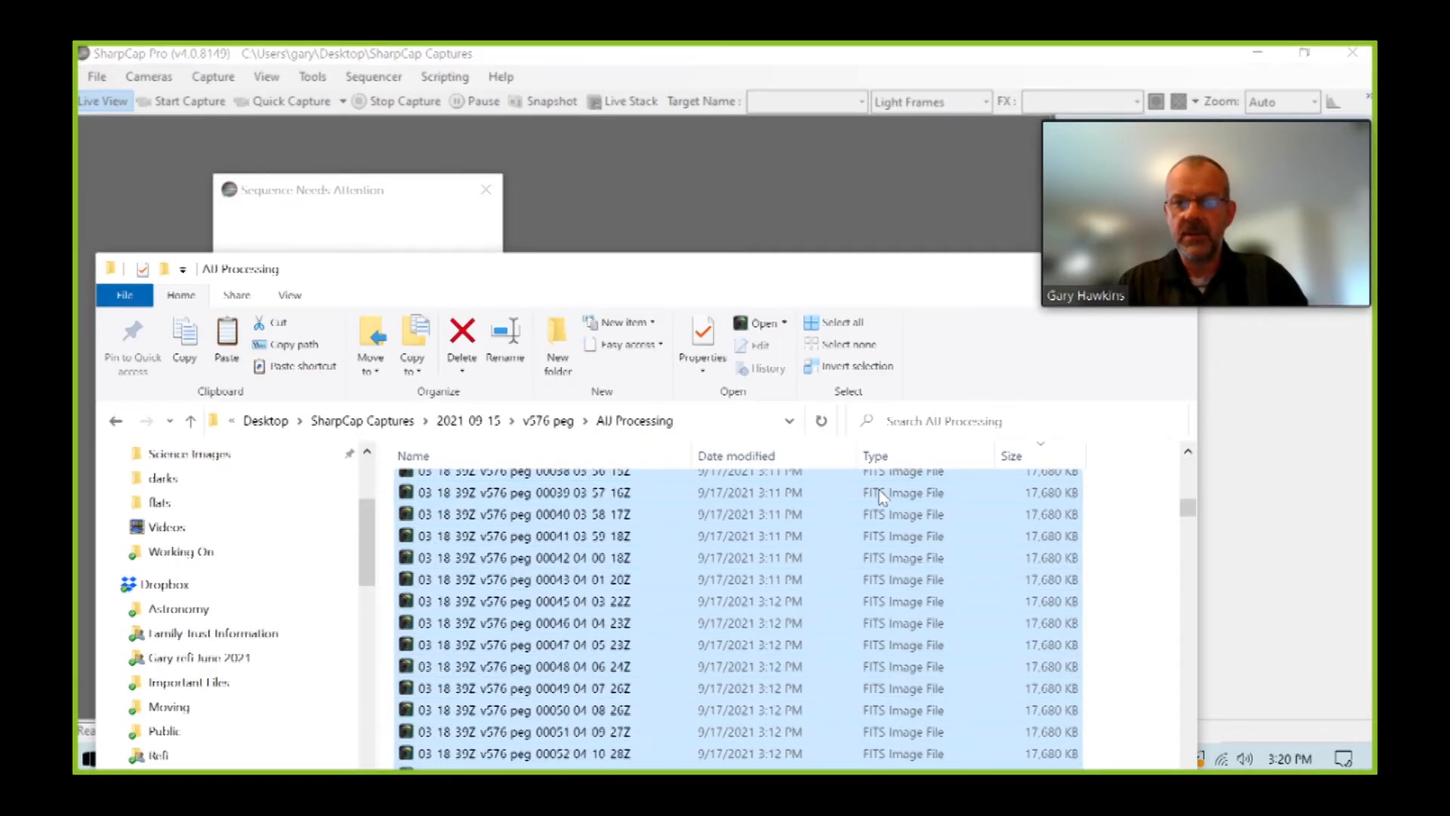
pyautogui.hotkey('shift', 'Down')
pyautogui.hotkey('shift', 'Down')
pyautogui.hotkey('shift', 'Down')
pyautogui.hotkey('shift', 'Down')
pyautogui.hotkey('shift', 'Down')
pyautogui.hotkey('shift', 'Down')
pyautogui.hotkey('shift', 'Down')
pyautogui.hotkey('shift', 'Down')
pyautogui.hotkey('shift', 'Down')
pyautogui.hotkey('shift', 'Down')
pyautogui.hotkey('shift', 'Down')
pyautogui.hotkey('shift', 'Down')
pyautogui.hotkey('shift', 'Down')
pyautogui.hotkey('shift', 'Down')
pyautogui.hotkey('shift', 'Down')
pyautogui.hotkey('shift', 'Down')
pyautogui.hotkey('shift', 'Down')
pyautogui.hotkey('shift', 'Down')
pyautogui.hotkey('shift', 'Down')
pyautogui.hotkey('shift', 'Down')
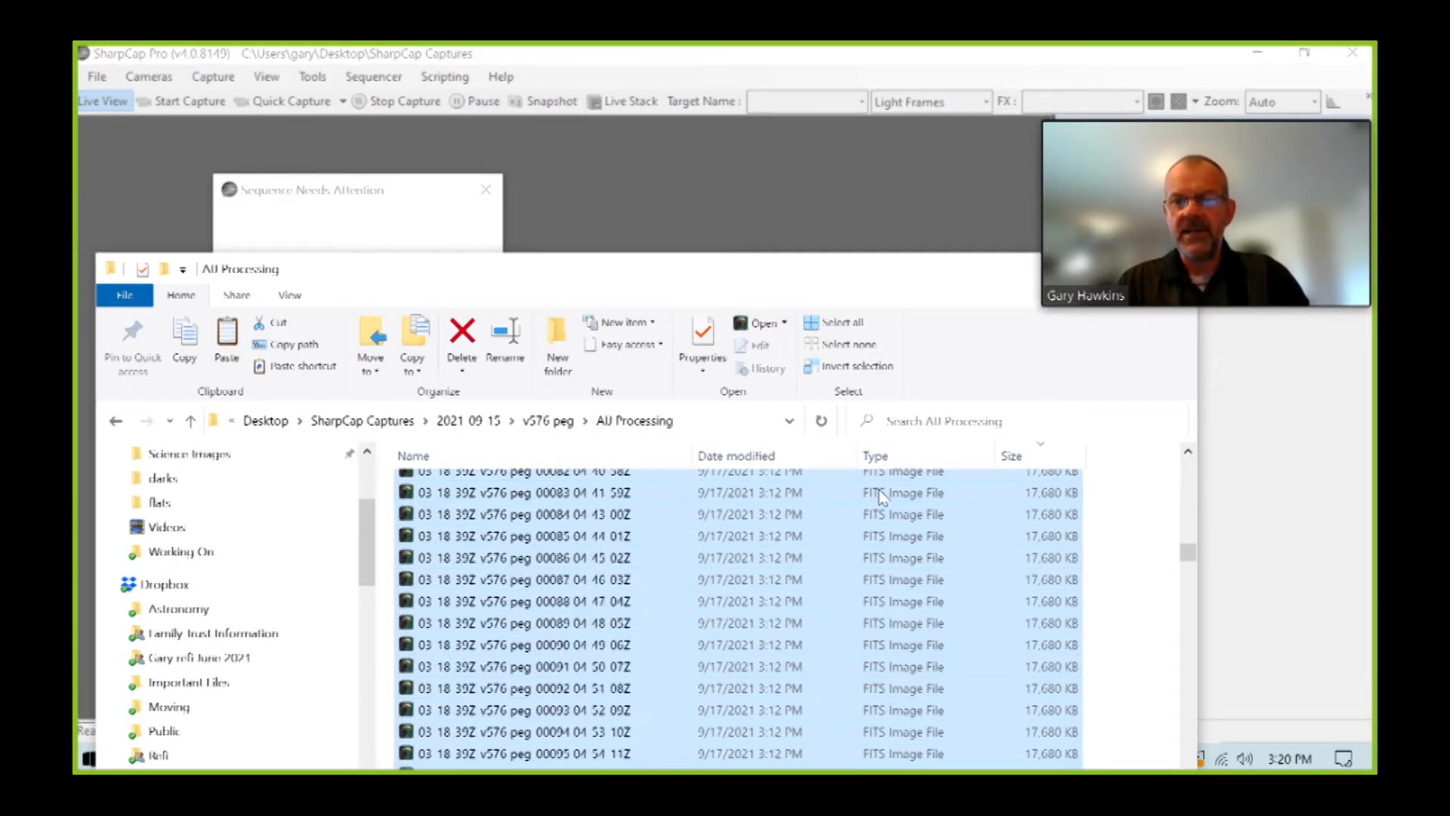
pyautogui.hotkey('shift', 'Down')
pyautogui.hotkey('shift', 'Down')
pyautogui.hotkey('shift', 'Down')
pyautogui.hotkey('shift', 'Down')
pyautogui.hotkey('shift', 'Down')
pyautogui.hotkey('shift', 'Down')
pyautogui.hotkey('shift', 'Down')
pyautogui.hotkey('shift', 'Down')
pyautogui.hotkey('shift', 'Down')
pyautogui.hotkey('shift', 'Down')
pyautogui.hotkey('shift', 'Down')
pyautogui.hotkey('shift', 'Down')
pyautogui.hotkey('shift', 'Down')
pyautogui.hotkey('shift', 'Down')
pyautogui.hotkey('shift', 'Down')
pyautogui.hotkey('shift', 'Down')
pyautogui.hotkey('shift', 'Down')
pyautogui.hotkey('shift', 'Down')
pyautogui.hotkey('shift', 'Down')
pyautogui.hotkey('shift', 'Down')
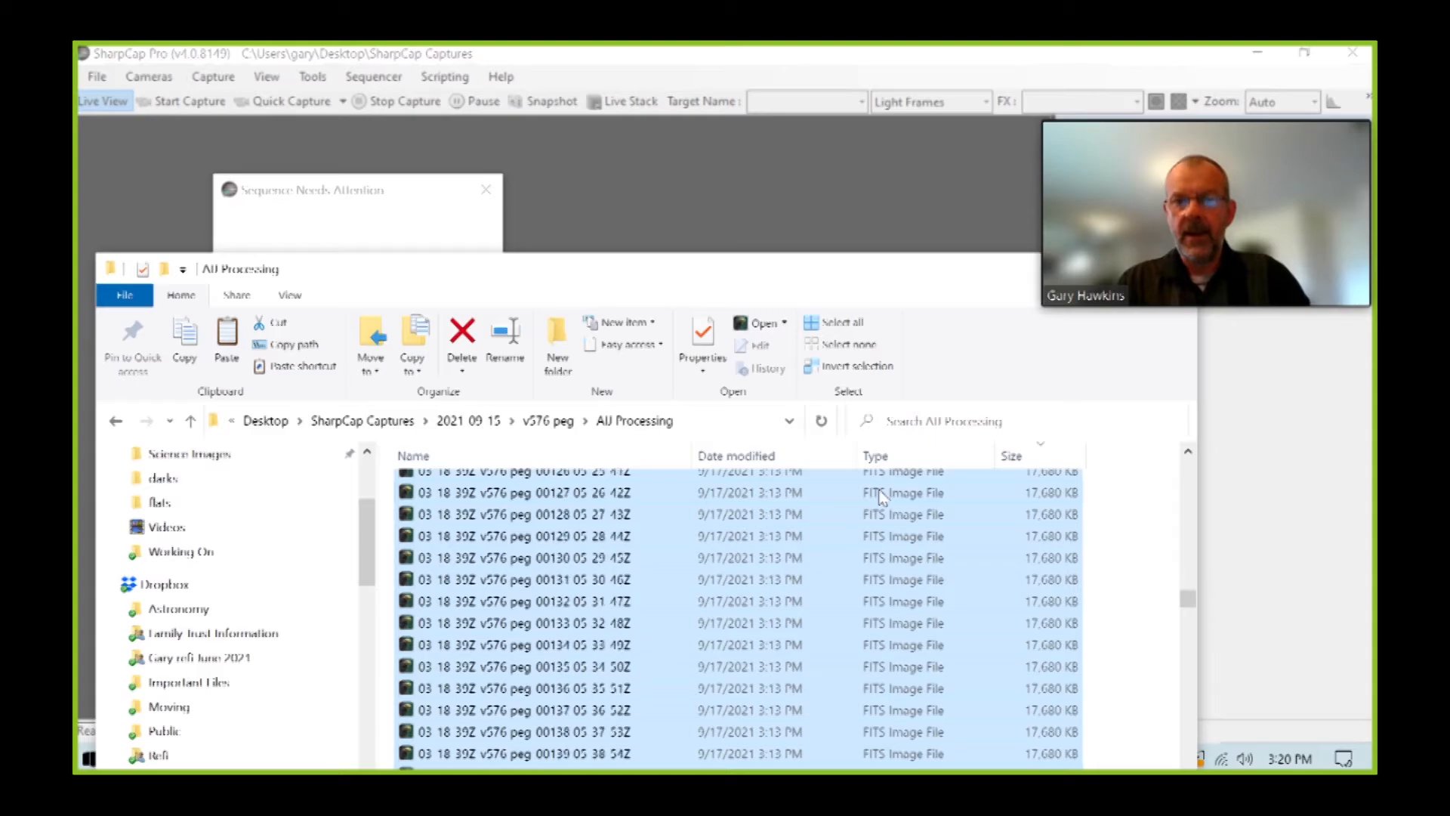
pyautogui.hotkey('shift', 'Down')
pyautogui.hotkey('shift', 'Down')
pyautogui.hotkey('shift', 'Down')
pyautogui.hotkey('shift', 'Down')
pyautogui.hotkey('shift', 'Down')
pyautogui.hotkey('shift', 'Down')
pyautogui.hotkey('shift', 'Down')
pyautogui.hotkey('shift', 'Down')
pyautogui.hotkey('shift', 'Down')
pyautogui.hotkey('shift', 'Up')
pyautogui.hotkey('shift', 'Up')
pyautogui.hotkey('shift', 'Up')
pyautogui.hotkey('shift', 'Up')
pyautogui.hotkey('shift', 'Up')
pyautogui.hotkey('shift', 'Up')
pyautogui.hotkey('shift', 'Up')
pyautogui.hotkey('shift', 'Up')
pyautogui.hotkey('shift', 'Up')
pyautogui.hotkey('shift', 'Up')
pyautogui.hotkey('shift', 'Up')
pyautogui.hotkey('shift', 'Up')
pyautogui.hotkey('shift', 'Up')
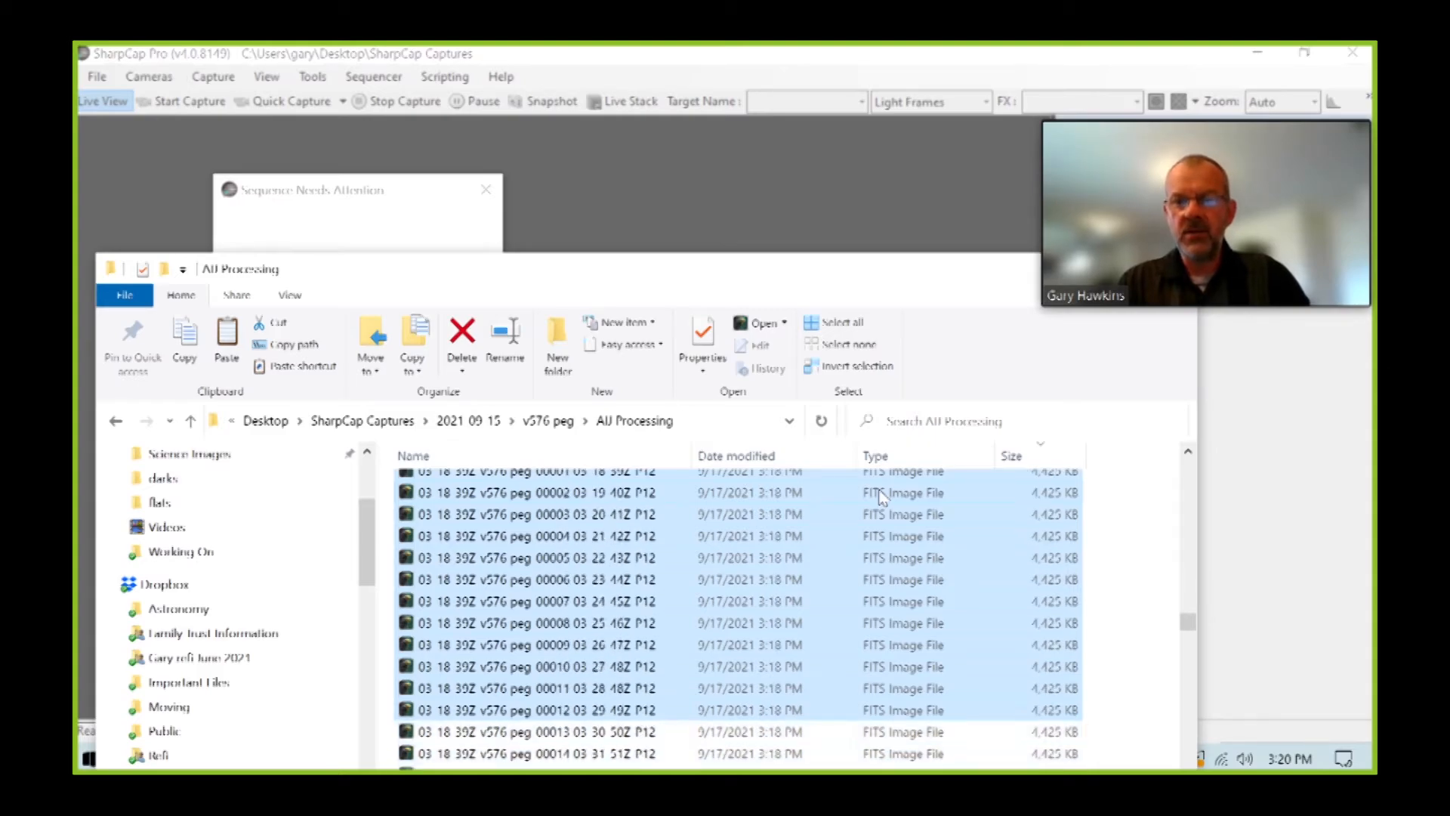
pyautogui.hotkey('shift', 'Up')
pyautogui.hotkey('shift', 'Down')
pyautogui.hotkey('shift', 'Down')
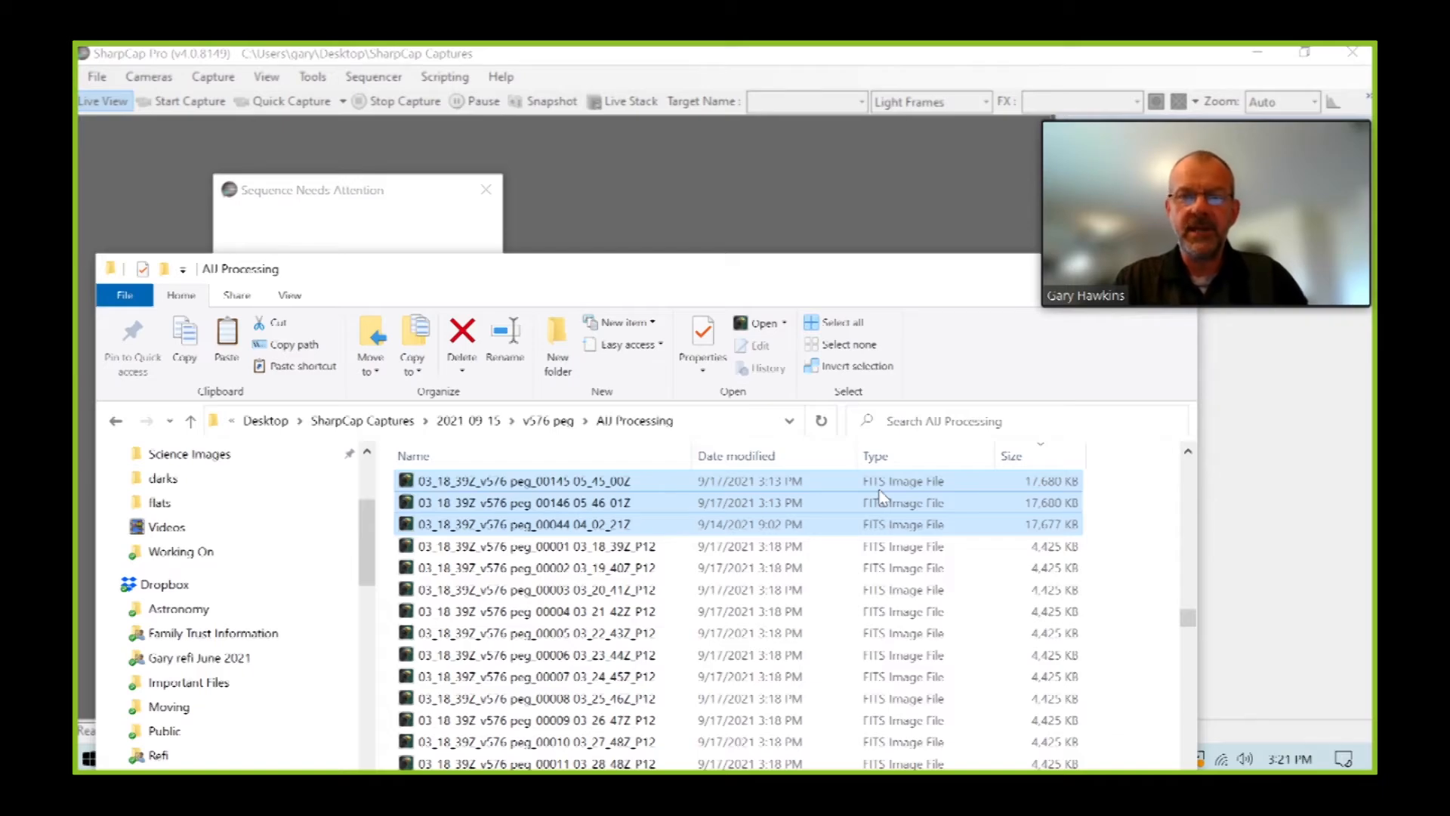
pyautogui.press('Delete')
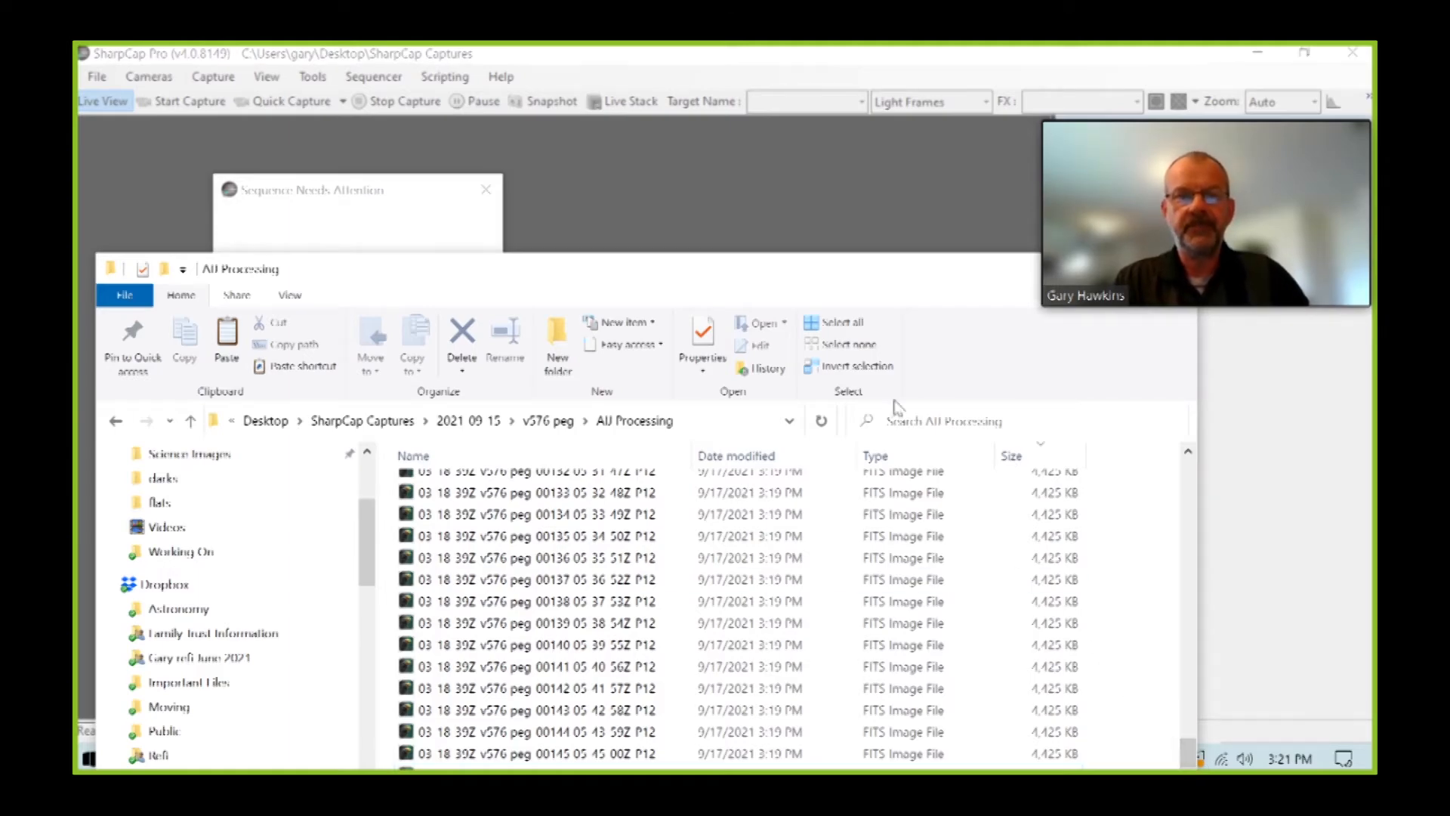
# Close the AIJ Processing folder window and acknowledge the SharpCap sequence prompt about deleting unprocessed images
pyautogui.moveTo(882, 274); pyautogui.dragTo(746, 354)
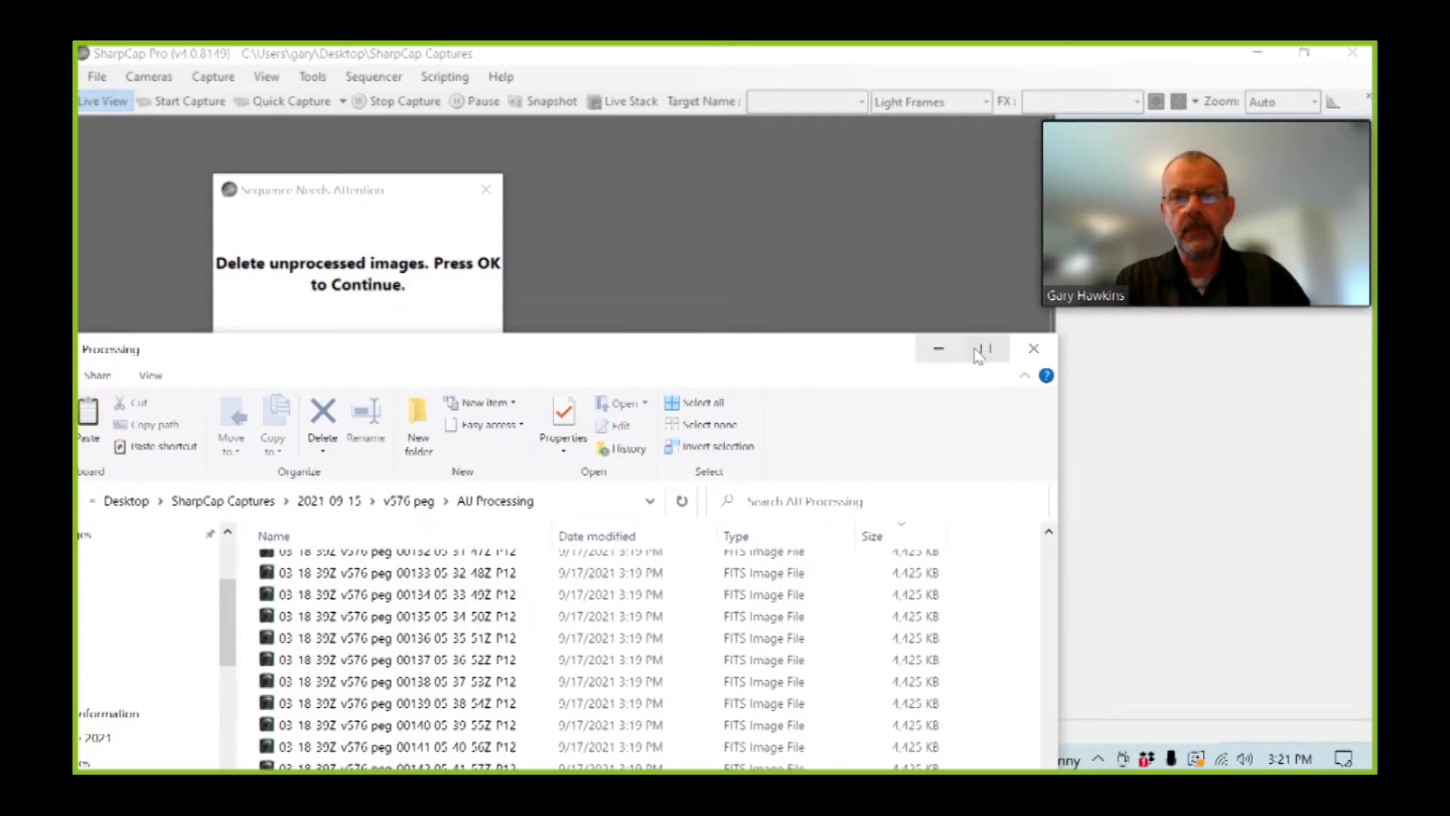
pyautogui.click(1033, 347)
pyautogui.click(441, 357)
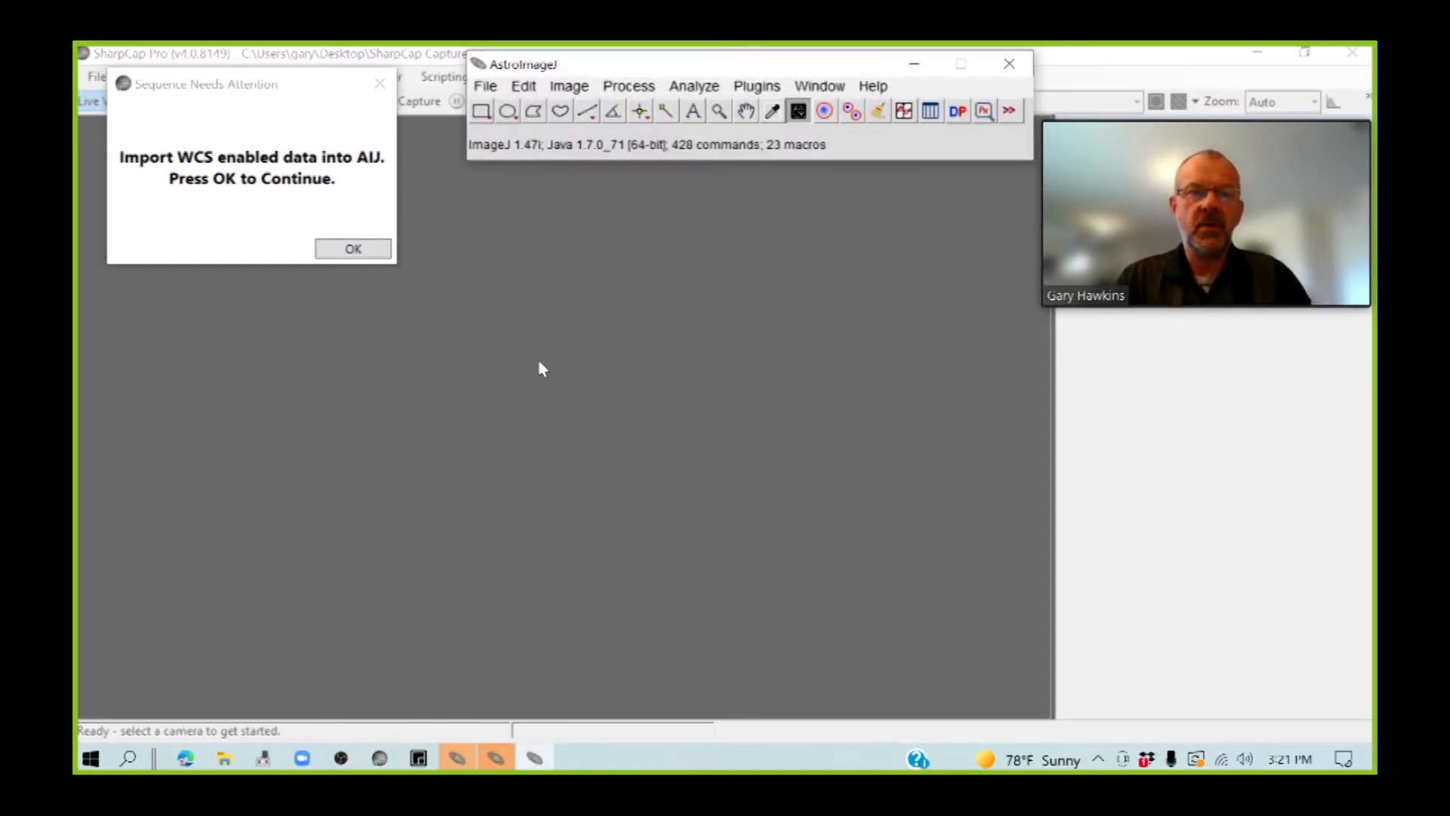
# In AstroImageJ, import the P12 images from AIJ Processing as a virtual-stack image sequence of 146 images, starting at image 1
pyautogui.click(484, 86)
pyautogui.moveTo(538, 249)
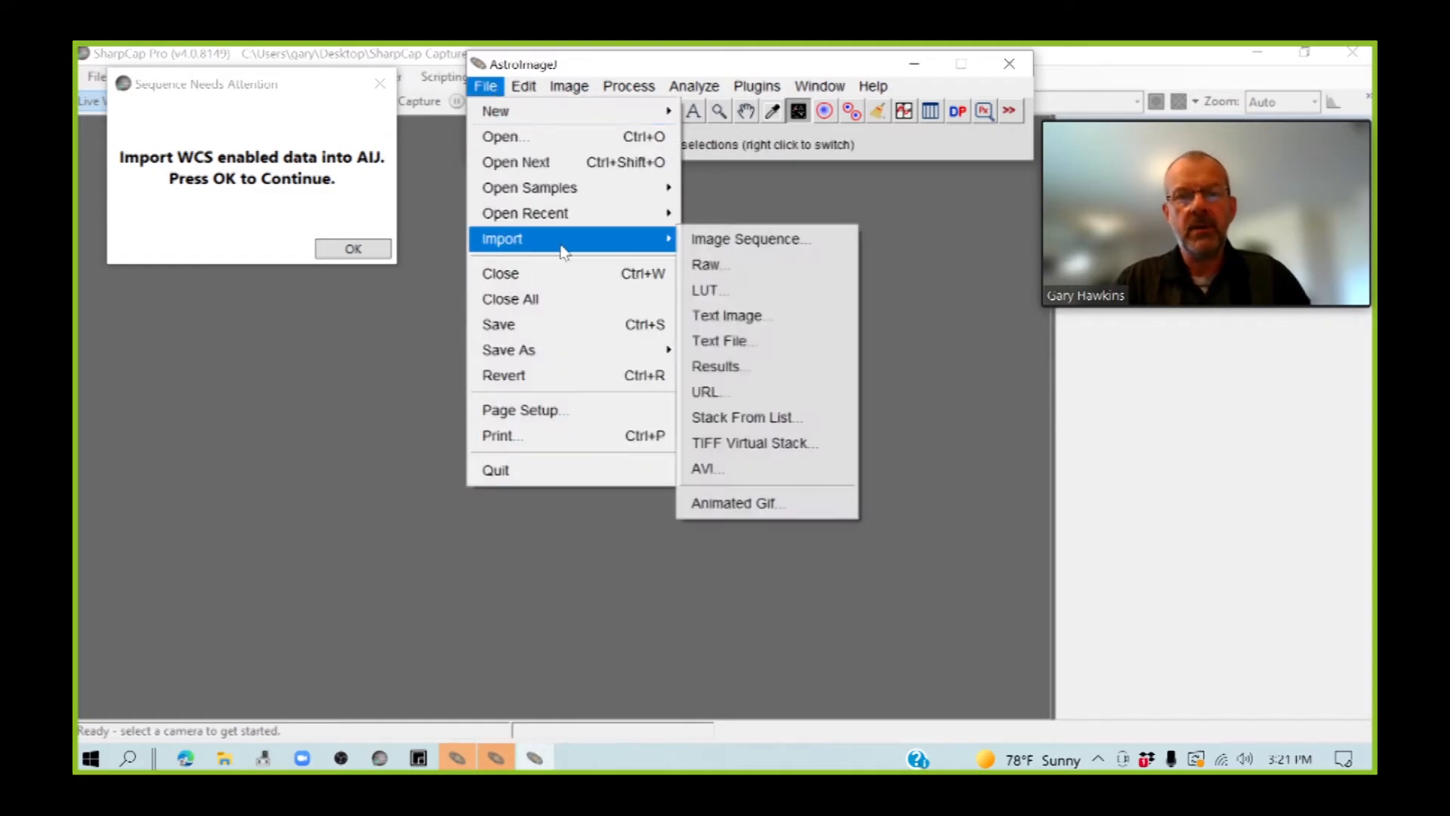
pyautogui.click(695, 240)
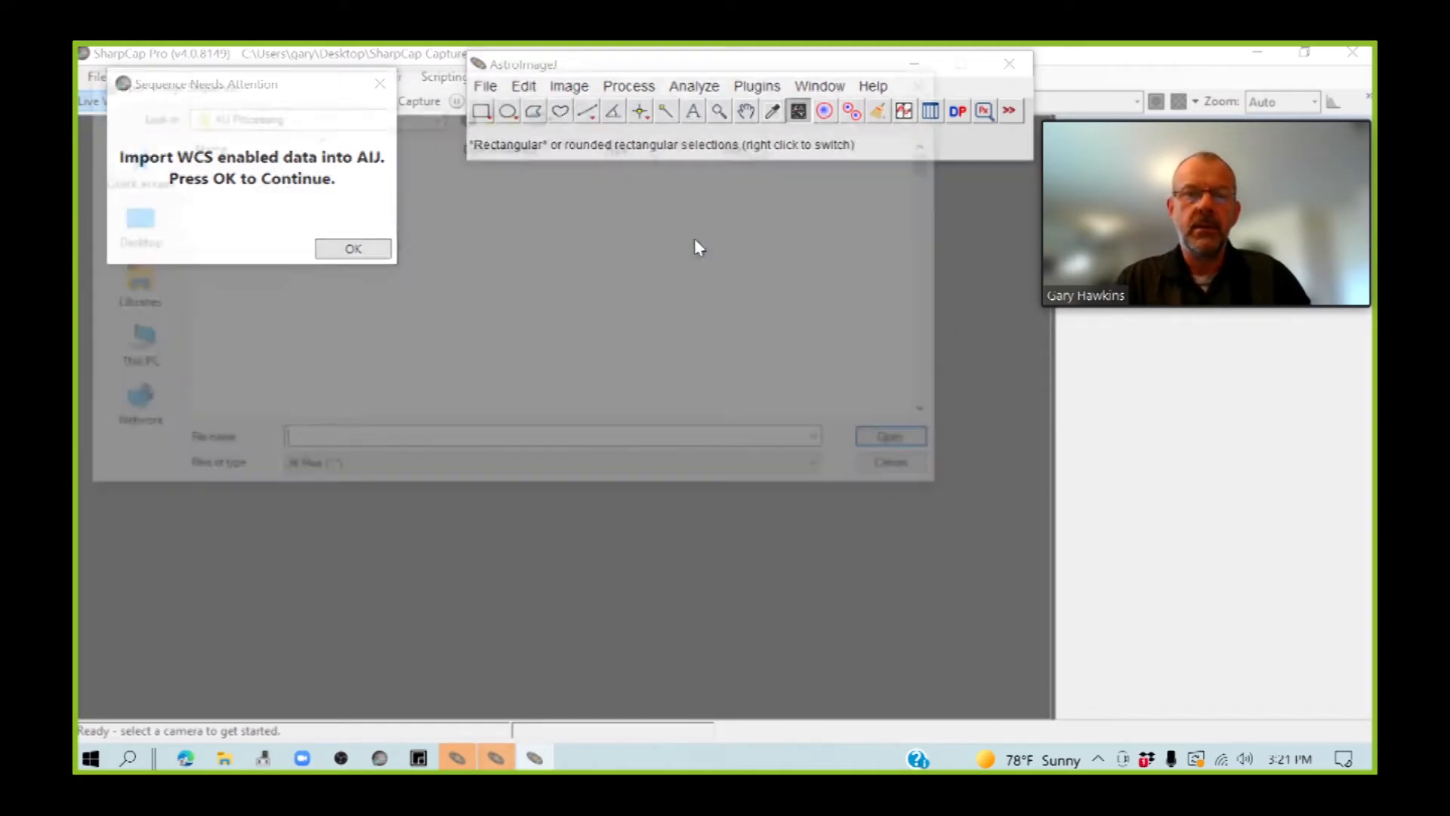
pyautogui.click(353, 174)
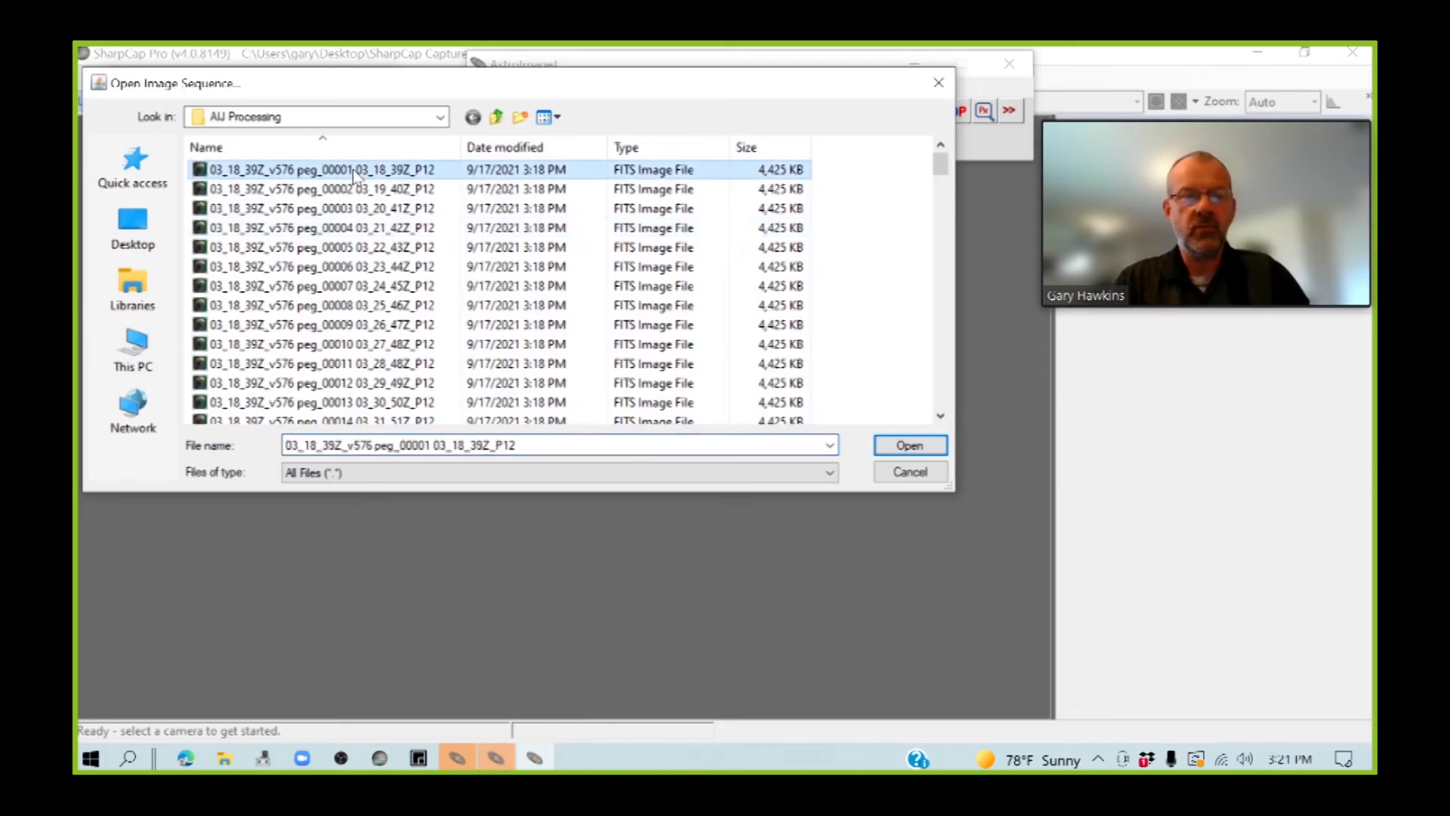
pyautogui.press('Down')
pyautogui.press('Down')
pyautogui.press('Down')
pyautogui.press('Down')
pyautogui.press('Down')
pyautogui.press('Down')
pyautogui.press('Down')
pyautogui.press('Down')
pyautogui.press('Down')
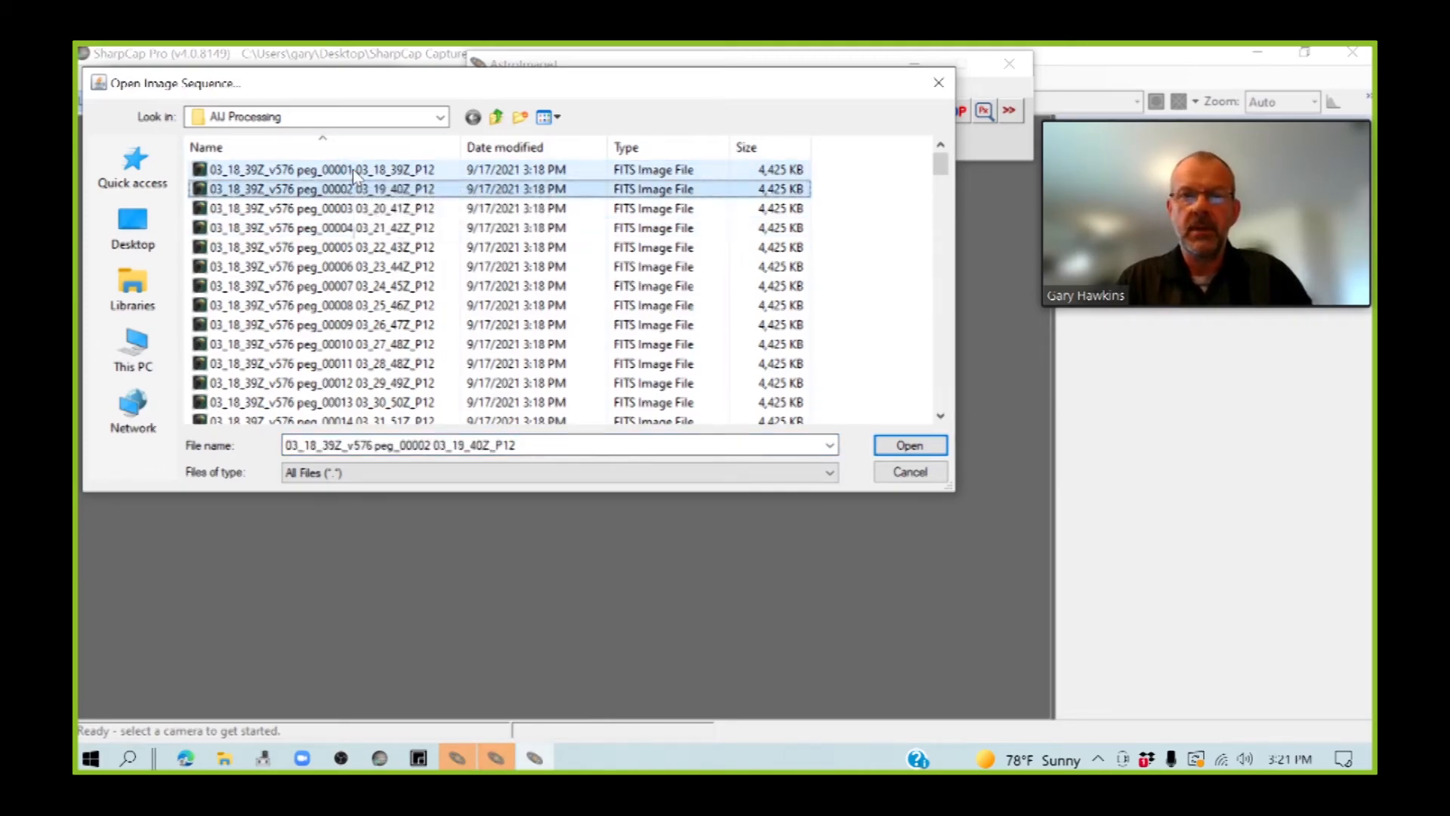
pyautogui.press('Up')
pyautogui.press('Up')
pyautogui.press('Up')
pyautogui.press('Up')
pyautogui.press('Up')
pyautogui.press('Up')
pyautogui.press('Up')
pyautogui.press('Up')
pyautogui.press('Up')
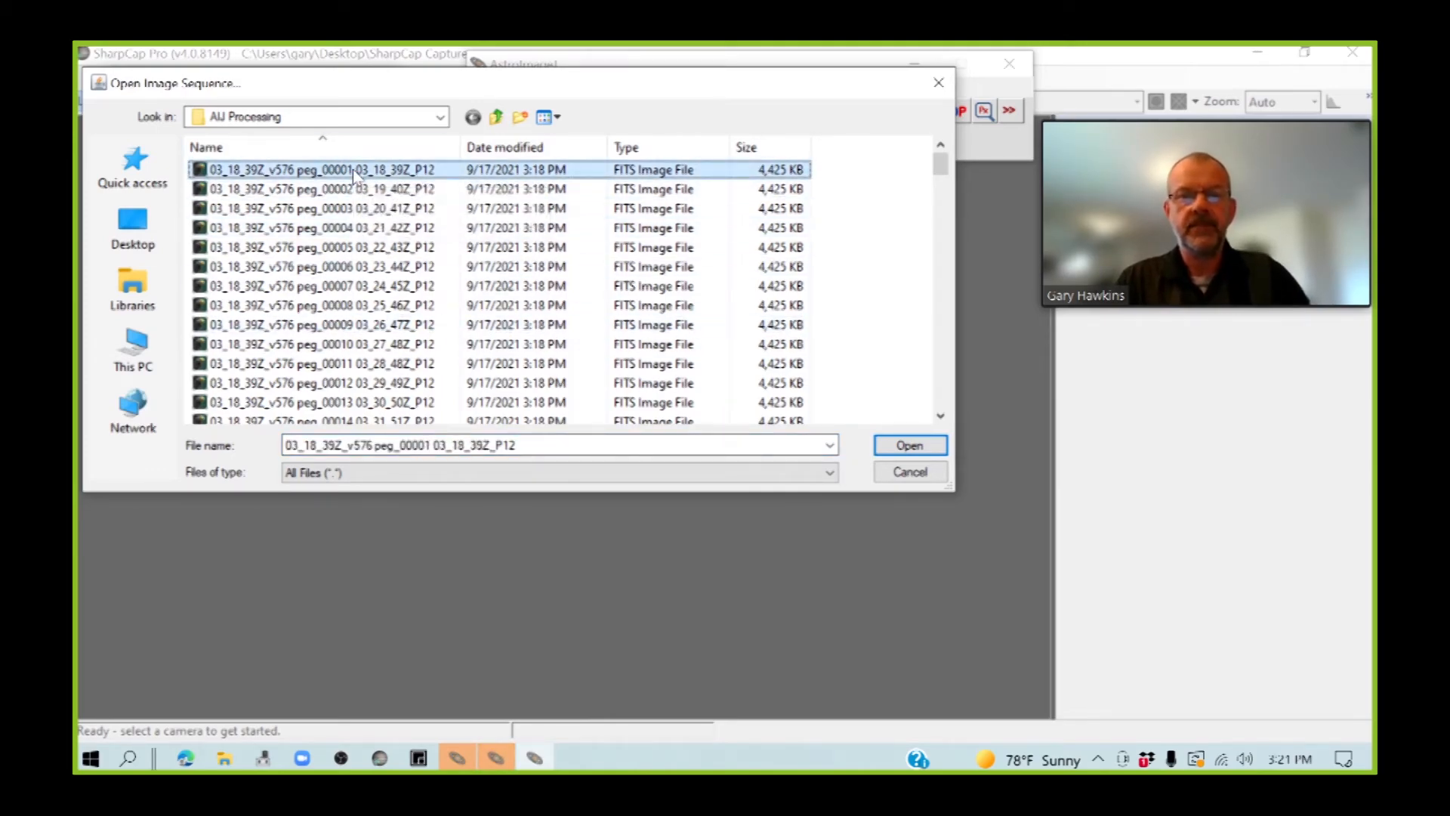
pyautogui.click(892, 444)
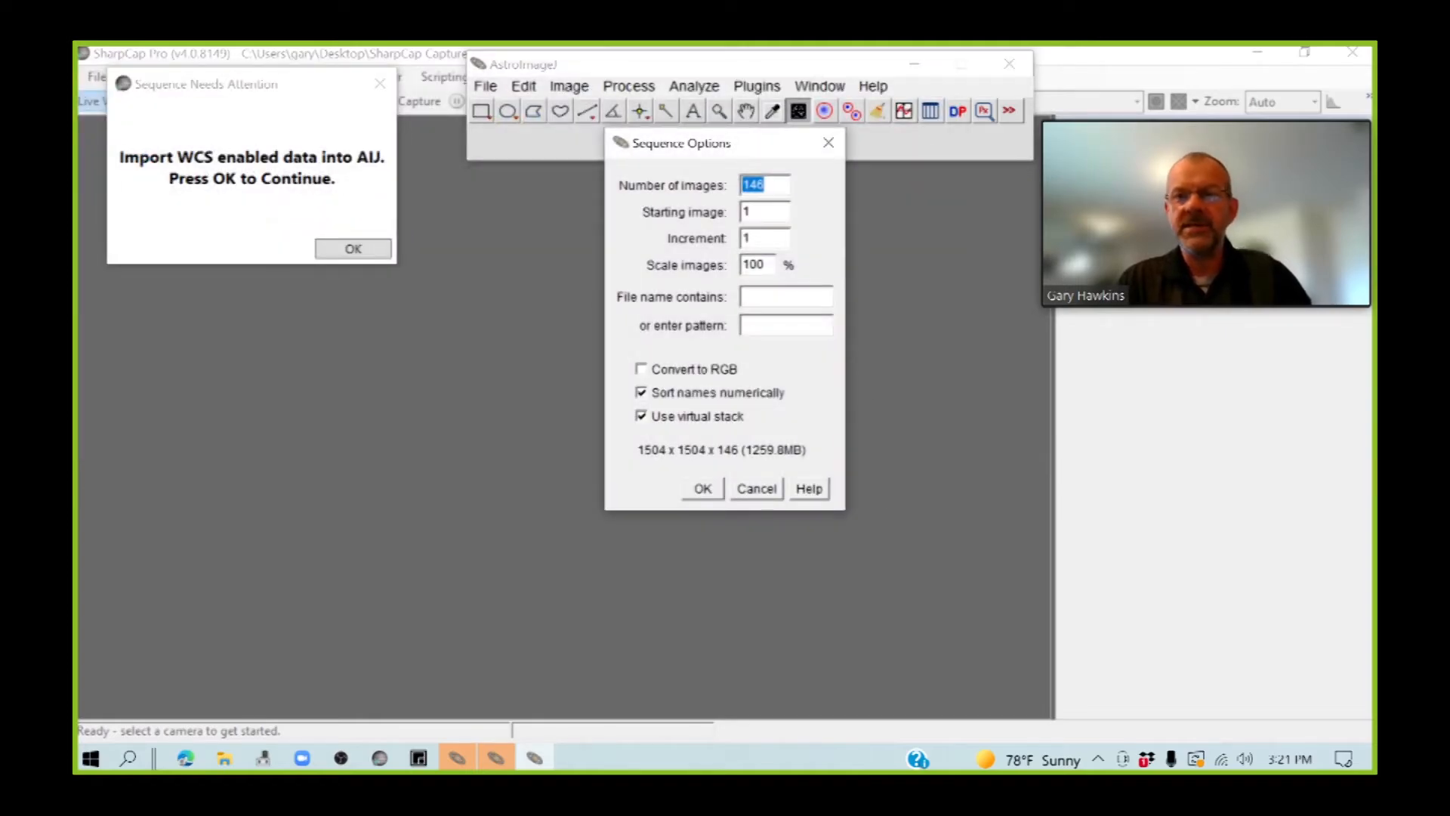
pyautogui.click(703, 488)
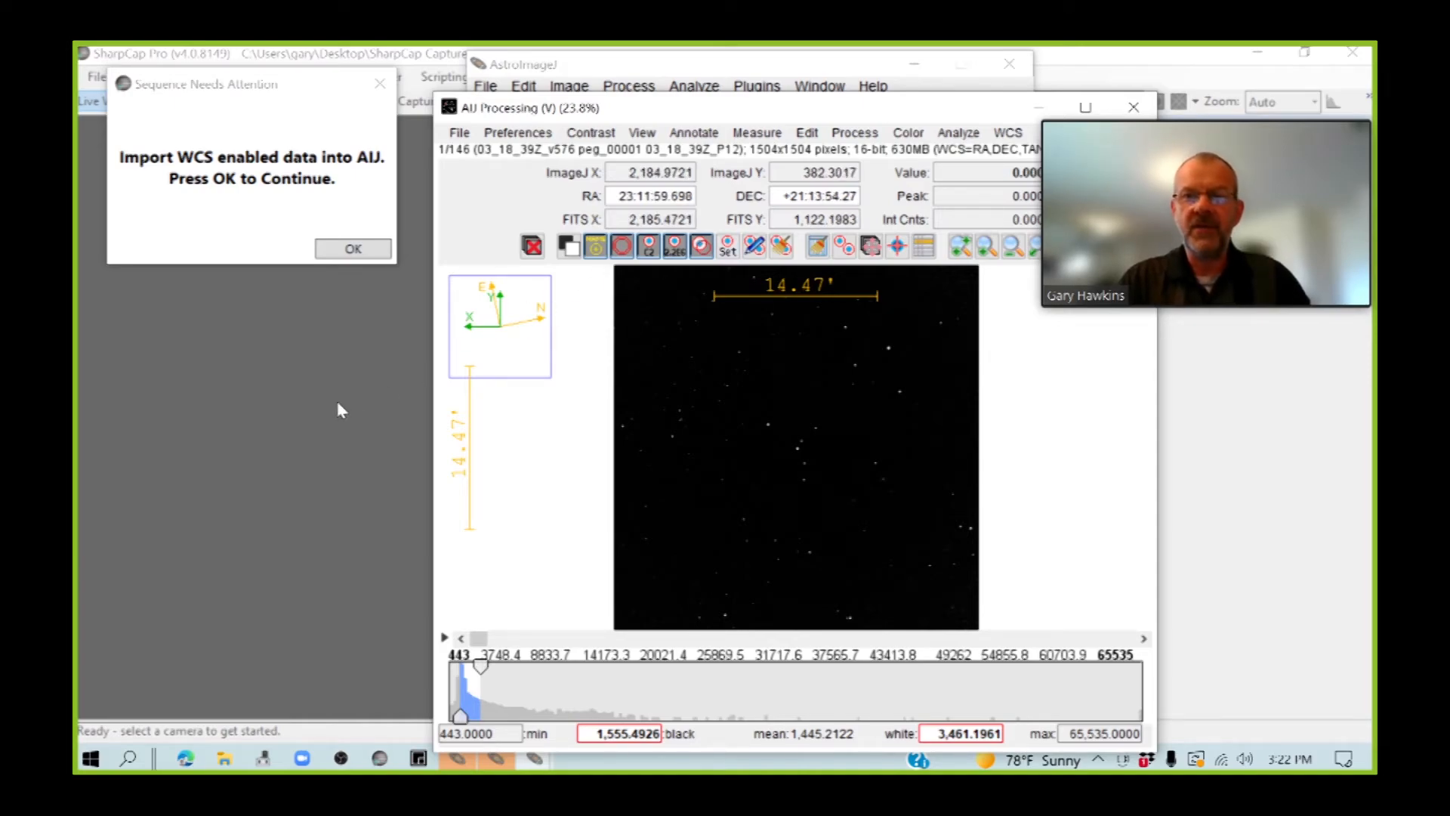
pyautogui.moveTo(1146, 118); pyautogui.dragTo(1142, 81)
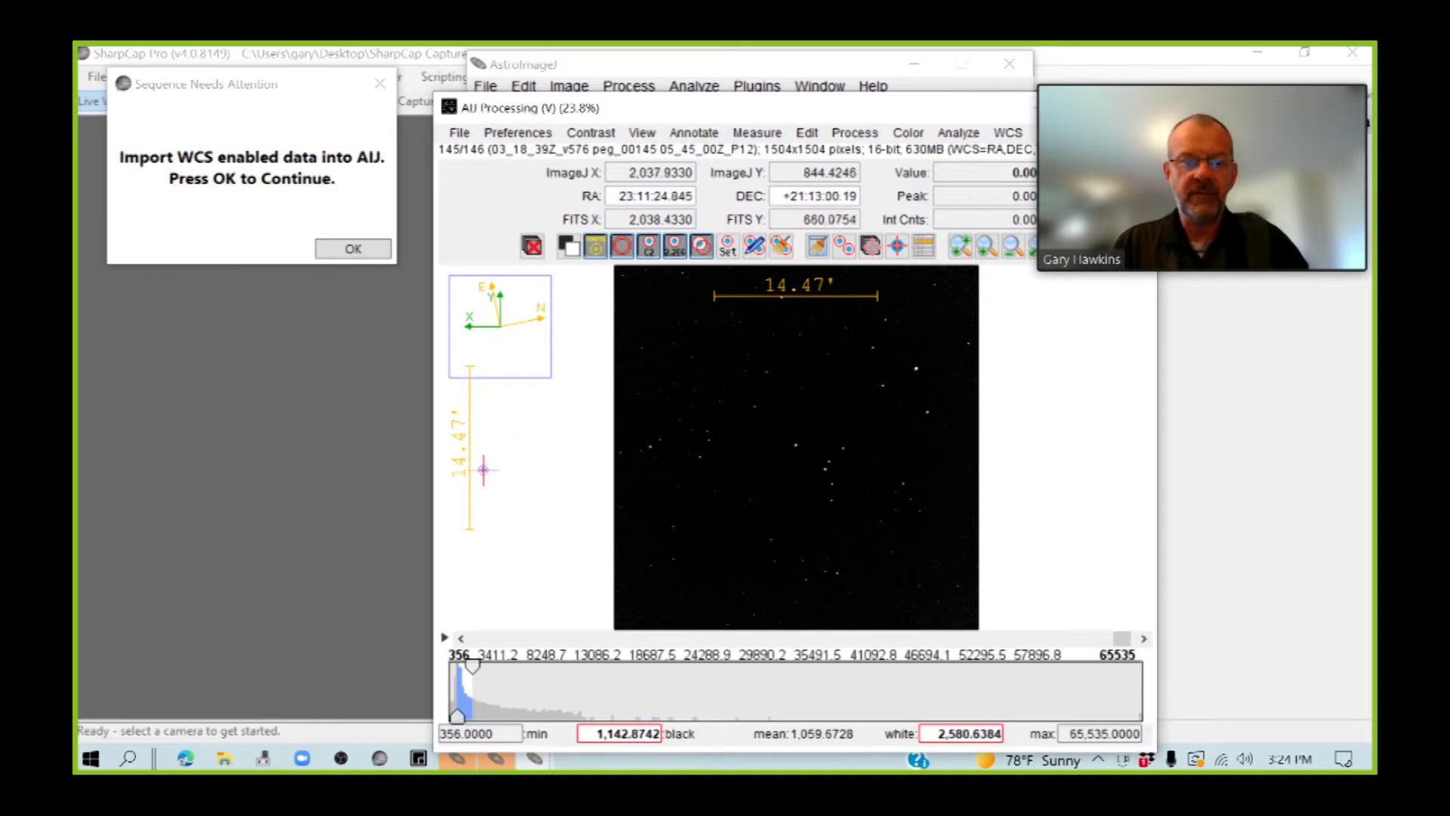
# Switch to File Explorer and open Desktop > SharpCap Captures > 2021-09-15 > v576 peg > AIJ Processing
pyautogui.click(225, 759)
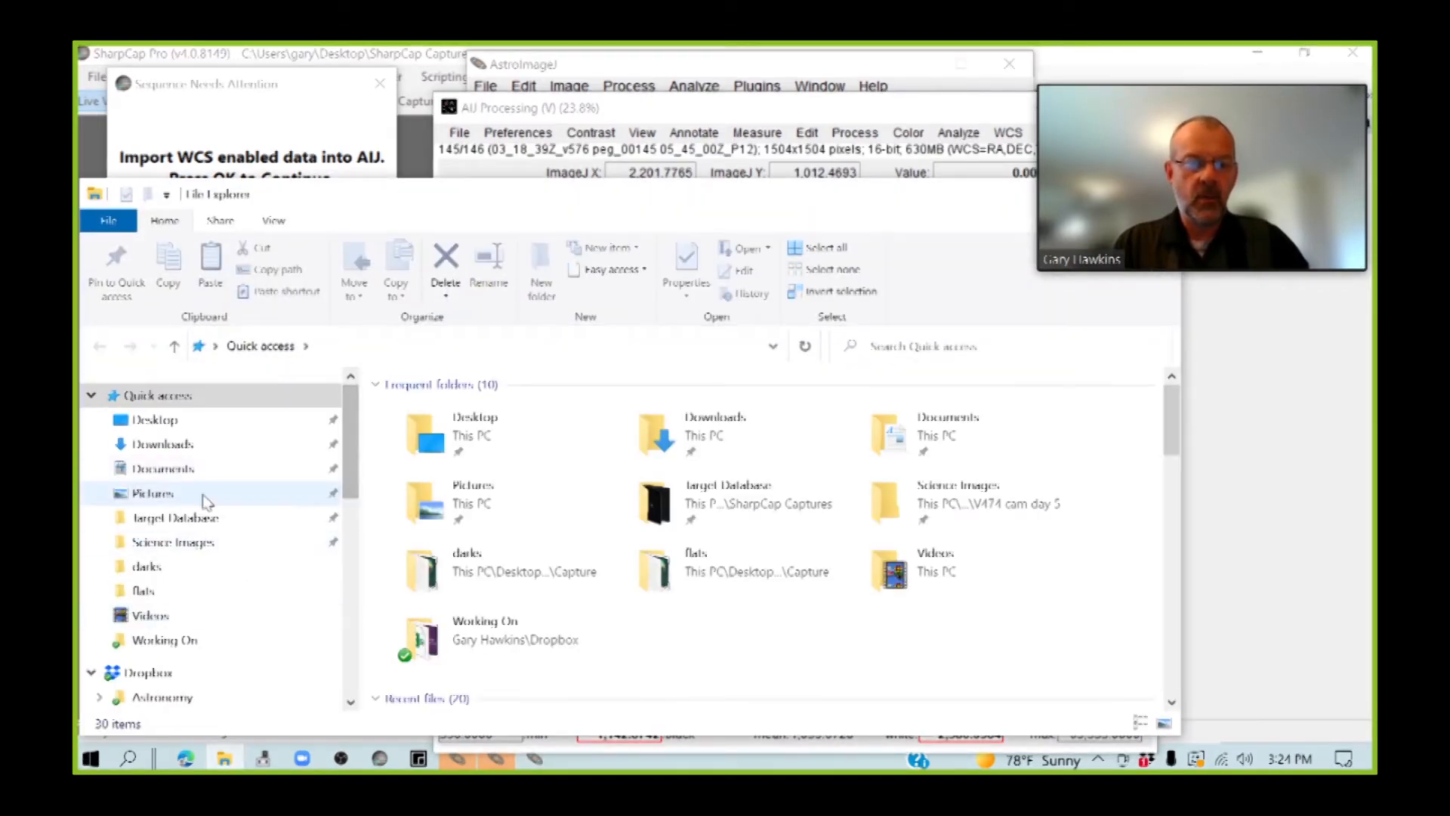
pyautogui.moveTo(356, 469)
pyautogui.mouseDown()
pyautogui.moveTo(356, 651)
pyautogui.moveTo(356, 450)
pyautogui.mouseUp()
pyautogui.click(204, 427)
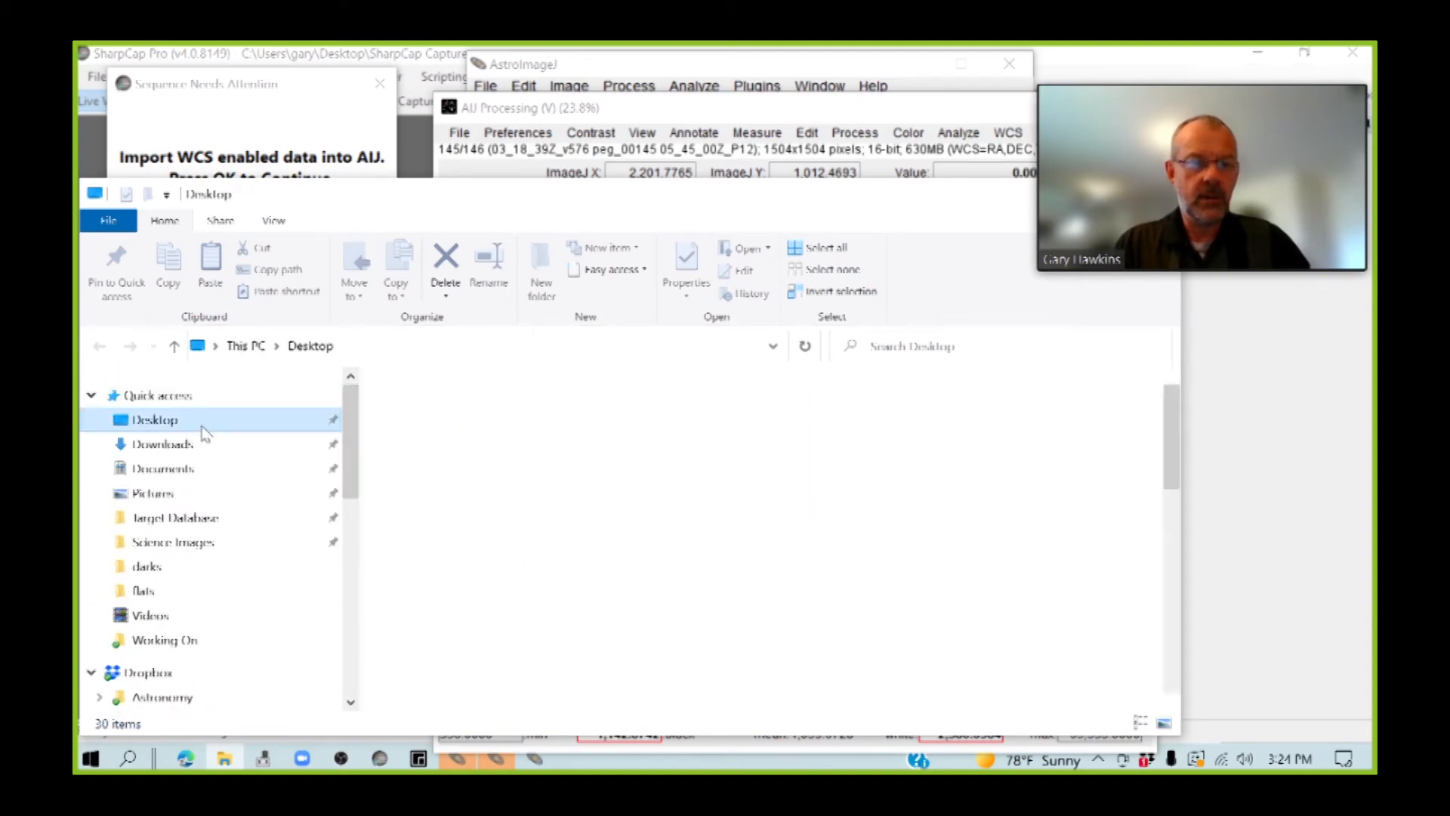
pyautogui.scroll(-2, 416, 538)
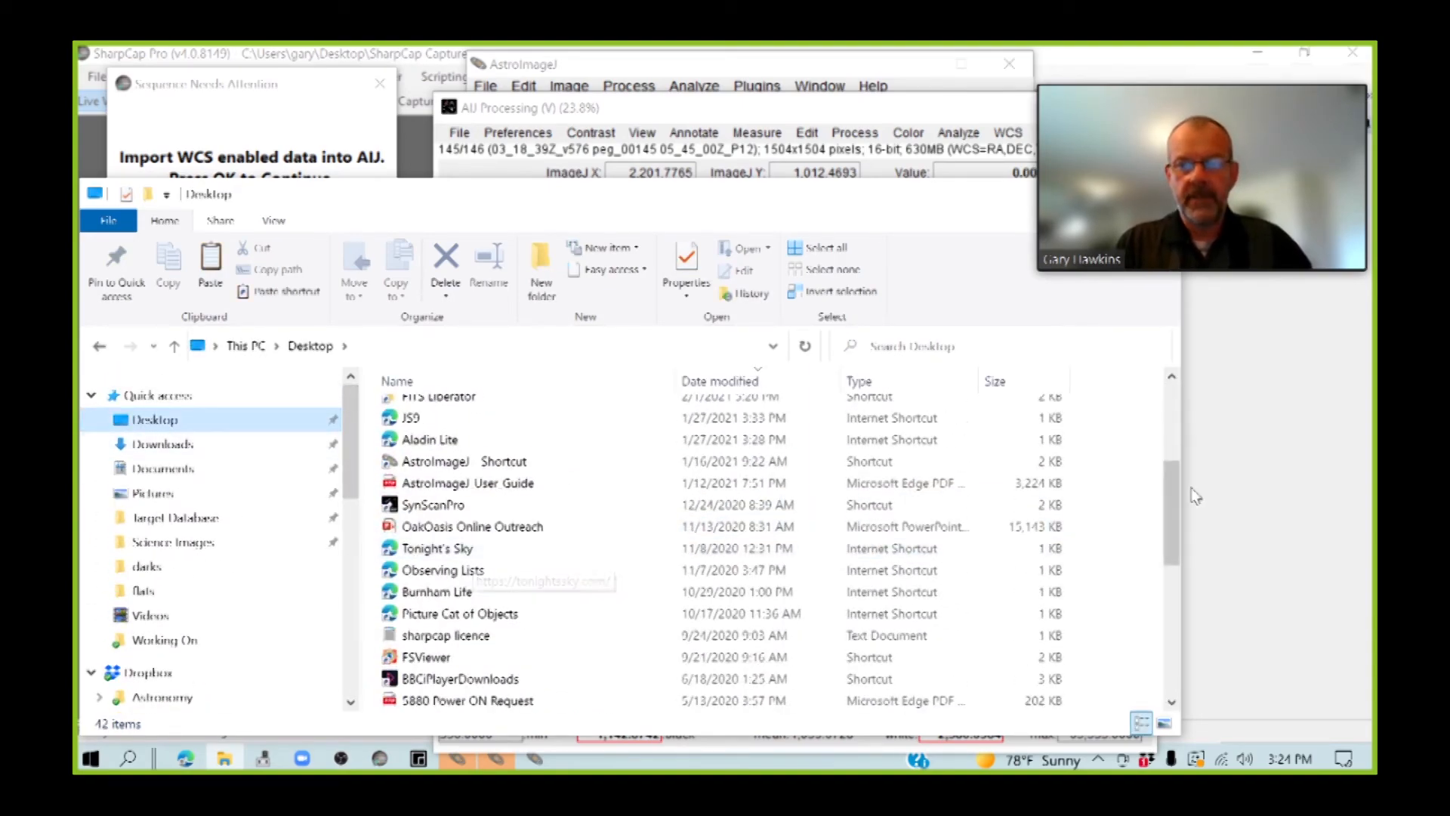
pyautogui.scroll(-6, 1163, 491)
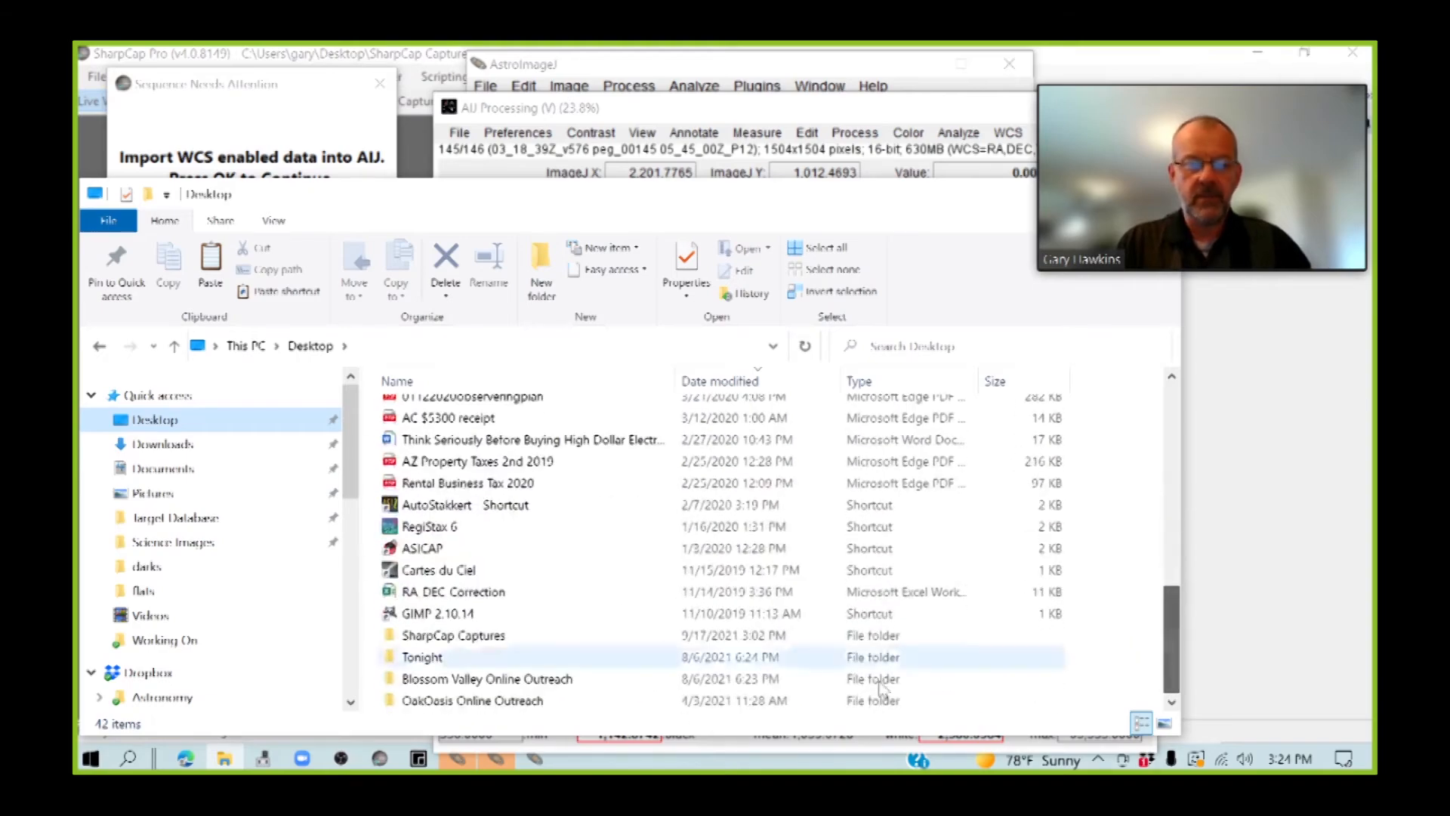
pyautogui.doubleClick(445, 635)
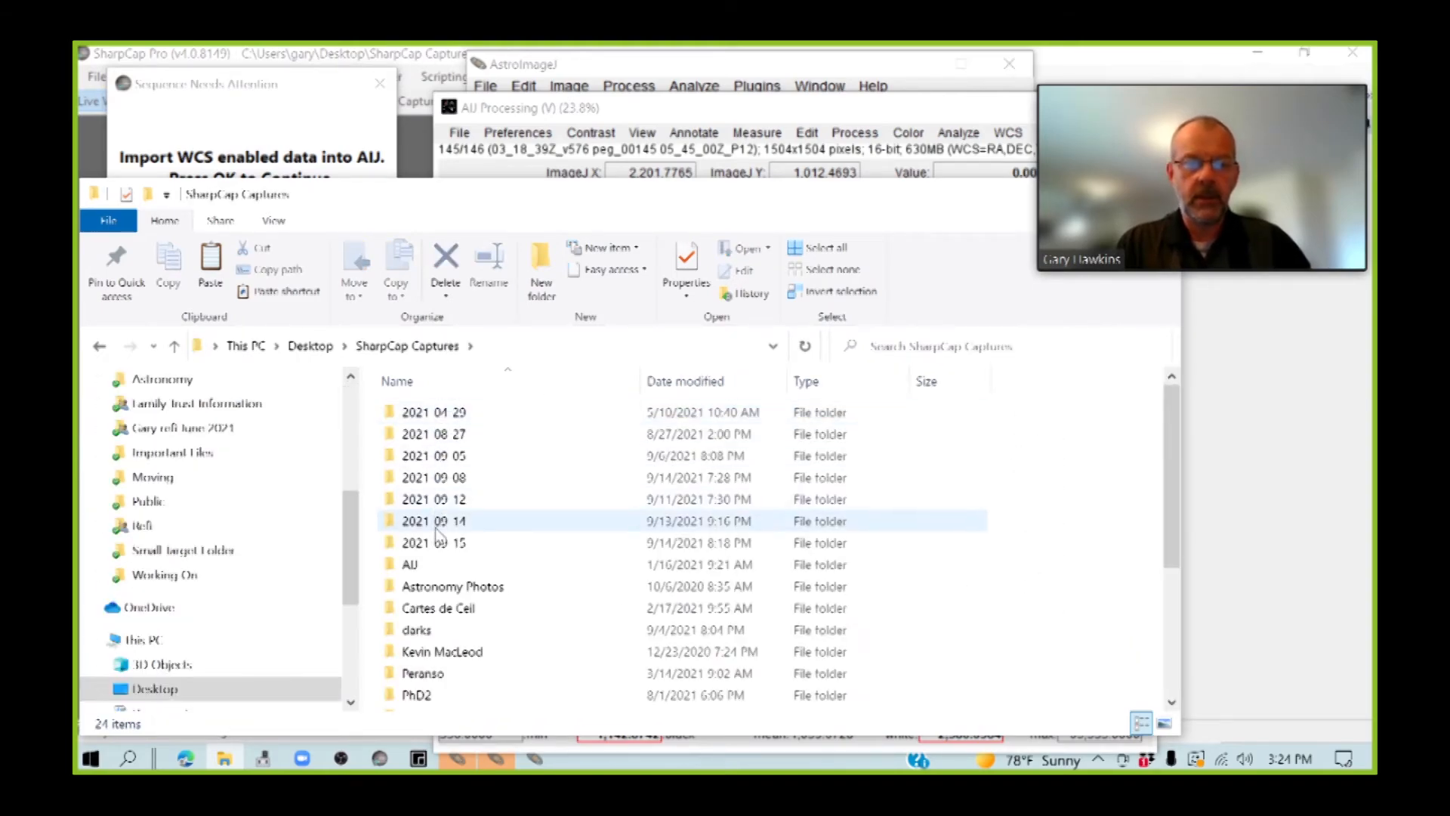
pyautogui.doubleClick(438, 544)
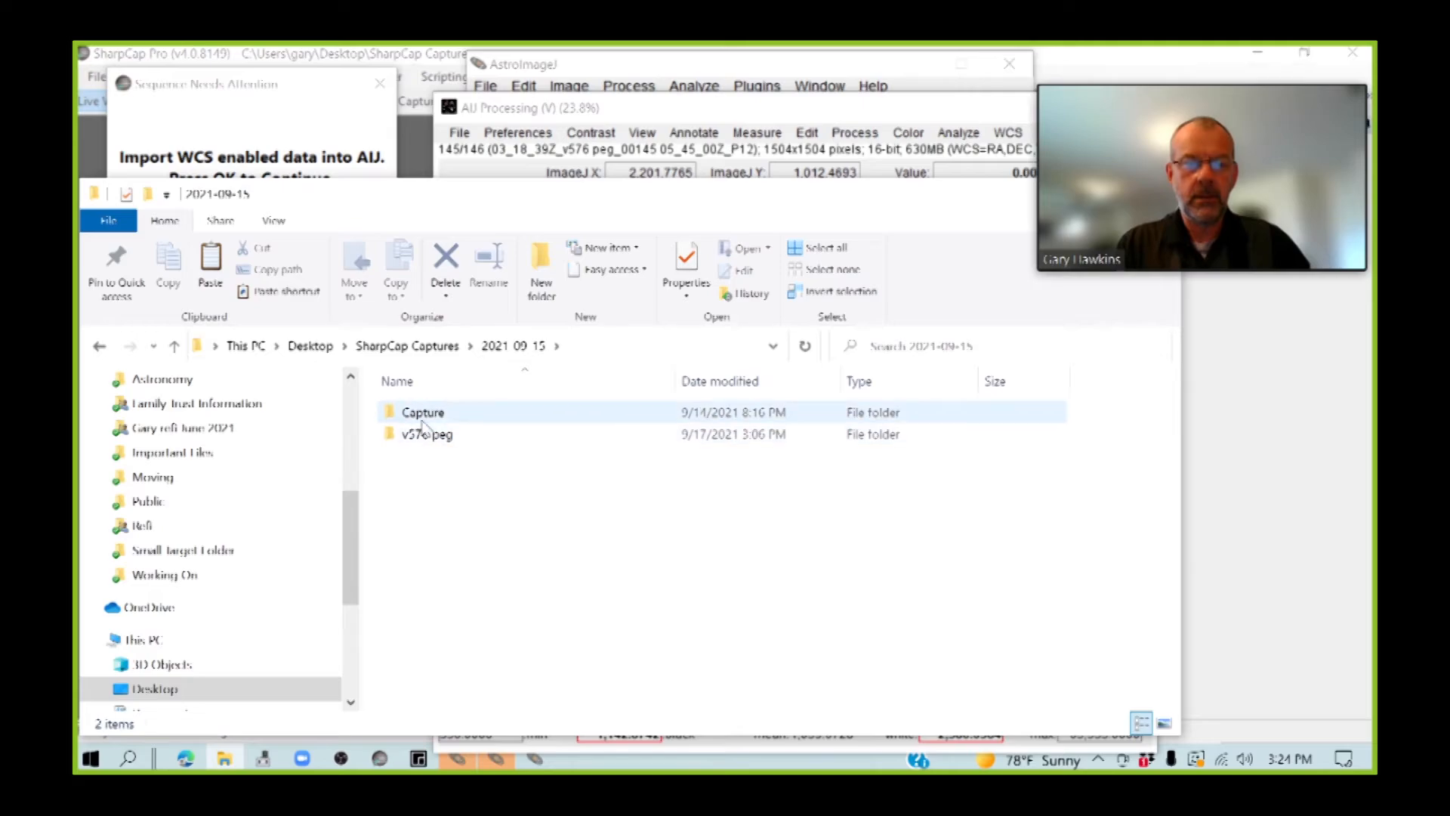
pyautogui.doubleClick(425, 443)
pyautogui.doubleClick(422, 412)
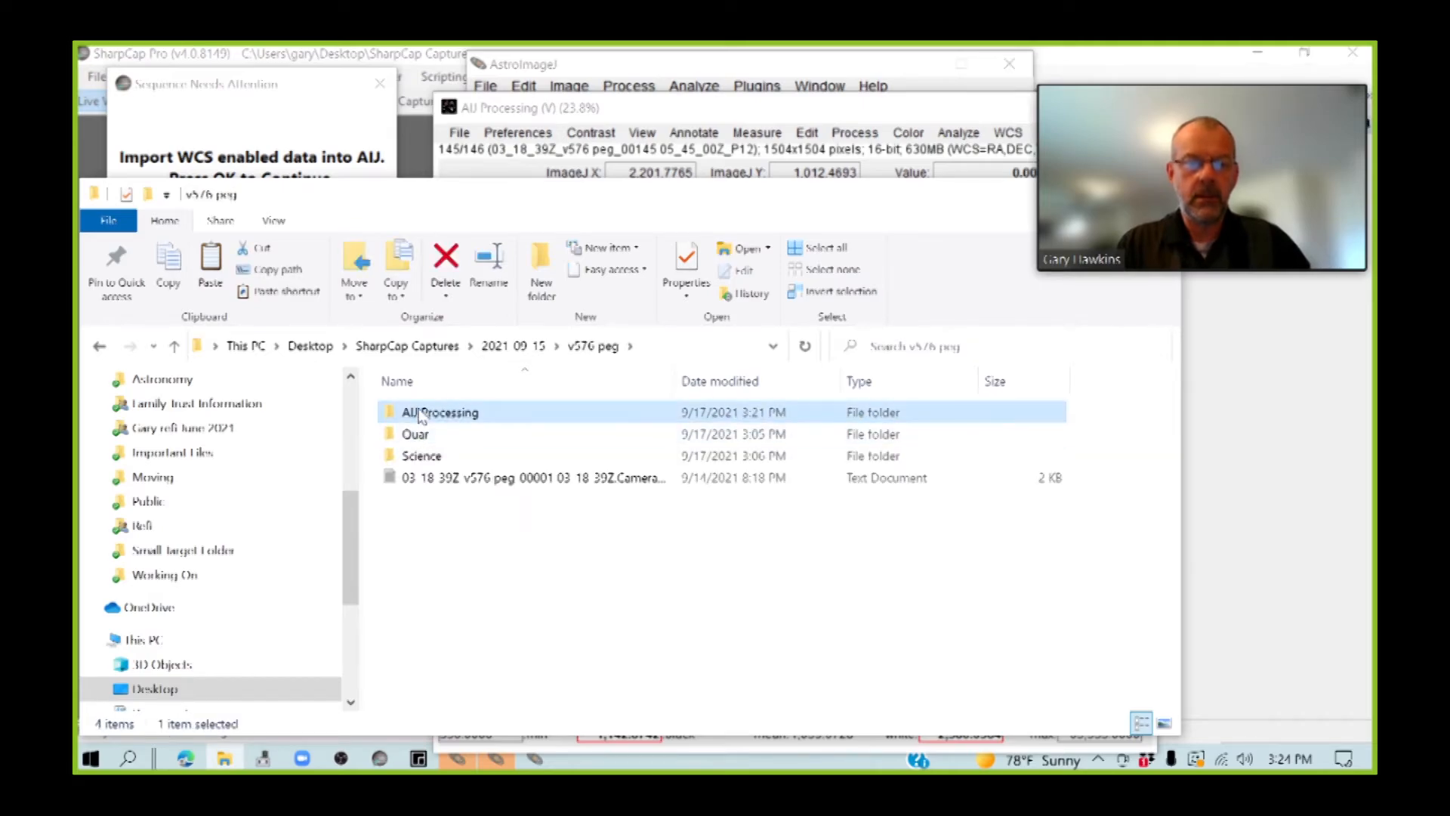
# Move the P12 image 00044 from AIJ Processing into the Quar folder of v576 peg, and close the folder window
pyautogui.moveTo(1172, 407); pyautogui.dragTo(1174, 464)
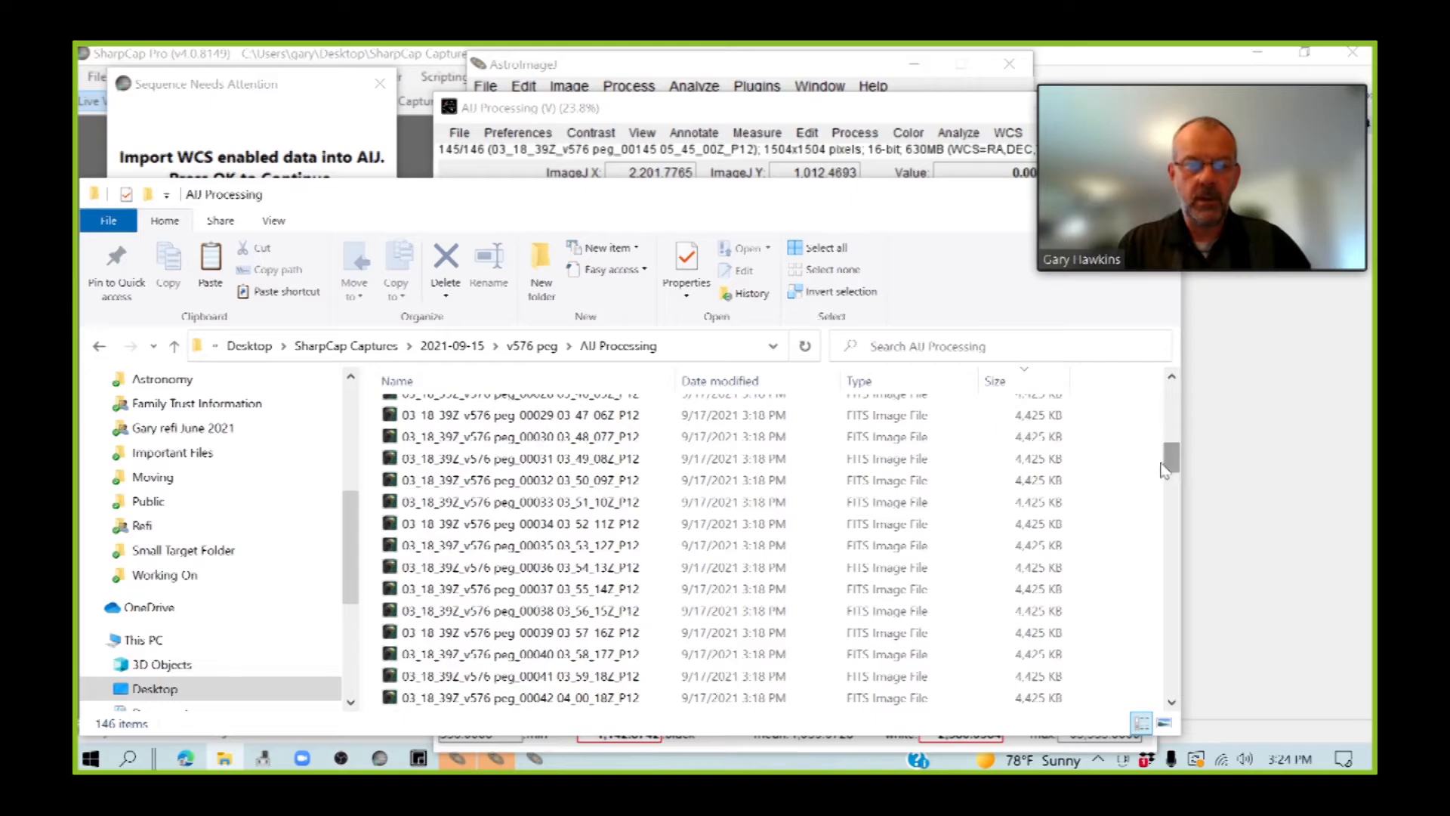
pyautogui.scroll(-1, 537, 640)
pyautogui.click(531, 678)
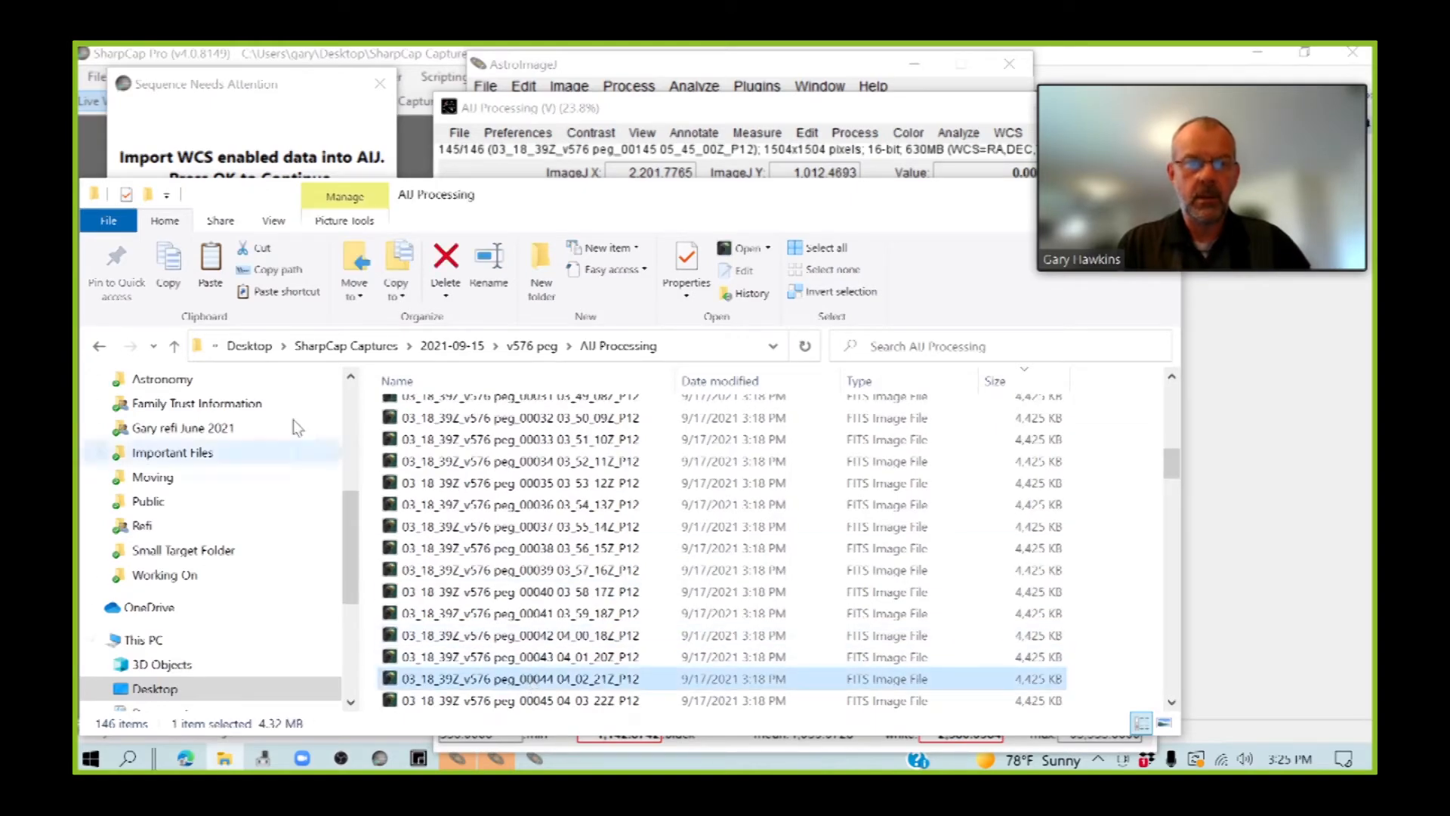
pyautogui.click(259, 253)
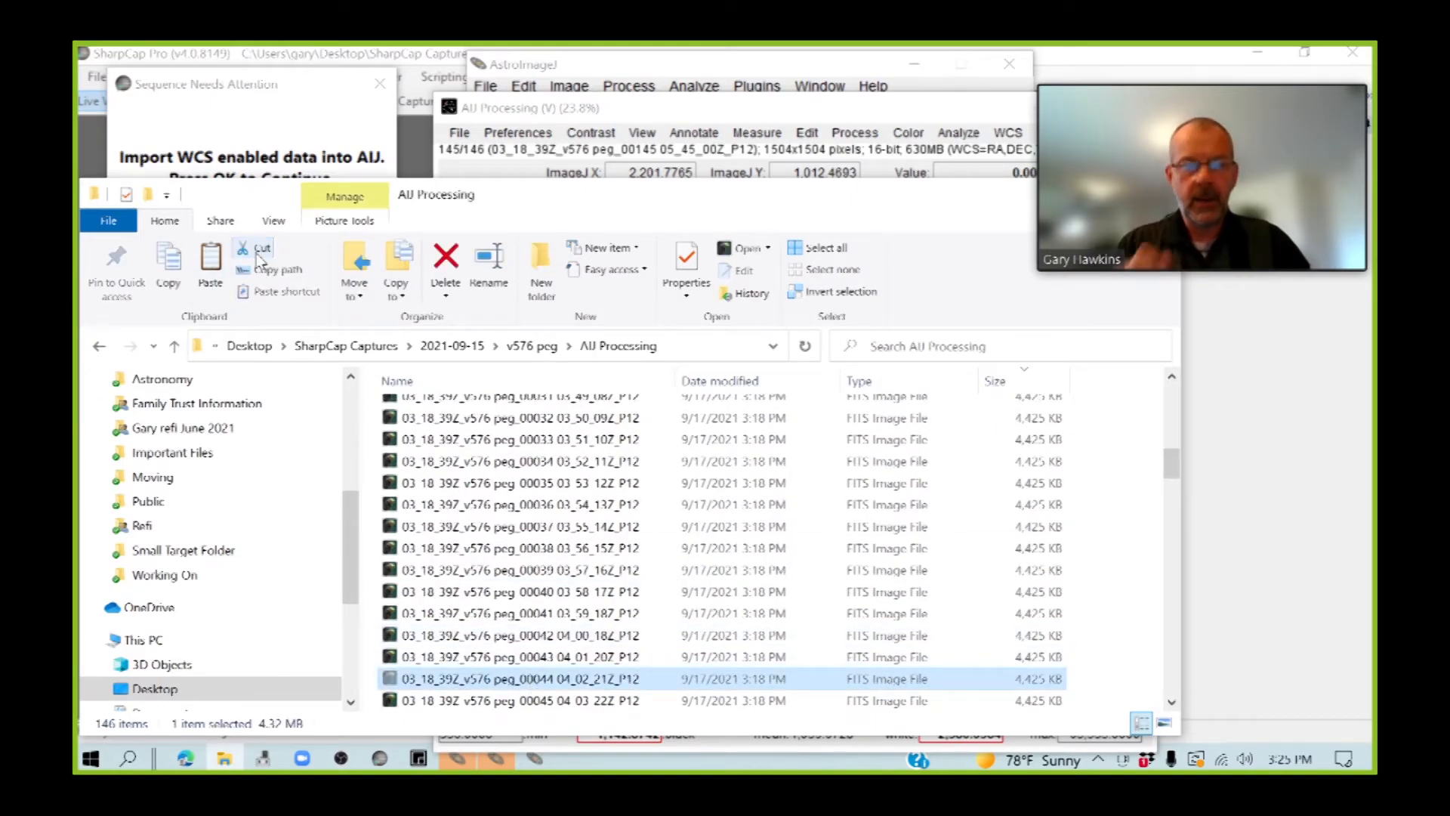
pyautogui.click(532, 346)
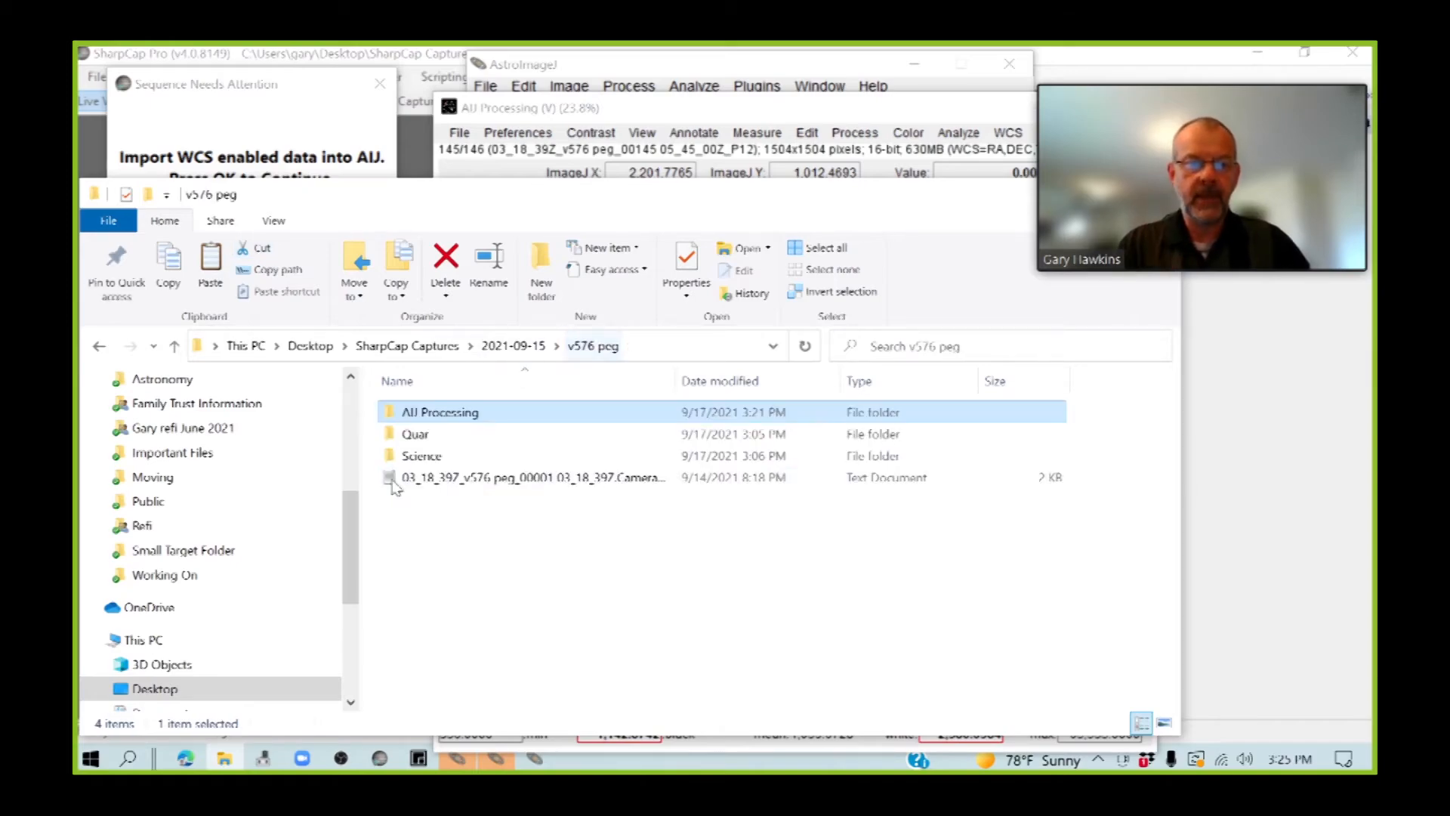
pyautogui.doubleClick(414, 434)
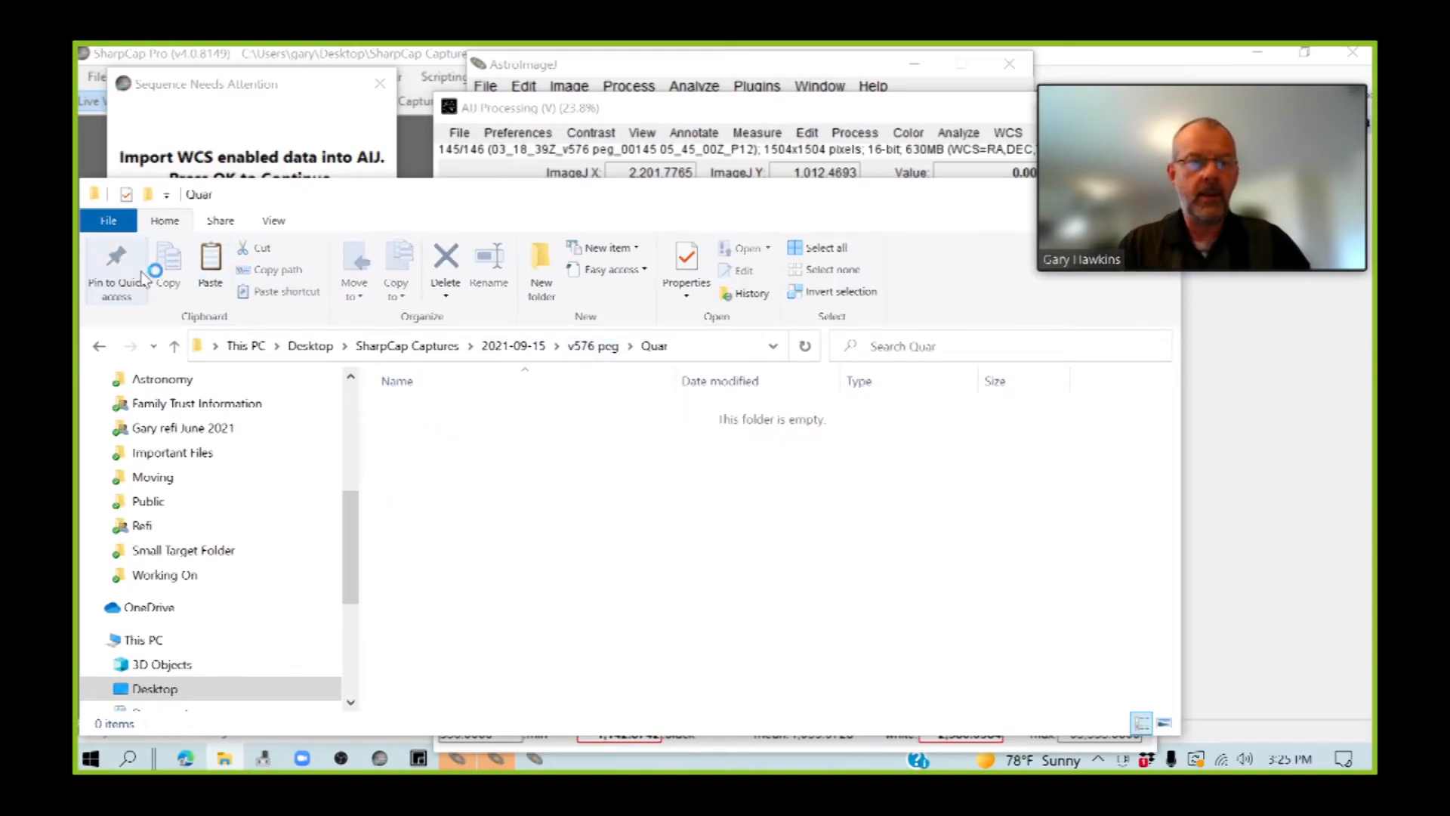
pyautogui.click(211, 272)
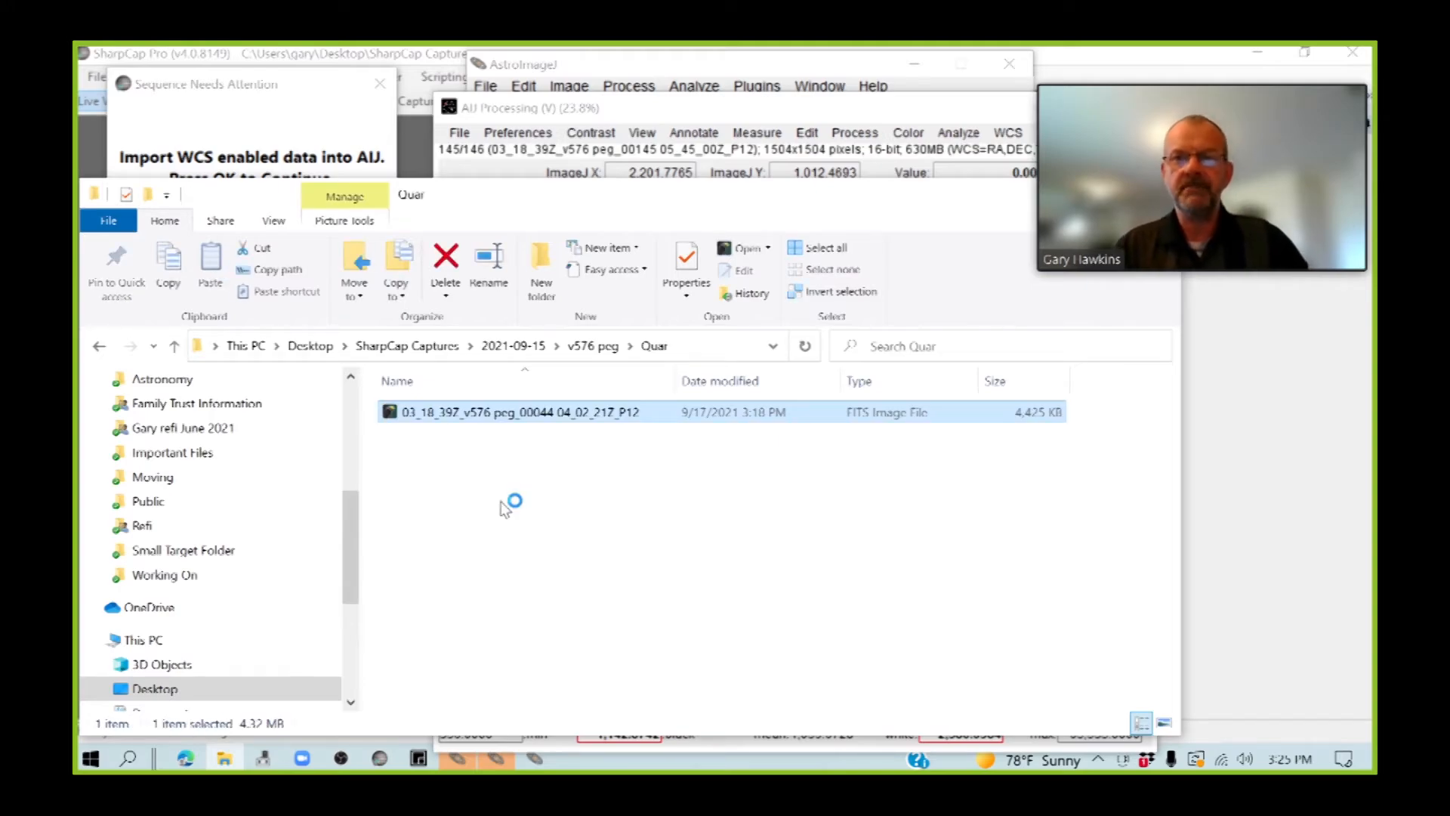
pyautogui.moveTo(742, 205); pyautogui.dragTo(678, 327)
pyautogui.click(1092, 314)
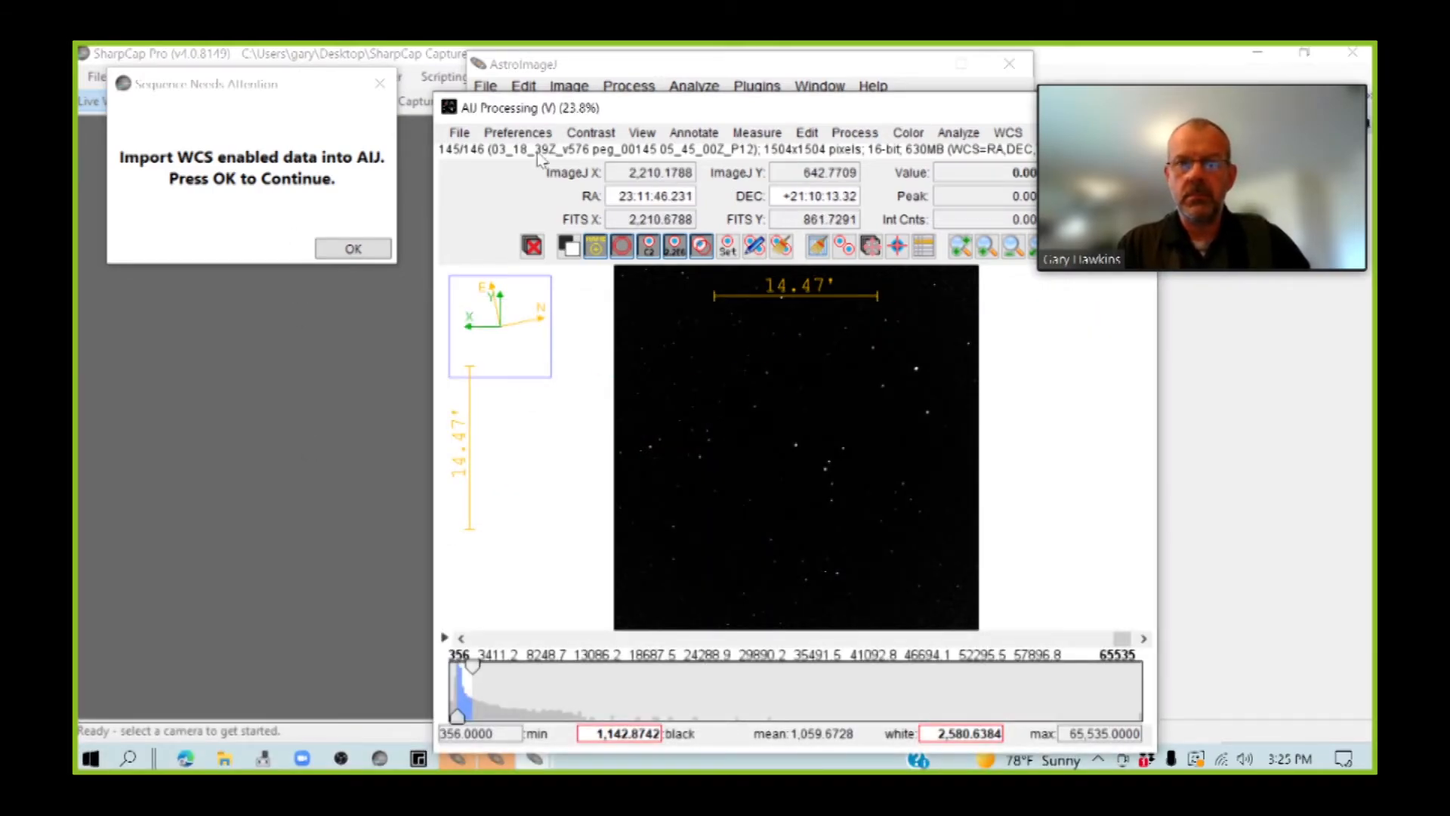
# Close the open stack and reimport the P12 images from AIJ Processing as a virtual-stack sequence of 145 images, starting at image 1
pyautogui.moveTo(677, 112); pyautogui.dragTo(520, 105)
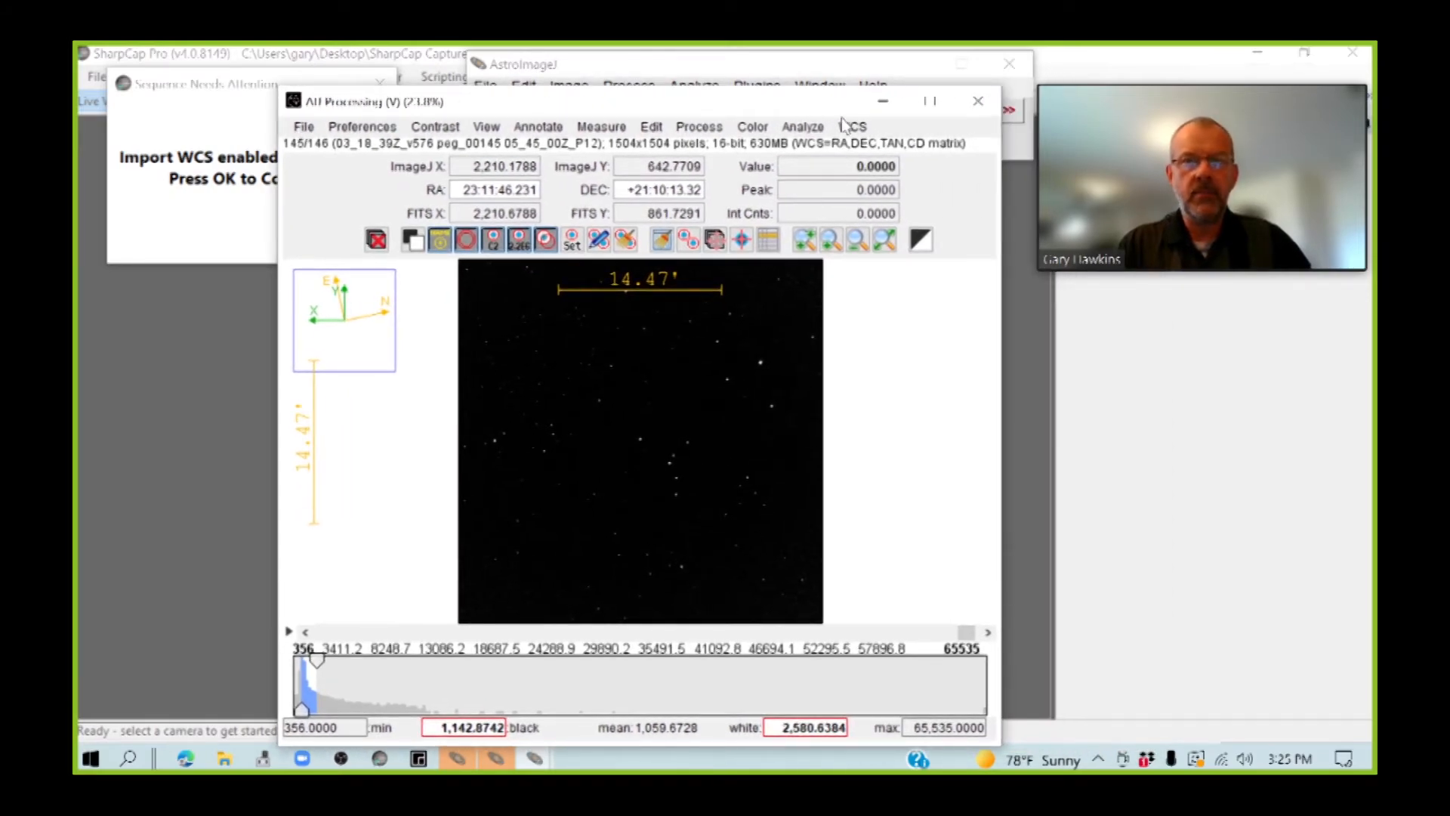
pyautogui.click(977, 102)
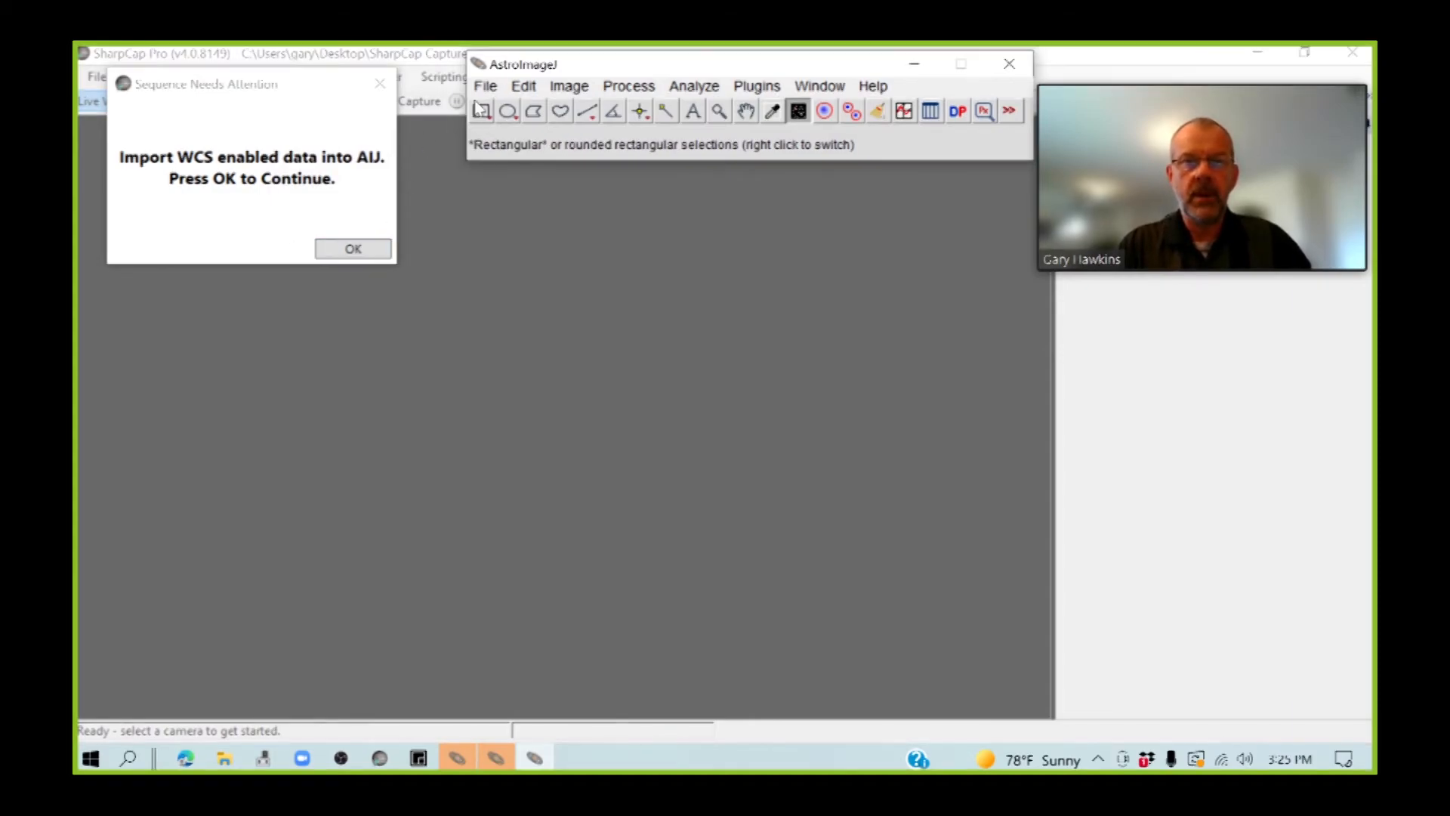
pyautogui.click(484, 87)
pyautogui.moveTo(511, 232)
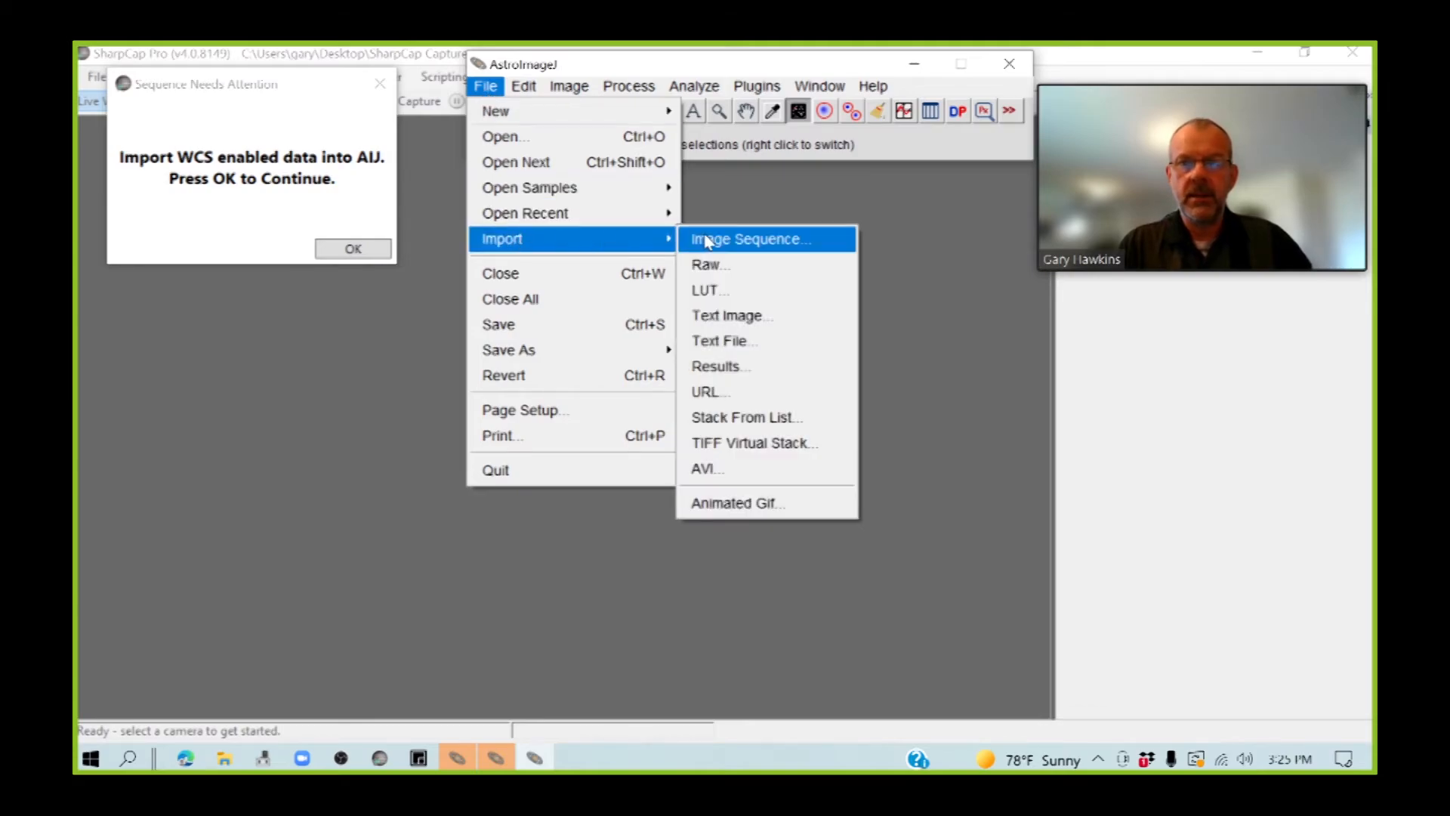
pyautogui.click(706, 241)
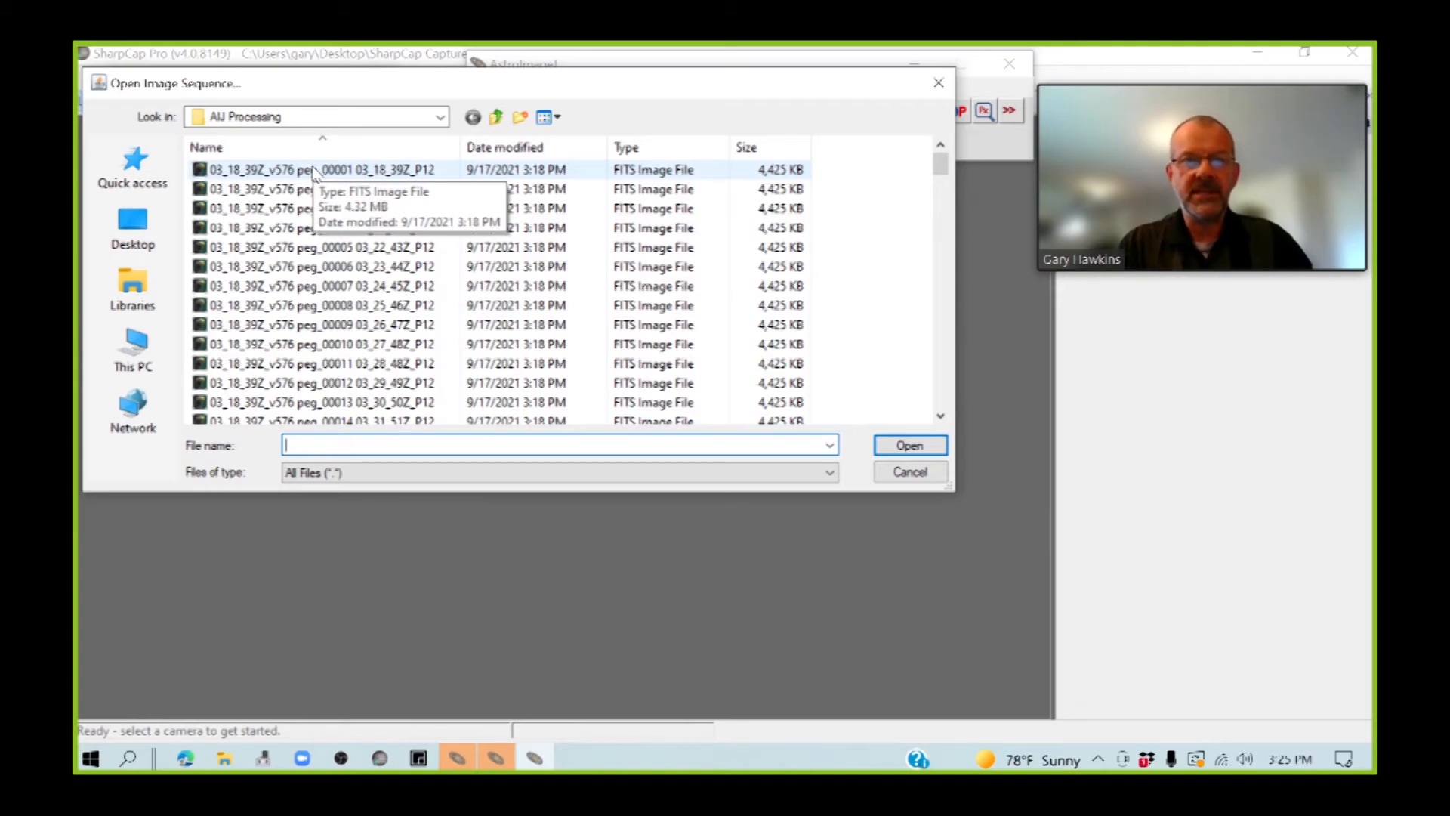
pyautogui.click(313, 169)
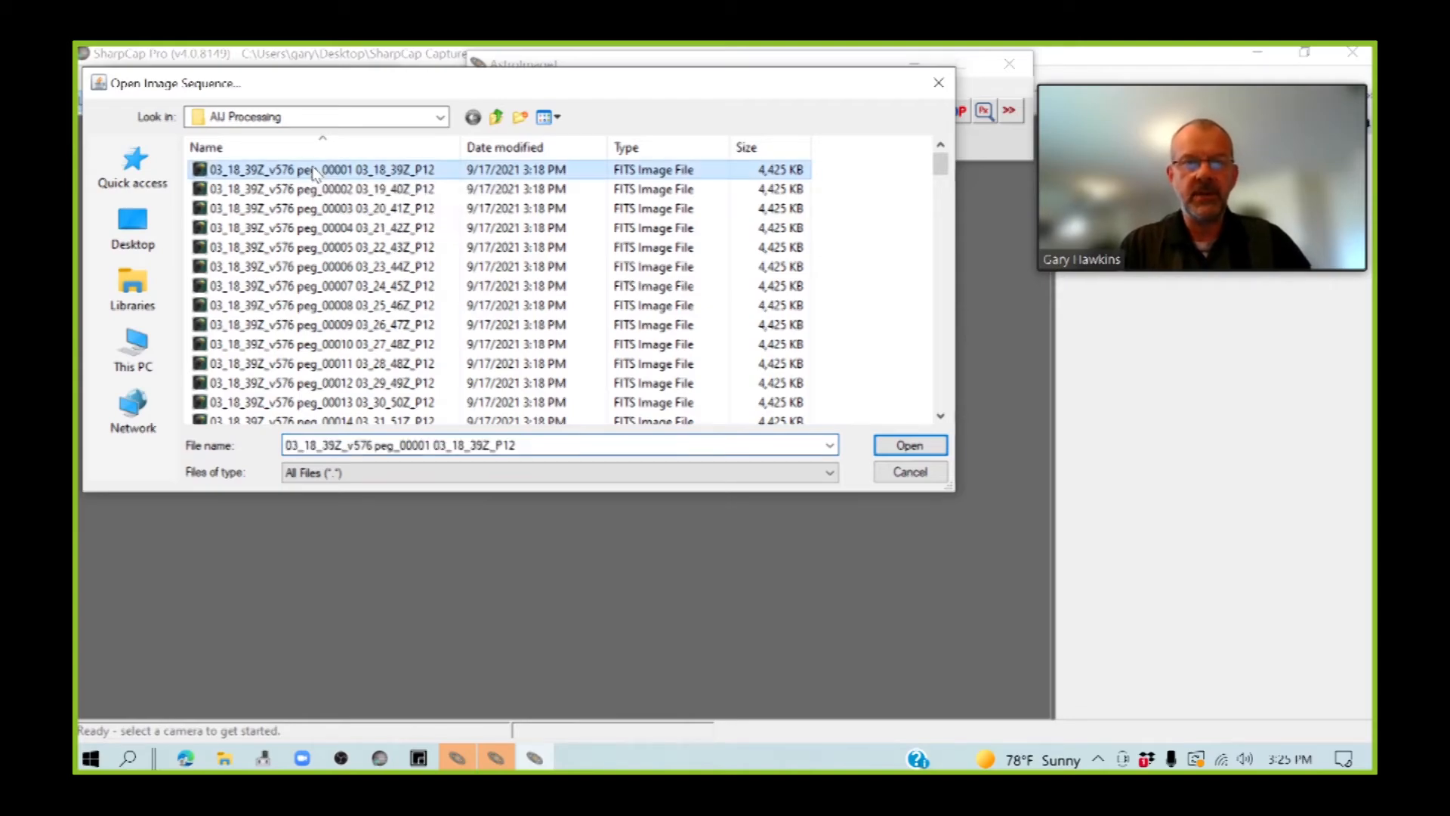
pyautogui.click(899, 447)
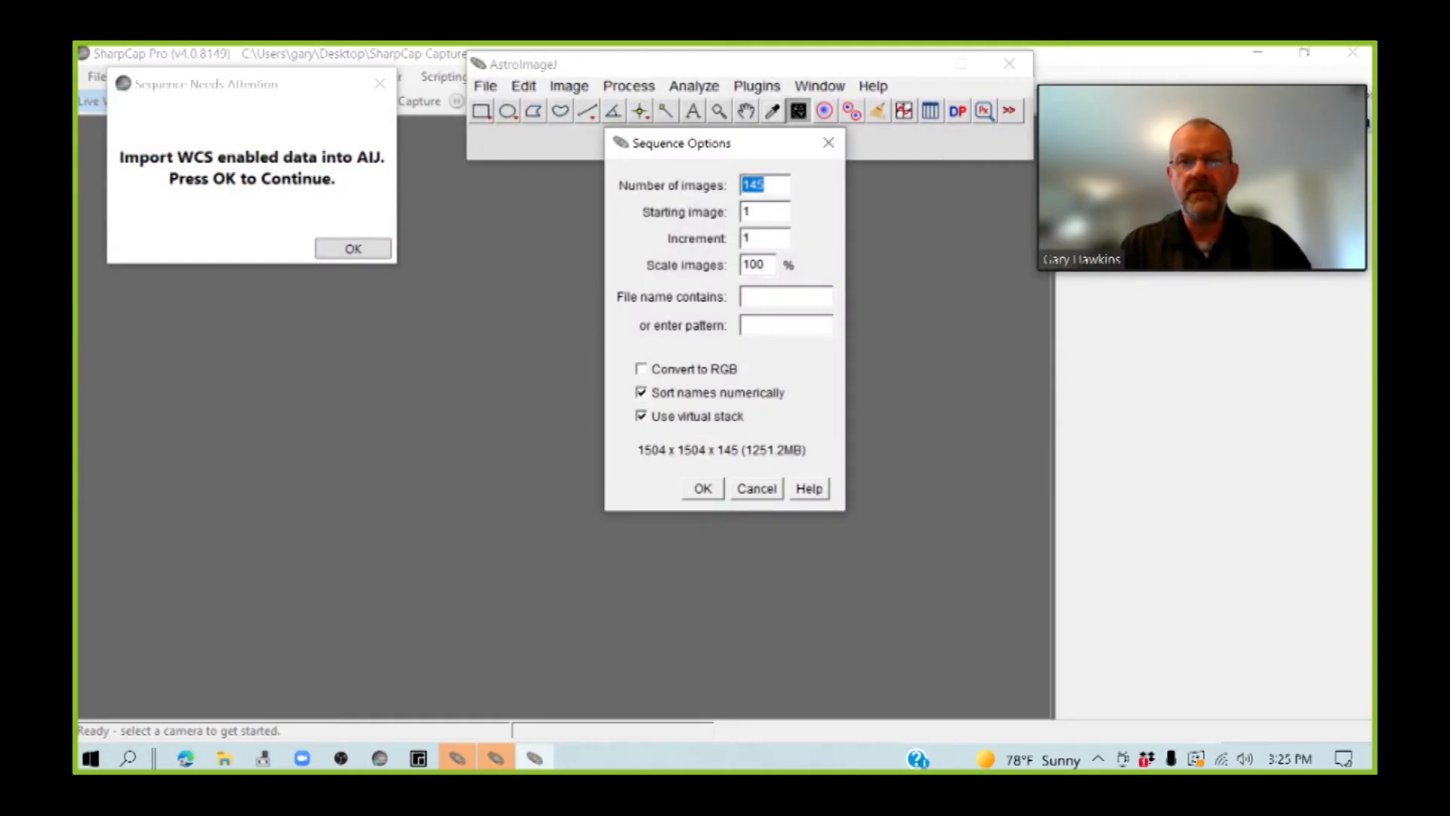
pyautogui.click(710, 490)
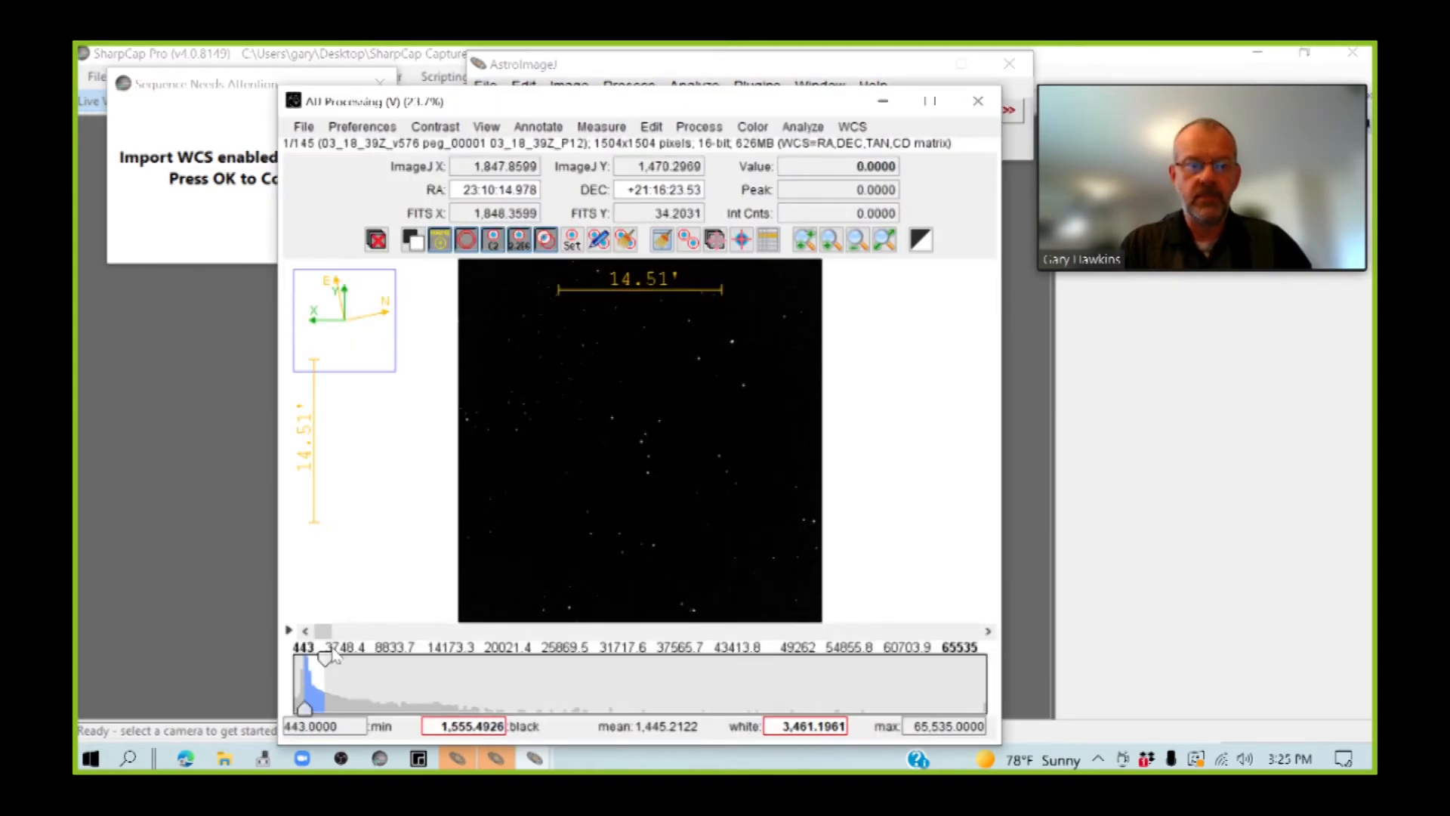
# Browse the imported stack to slice 17 and acknowledge the SharpCap sequence prompt about importing WCS-enabled data into AIJ
pyautogui.moveTo(325, 662); pyautogui.dragTo(394, 633)
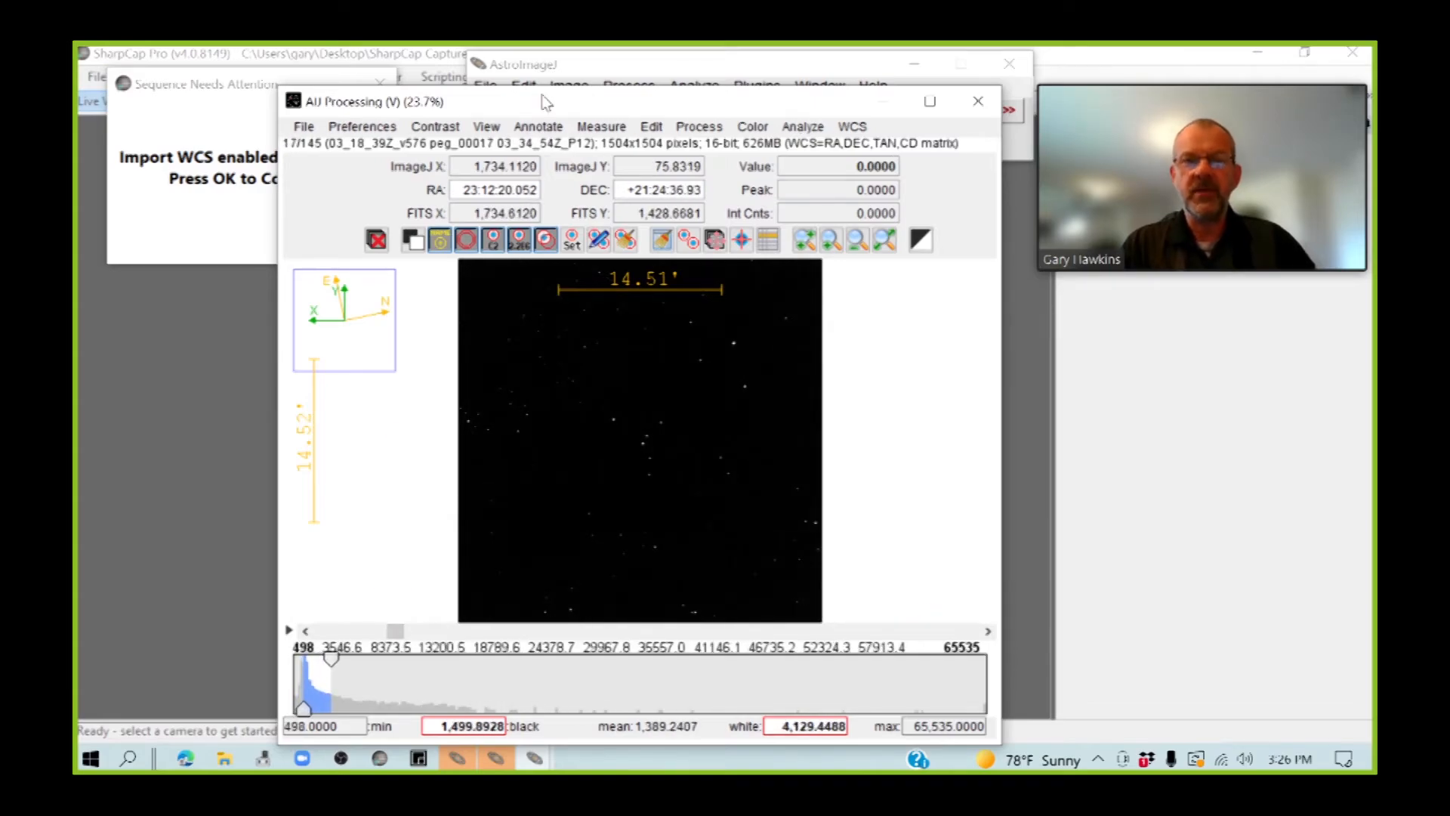
pyautogui.moveTo(769, 97); pyautogui.dragTo(912, 82)
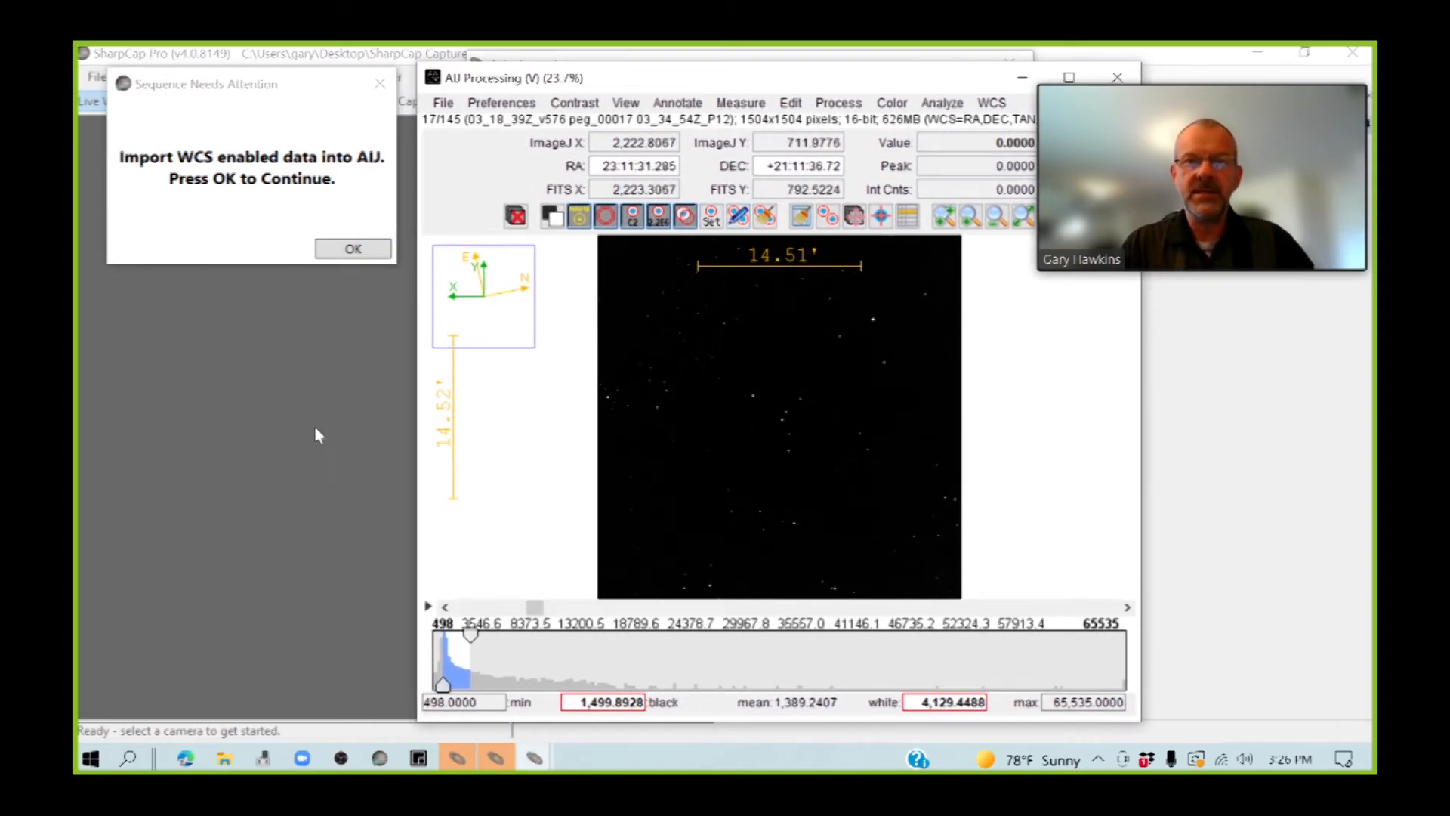
pyautogui.click(332, 250)
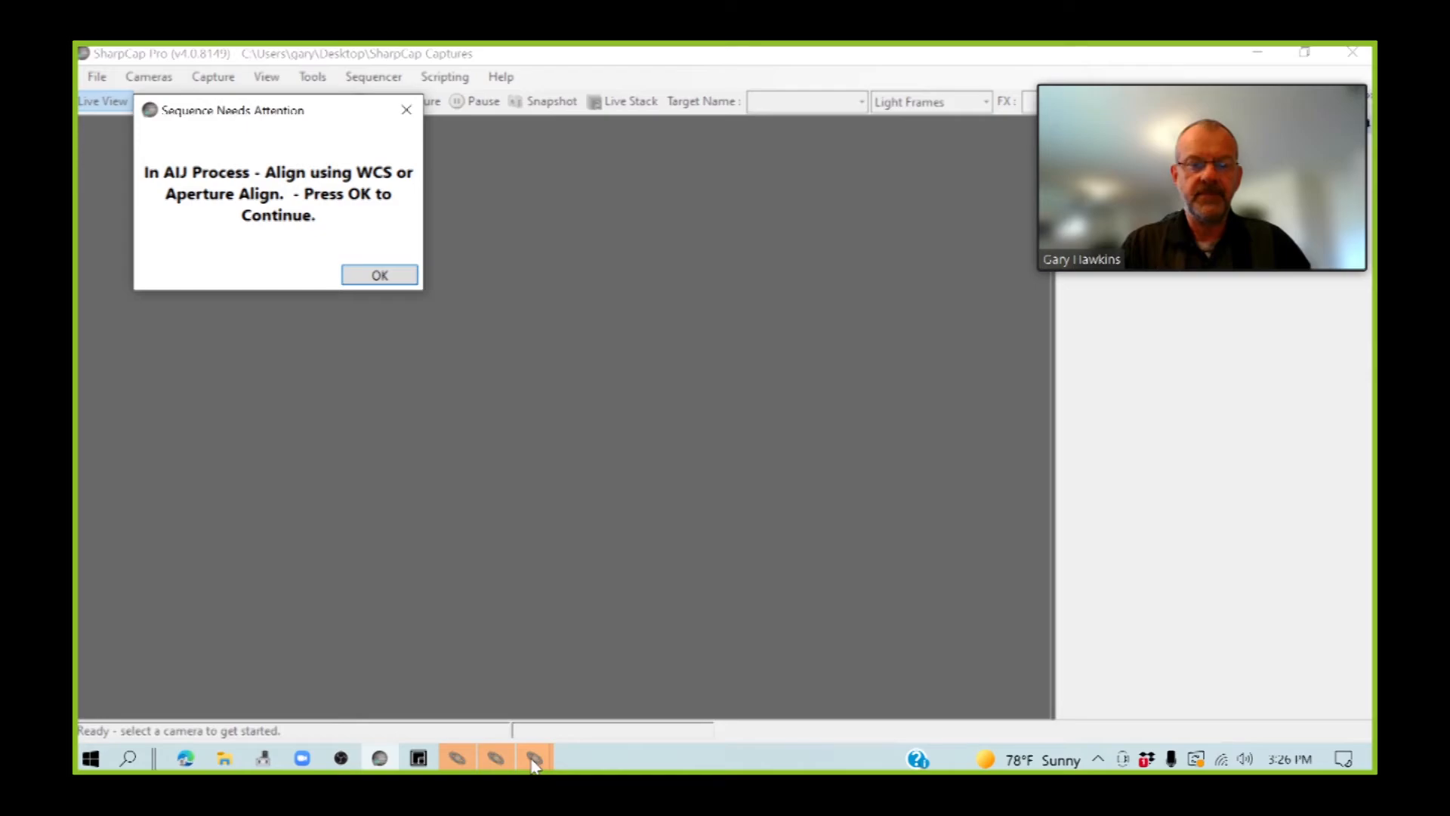
# Return the AstroImageJ stack to slice 1 and align slices 1 to 145 using only WCS headers, acknowledging the closing message
pyautogui.moveTo(533, 764)
pyautogui.click(615, 600)
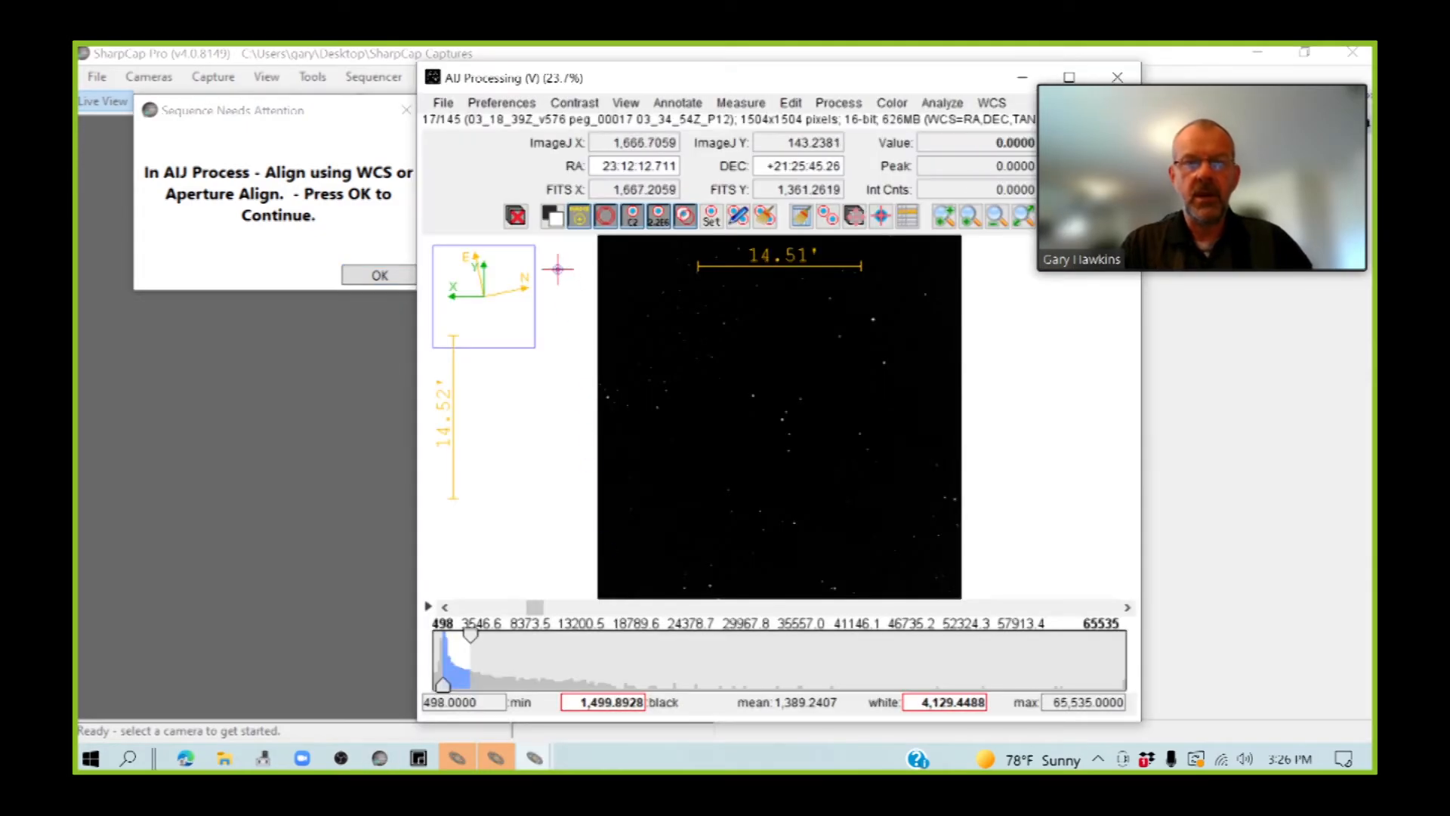
pyautogui.moveTo(536, 607); pyautogui.dragTo(417, 610)
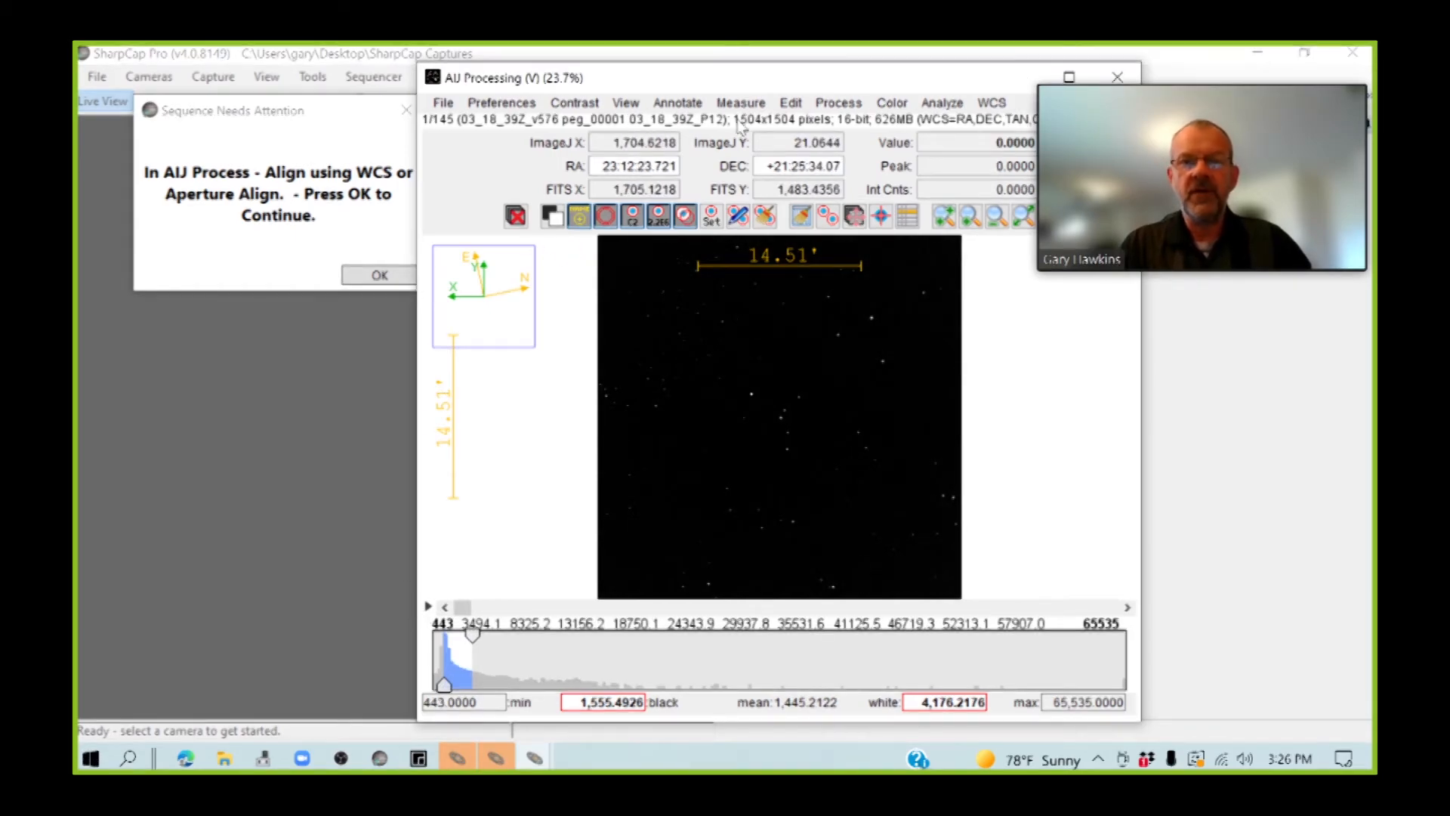
pyautogui.click(941, 103)
pyautogui.moveTo(699, 104)
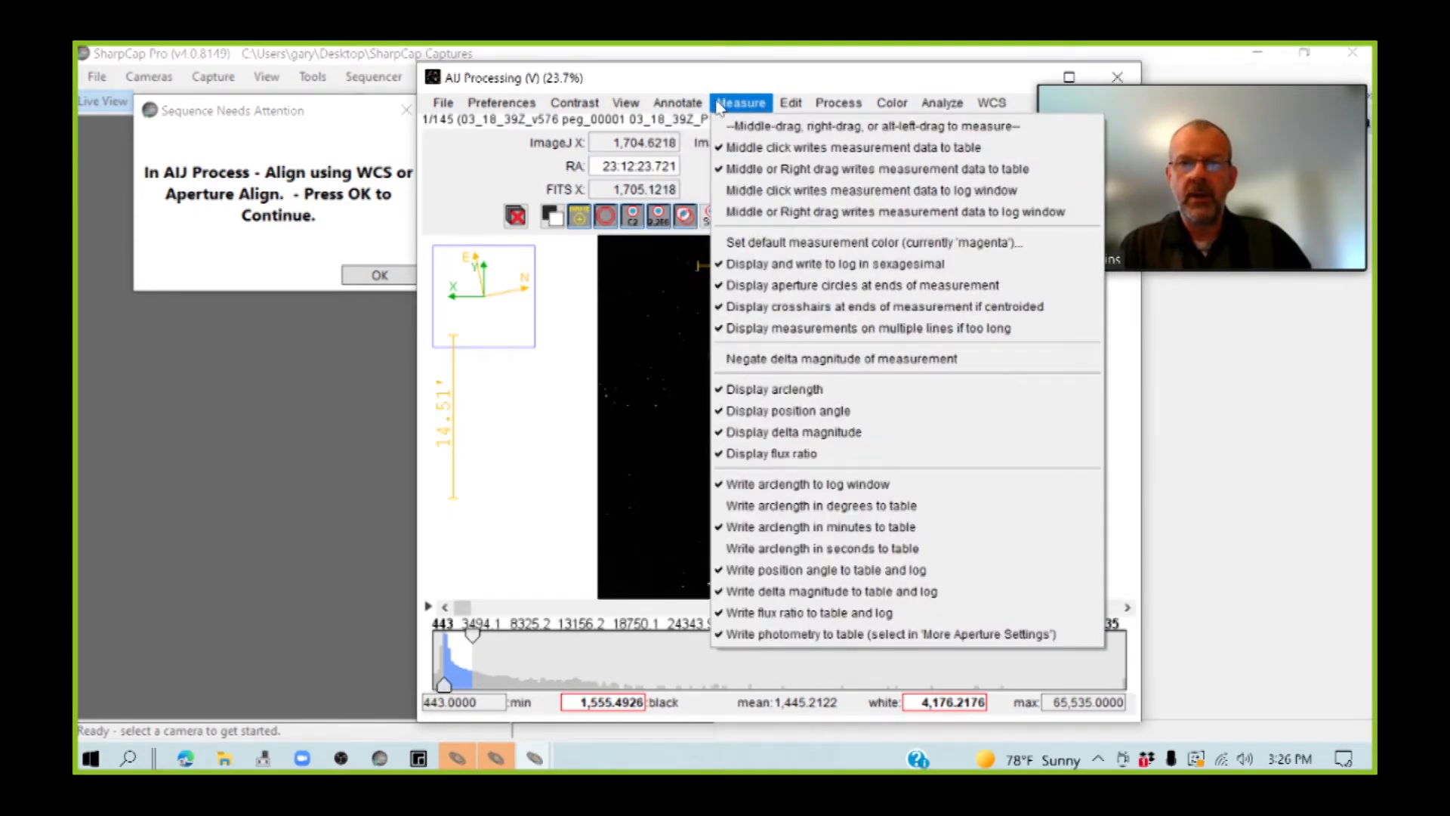
pyautogui.moveTo(838, 104)
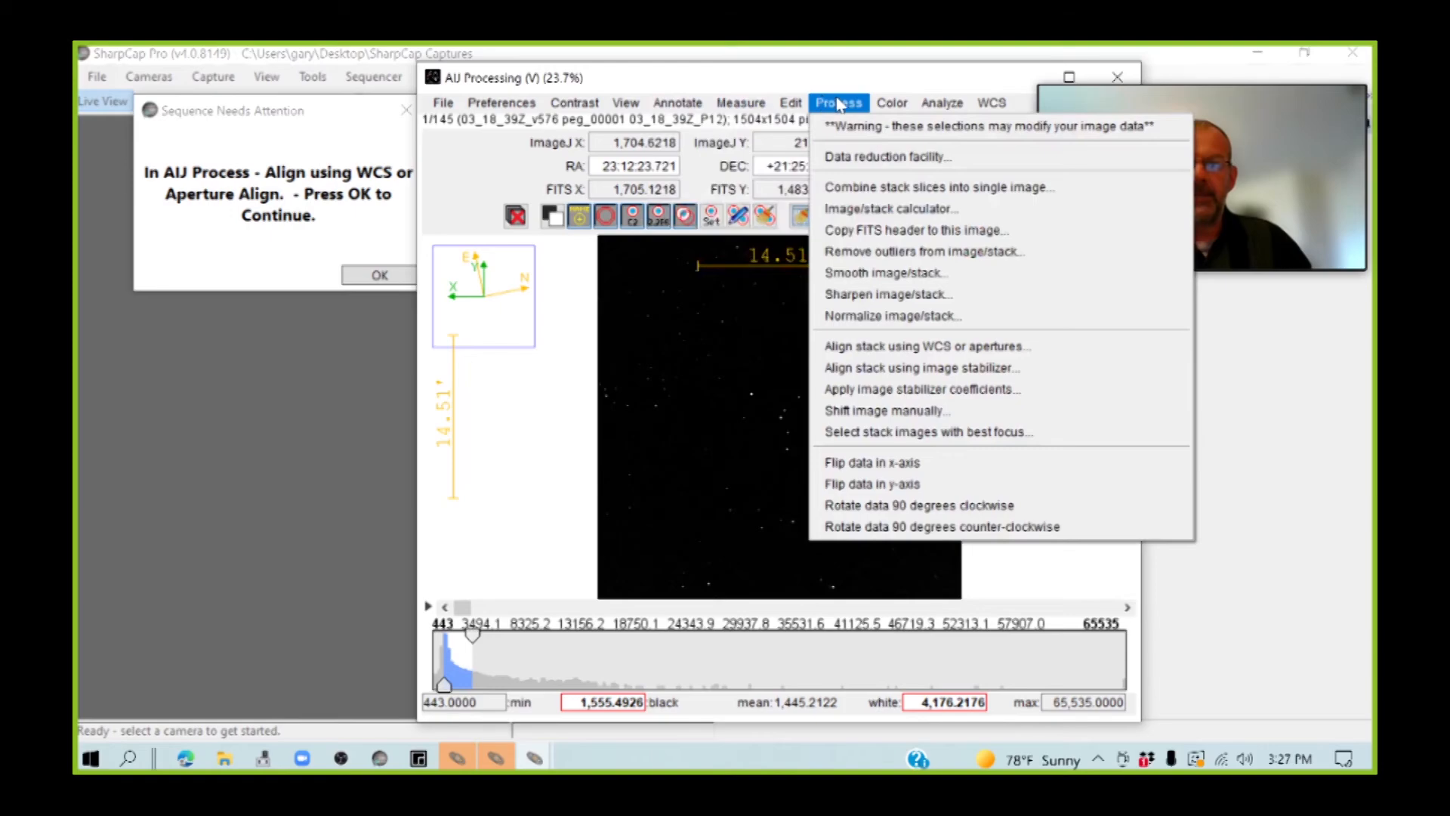
pyautogui.click(856, 349)
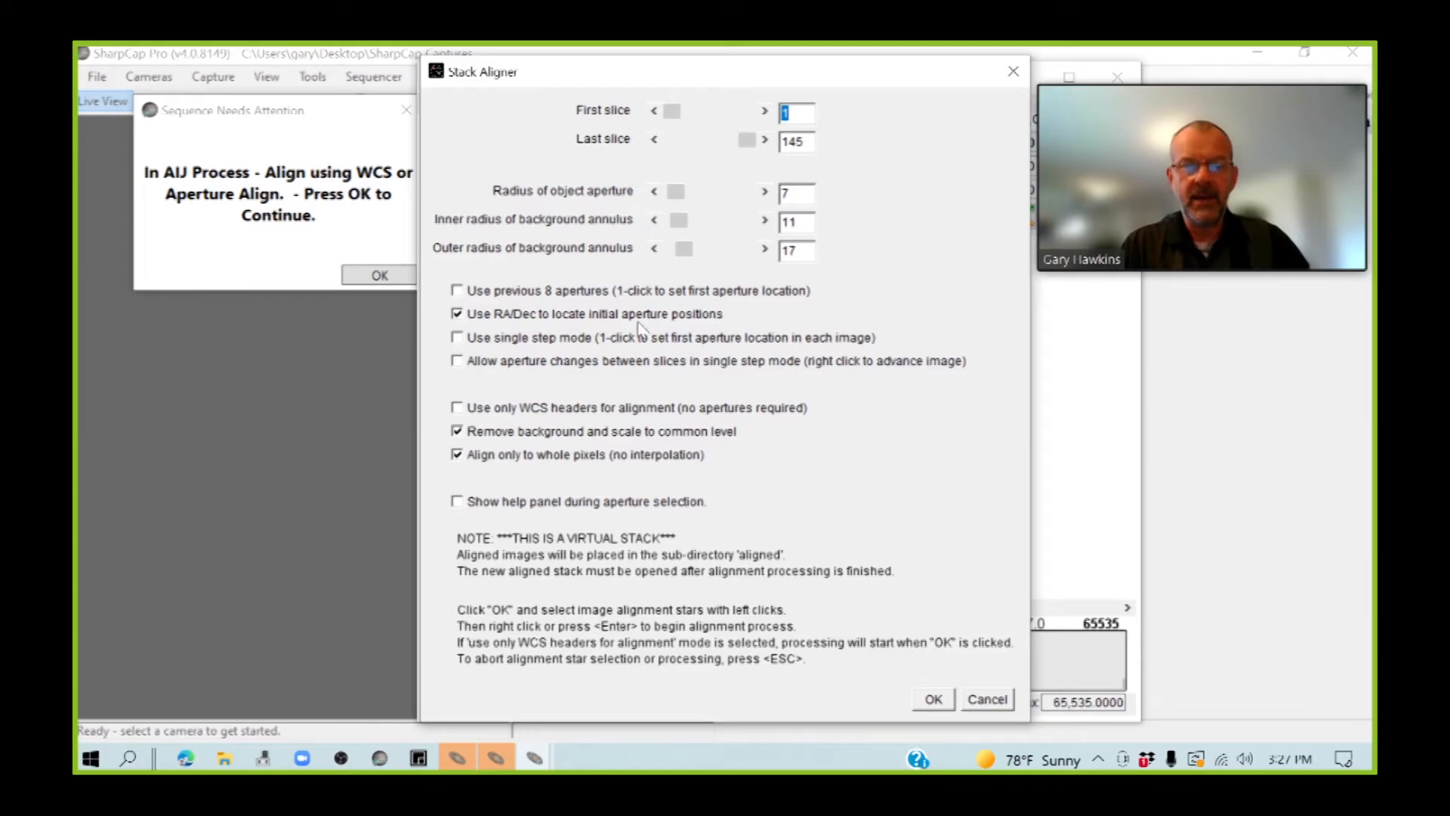
pyautogui.click(458, 408)
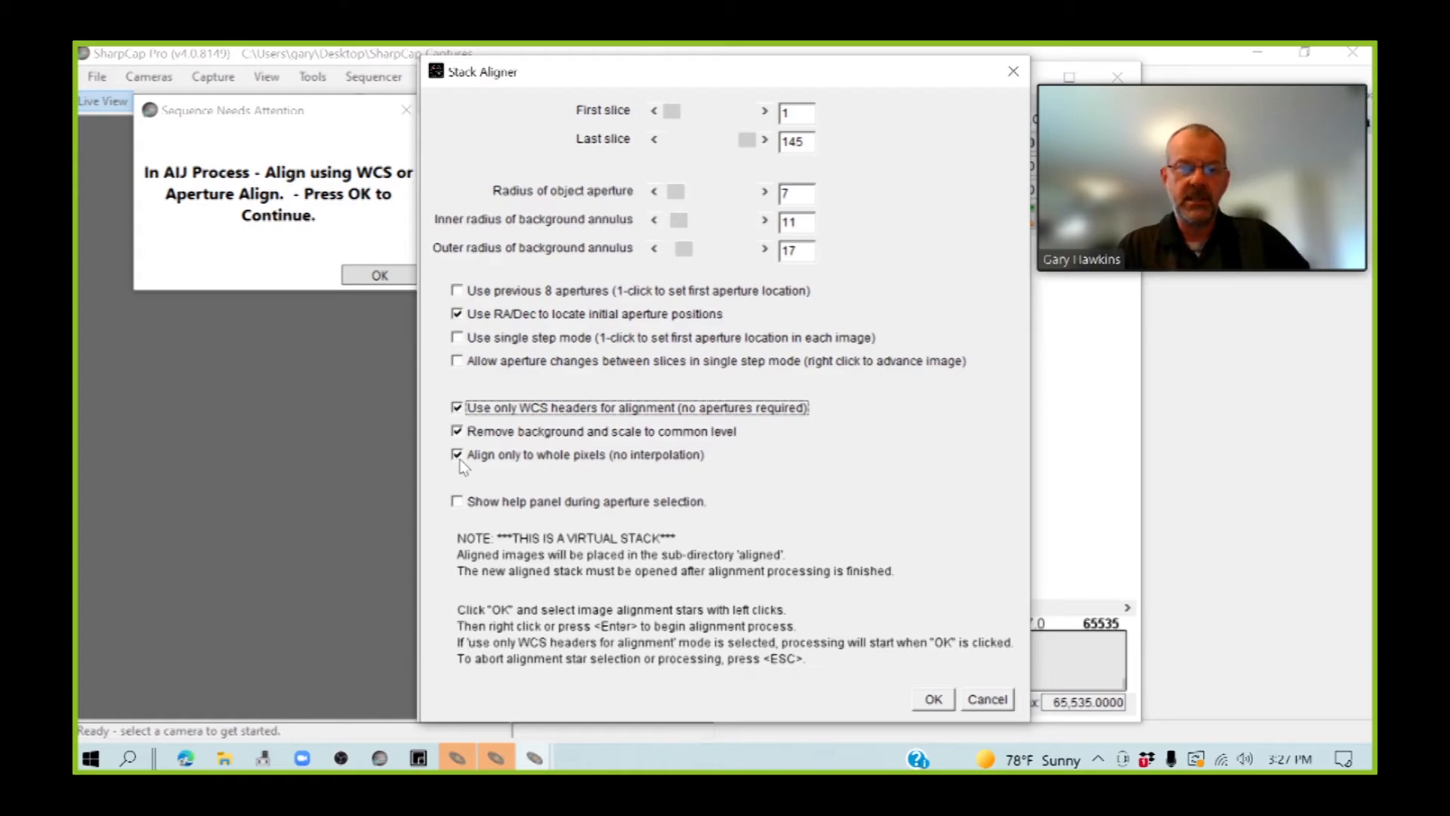
pyautogui.click(934, 702)
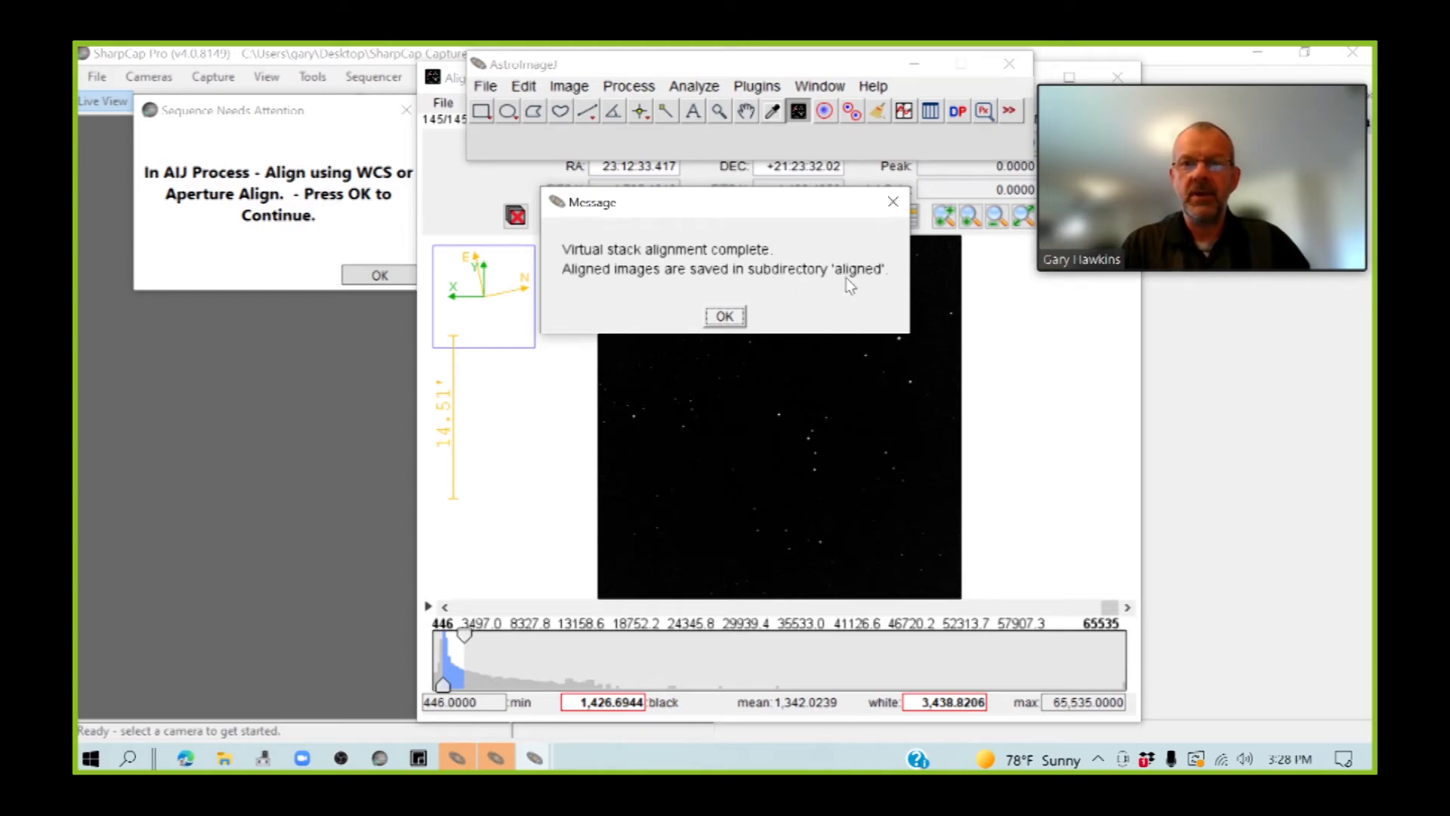
pyautogui.click(724, 317)
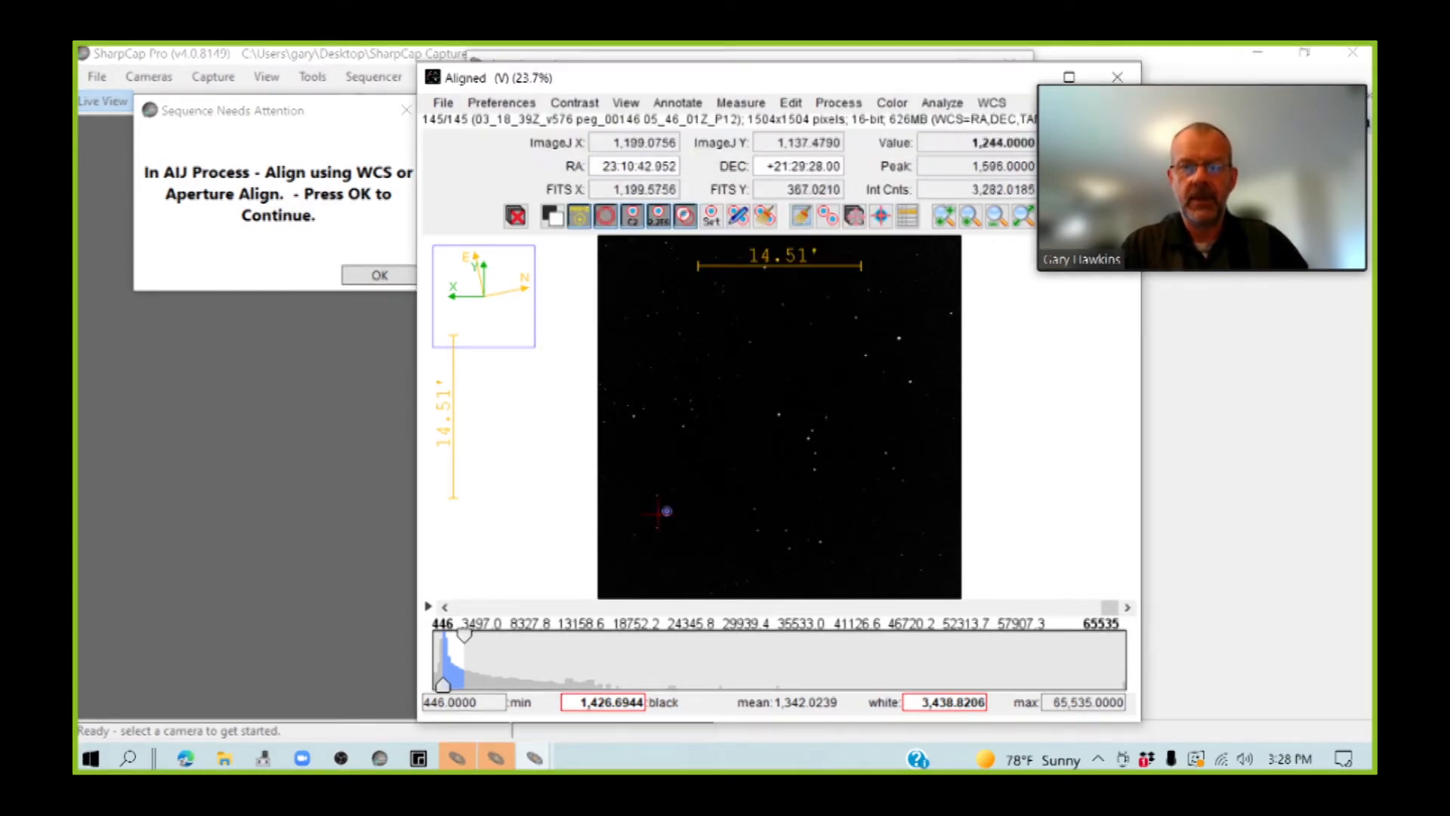
# Review the aligned stack from the last slice back to slice 3 and up to slice 31, and acknowledge SharpCap's alignment prompt
pyautogui.moveTo(1108, 608); pyautogui.dragTo(472, 608)
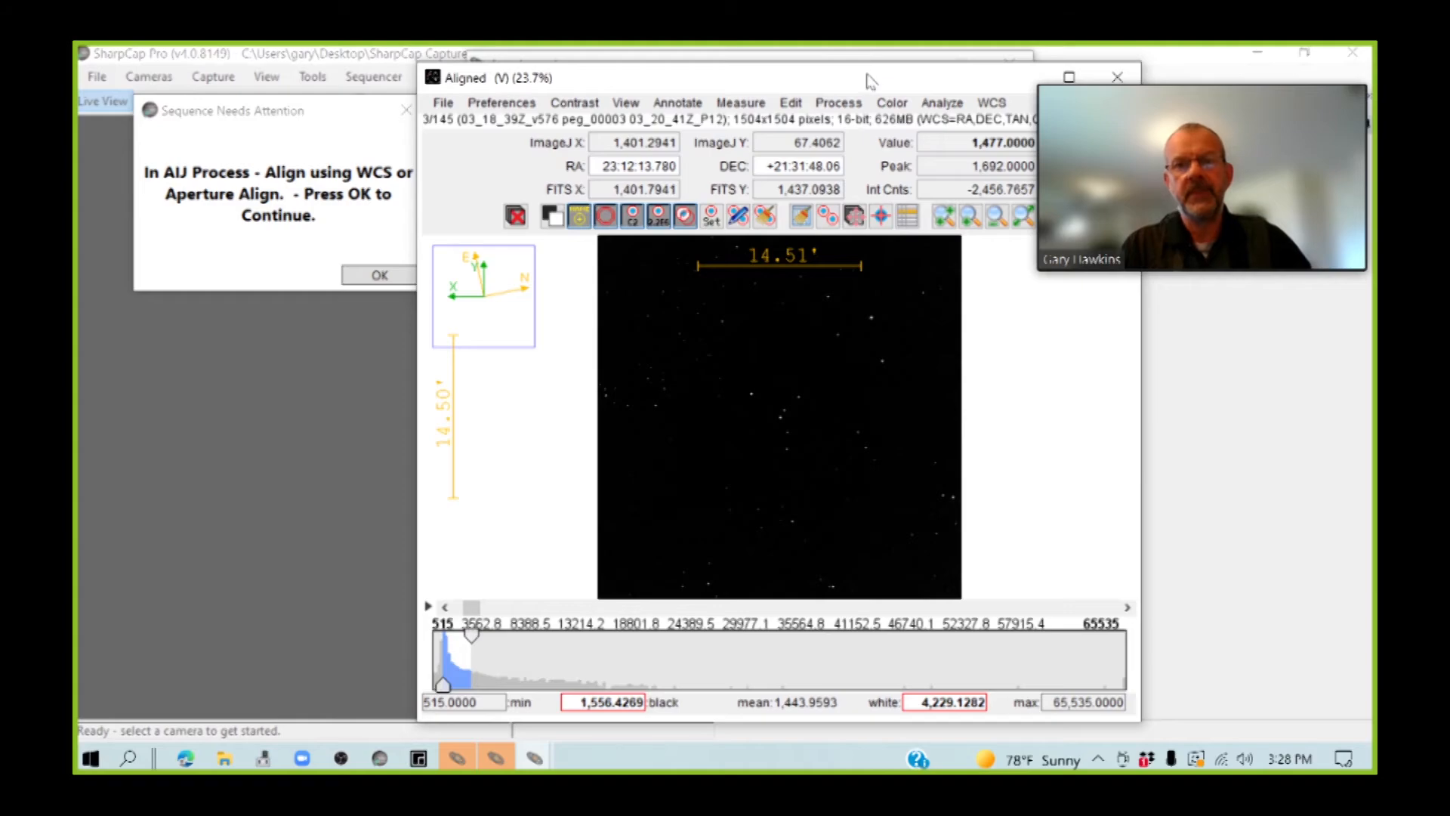
pyautogui.moveTo(515, 609); pyautogui.dragTo(596, 633)
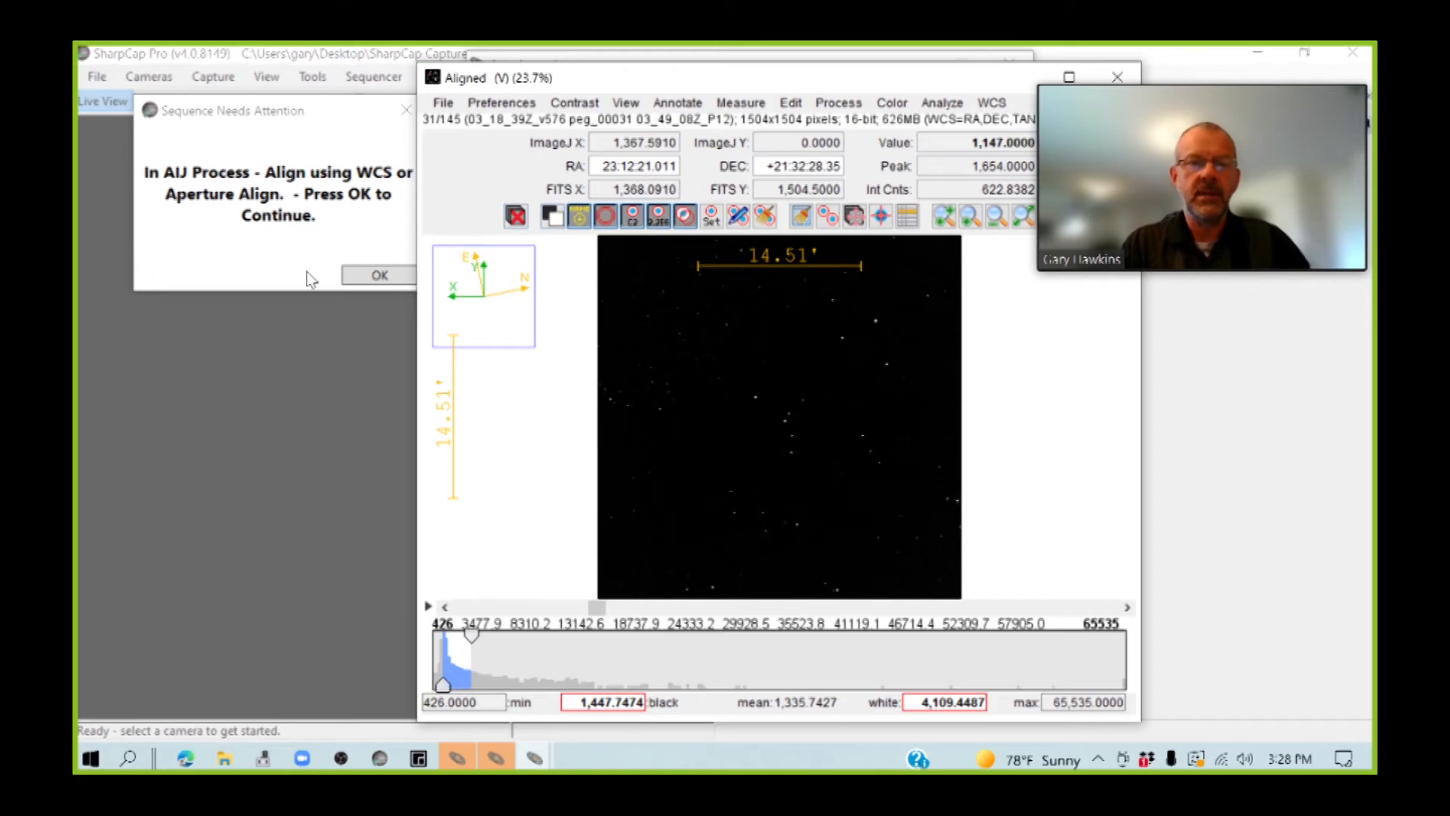
pyautogui.click(355, 277)
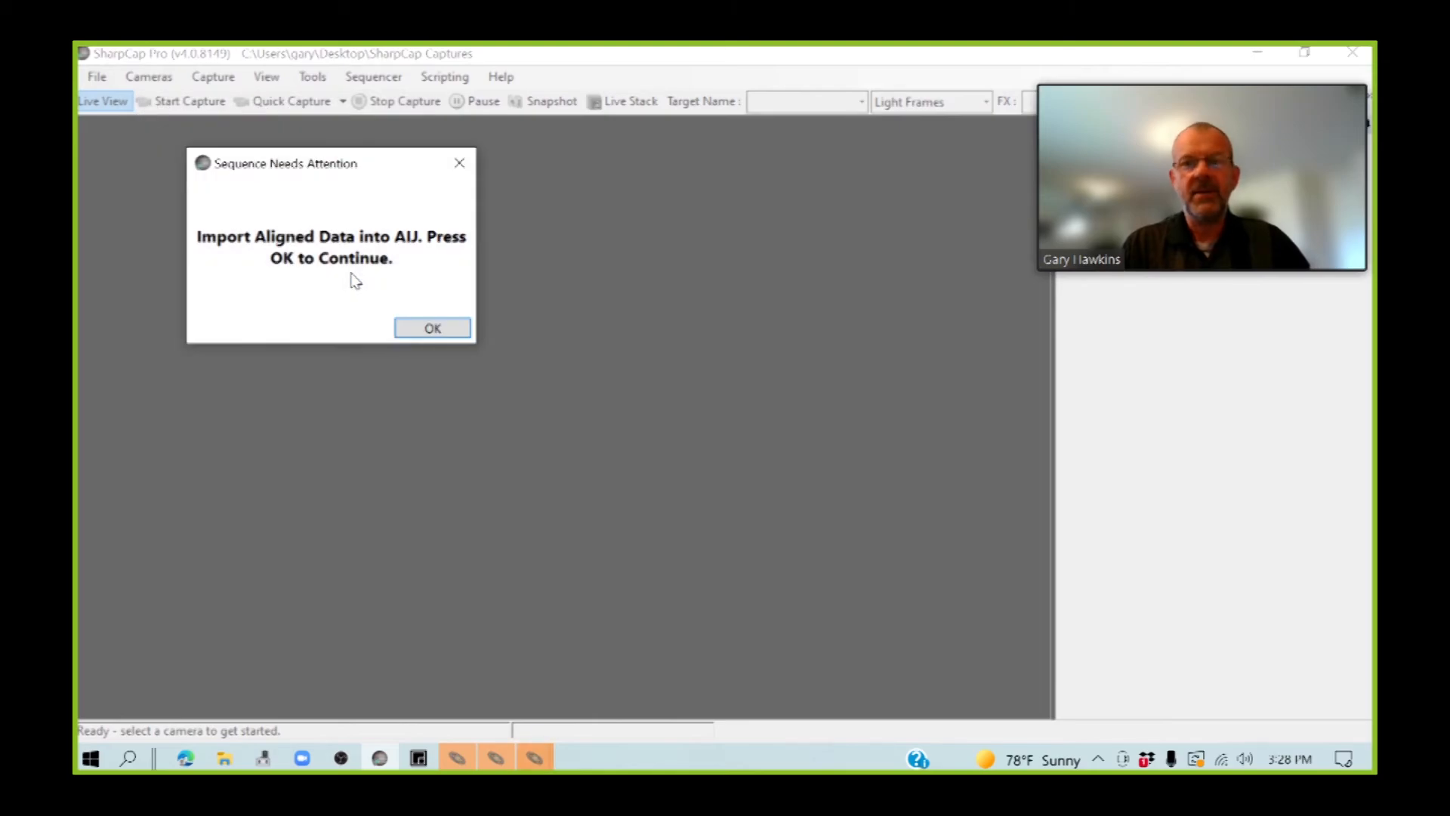
# Close the Aligned stack in AstroImageJ and import the aligned subfolder's images as a virtual-stack sequence of 145 images, starting at image 1
pyautogui.click(535, 756)
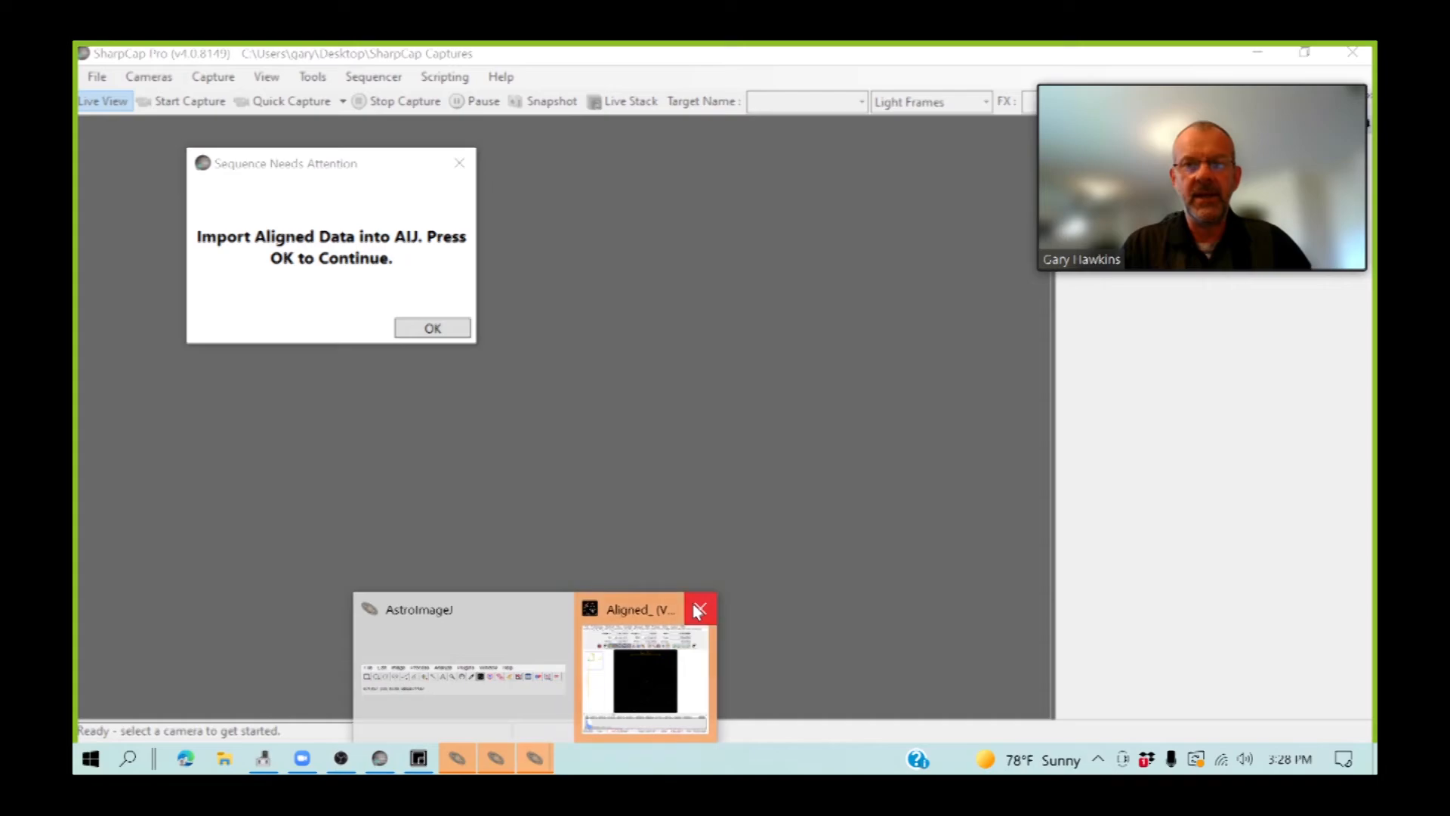
pyautogui.click(695, 609)
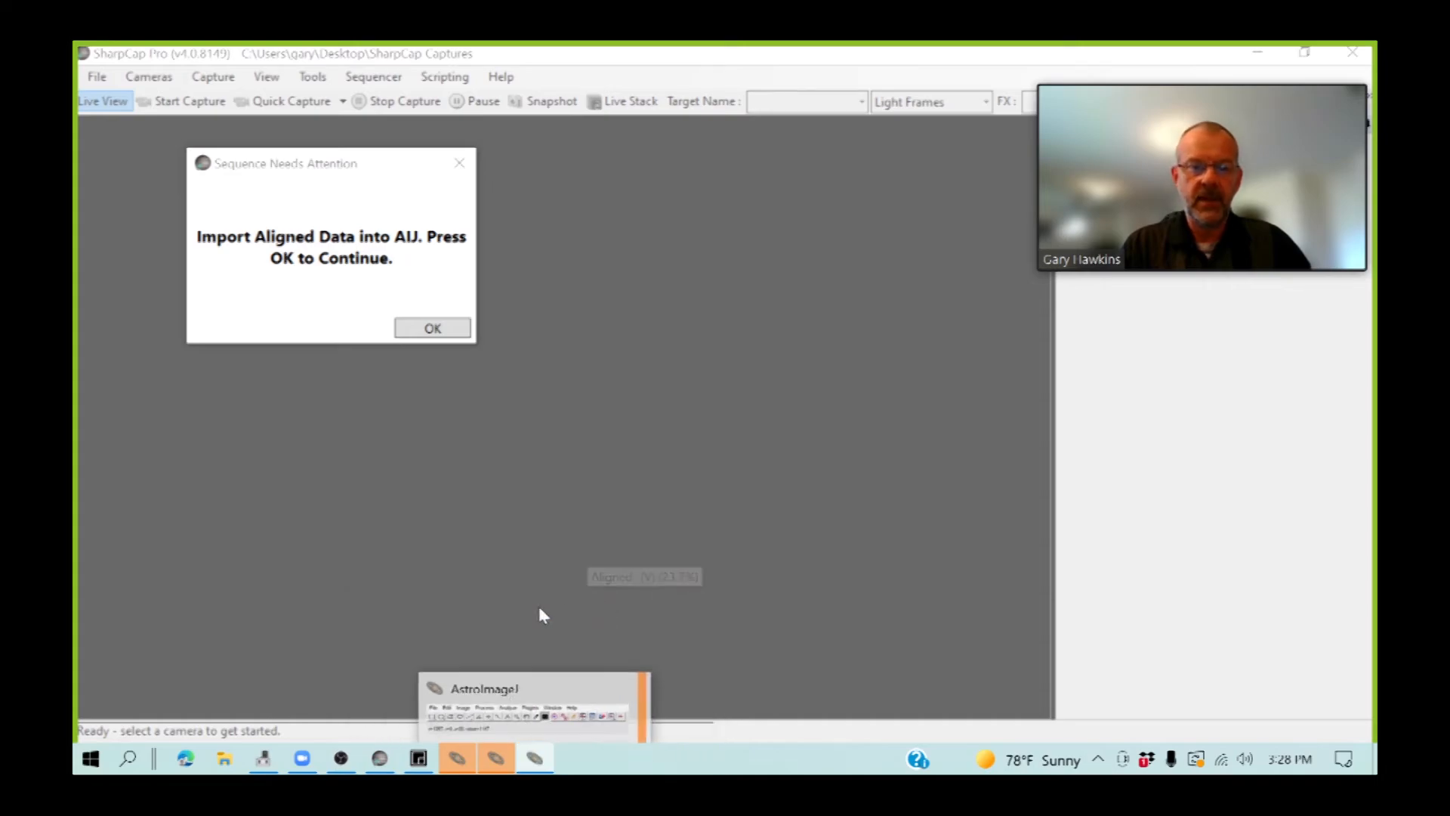
pyautogui.click(577, 678)
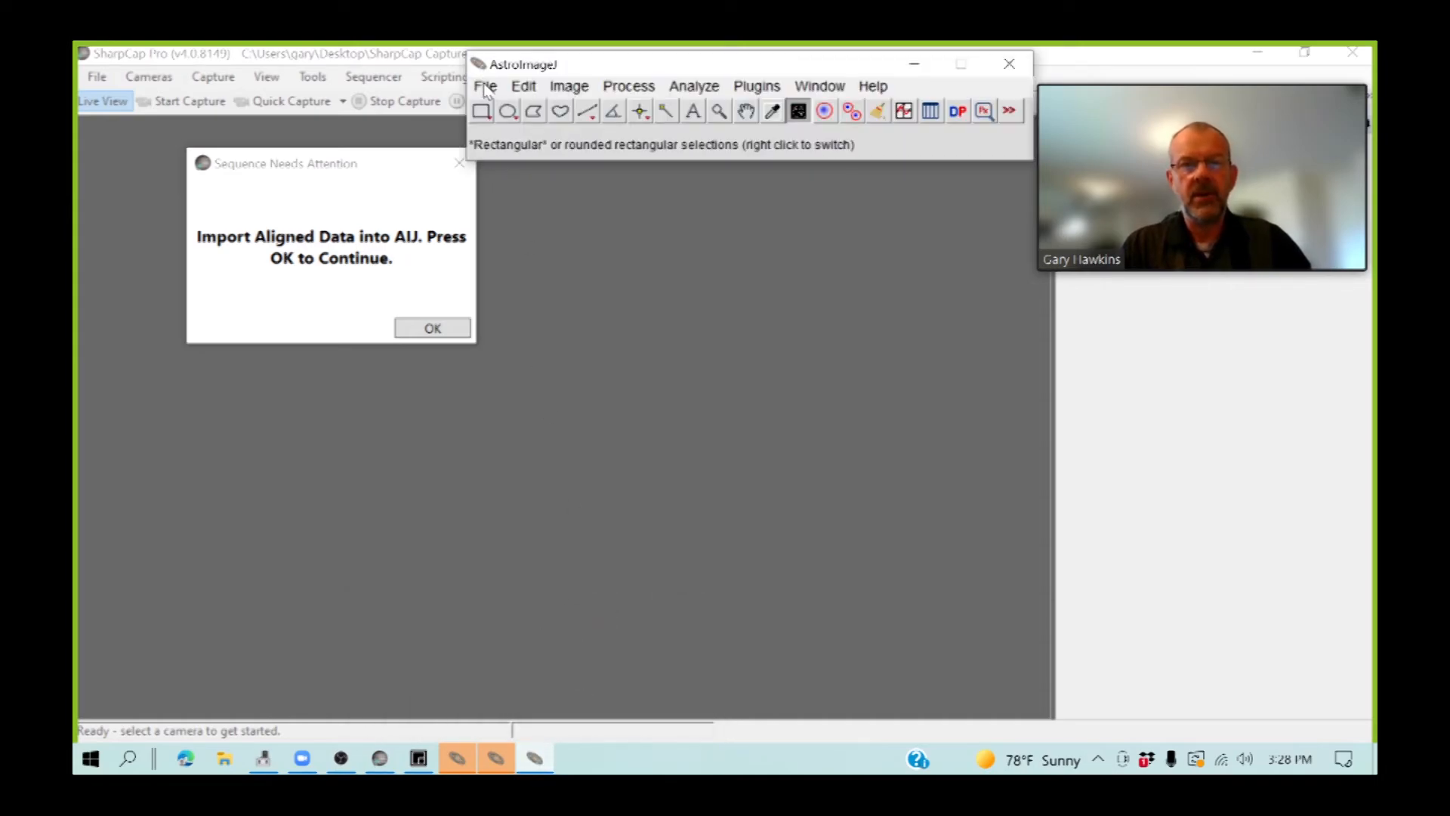
pyautogui.click(485, 86)
pyautogui.moveTo(513, 249)
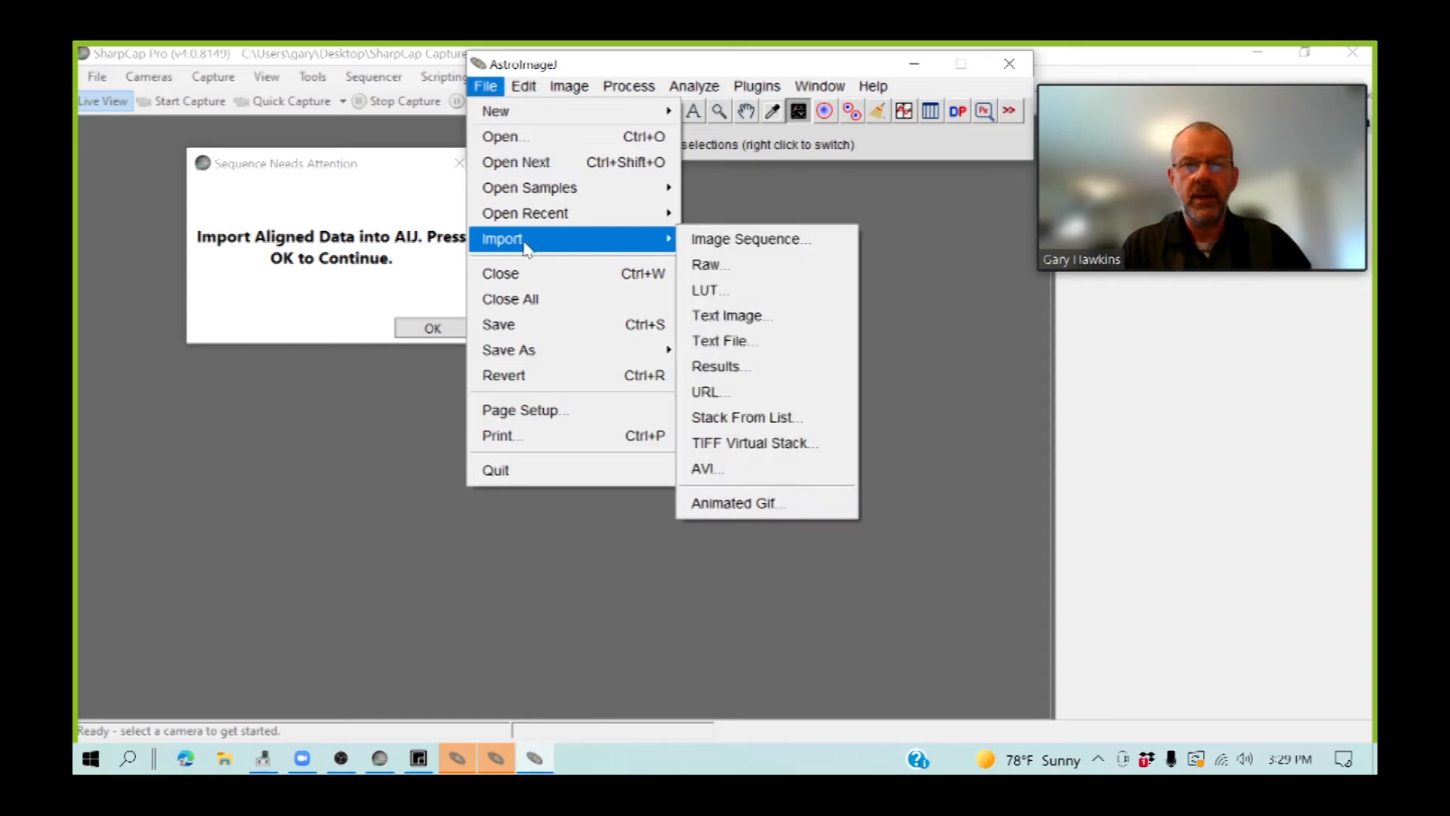
pyautogui.click(725, 237)
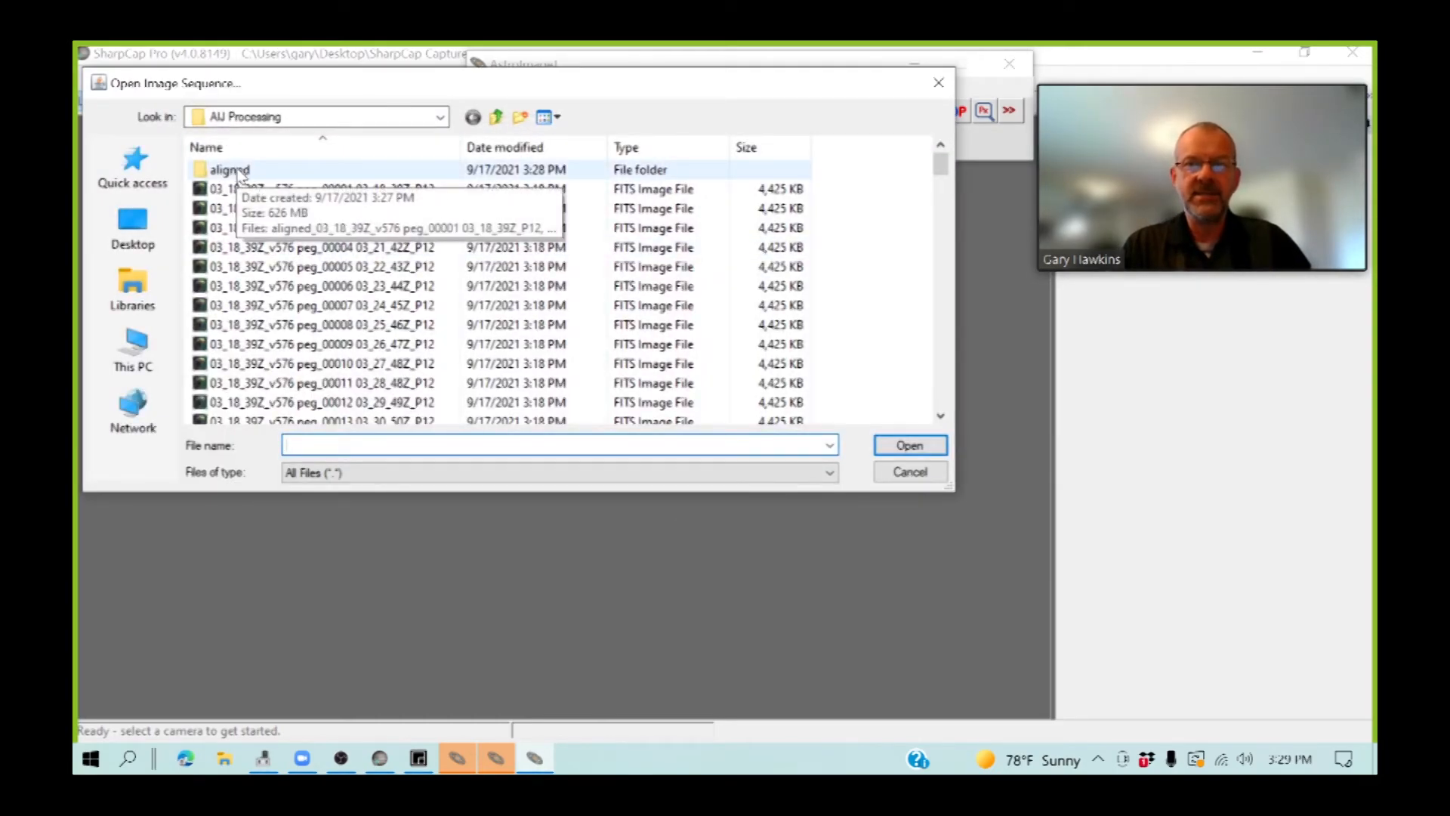
pyautogui.doubleClick(240, 175)
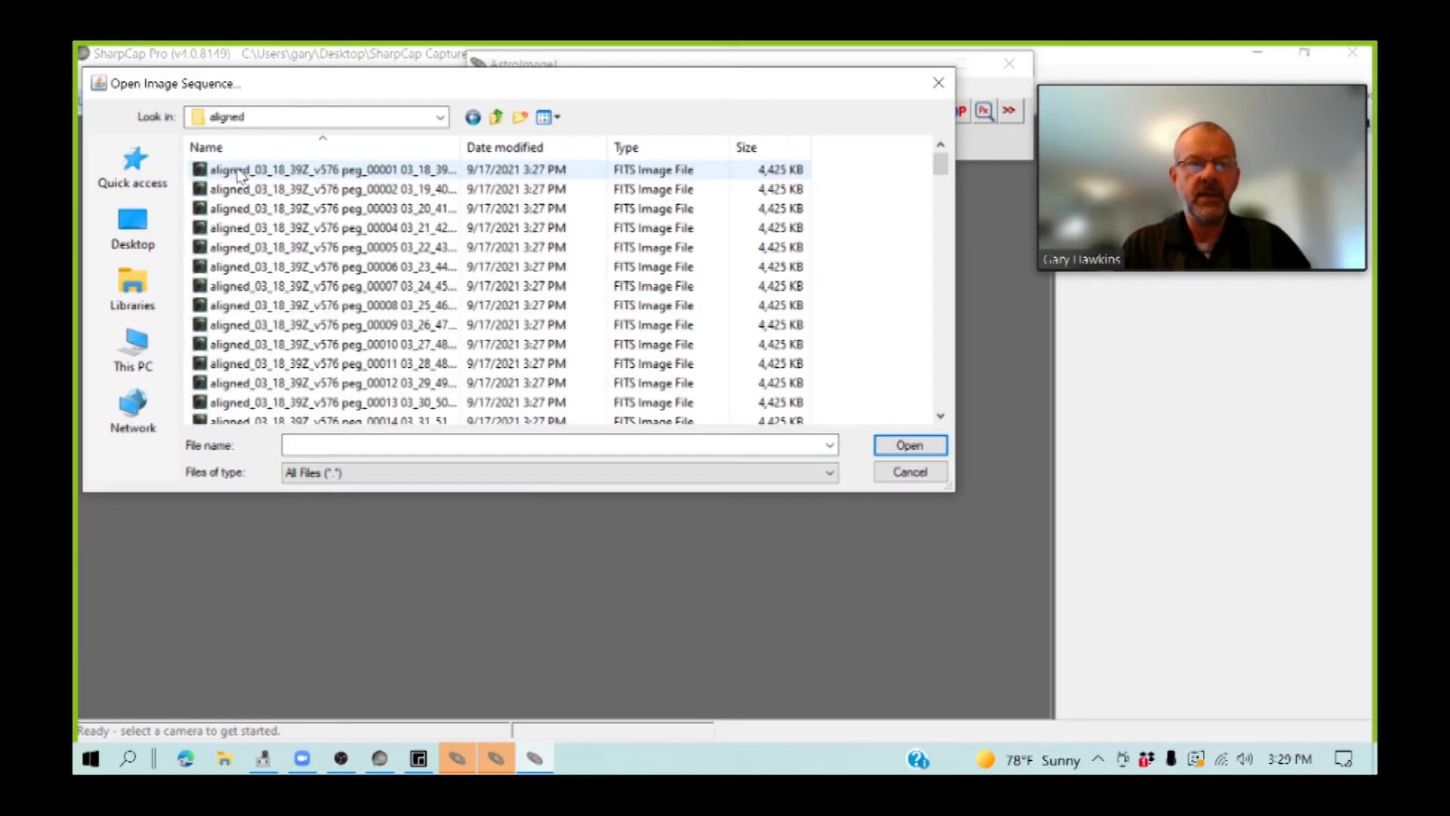
pyautogui.click(240, 170)
pyautogui.click(887, 444)
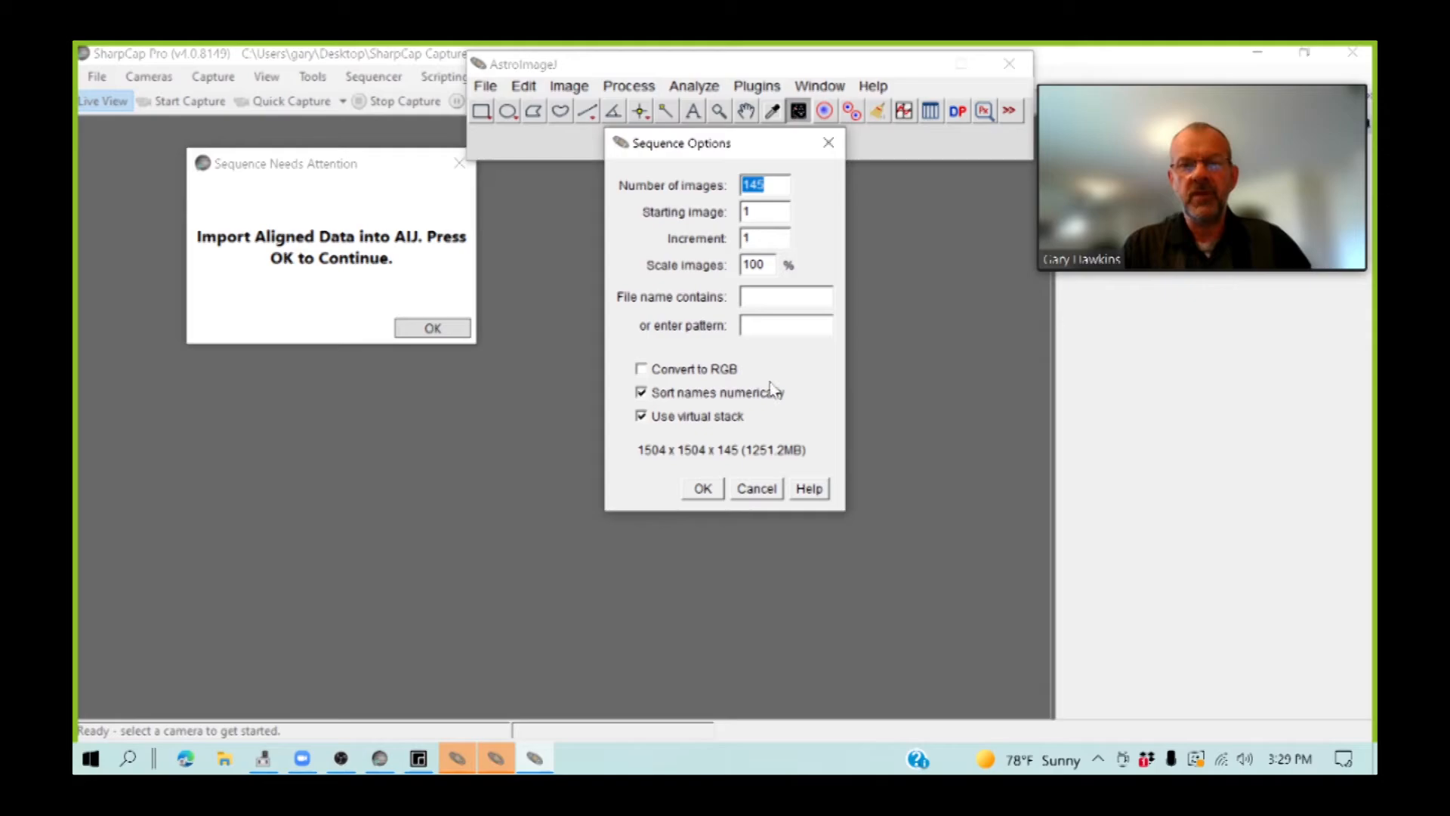
pyautogui.click(703, 489)
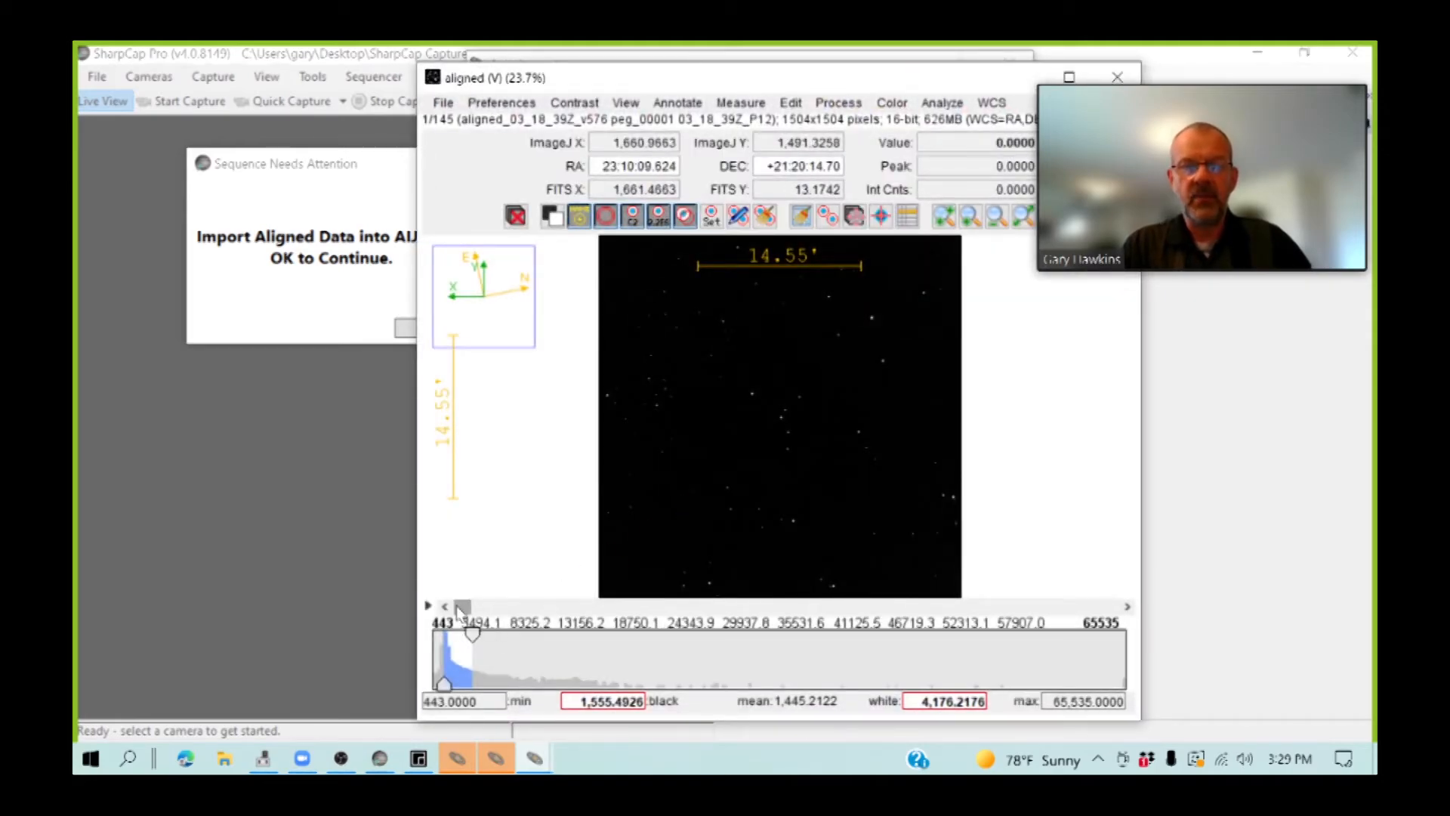
# Browse the imported aligned stack to slice 115 and acknowledge the SharpCap prompt about importing aligned data into AIJ
pyautogui.moveTo(462, 608); pyautogui.dragTo(974, 607)
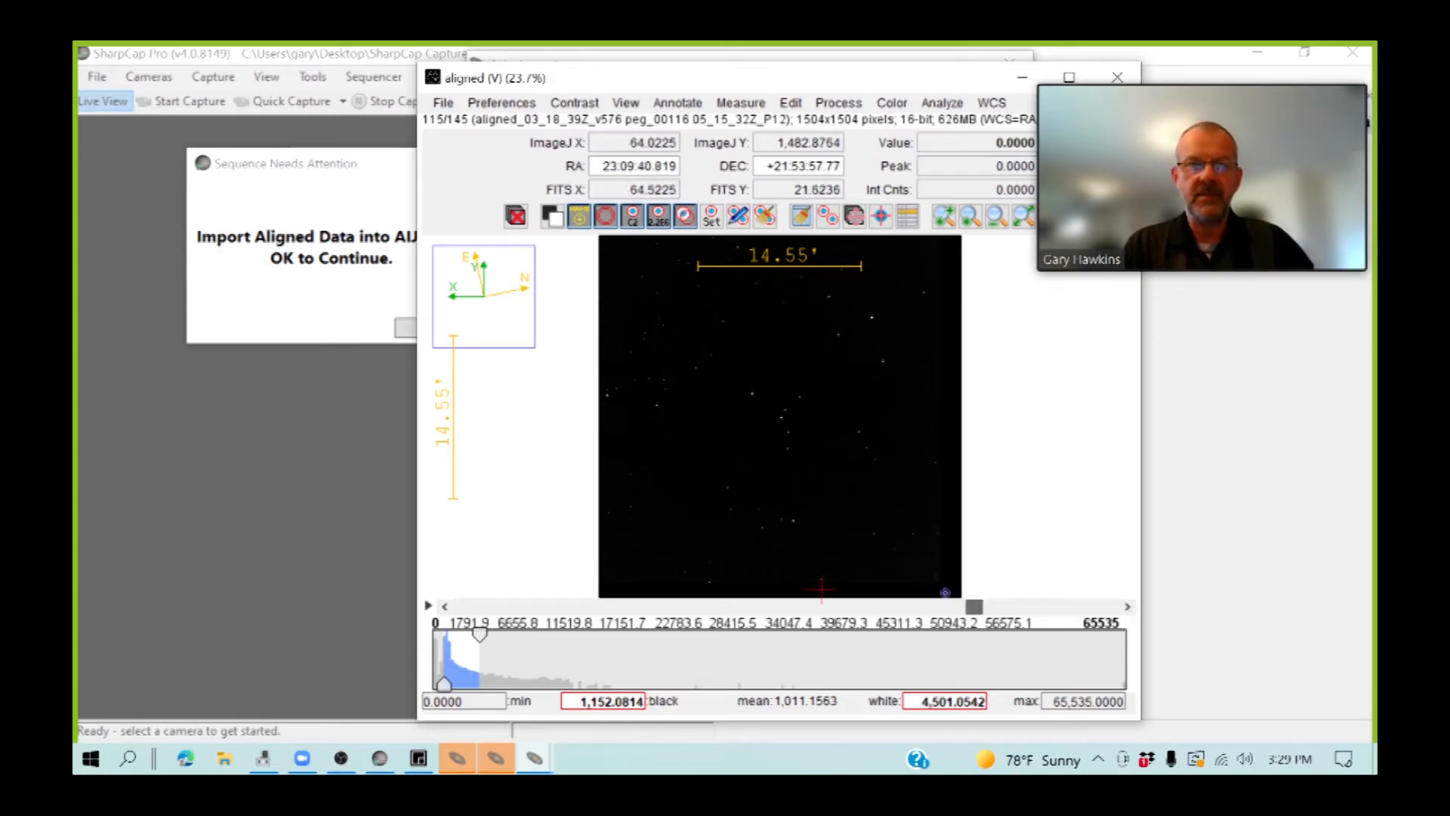
pyautogui.click(397, 337)
pyautogui.click(398, 333)
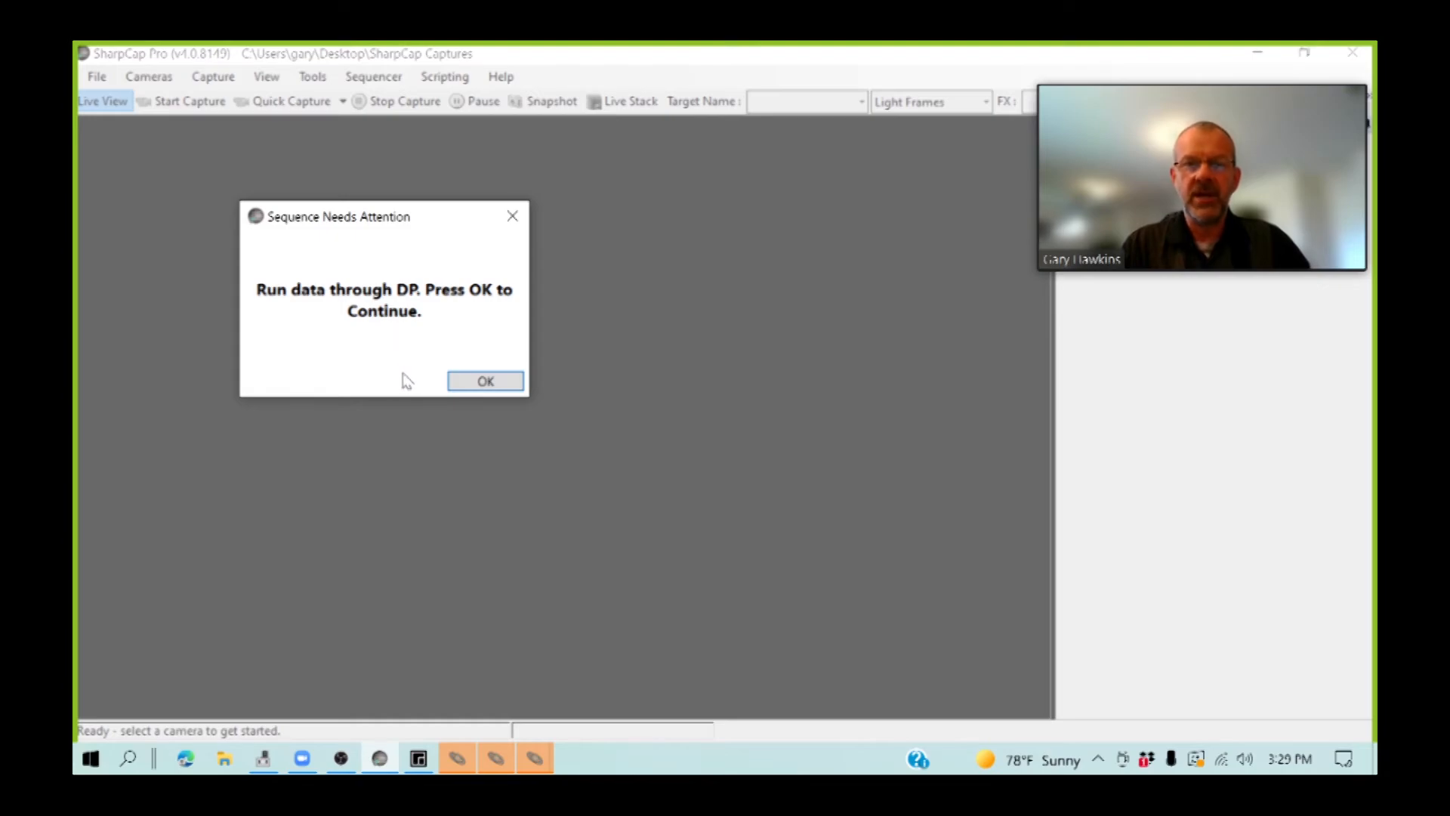
# Switch to AstroImageJ, launch the DP data processor, and minimize the DP Coordinate Converter to uncover the CCD Data Processor window
pyautogui.click(535, 758)
pyautogui.moveTo(738, 66); pyautogui.dragTo(734, 149)
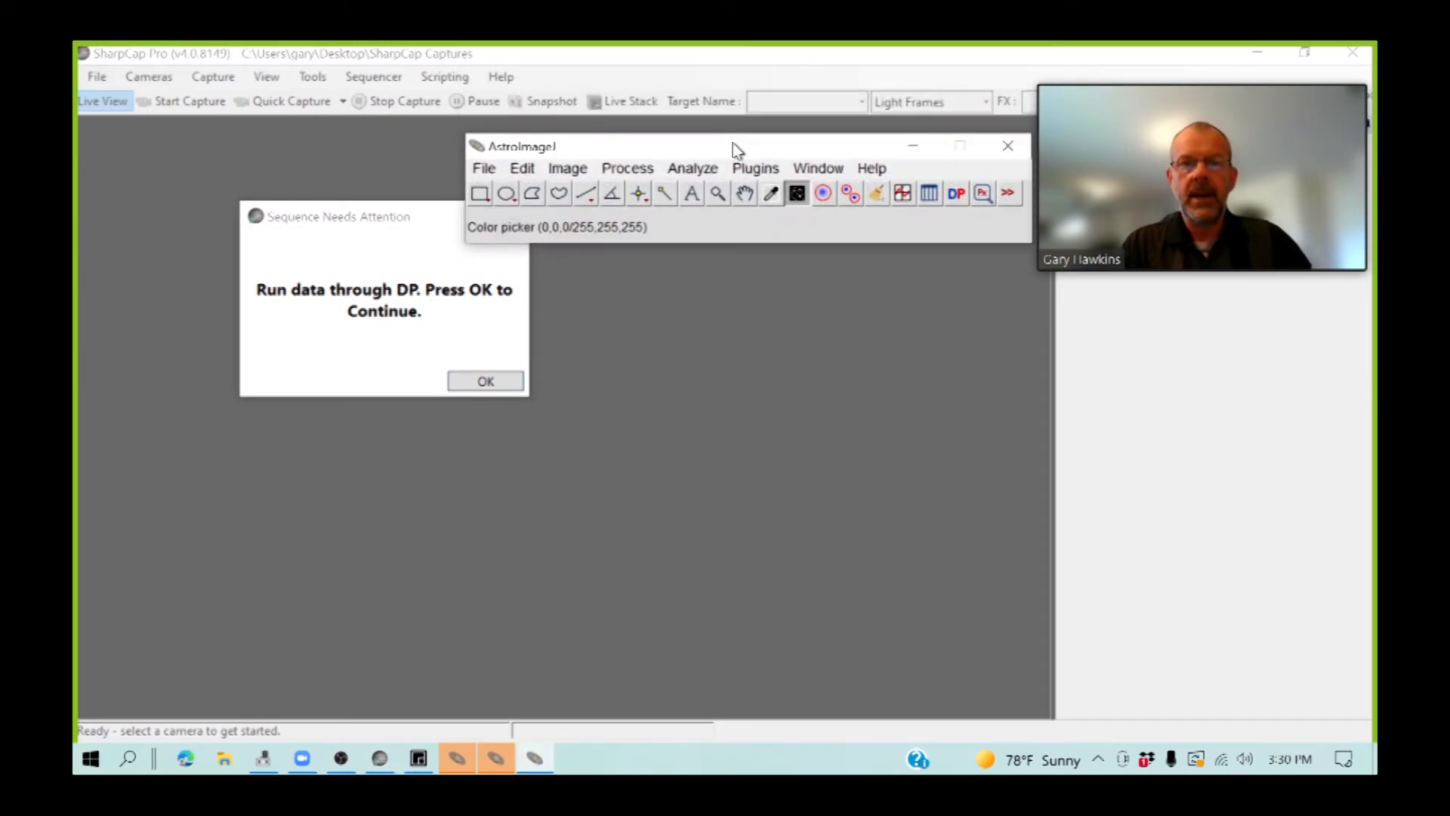
pyautogui.click(956, 193)
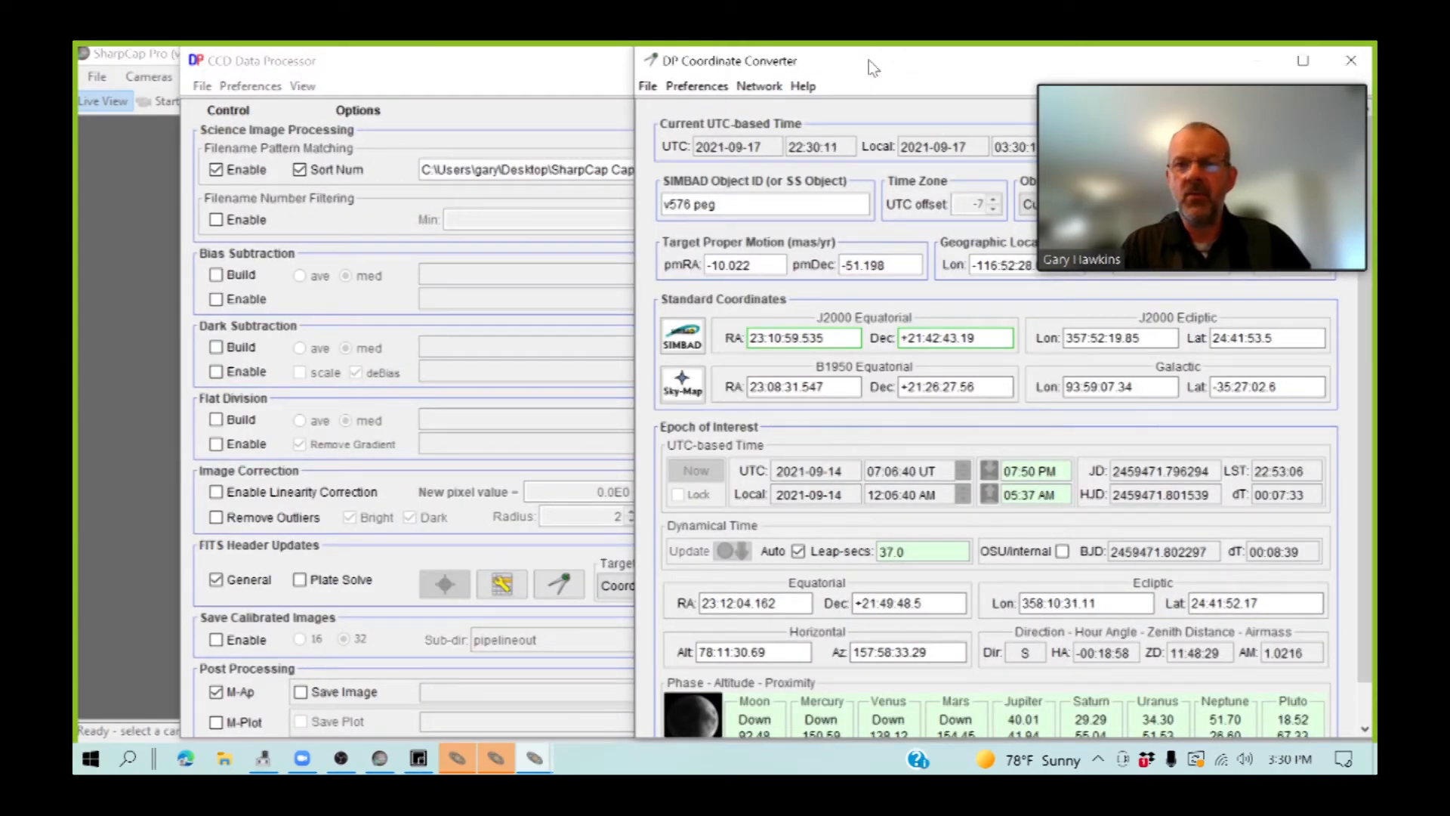
pyautogui.moveTo(874, 68); pyautogui.dragTo(480, 70)
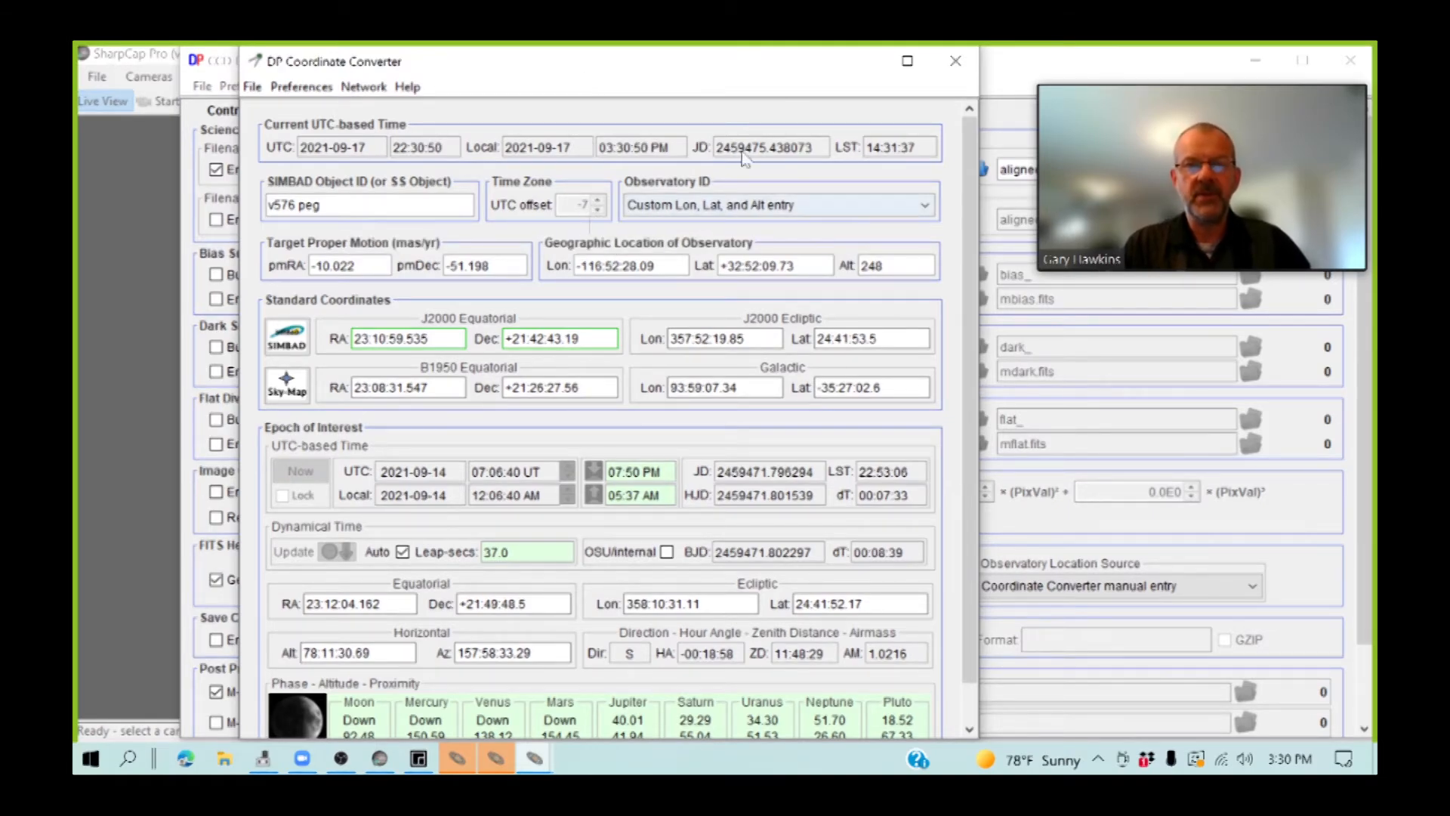
pyautogui.click(861, 63)
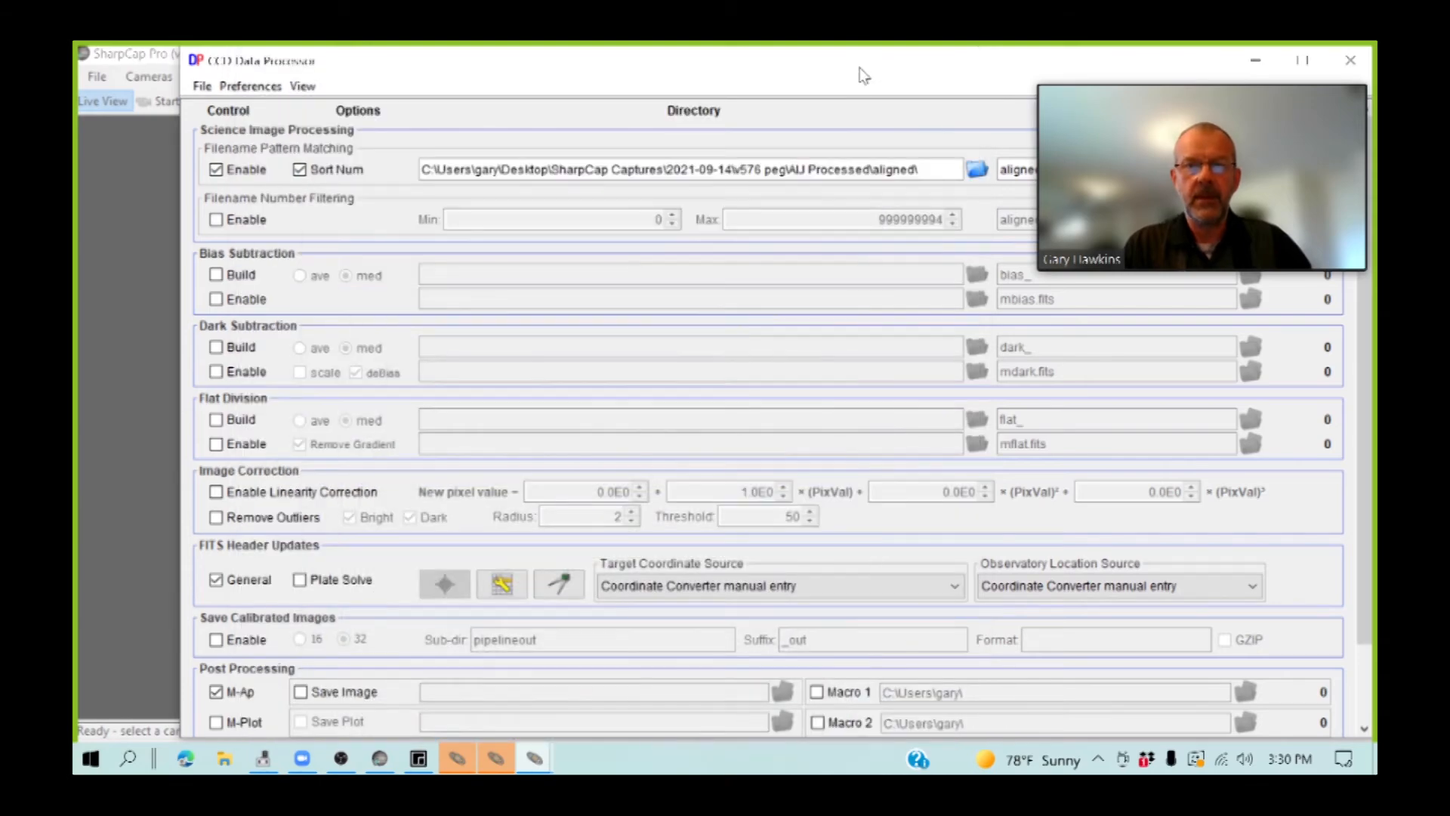
# Reposition the CCD Data Processor window so its filename pattern and totals columns are uncovered
pyautogui.moveTo(723, 79); pyautogui.dragTo(662, 79)
pyautogui.moveTo(1120, 98)
pyautogui.moveTo(1121, 82); pyautogui.dragTo(1042, 223)
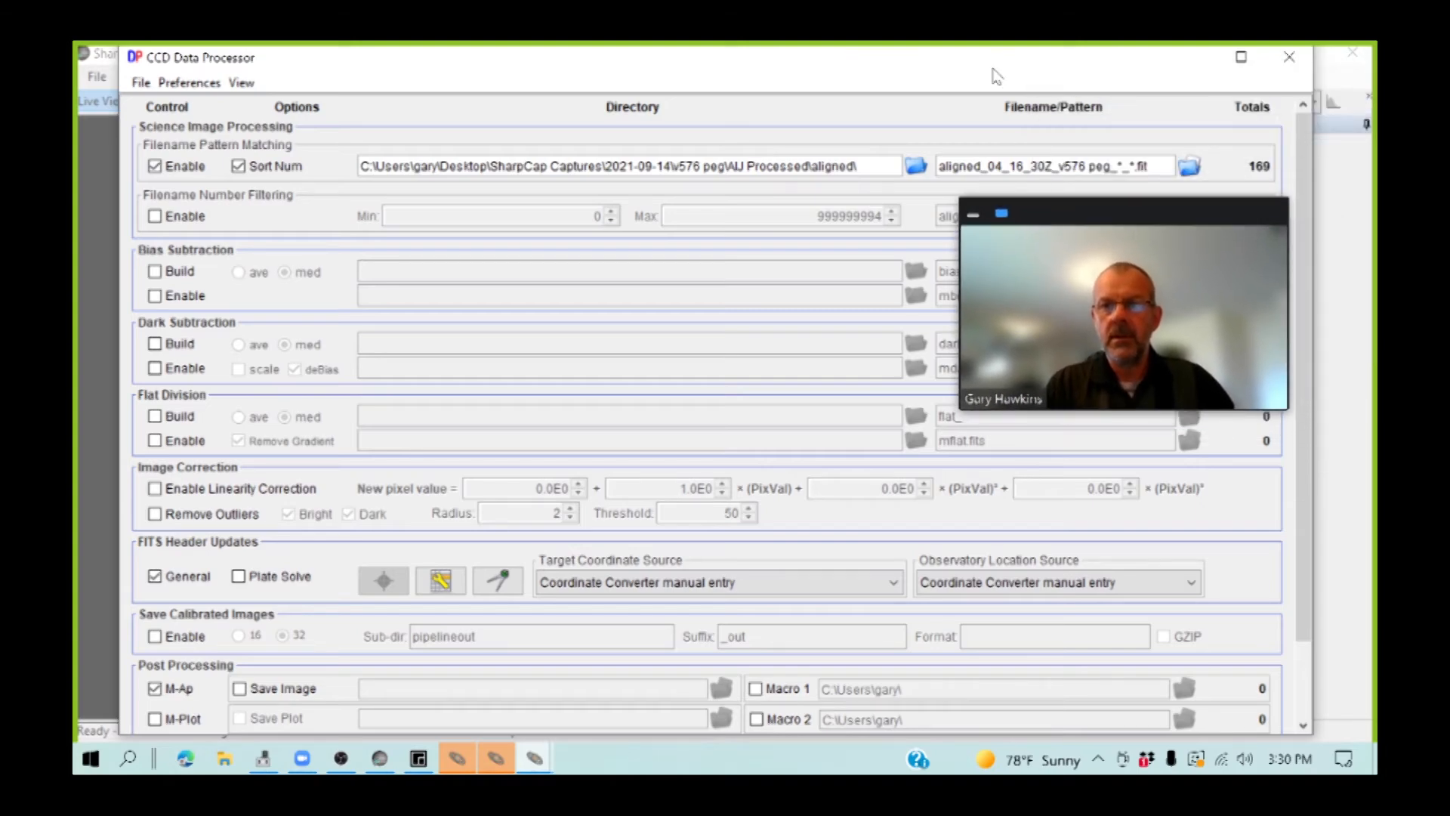
pyautogui.moveTo(988, 72)
pyautogui.mouseDown()
pyautogui.moveTo(1016, 80)
pyautogui.moveTo(995, 74)
pyautogui.mouseUp()
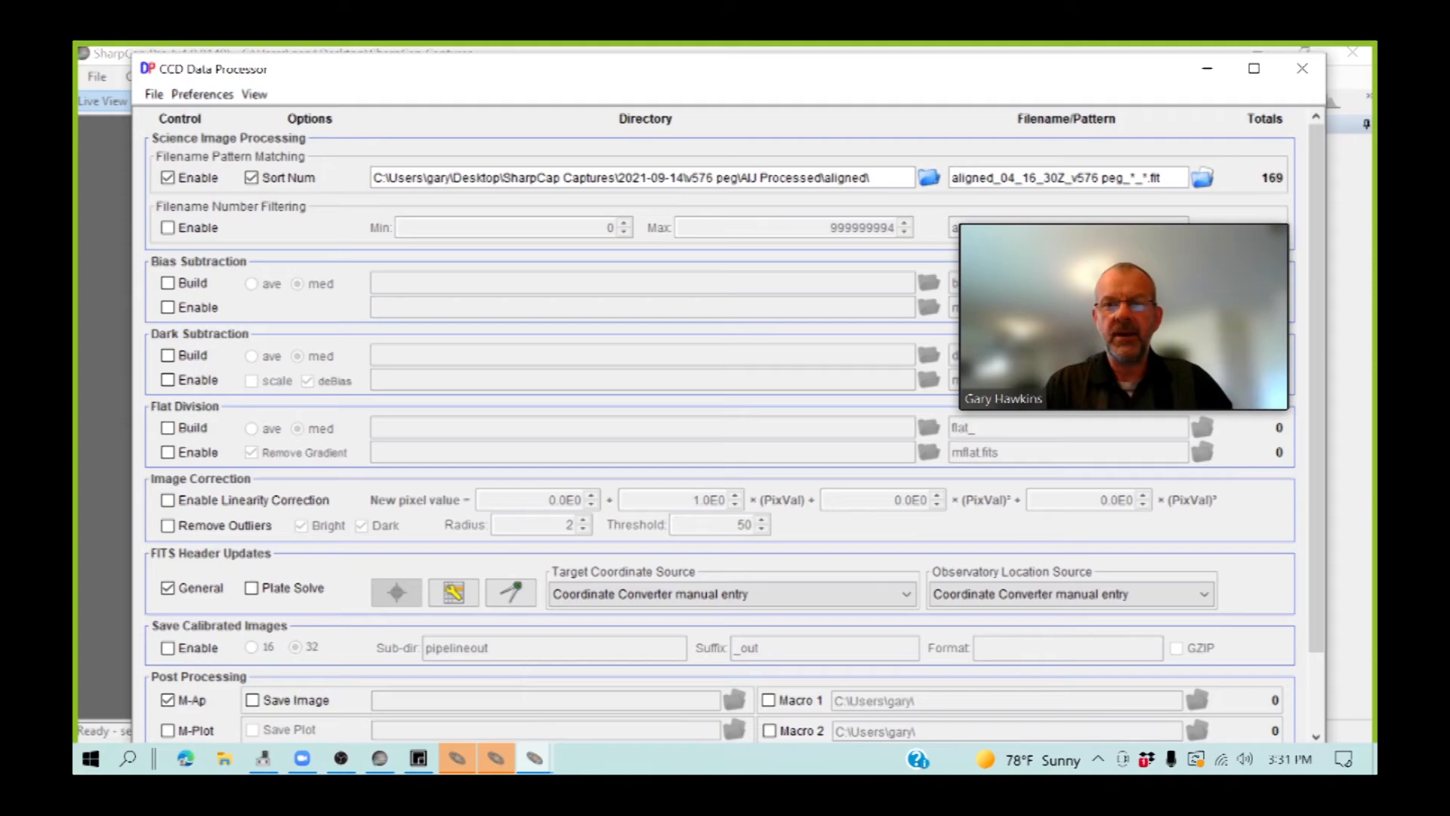
# Set the science image directory to SharpCap Captures\2021-09-15\v576 peg\AIJ Processing\aligned
pyautogui.click(929, 178)
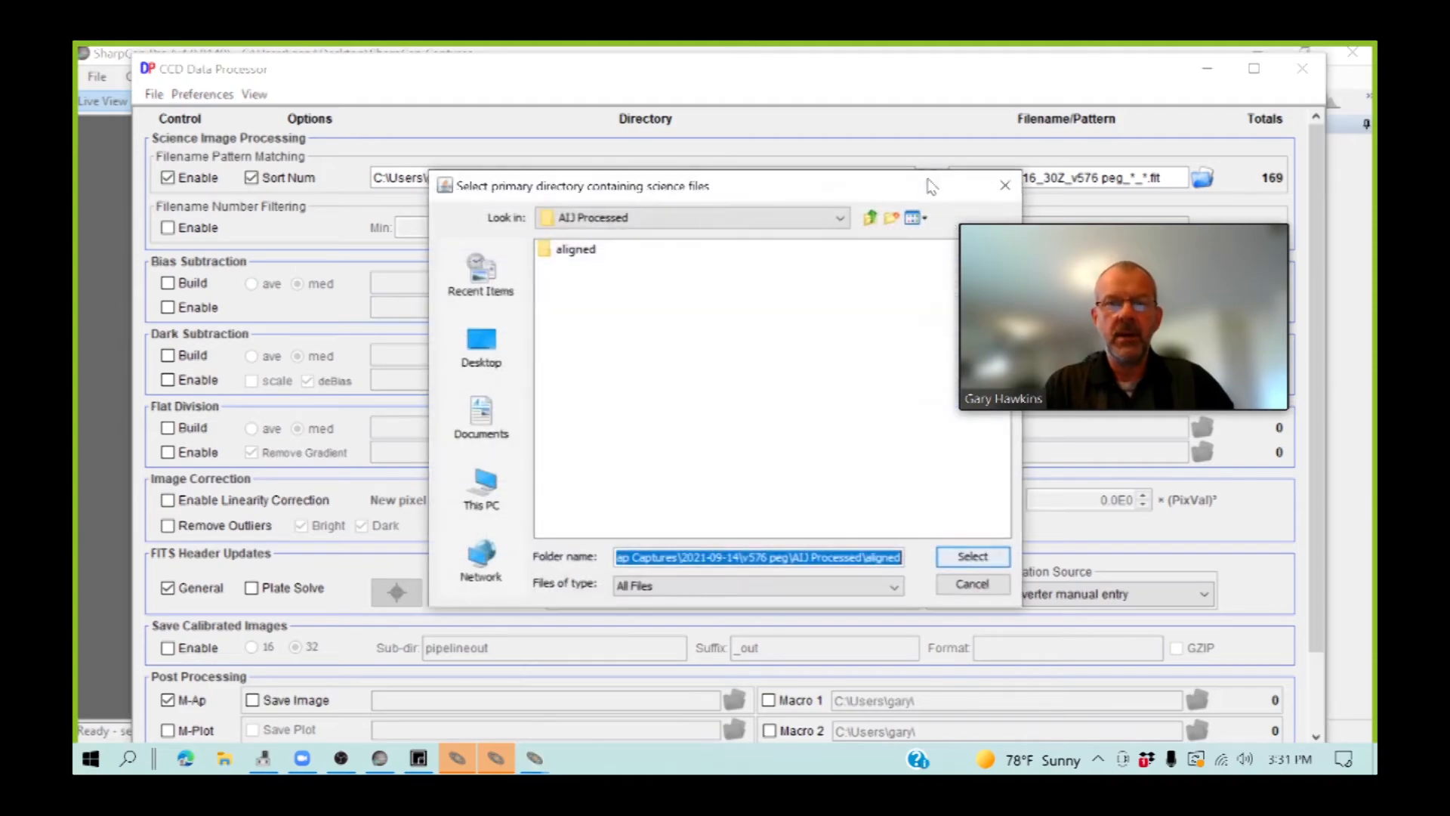
pyautogui.click(840, 219)
pyautogui.moveTo(840, 323); pyautogui.dragTo(840, 259)
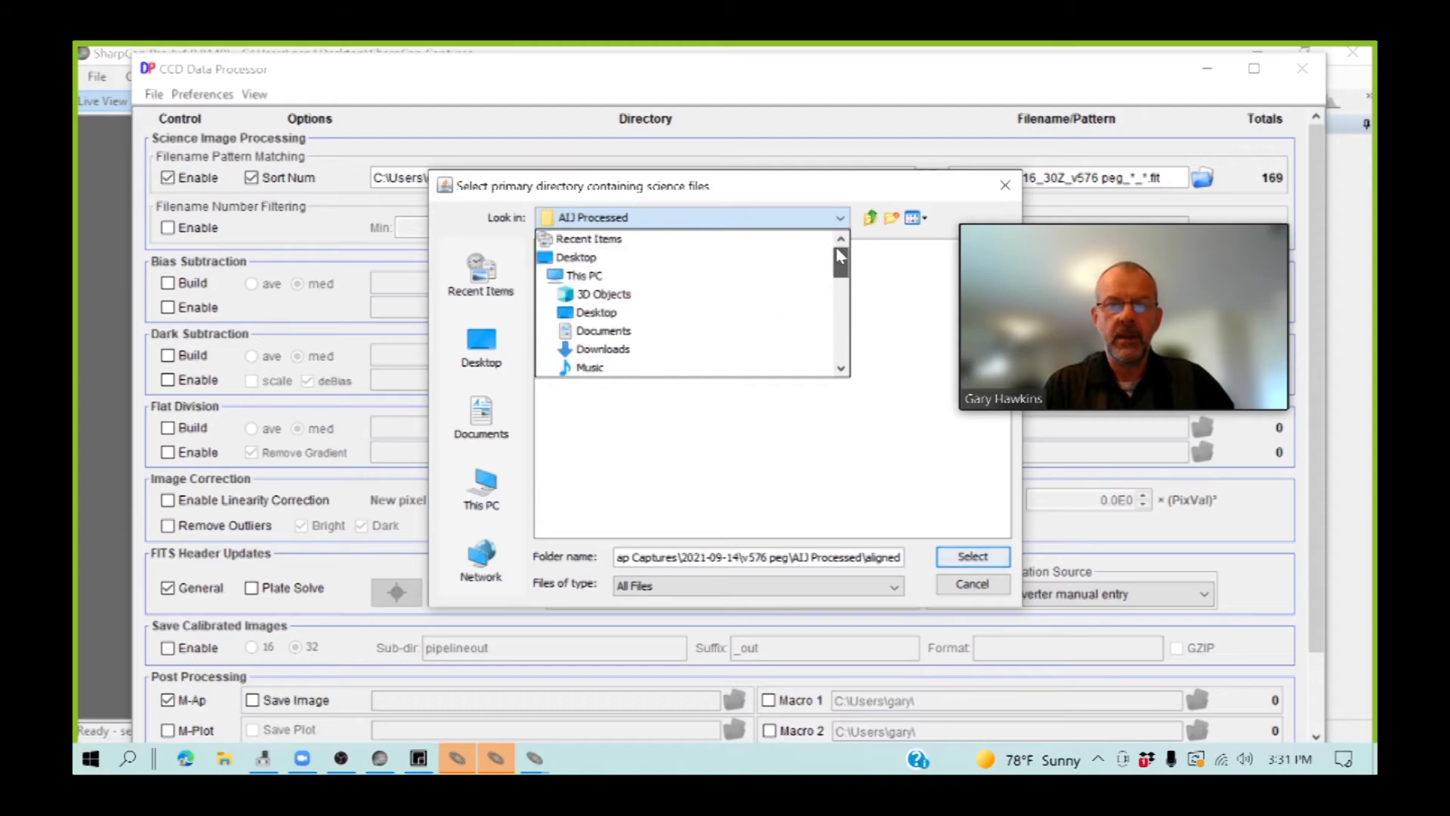
pyautogui.click(643, 258)
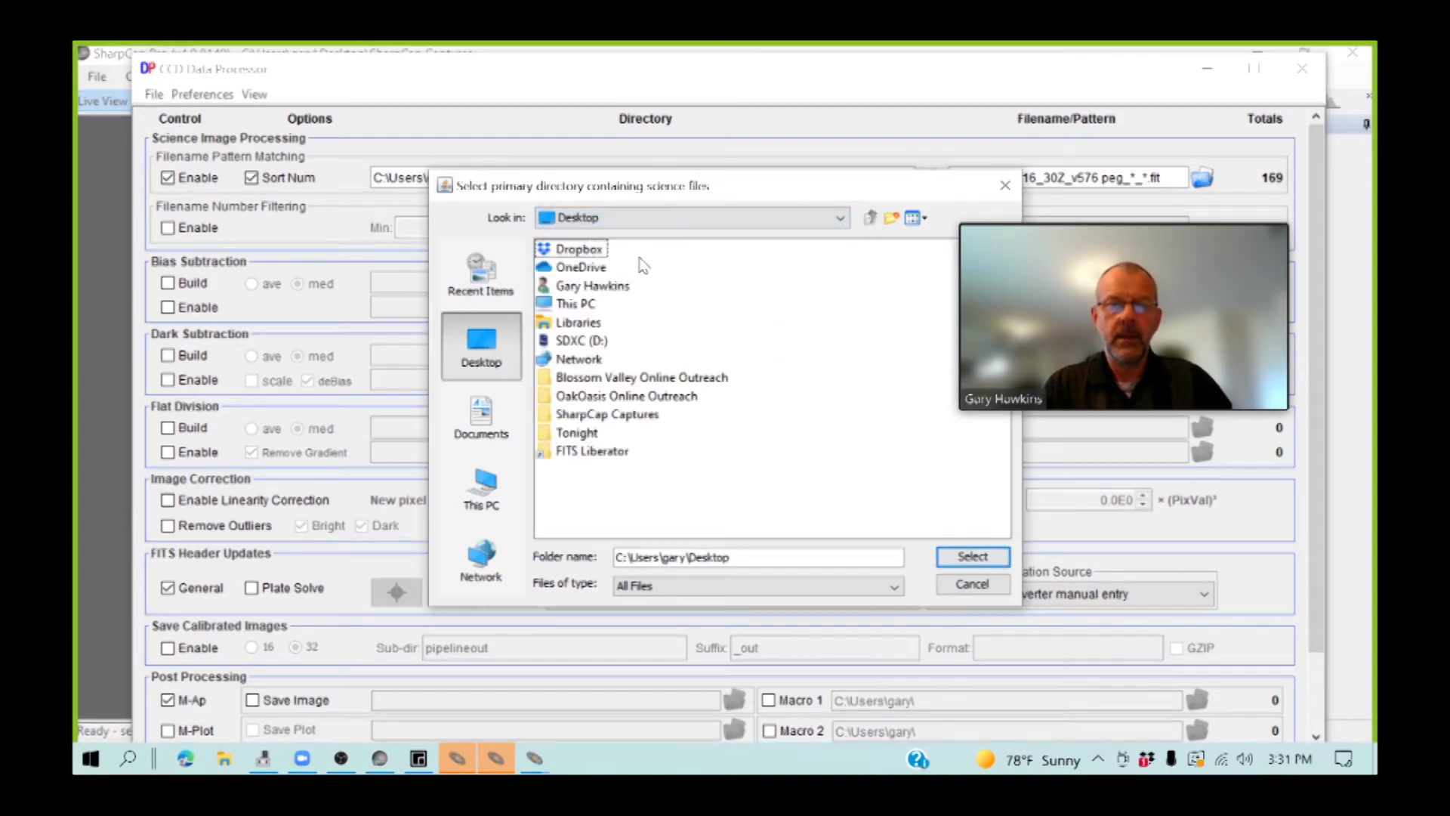
pyautogui.doubleClick(633, 415)
pyautogui.doubleClick(604, 361)
pyautogui.doubleClick(578, 255)
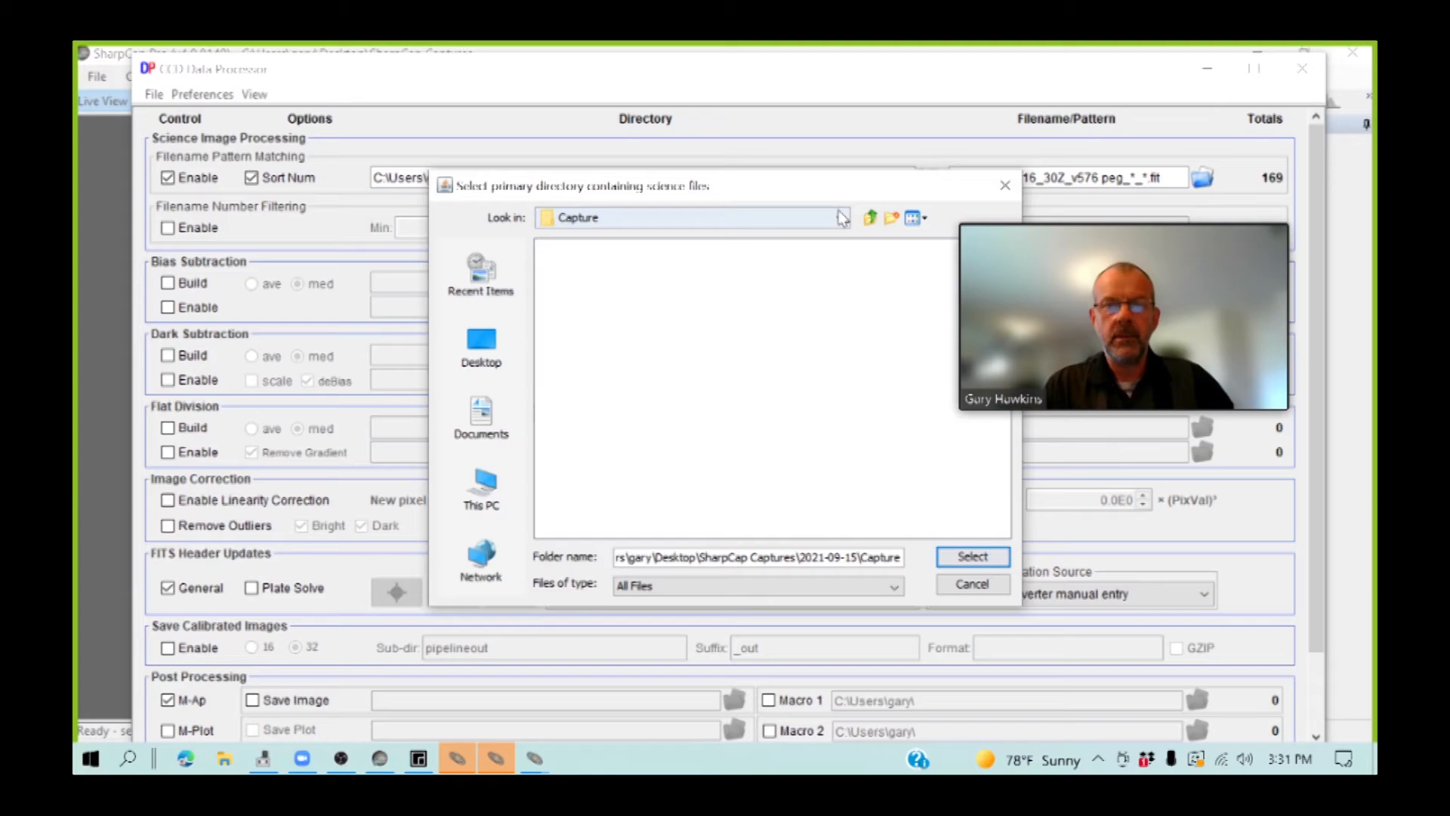
pyautogui.click(843, 218)
pyautogui.click(608, 349)
pyautogui.doubleClick(582, 269)
pyautogui.doubleClick(579, 253)
pyautogui.doubleClick(567, 251)
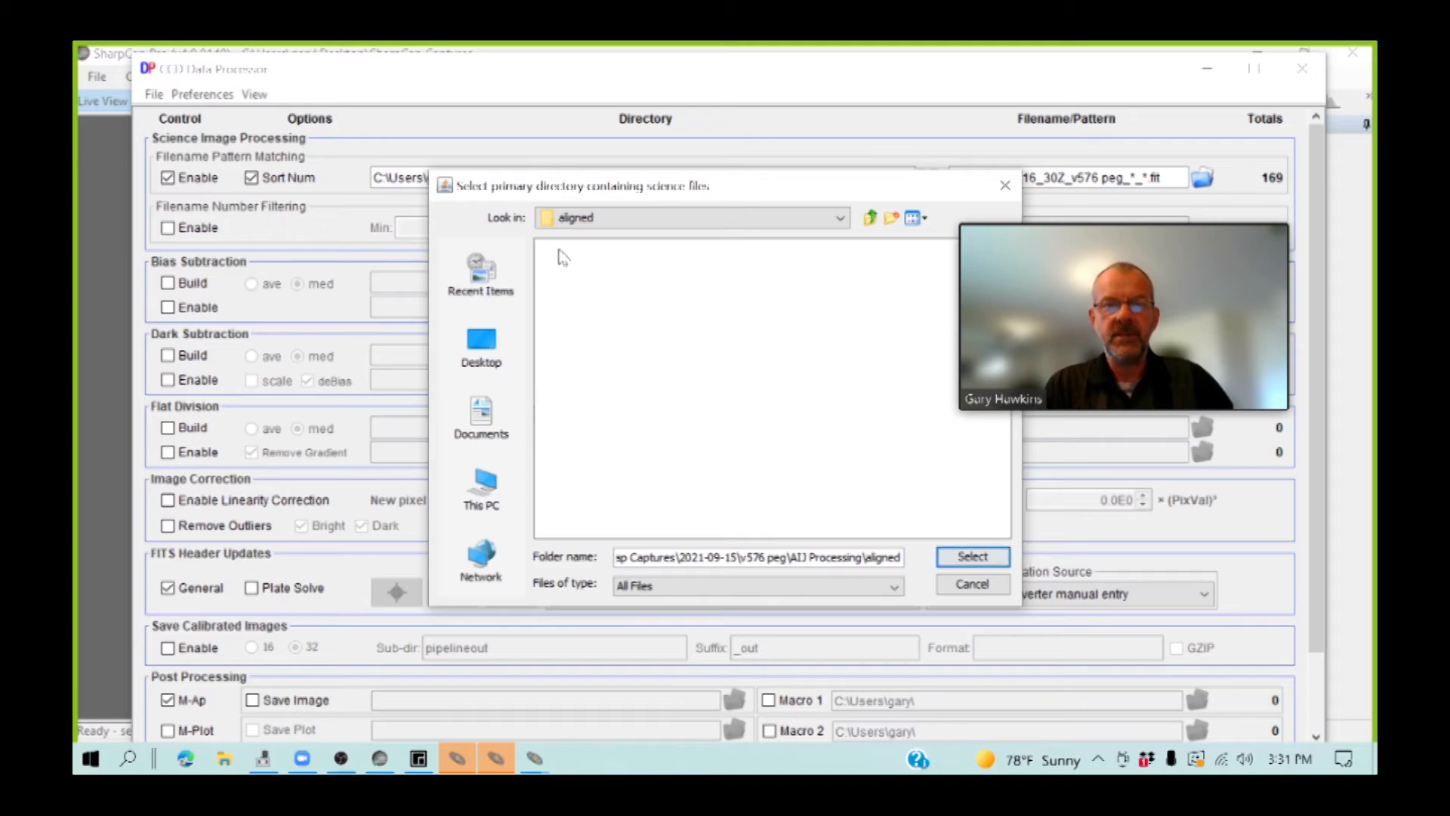
pyautogui.click(971, 556)
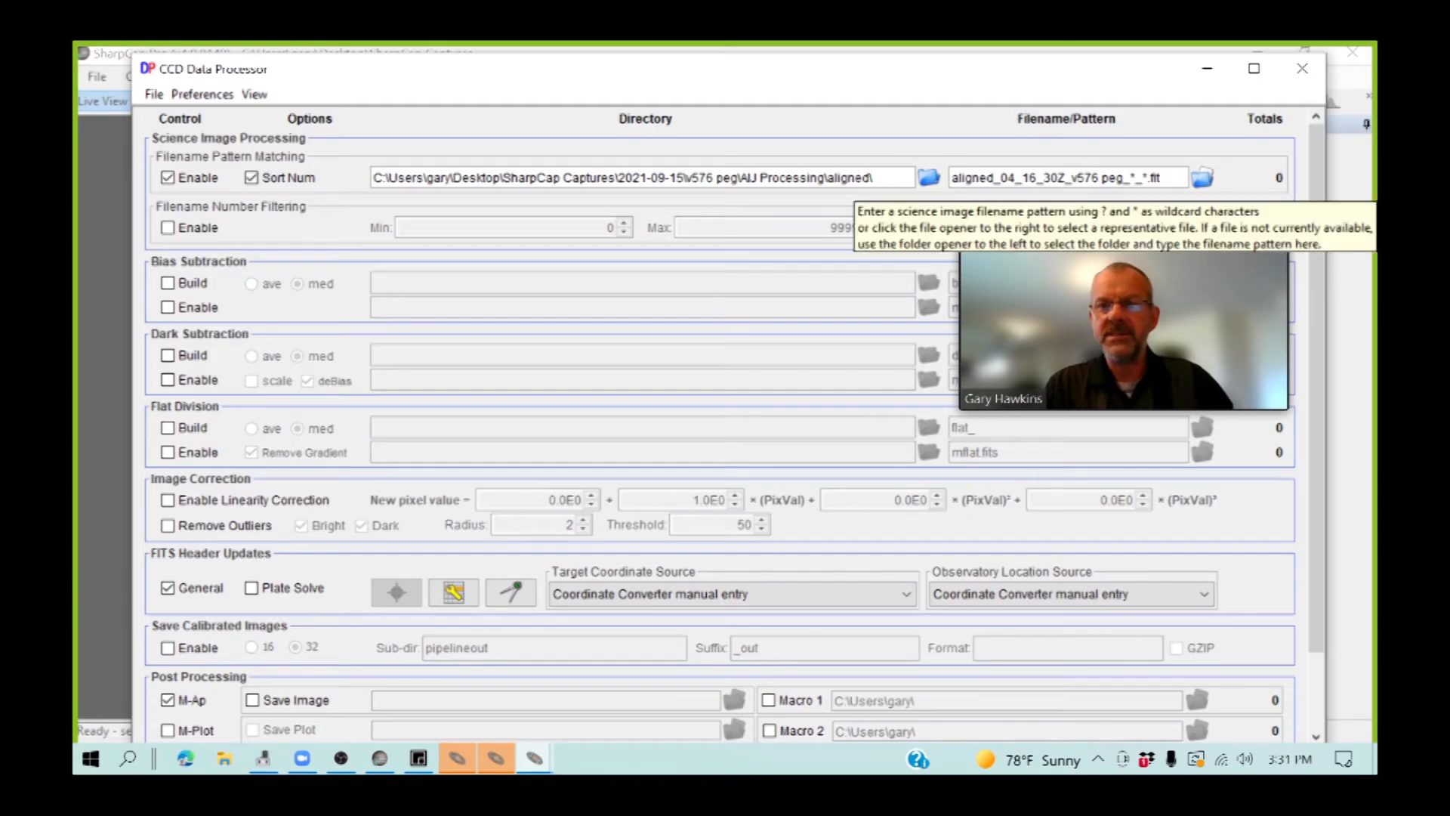
# Choose the first aligned v576 peg FITS file, number 00001, as the representative file for the science filename pattern
pyautogui.click(1201, 179)
pyautogui.click(447, 171)
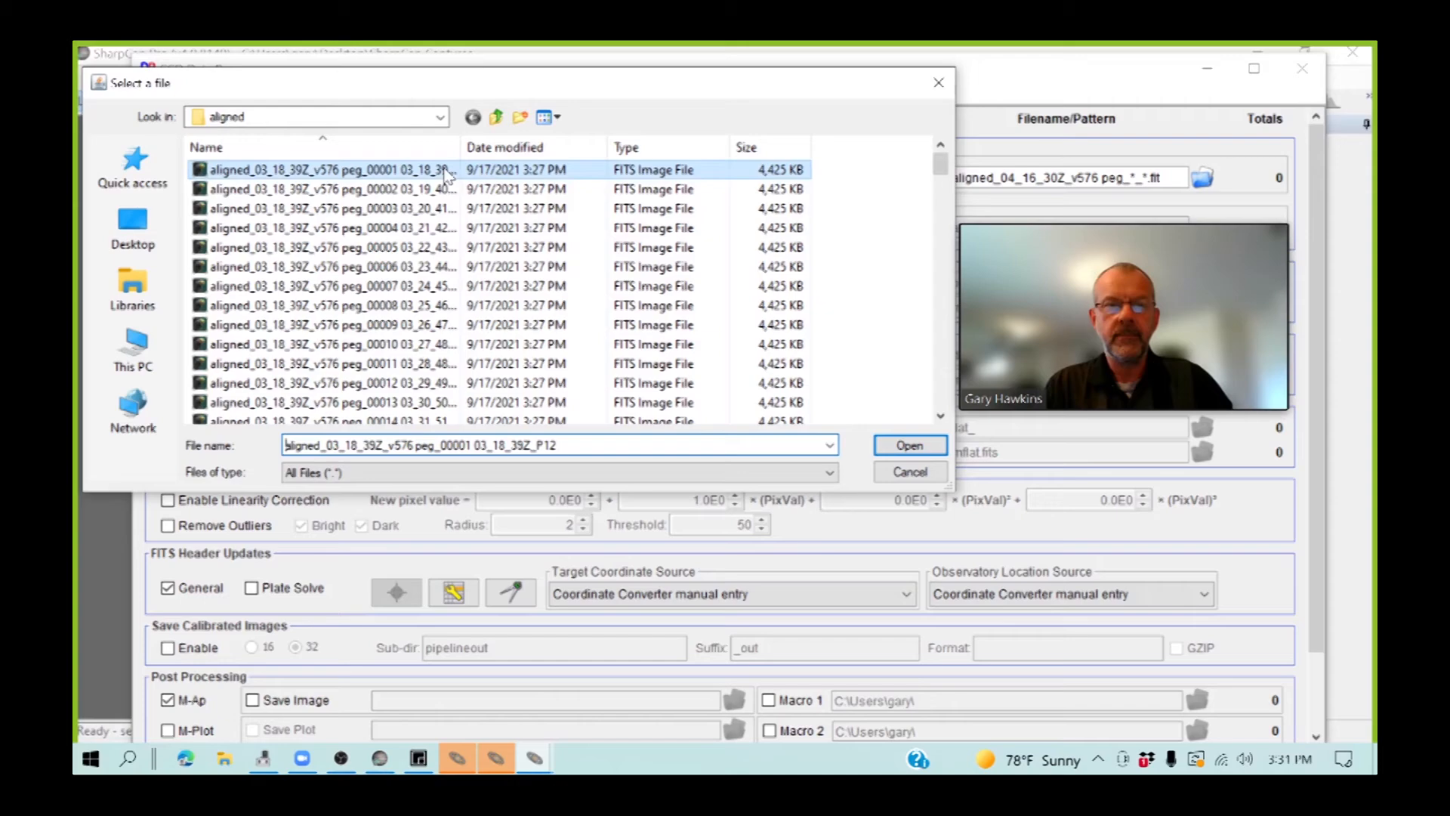
pyautogui.click(910, 446)
# Shorten the science filename pattern to "aligned_03_18_39Z_v576 peg_*.fit" by removing the image number and timestamp
pyautogui.press('Home')
pyautogui.press('Right')
pyautogui.press('Right')
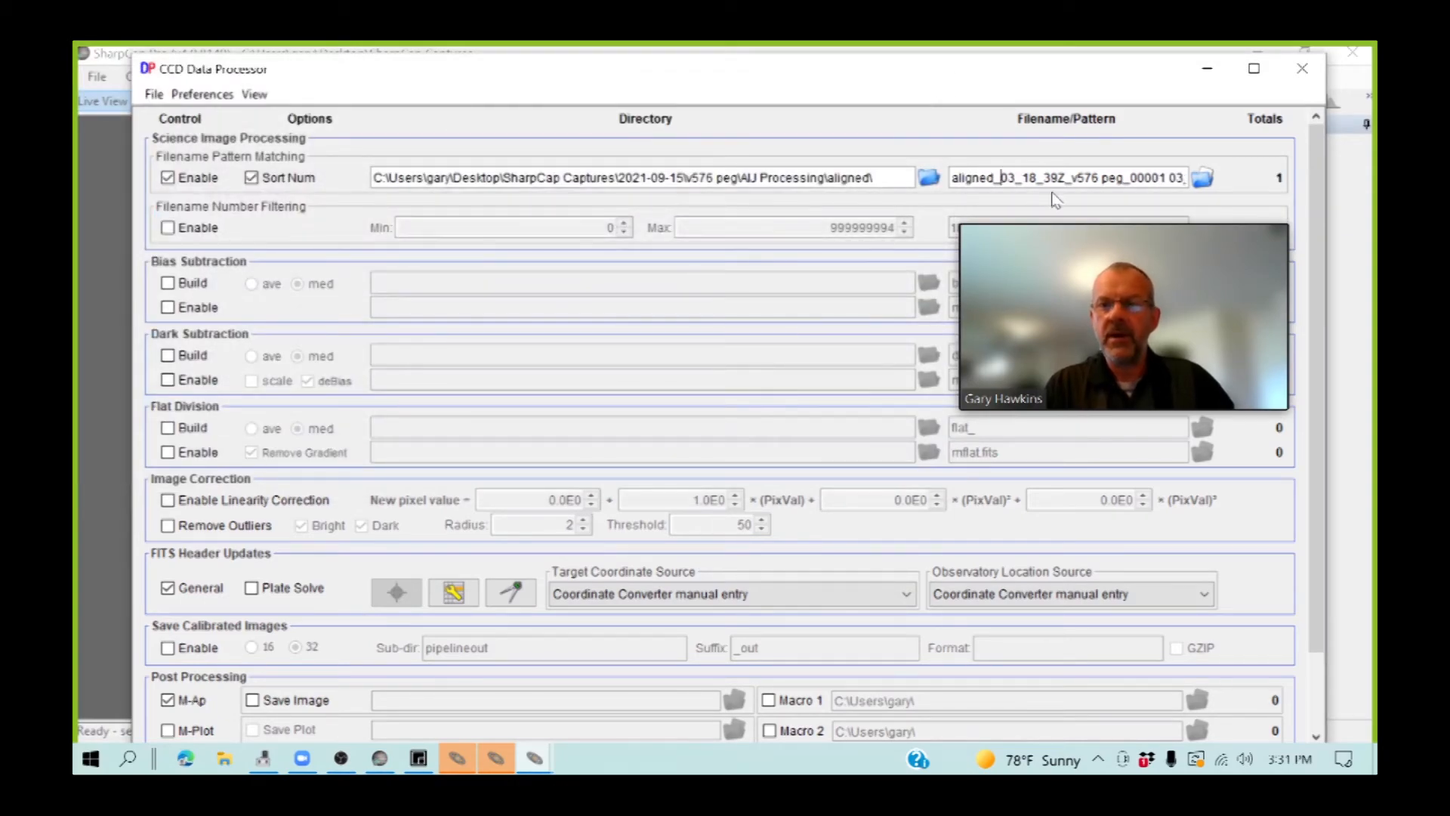
pyautogui.press('Right')
pyautogui.press('Right')
pyautogui.press('Right')
pyautogui.press('Right')
pyautogui.press('Right')
pyautogui.press('Right')
pyautogui.press('Right')
pyautogui.press('Right')
pyautogui.press('Right')
pyautogui.press('Right')
pyautogui.press('Right')
pyautogui.press('Right')
pyautogui.press('Right')
pyautogui.press('Right')
pyautogui.press('Right')
pyautogui.press('Right')
pyautogui.press('Right')
pyautogui.press('Right')
pyautogui.press('Right')
pyautogui.press('Right')
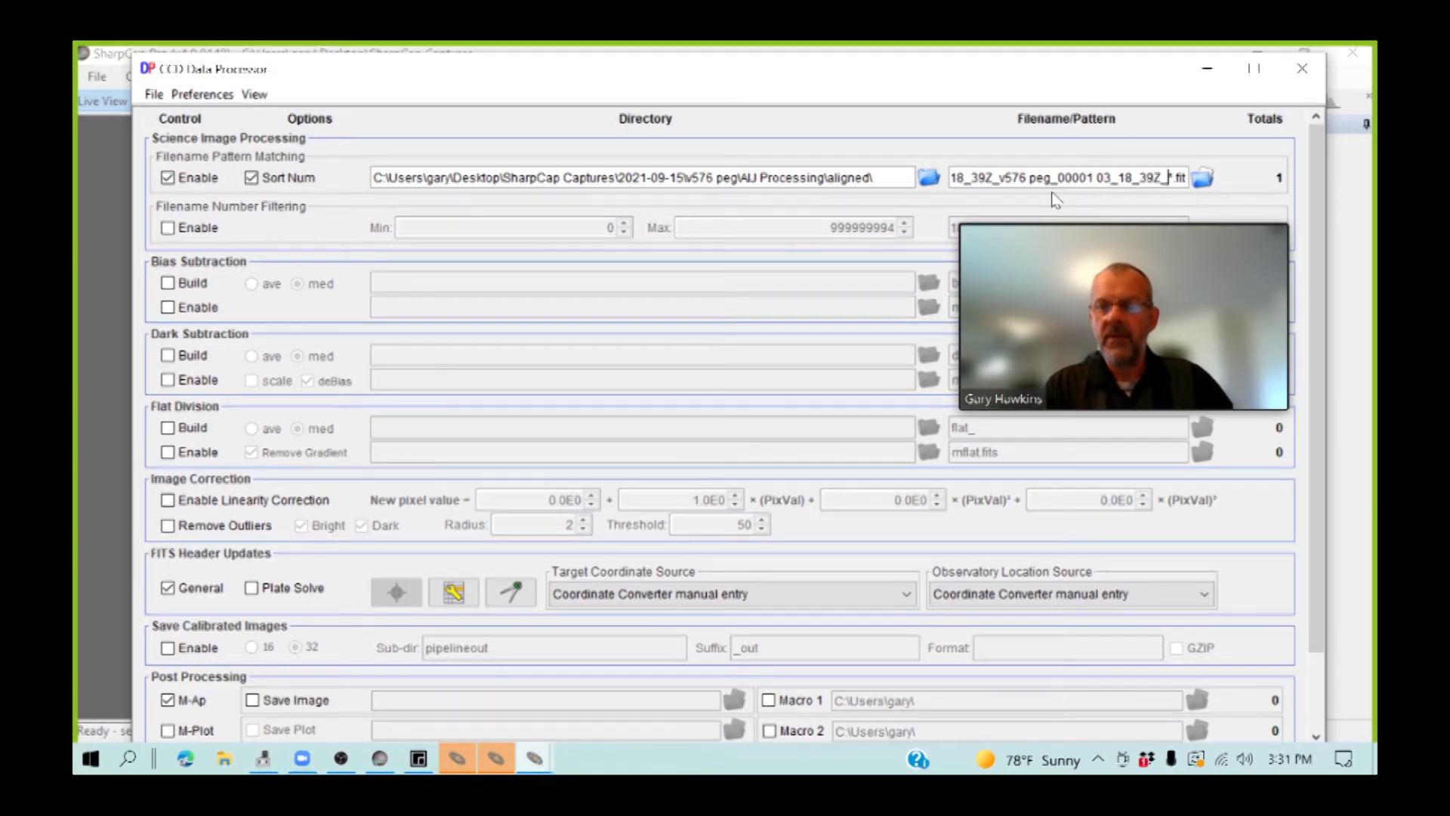
pyautogui.press('BackSpace')
pyautogui.press('BackSpace')
pyautogui.press('BackSpace')
pyautogui.press('BackSpace')
pyautogui.press('BackSpace')
pyautogui.press('BackSpace')
pyautogui.press('BackSpace')
pyautogui.press('BackSpace')
pyautogui.press('BackSpace')
pyautogui.press('BackSpace')
pyautogui.press('BackSpace')
pyautogui.press('BackSpace')
pyautogui.press('BackSpace')
pyautogui.press('BackSpace')
pyautogui.press('BackSpace')
pyautogui.press('BackSpace')
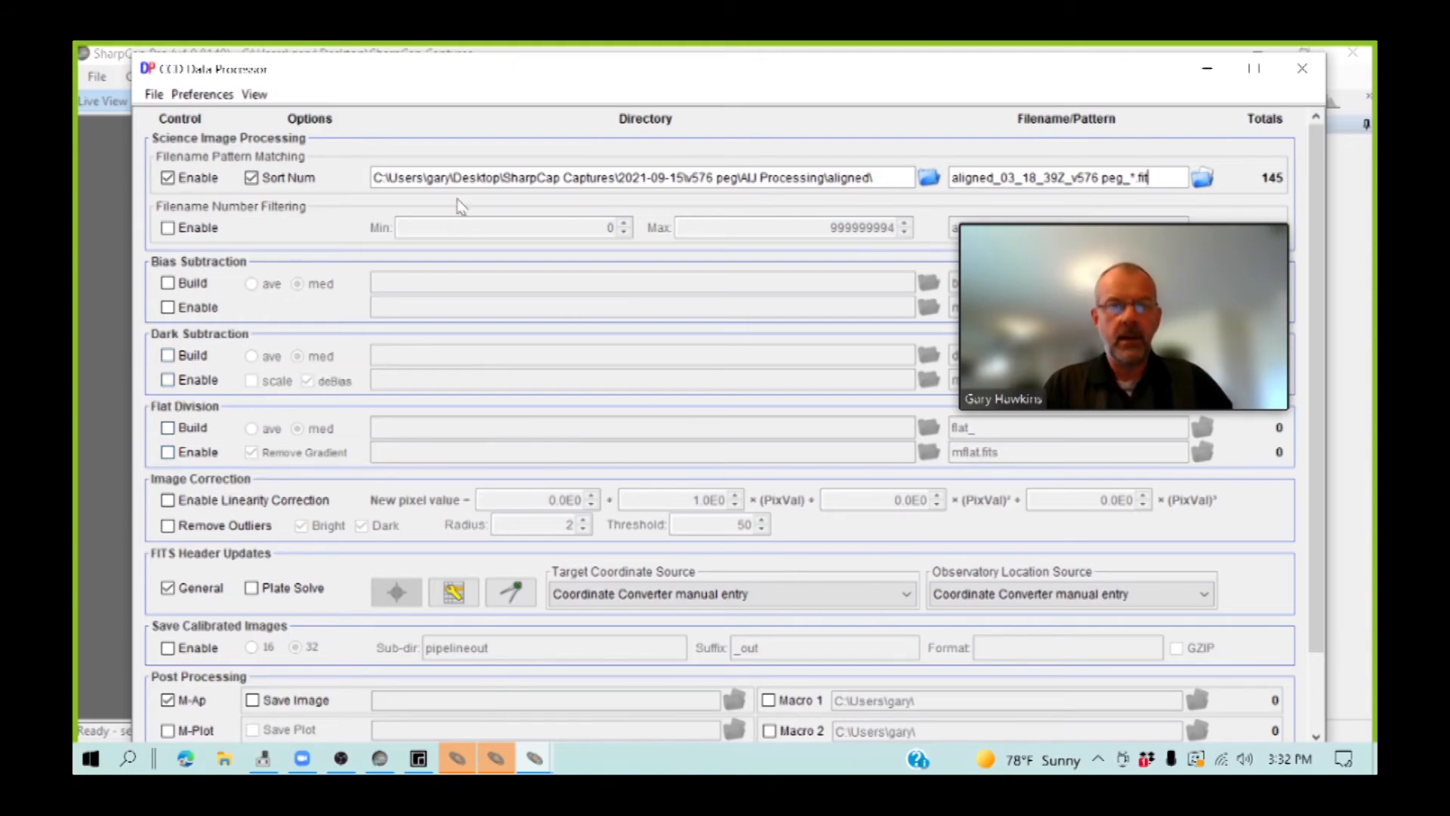
# Maximize the CCD Data Processor and start processing, accepting the existing multi-aperture settings to begin aperture placement
pyautogui.moveTo(463, 79); pyautogui.dragTo(457, 56)
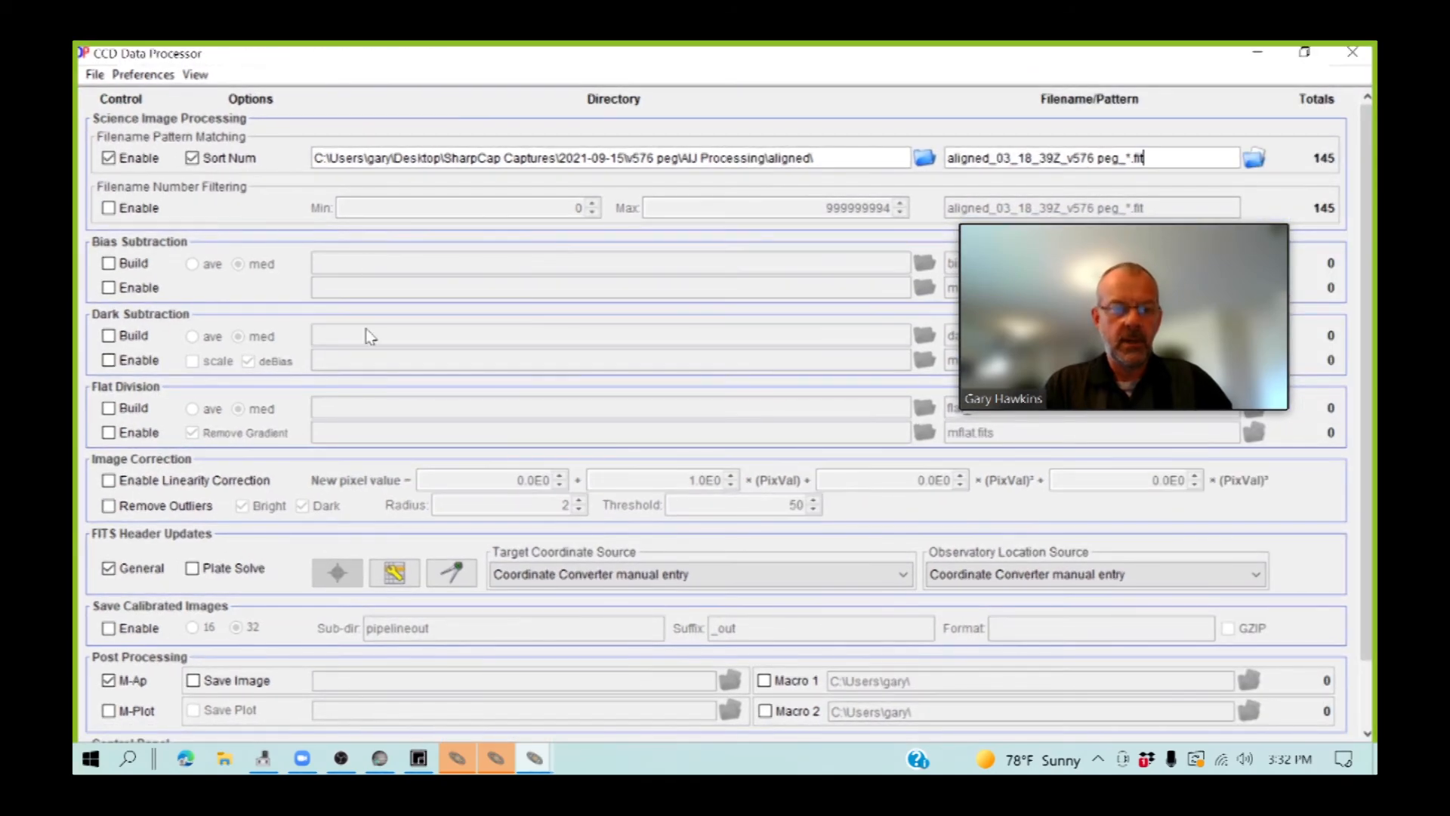
pyautogui.scroll(-2, 428, 510)
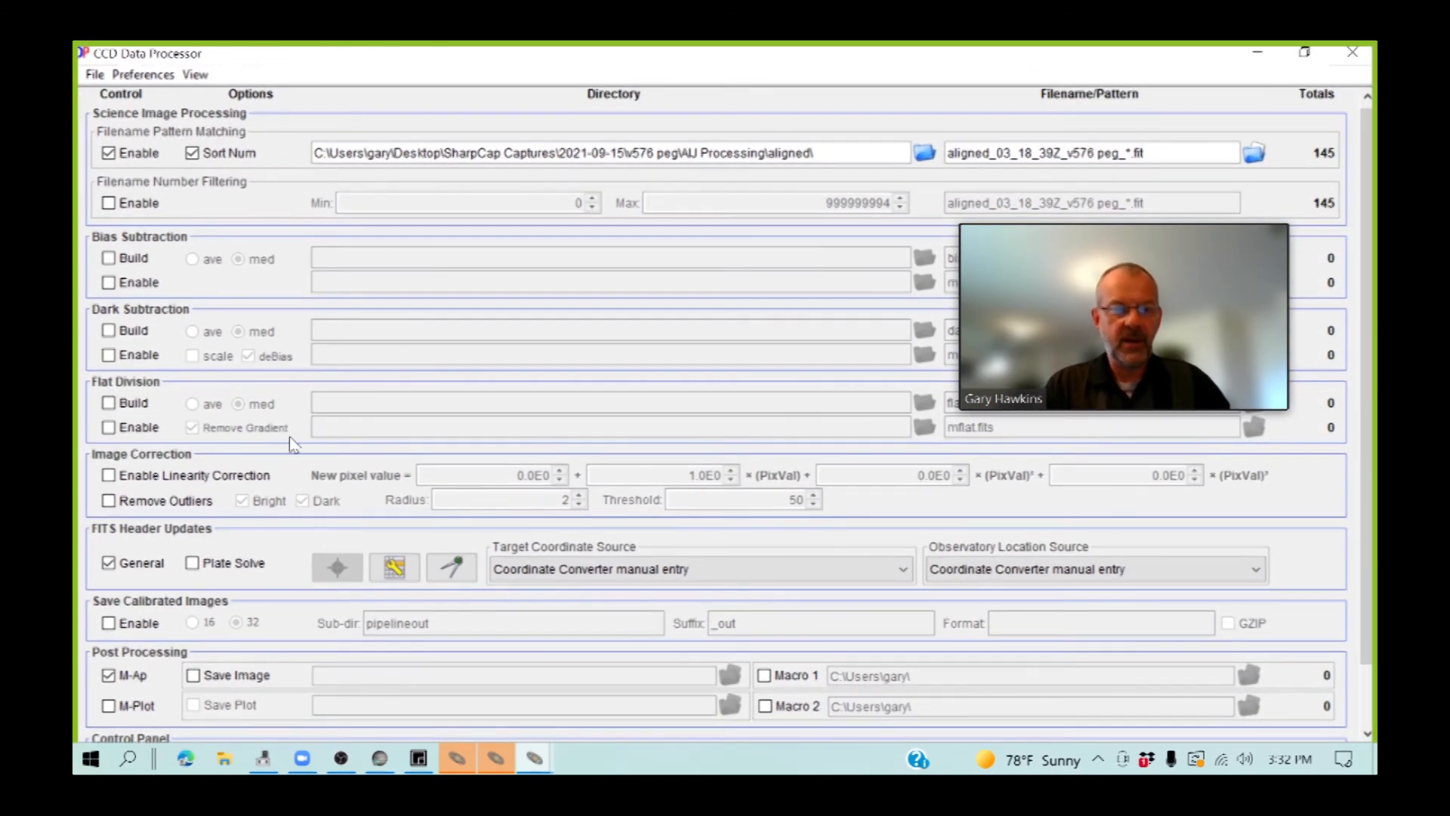
pyautogui.scroll(-2, 288, 436)
pyautogui.moveTo(1373, 296); pyautogui.dragTo(1372, 364)
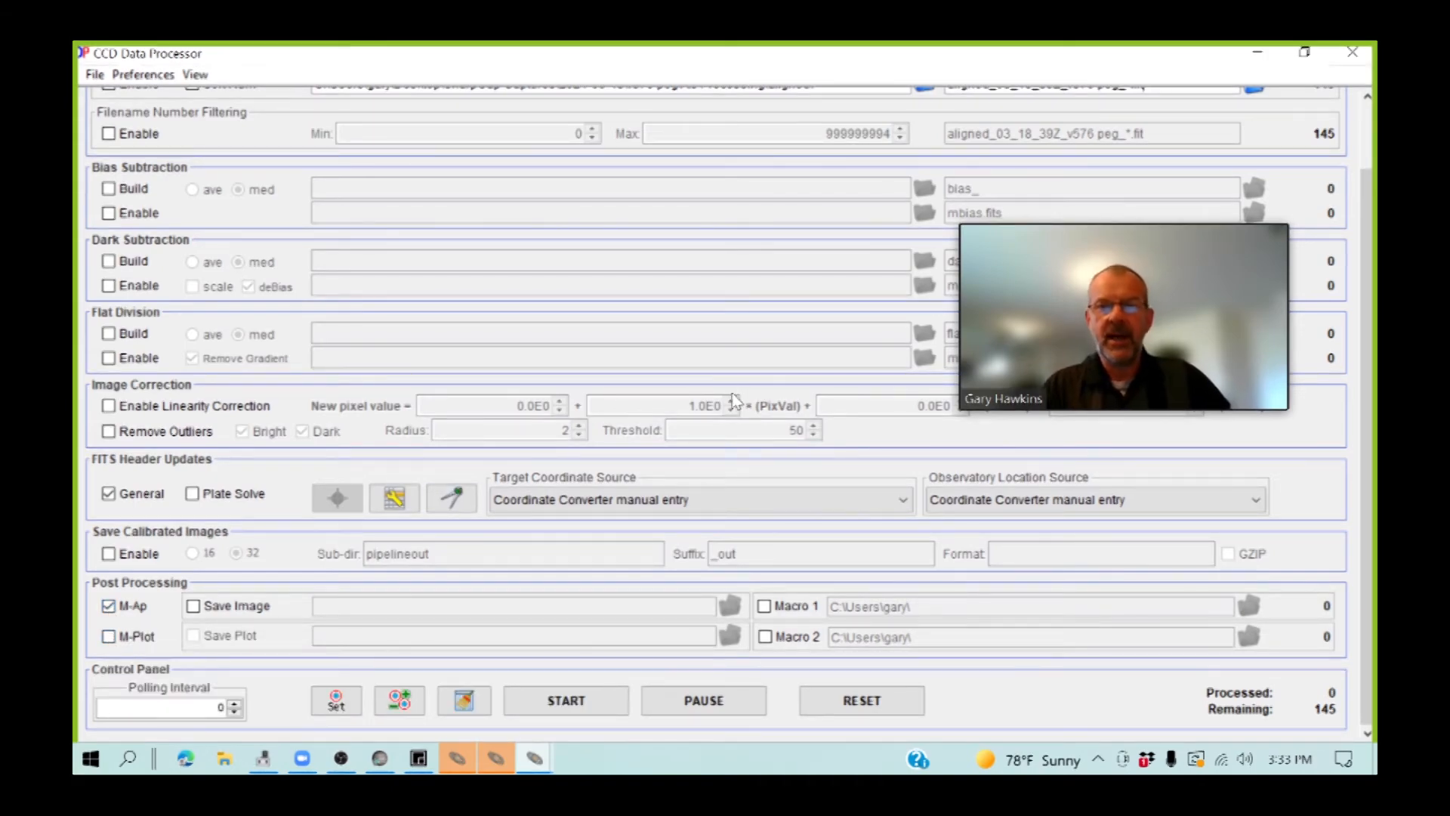
pyautogui.click(571, 701)
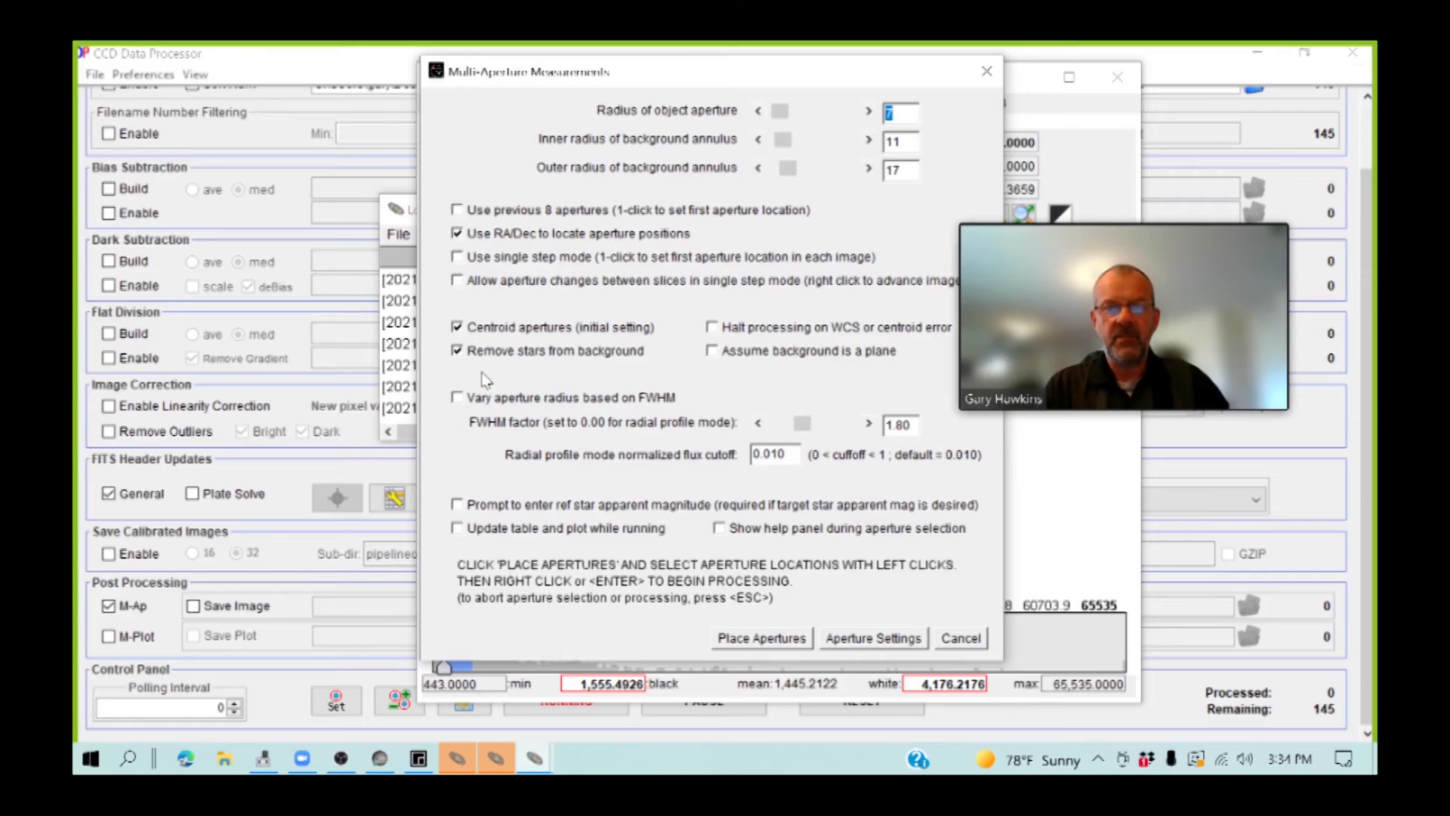
pyautogui.click(762, 638)
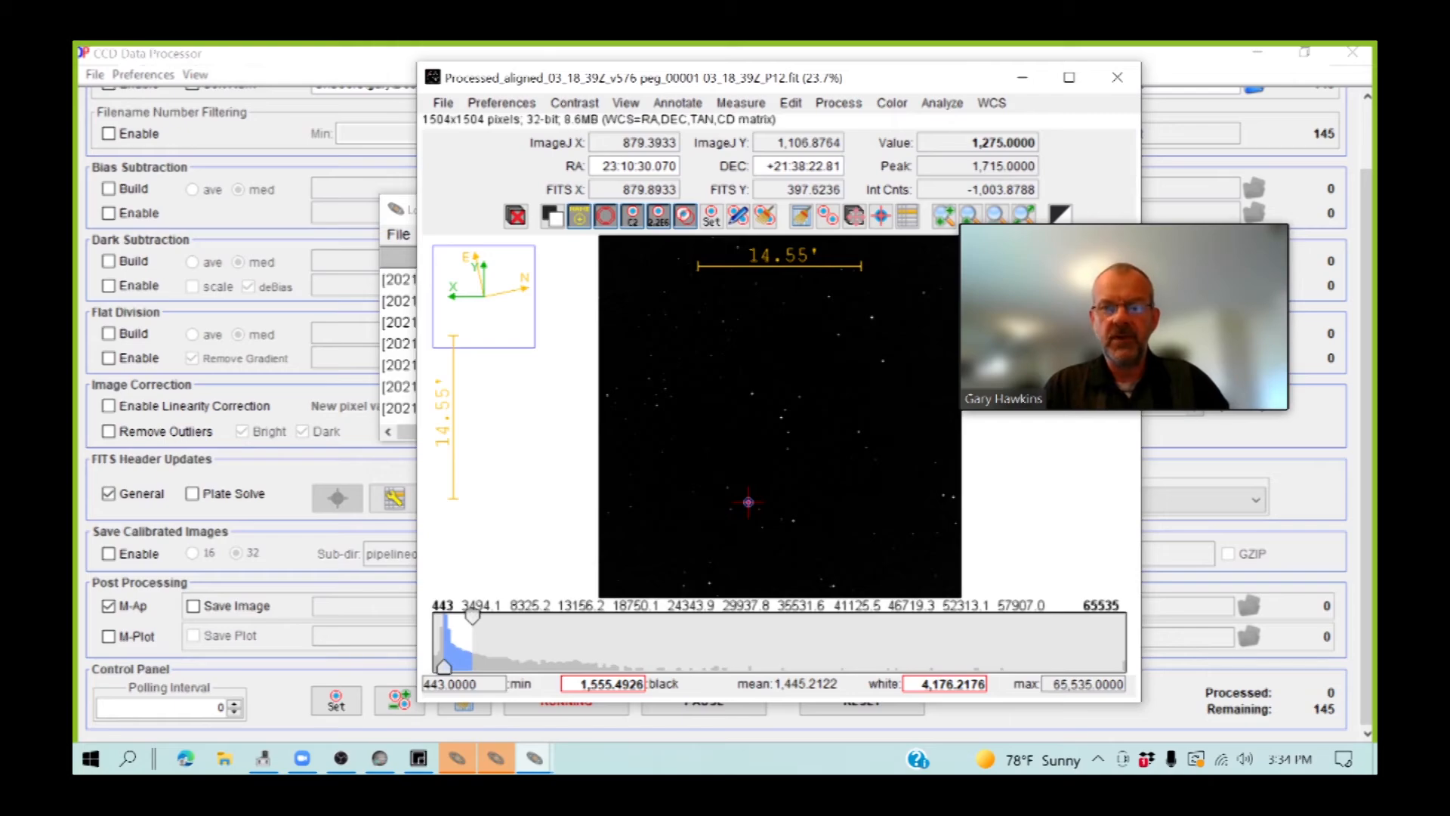
# Place the target aperture on the variable star v576 peg near the centre of the first aligned image
pyautogui.scroll(2, 747, 501)
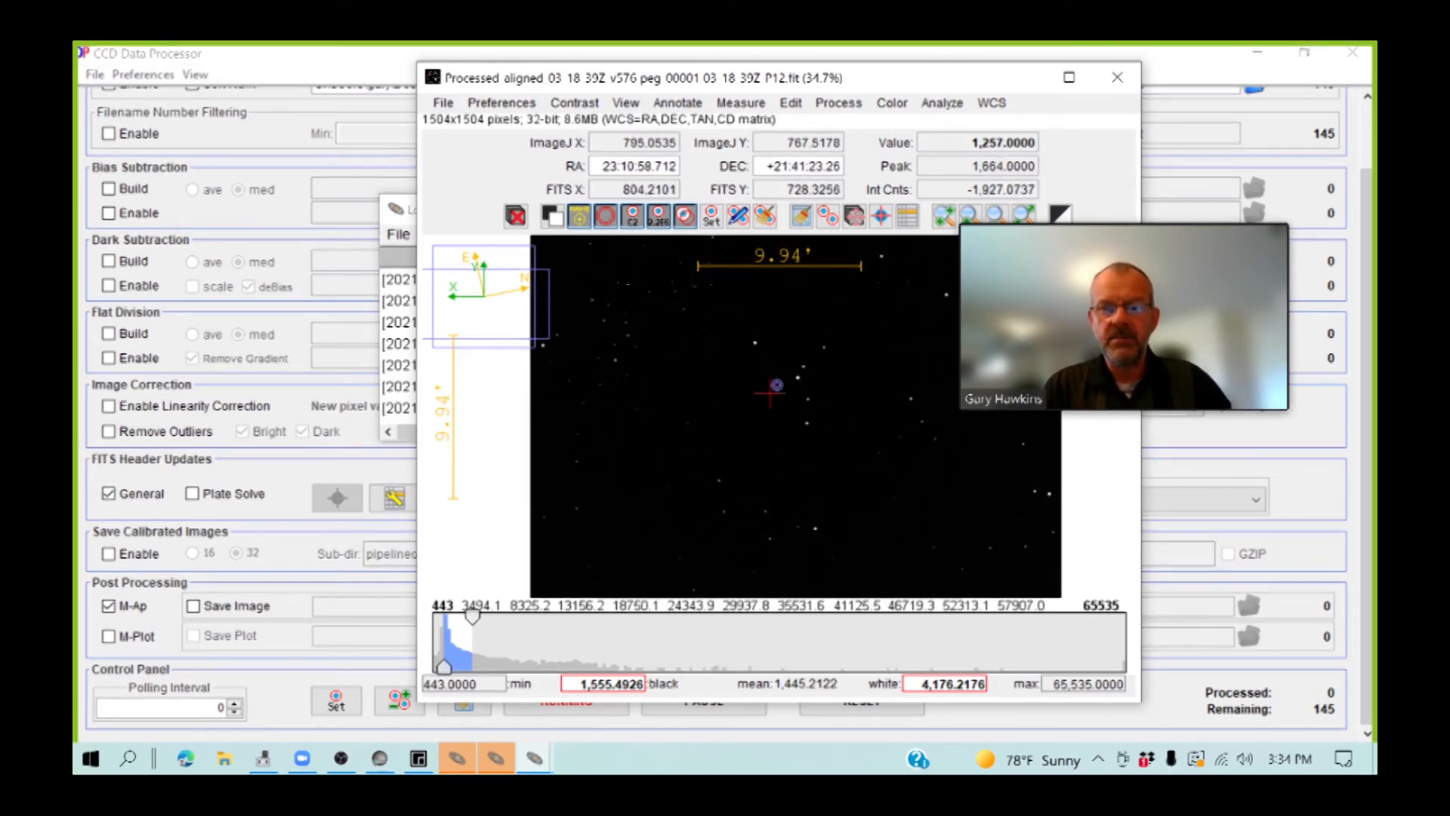
pyautogui.scroll(1, 777, 385)
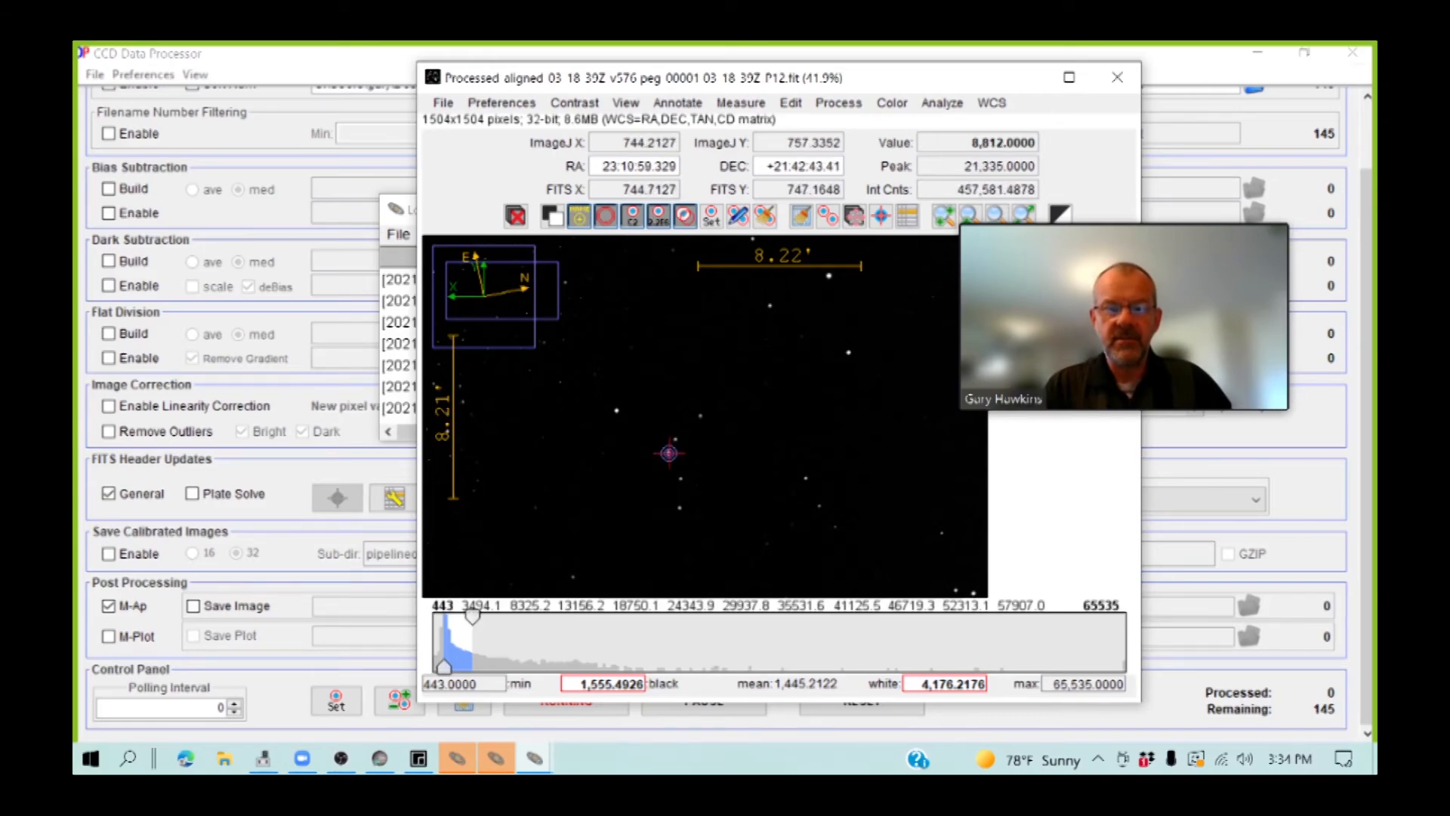
pyautogui.click(667, 453)
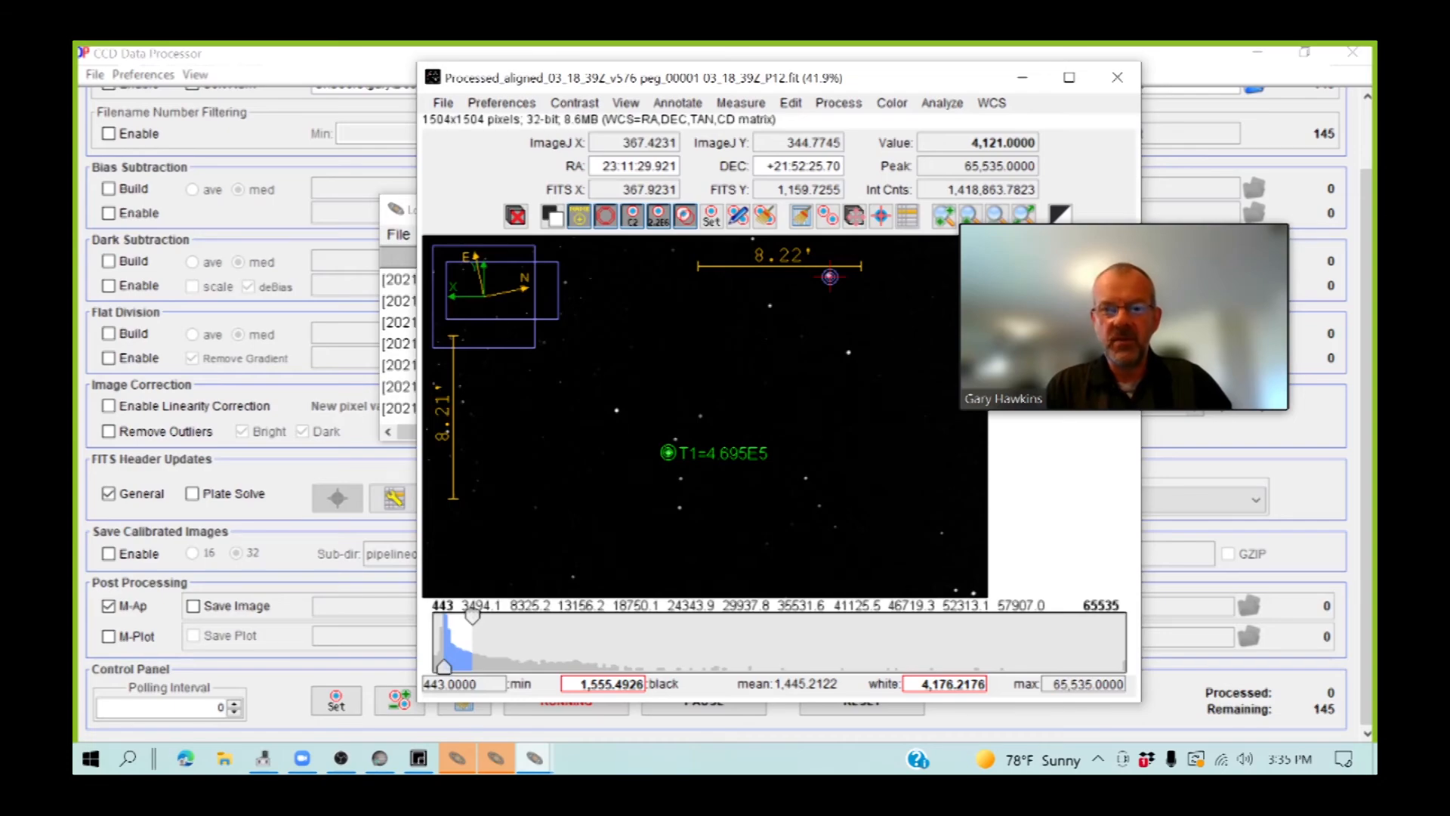
# Place seven comparison apertures on stars around the target, including the three faint ones beside it and the two bright ones toward the image's upper right
pyautogui.click(616, 410)
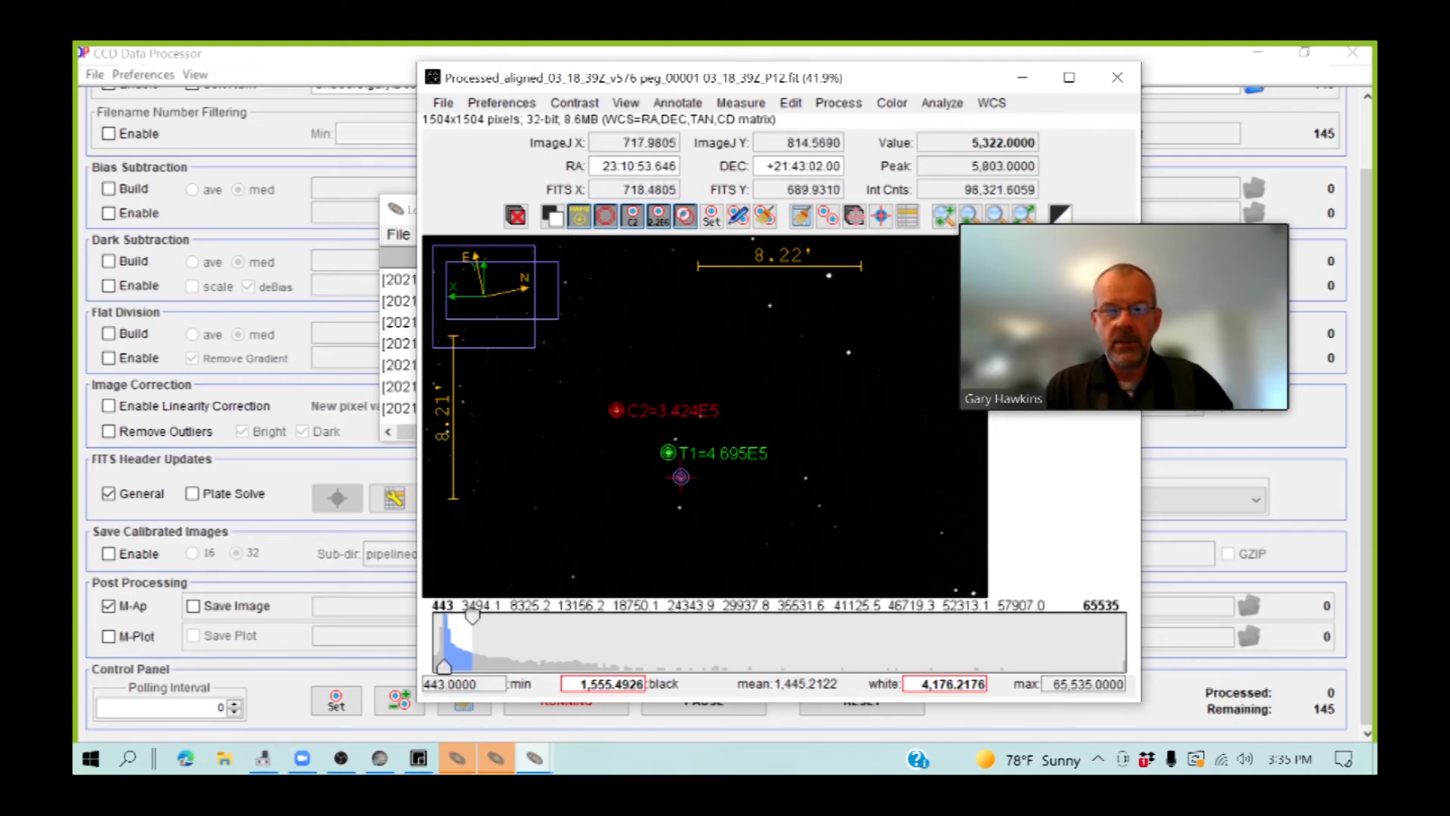
pyautogui.click(679, 482)
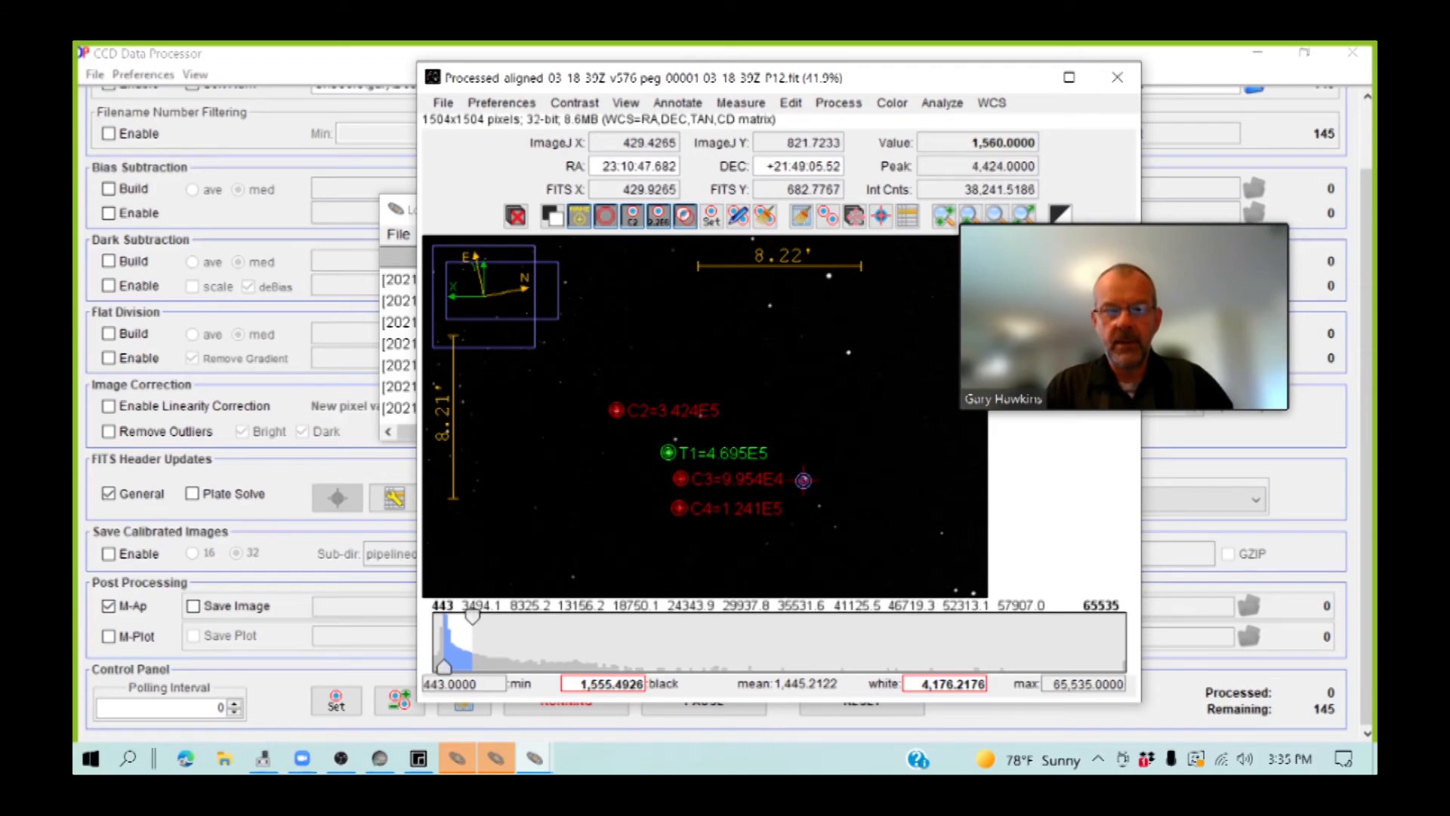
pyautogui.click(805, 479)
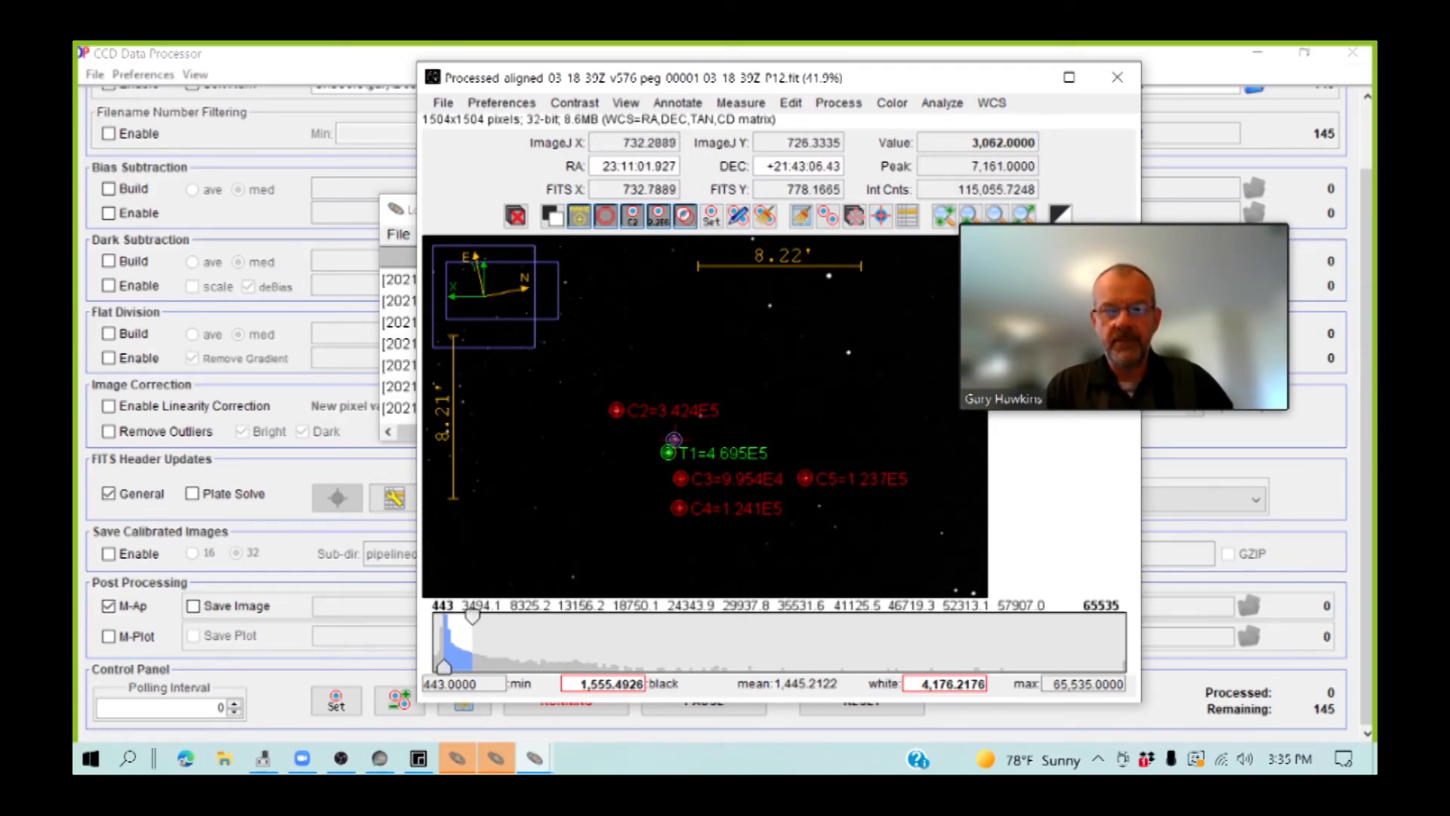
pyautogui.click(675, 438)
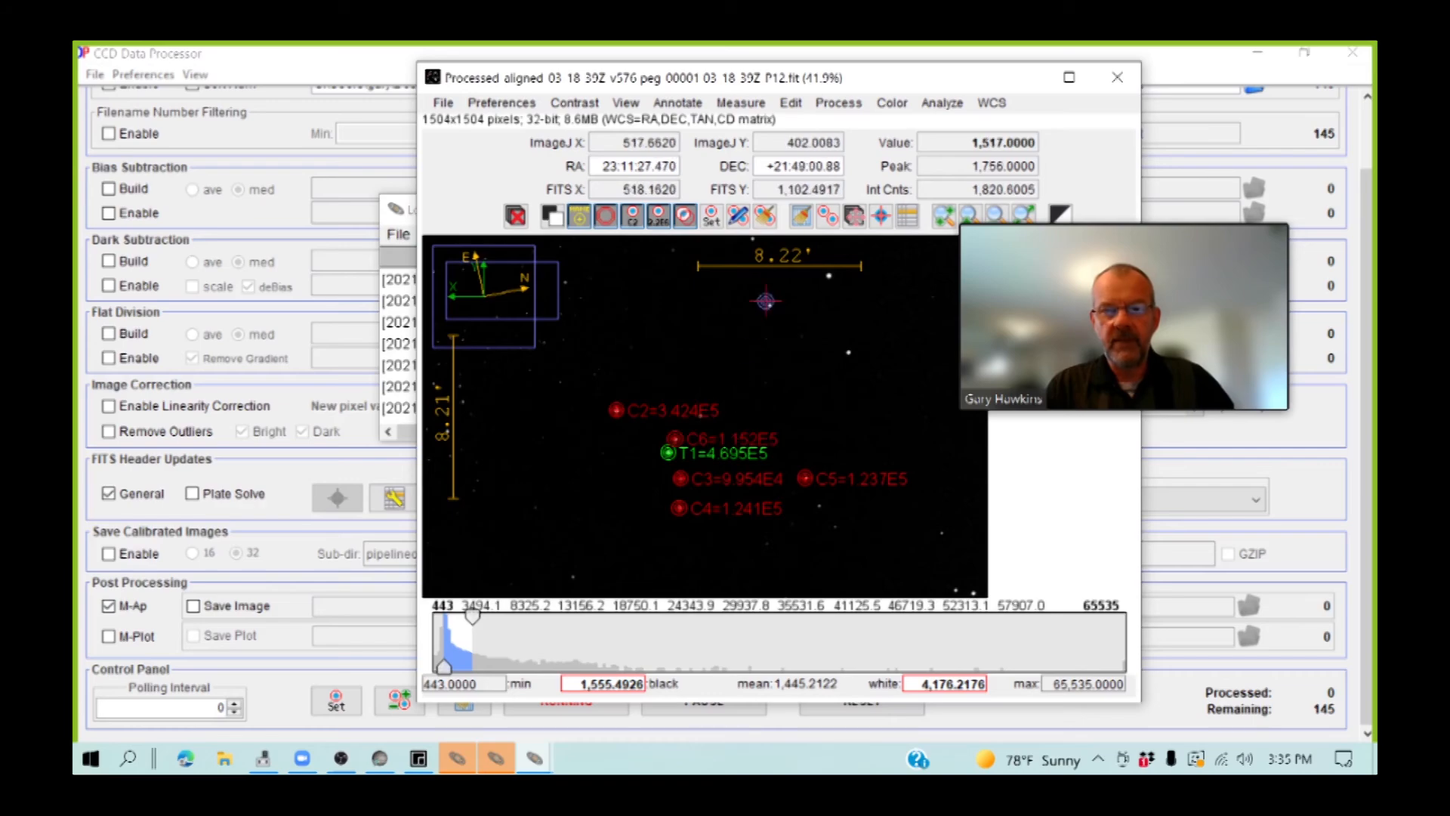
pyautogui.click(769, 306)
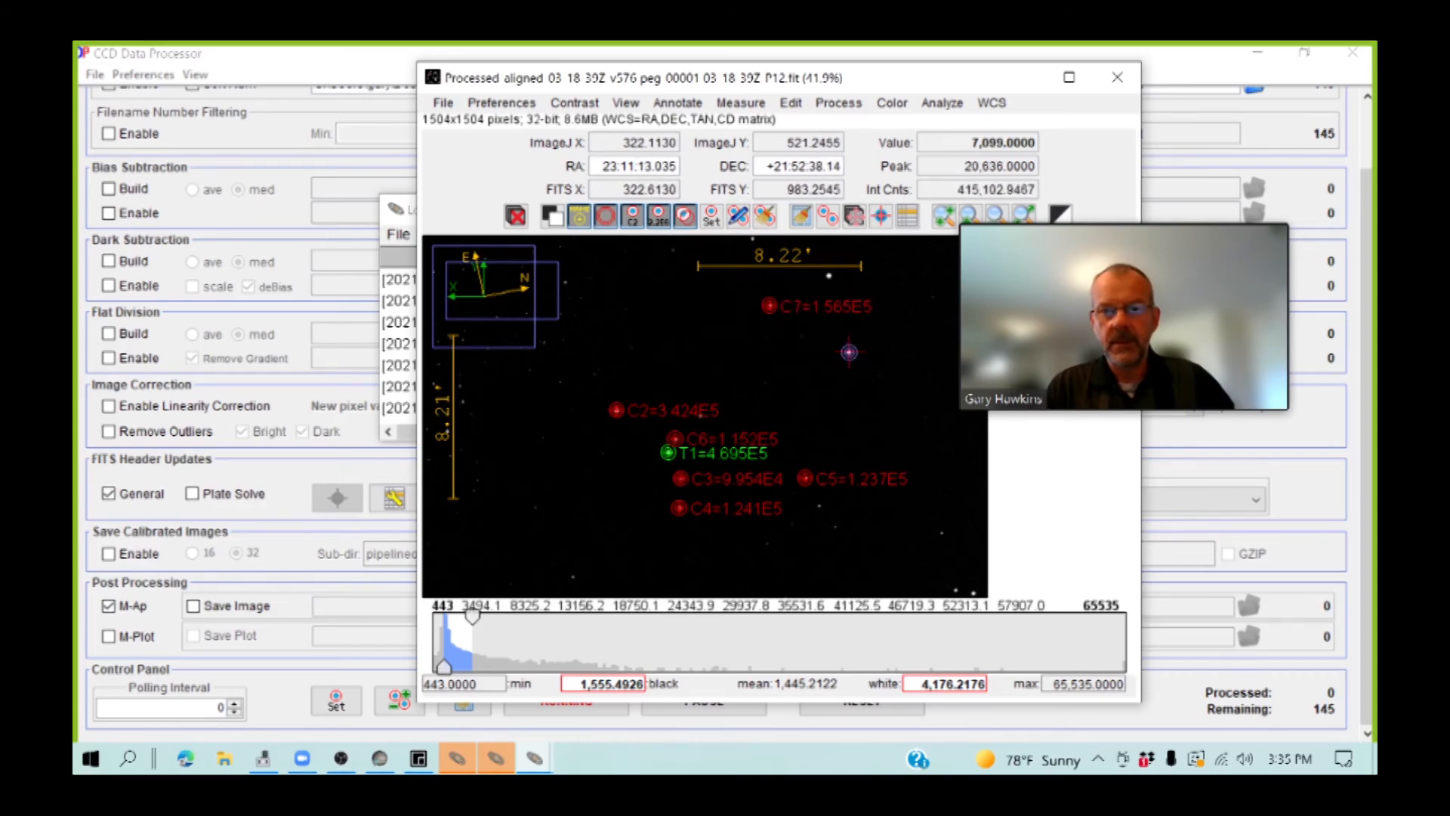
pyautogui.click(848, 352)
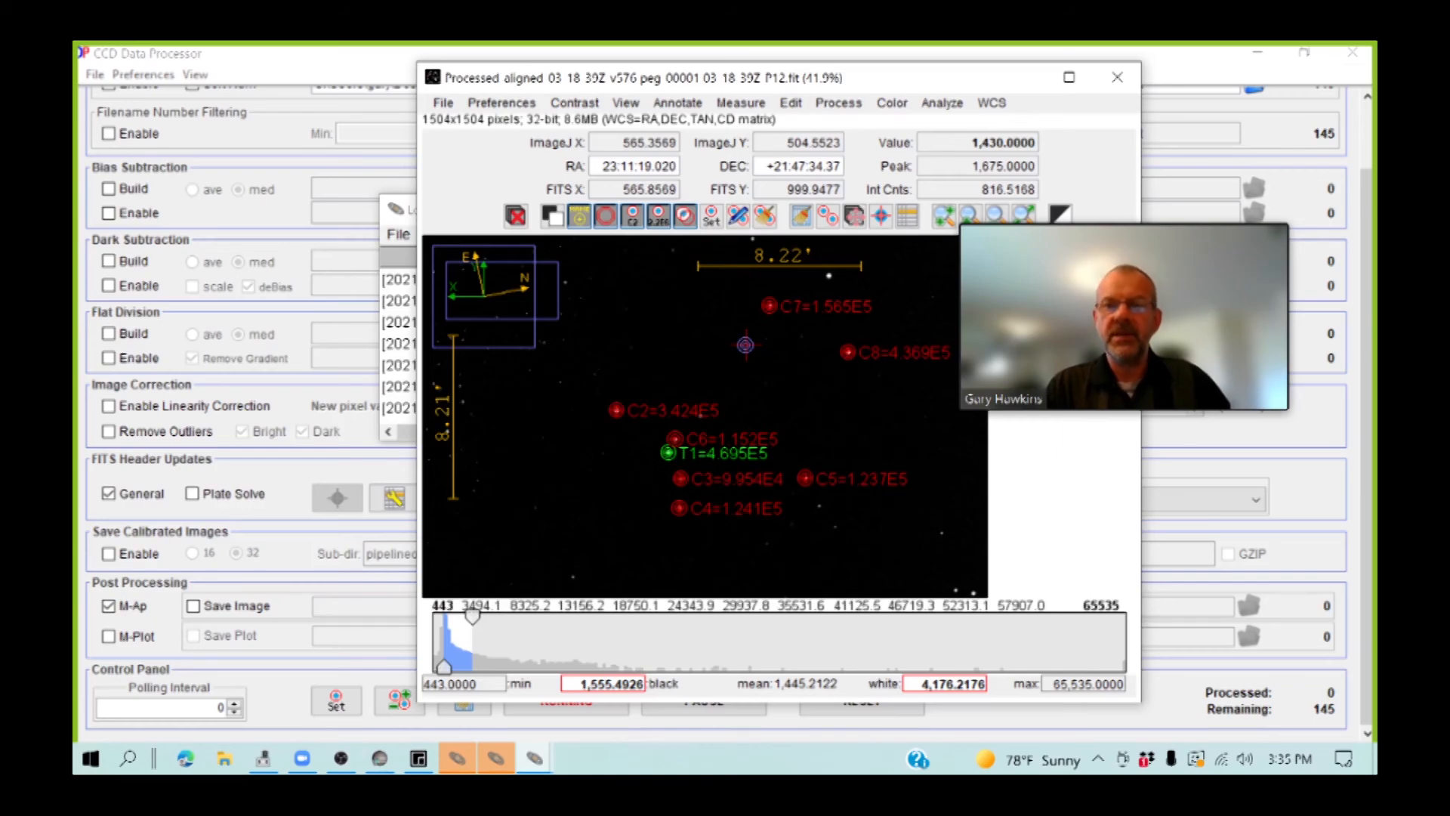
# Run the aperture measurements over the image set and review the Measurements table at full size before minimizing it
pyautogui.moveTo(1064, 239)
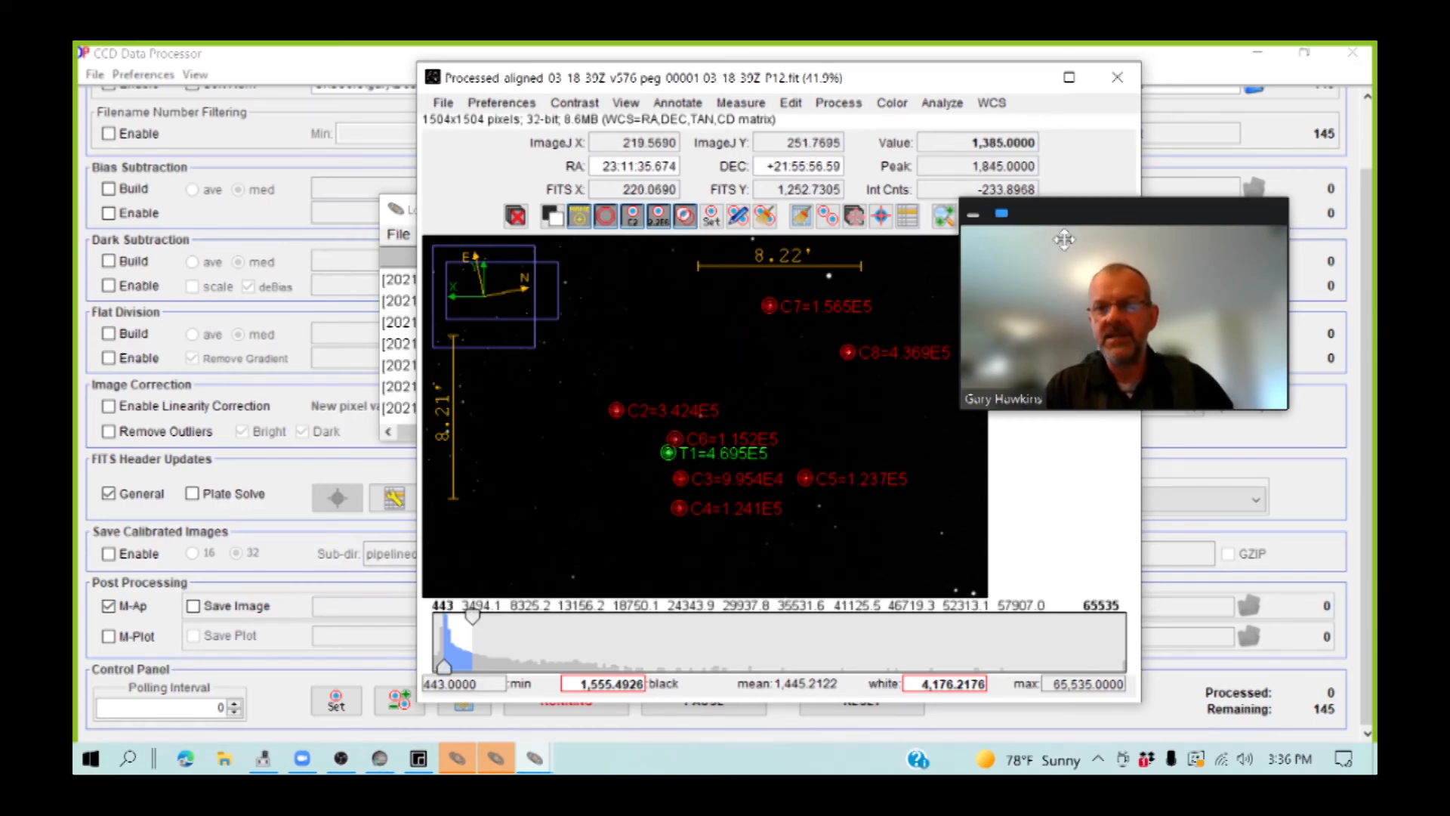
pyautogui.moveTo(1064, 239); pyautogui.dragTo(1105, 110)
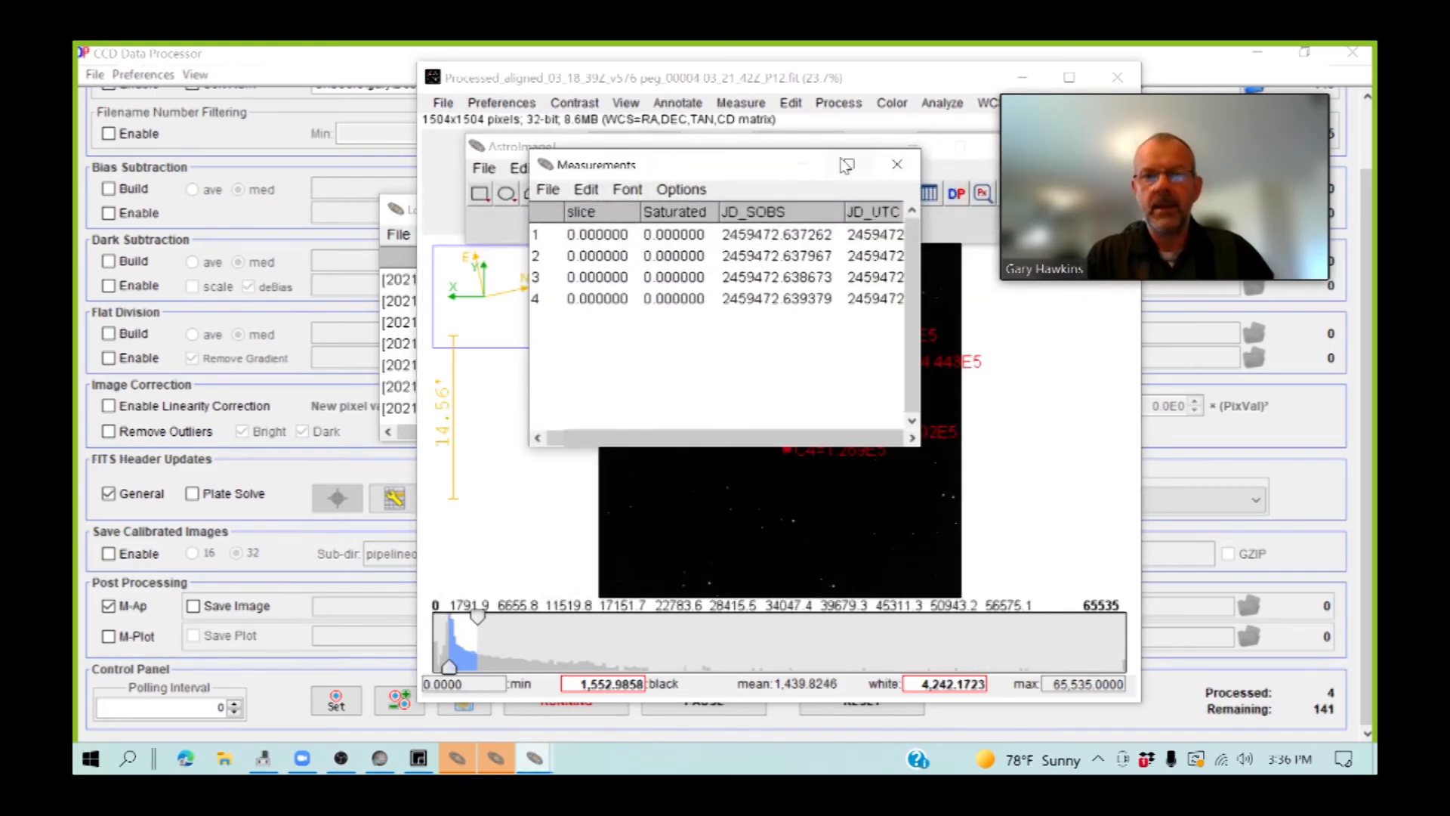
pyautogui.click(845, 165)
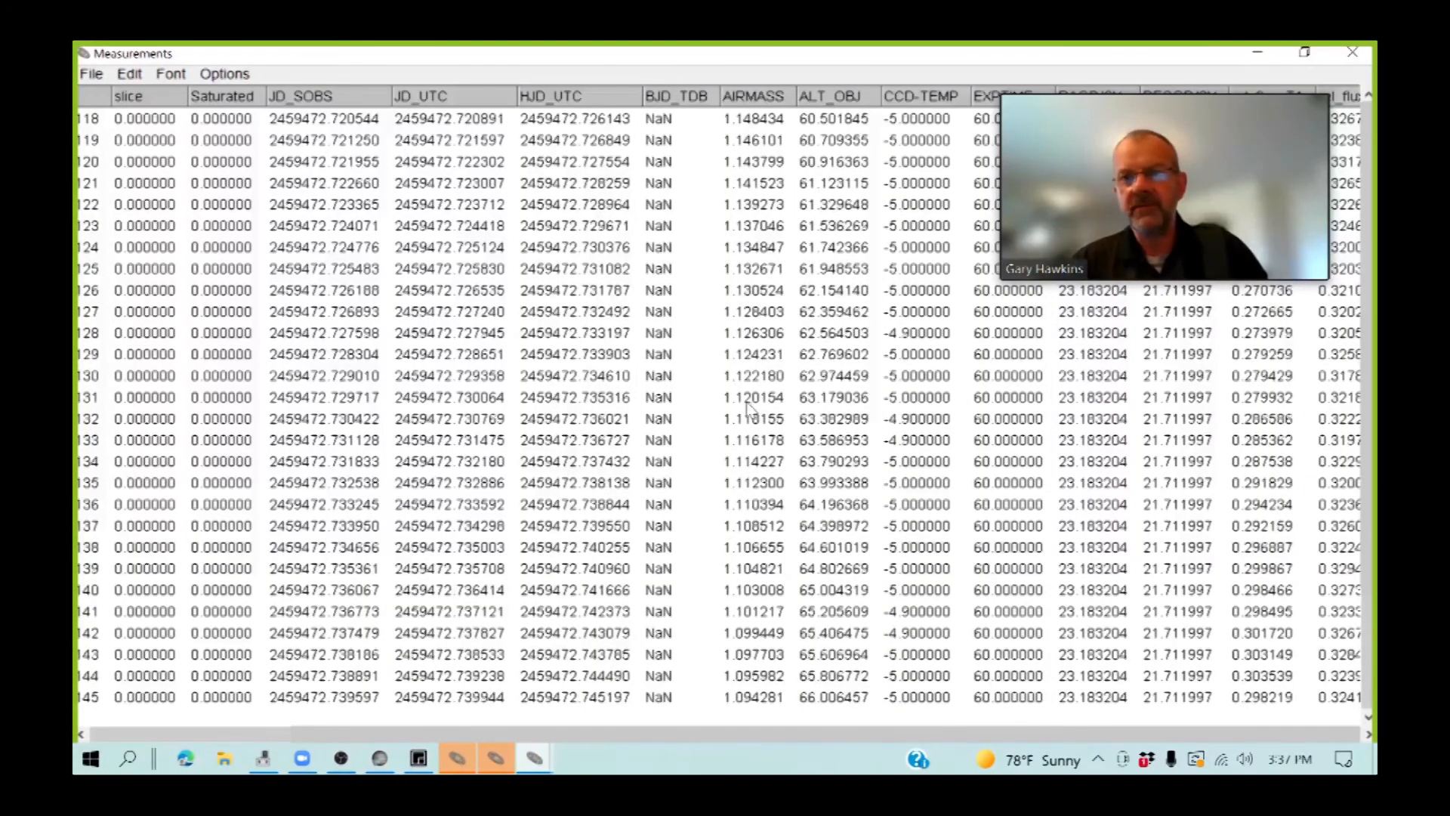
pyautogui.click(1255, 54)
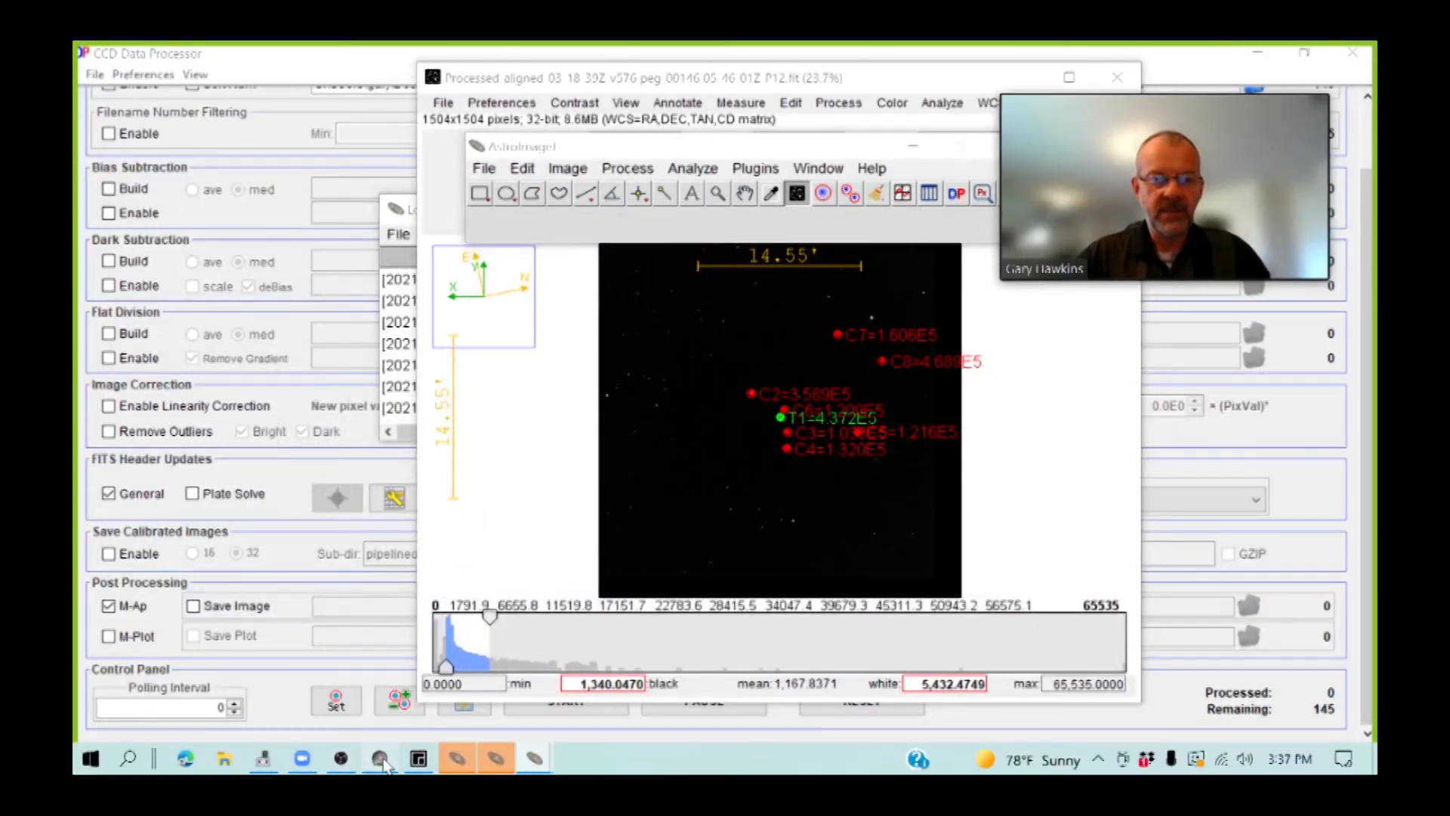
# Acknowledge SharpCap's prompt to run the data through DP, and switch to AstroImageJ to plot the measurements with Multi-plot
pyautogui.click(532, 758)
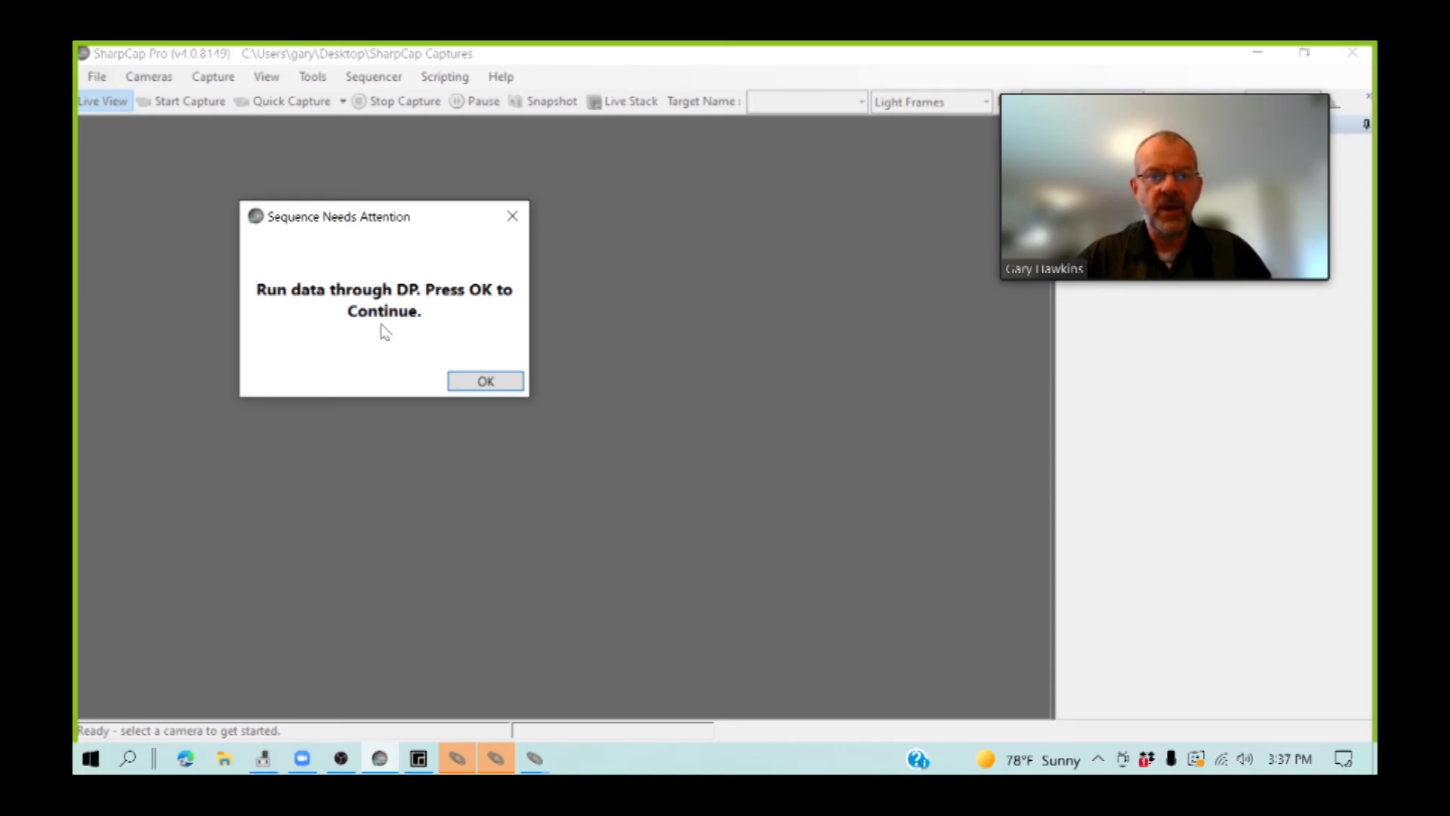
pyautogui.click(483, 382)
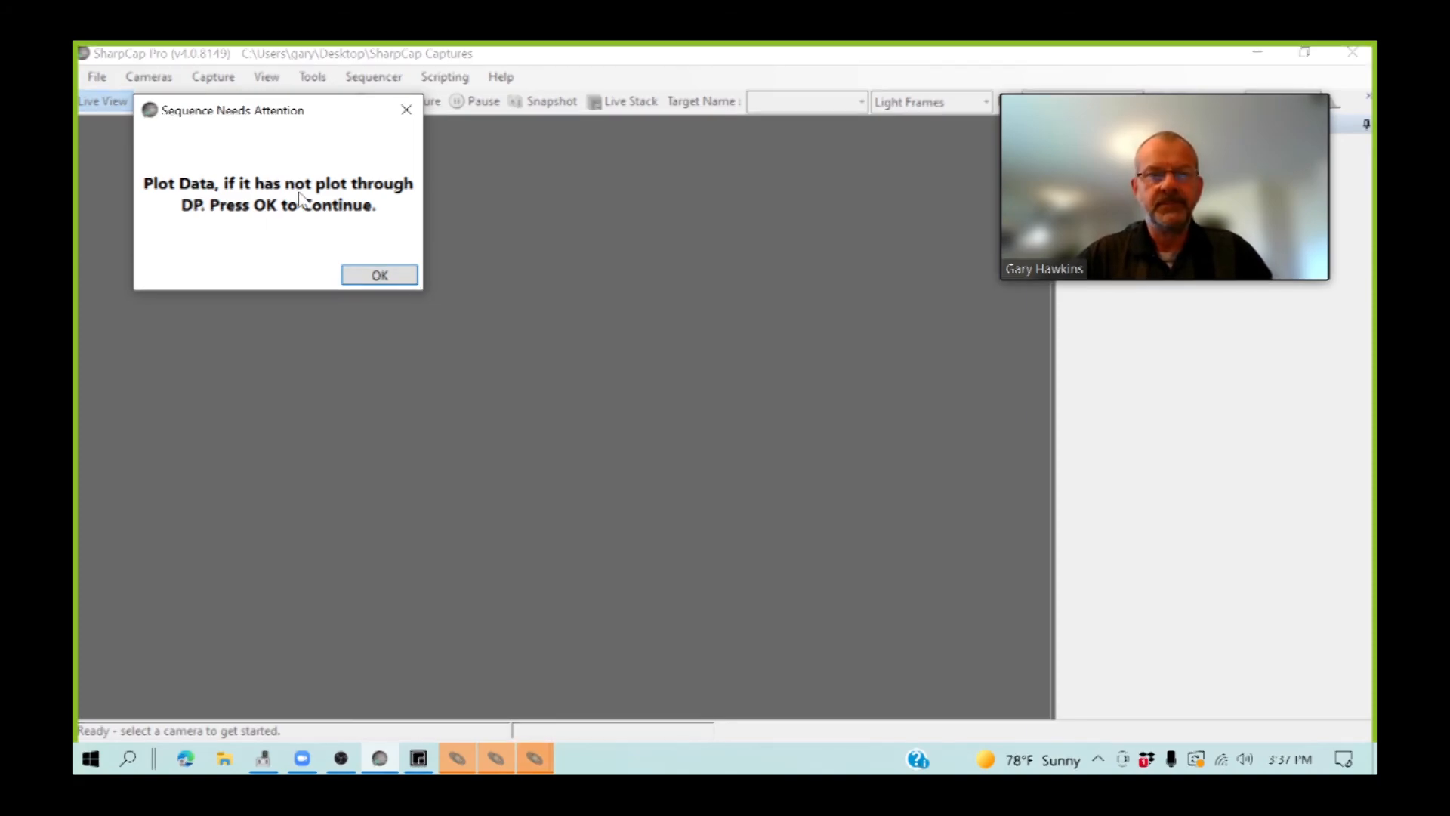
pyautogui.click(535, 756)
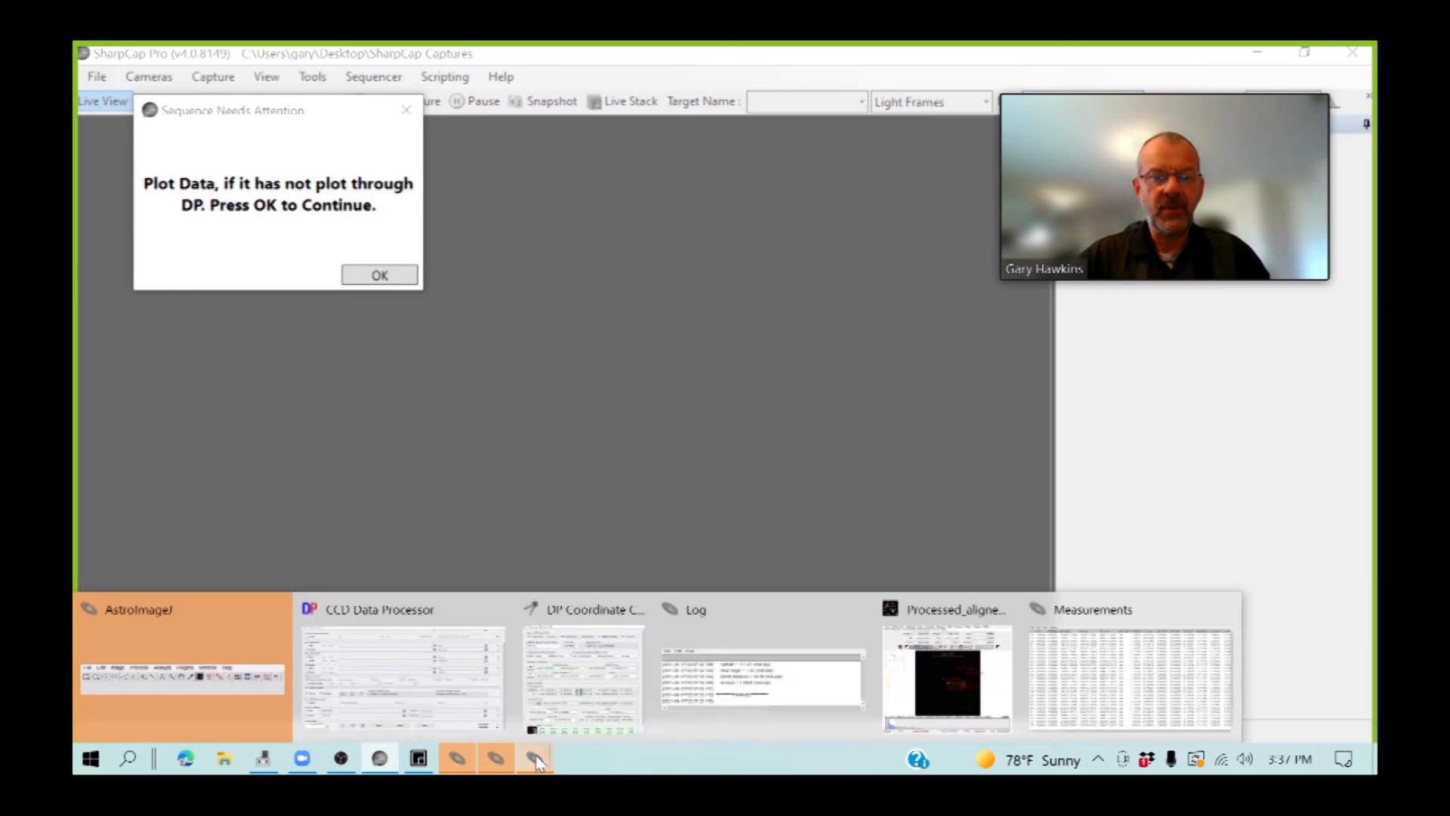
pyautogui.click(238, 623)
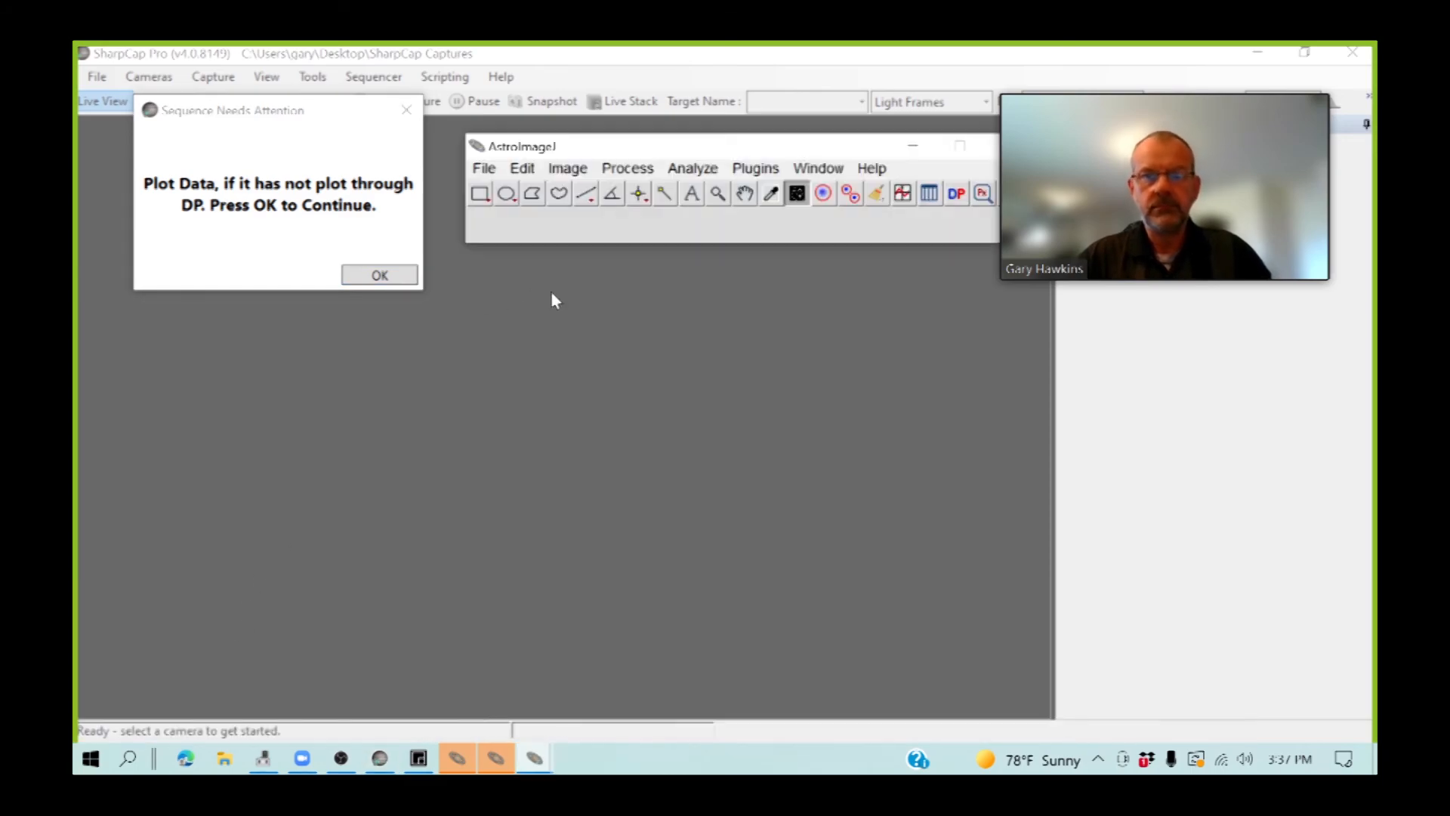
pyautogui.click(902, 193)
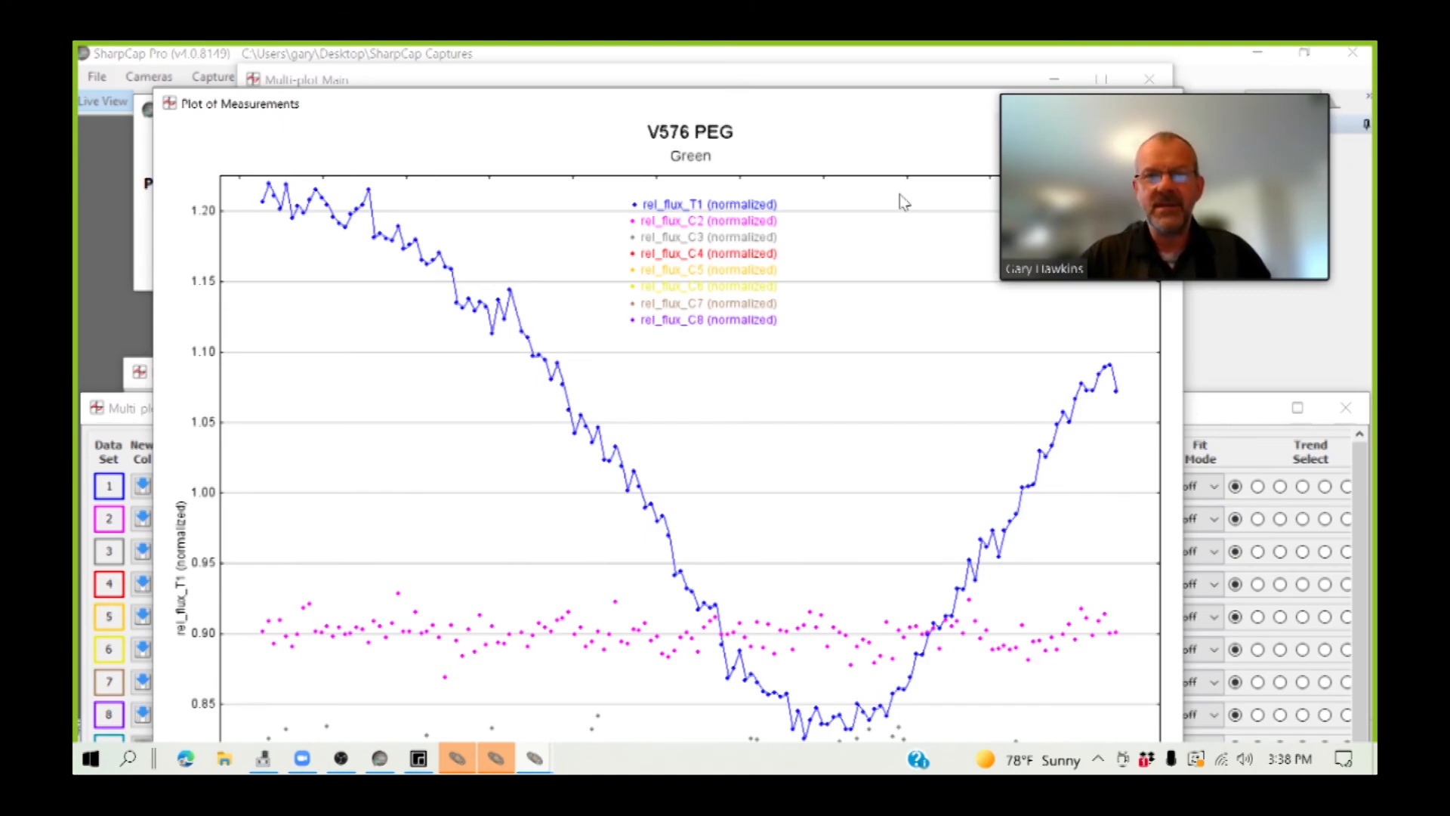
# Minimize the light curve plot, the Multi-plot windows and the AstroImageJ toolbar to return to SharpCap's sequence prompt
pyautogui.moveTo(1066, 114)
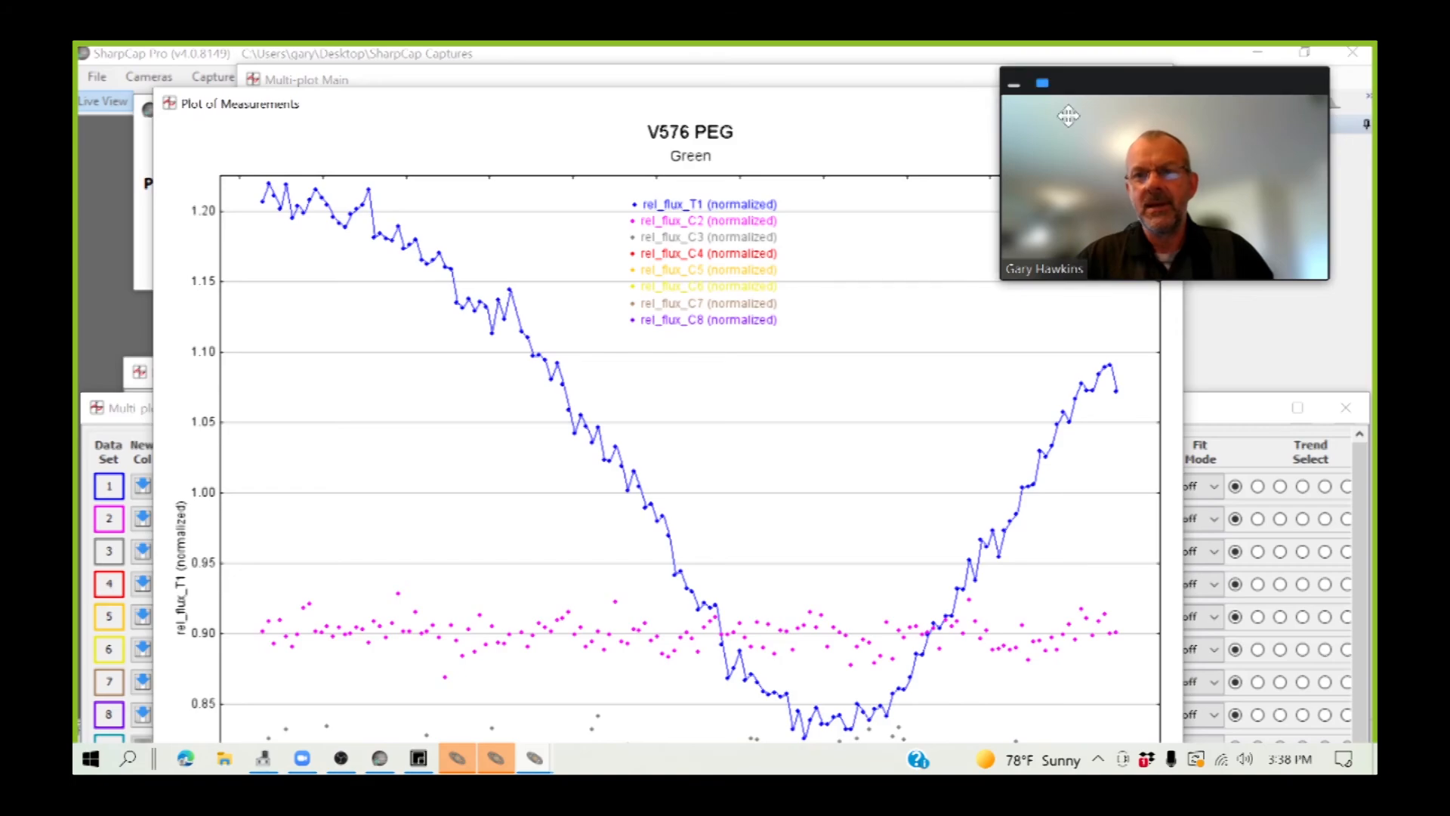
pyautogui.moveTo(1103, 87); pyautogui.dragTo(1139, 78)
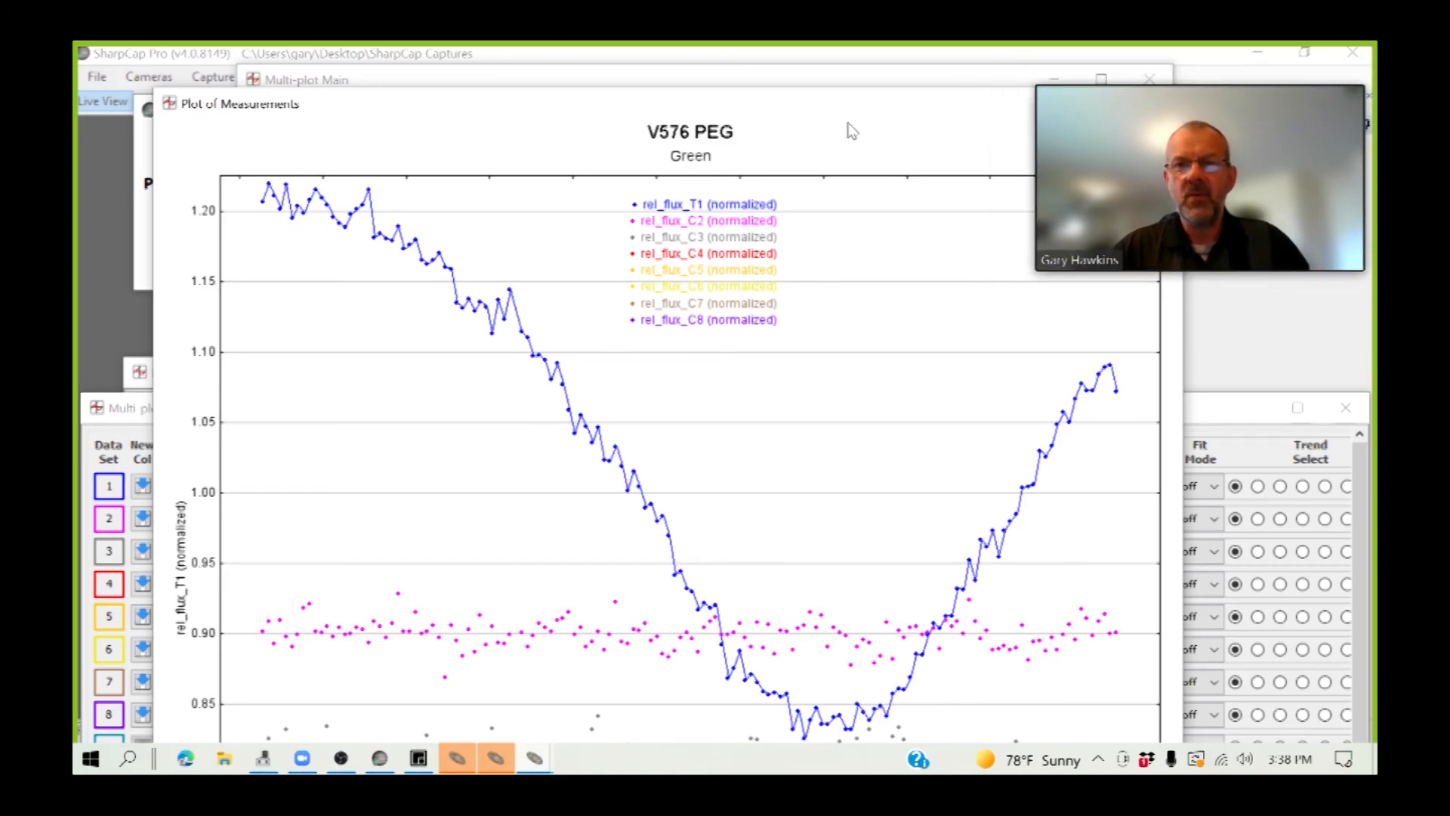
pyautogui.moveTo(931, 105); pyautogui.dragTo(710, 138)
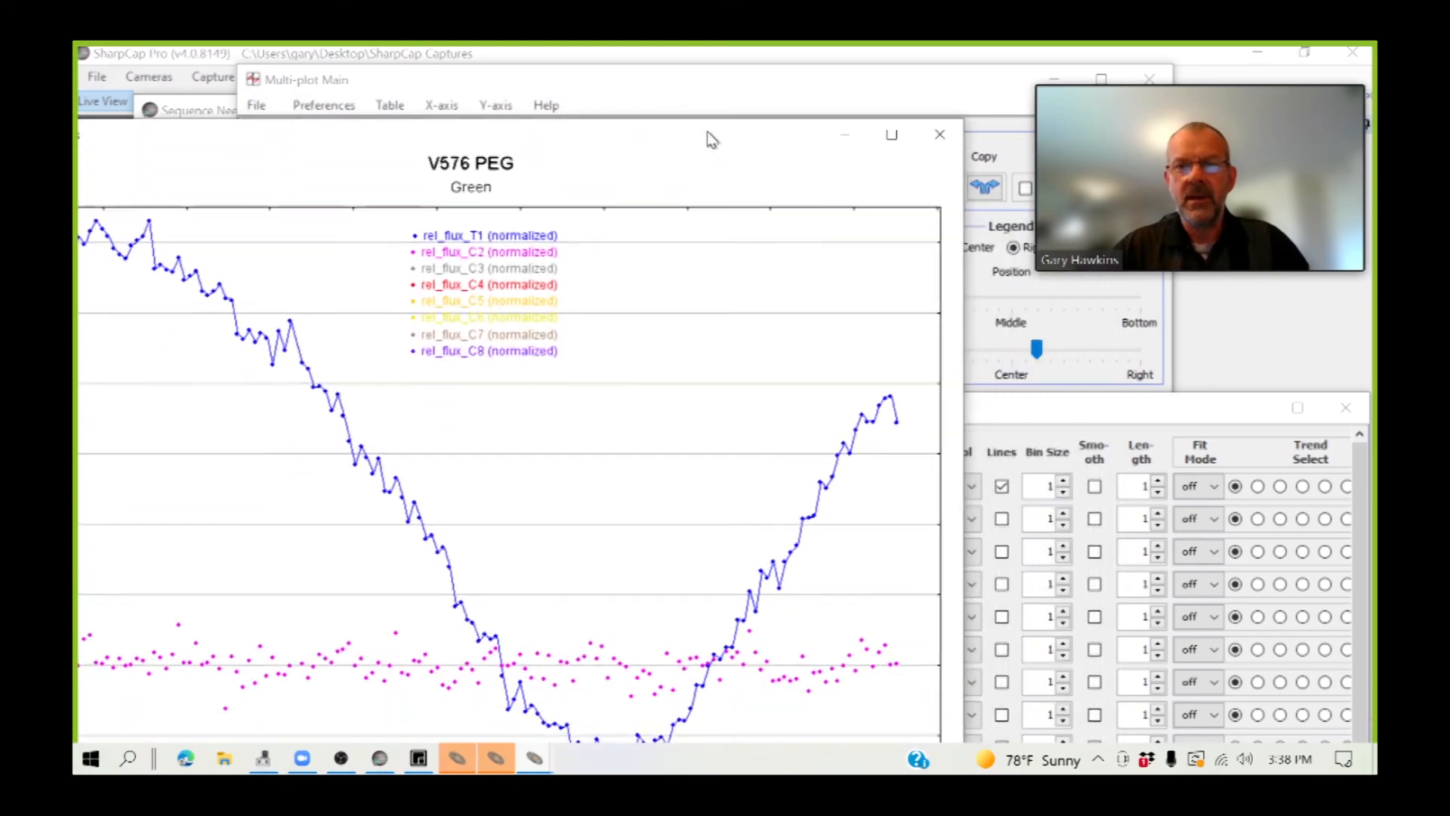
pyautogui.click(843, 143)
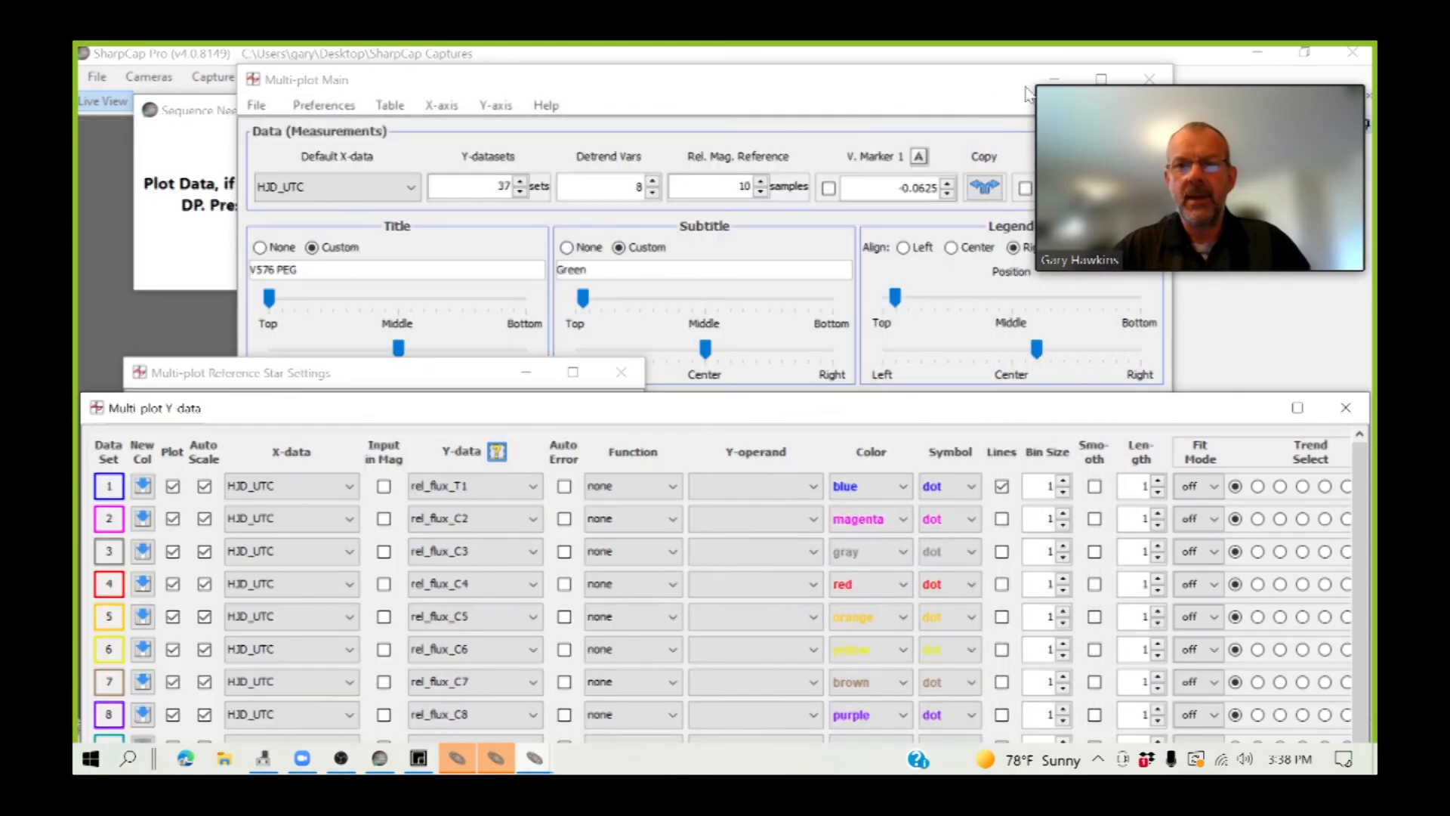
pyautogui.click(1053, 86)
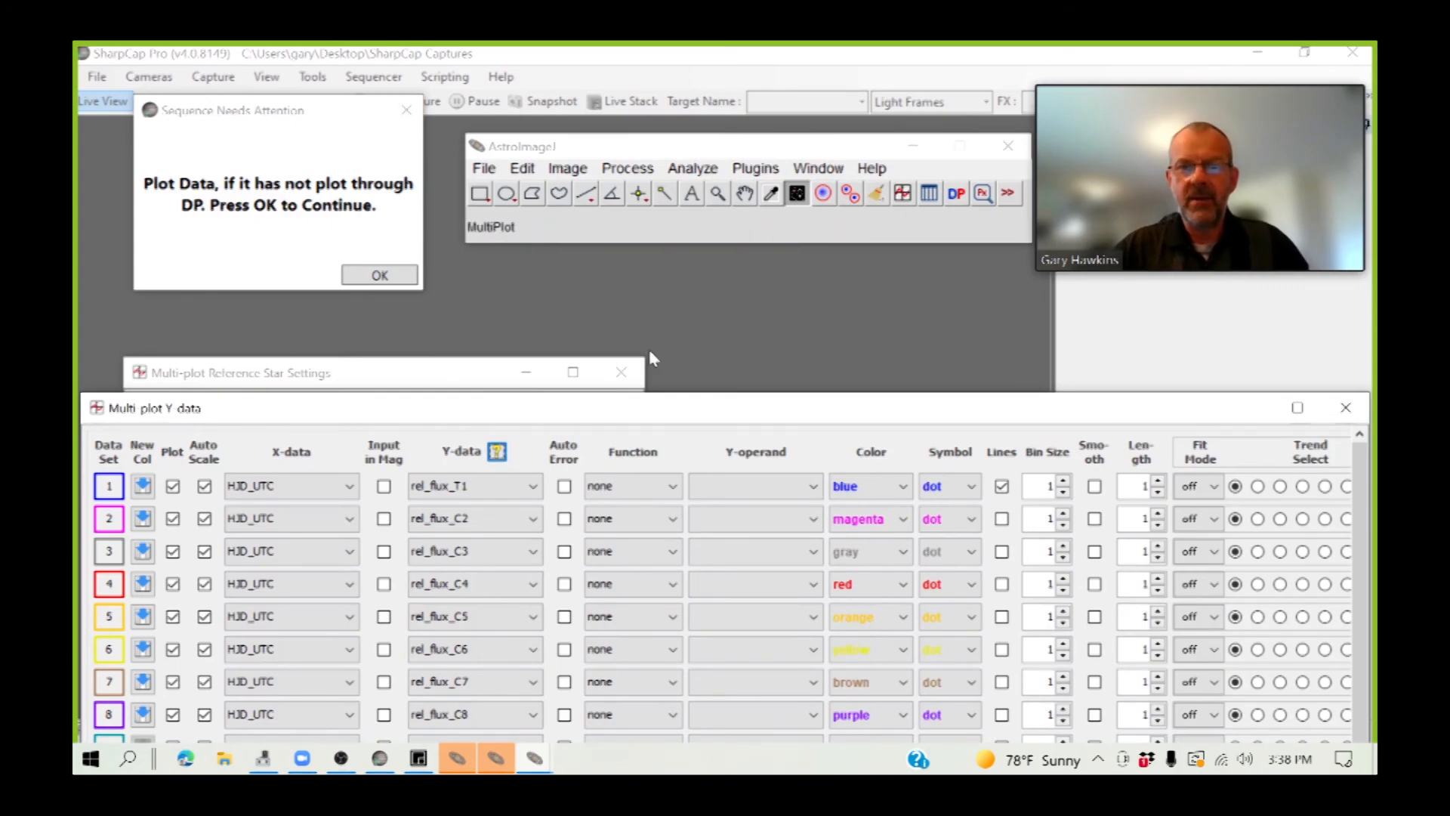
pyautogui.click(1248, 410)
pyautogui.click(526, 374)
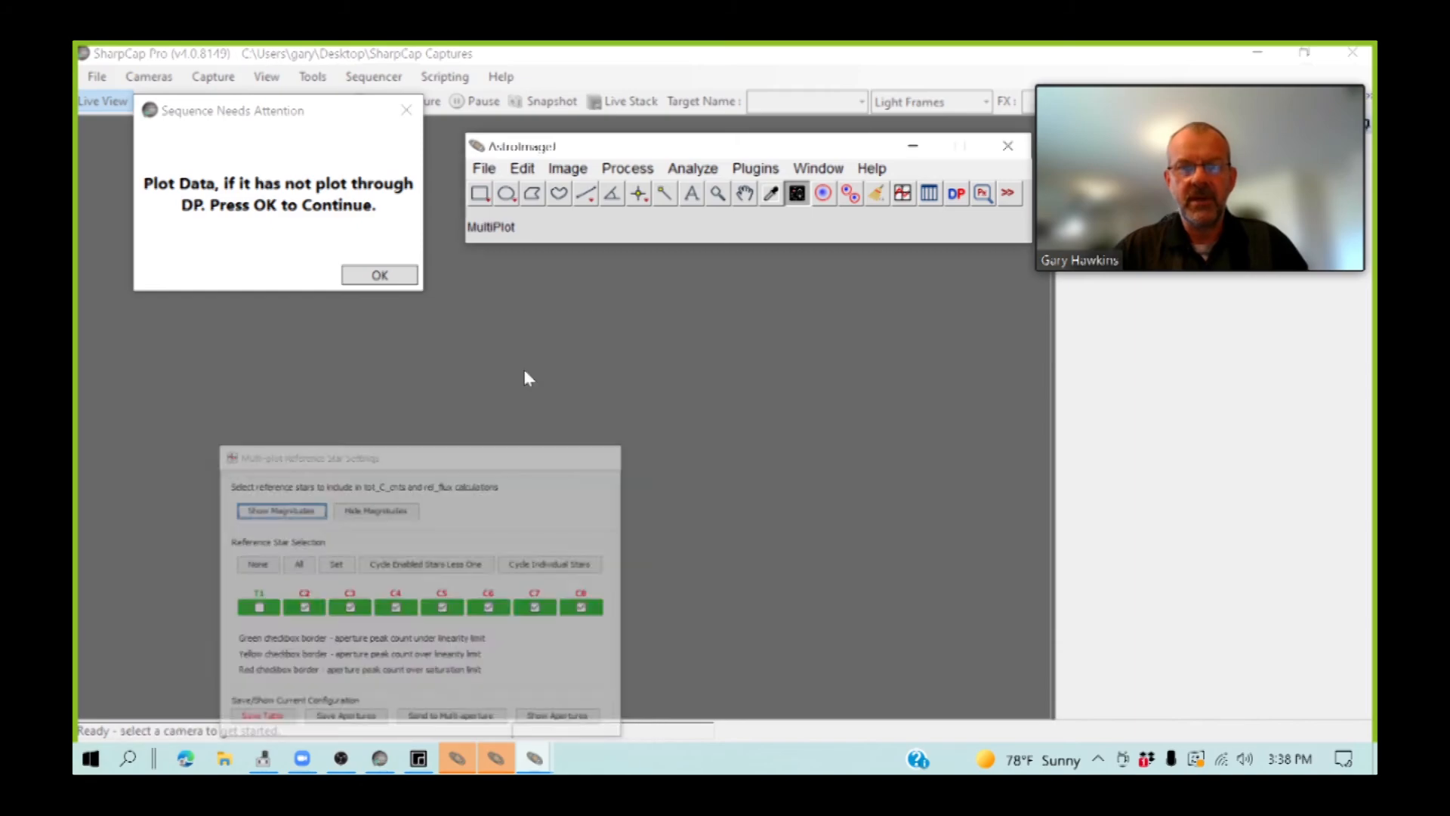
pyautogui.click(911, 147)
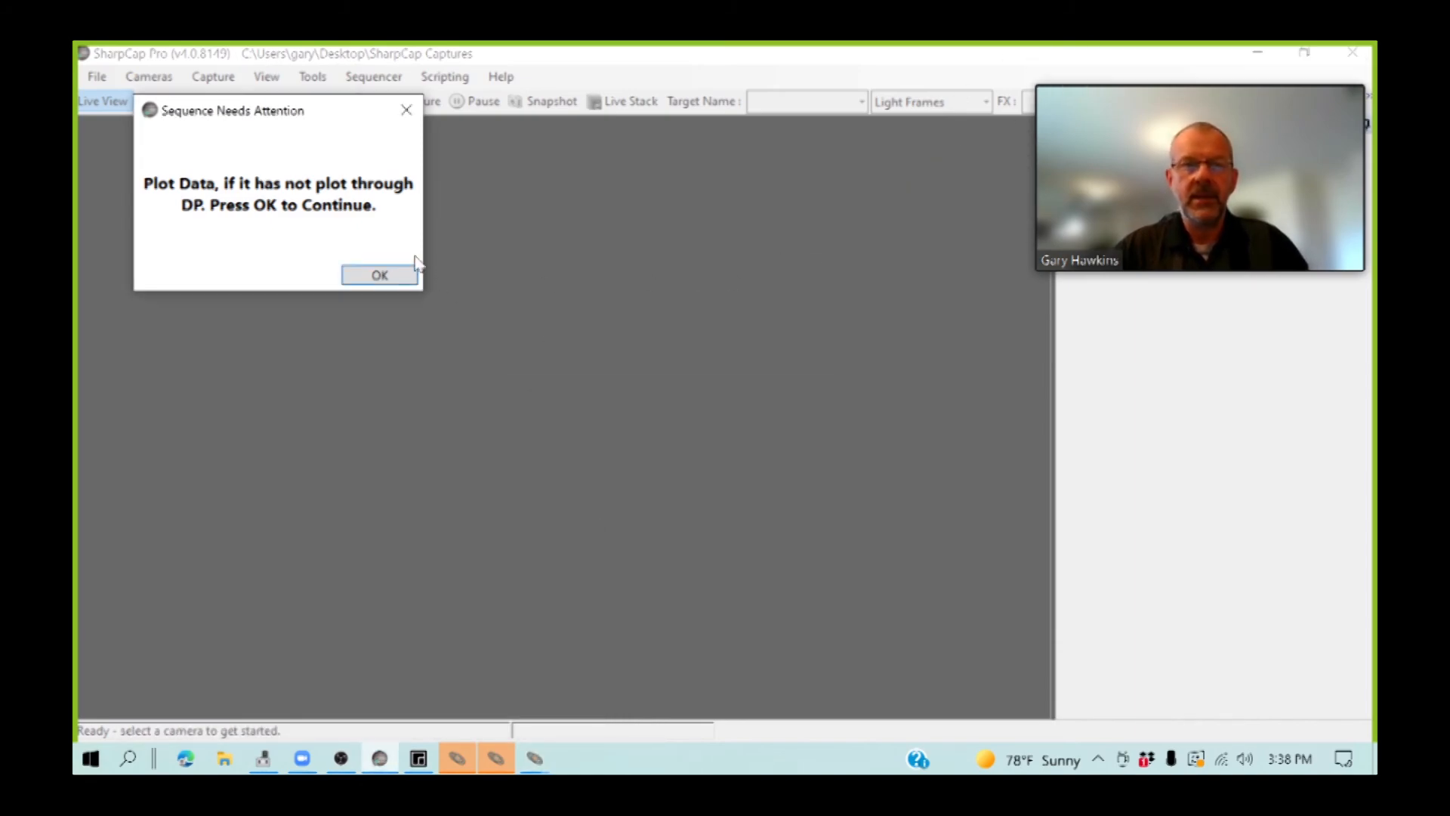
# Bring up the Multi-plot Main window, review its title, axis scaling and plot size settings, and minimize it
pyautogui.moveTo(375, 759)
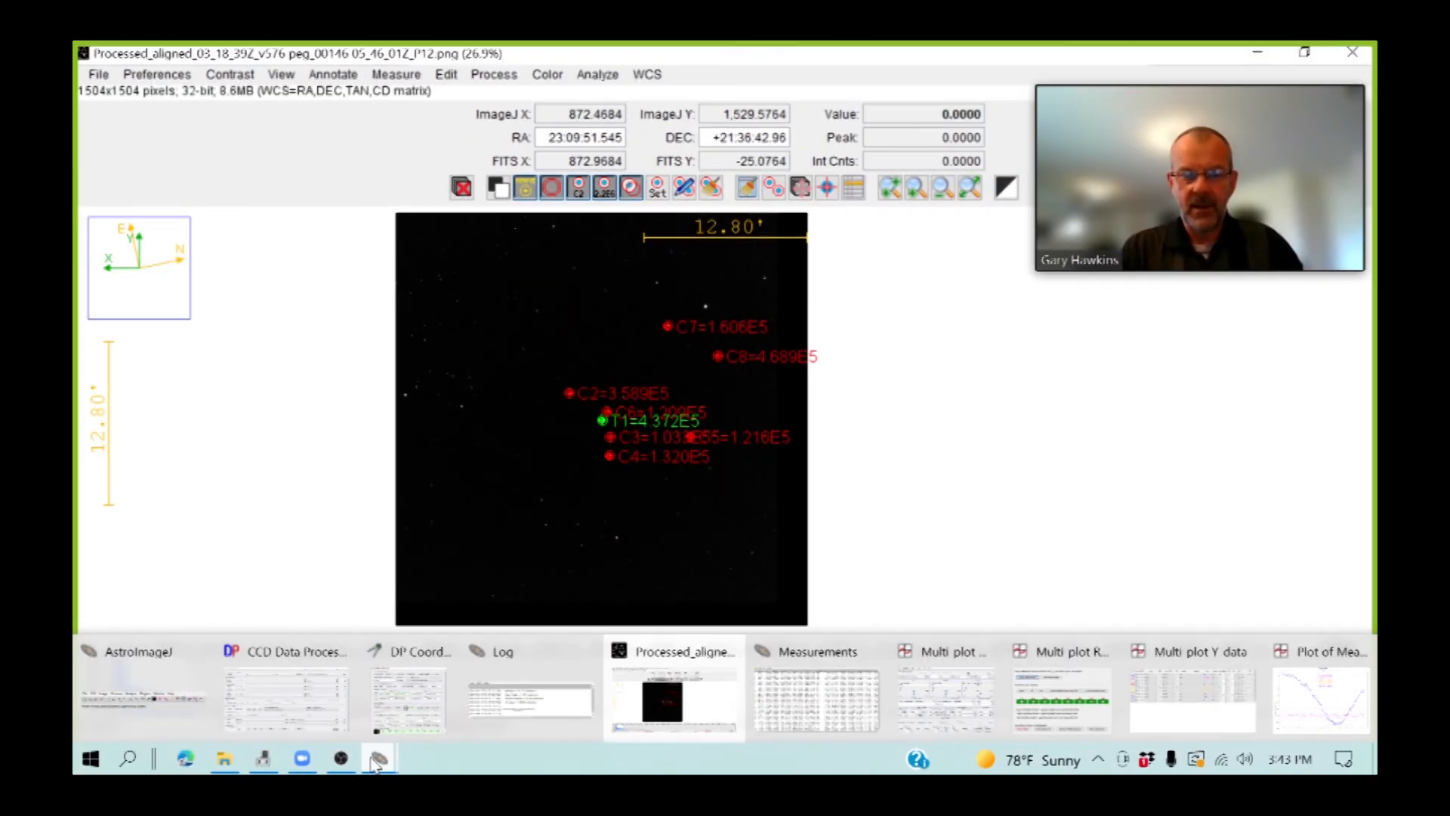
pyautogui.click(927, 652)
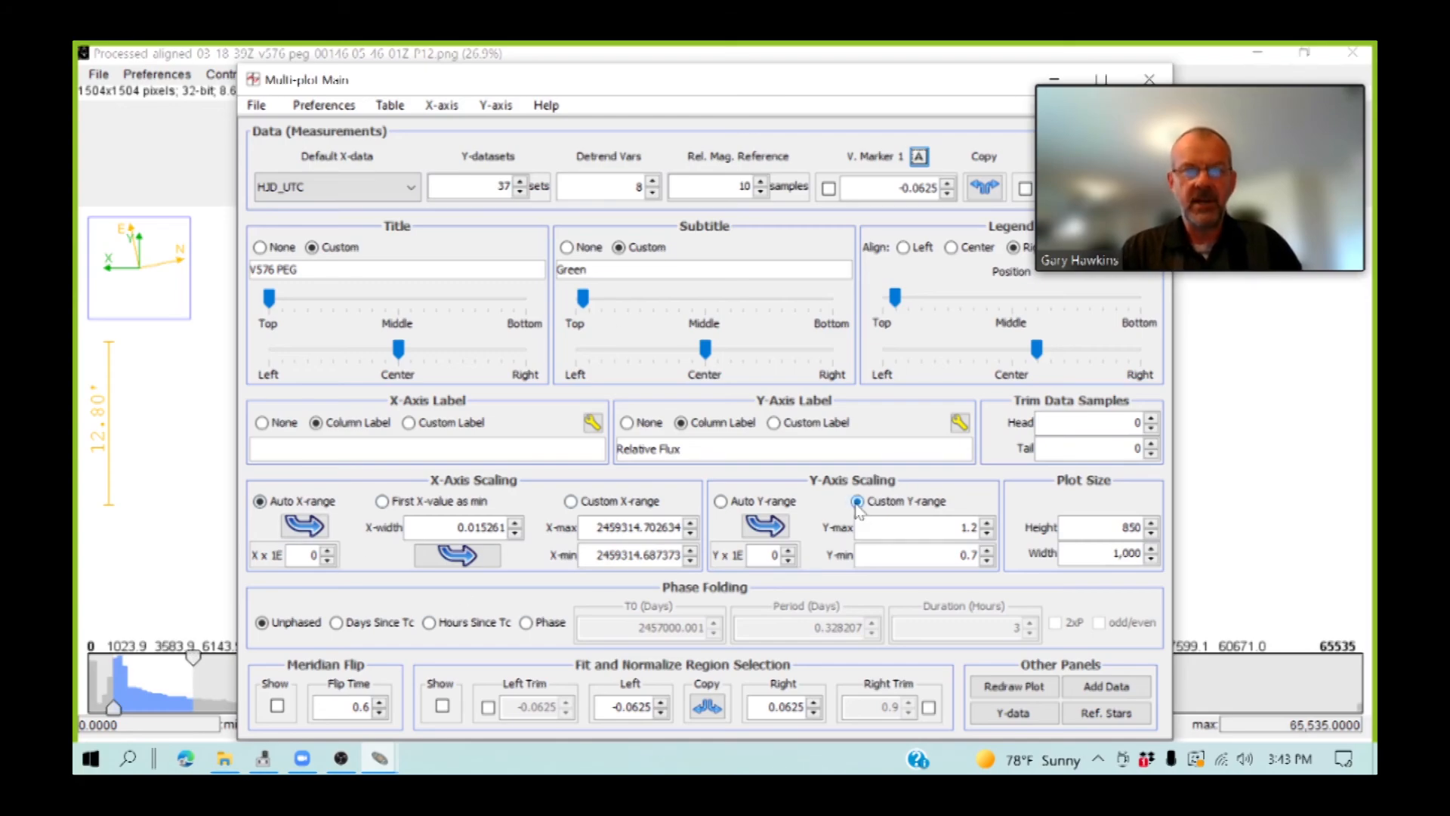
pyautogui.moveTo(716, 85); pyautogui.dragTo(633, 74)
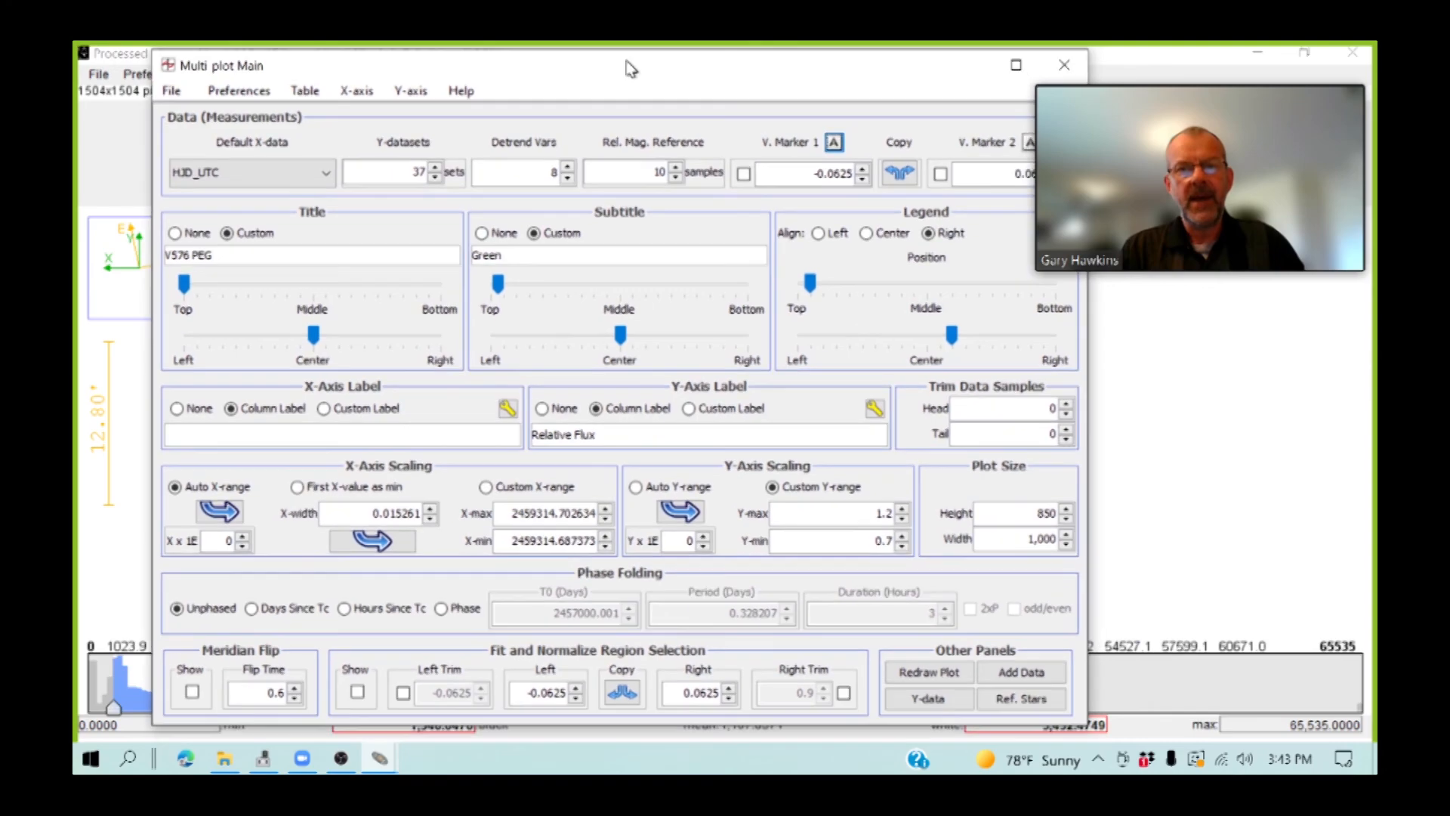
pyautogui.click(970, 69)
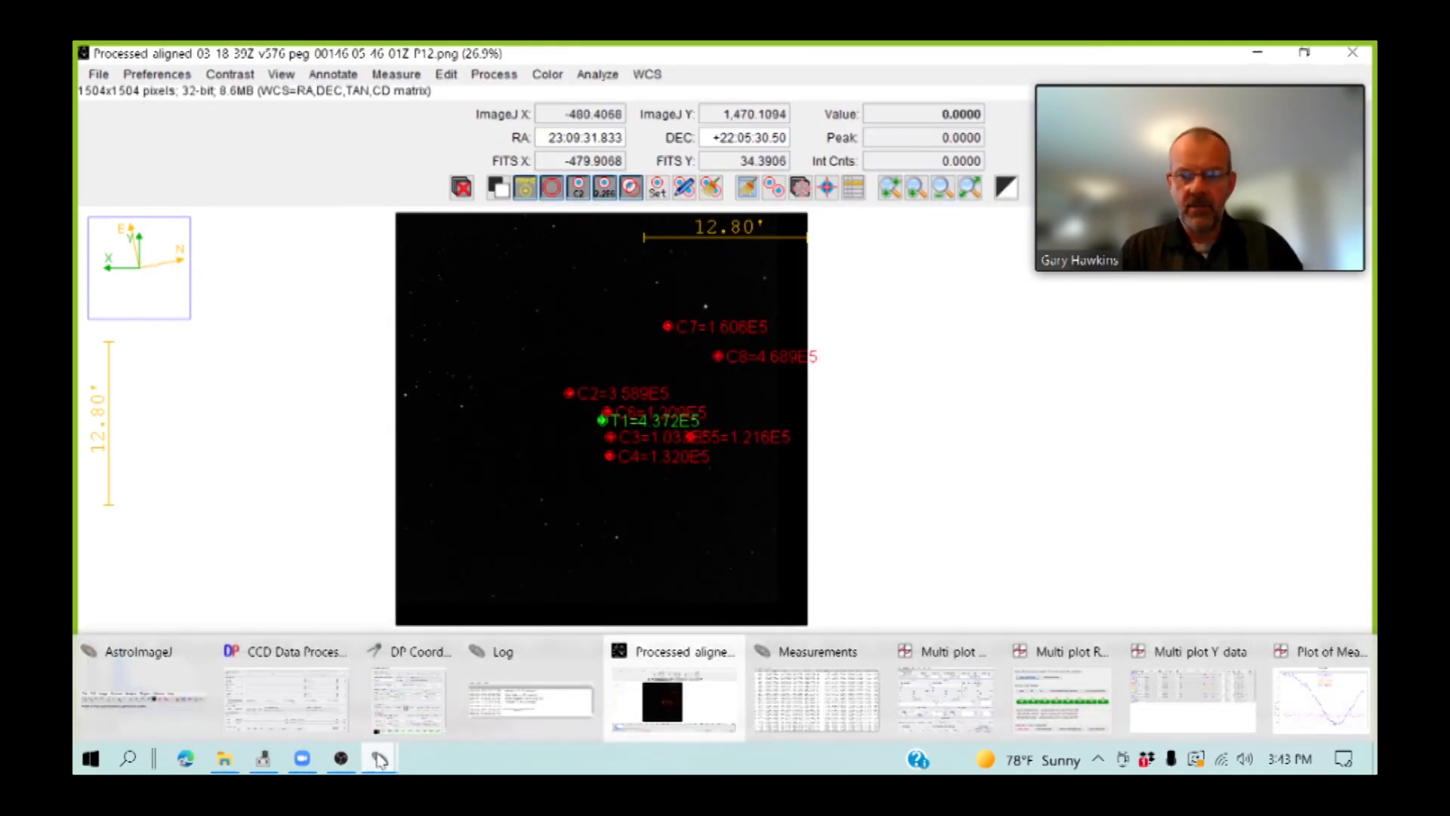
# Bring up the Multi-plot Reference Star Settings, move the window clear of the screen edge, and review the comparison star selection
pyautogui.click(1063, 710)
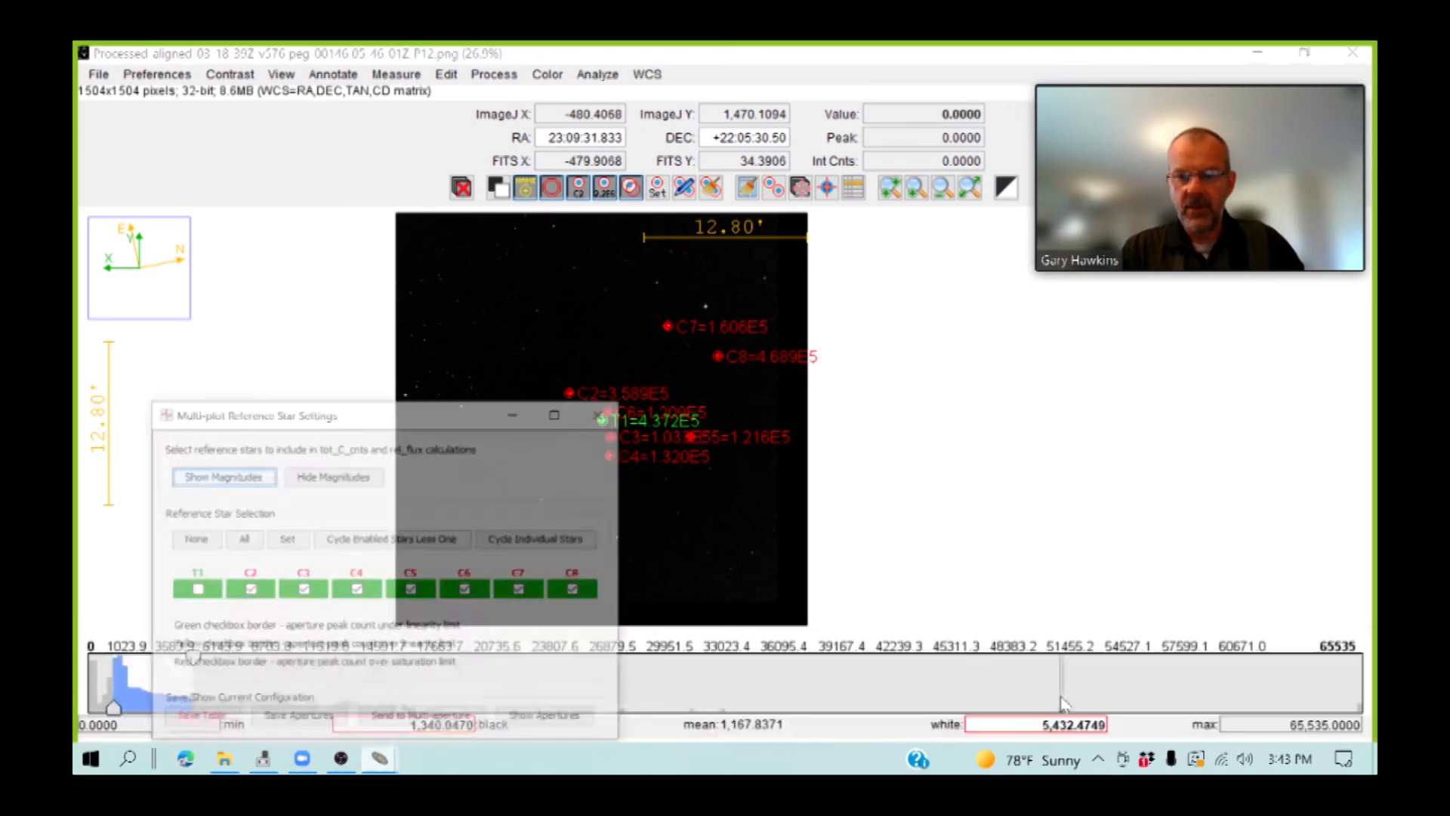
pyautogui.moveTo(448, 382); pyautogui.dragTo(434, 241)
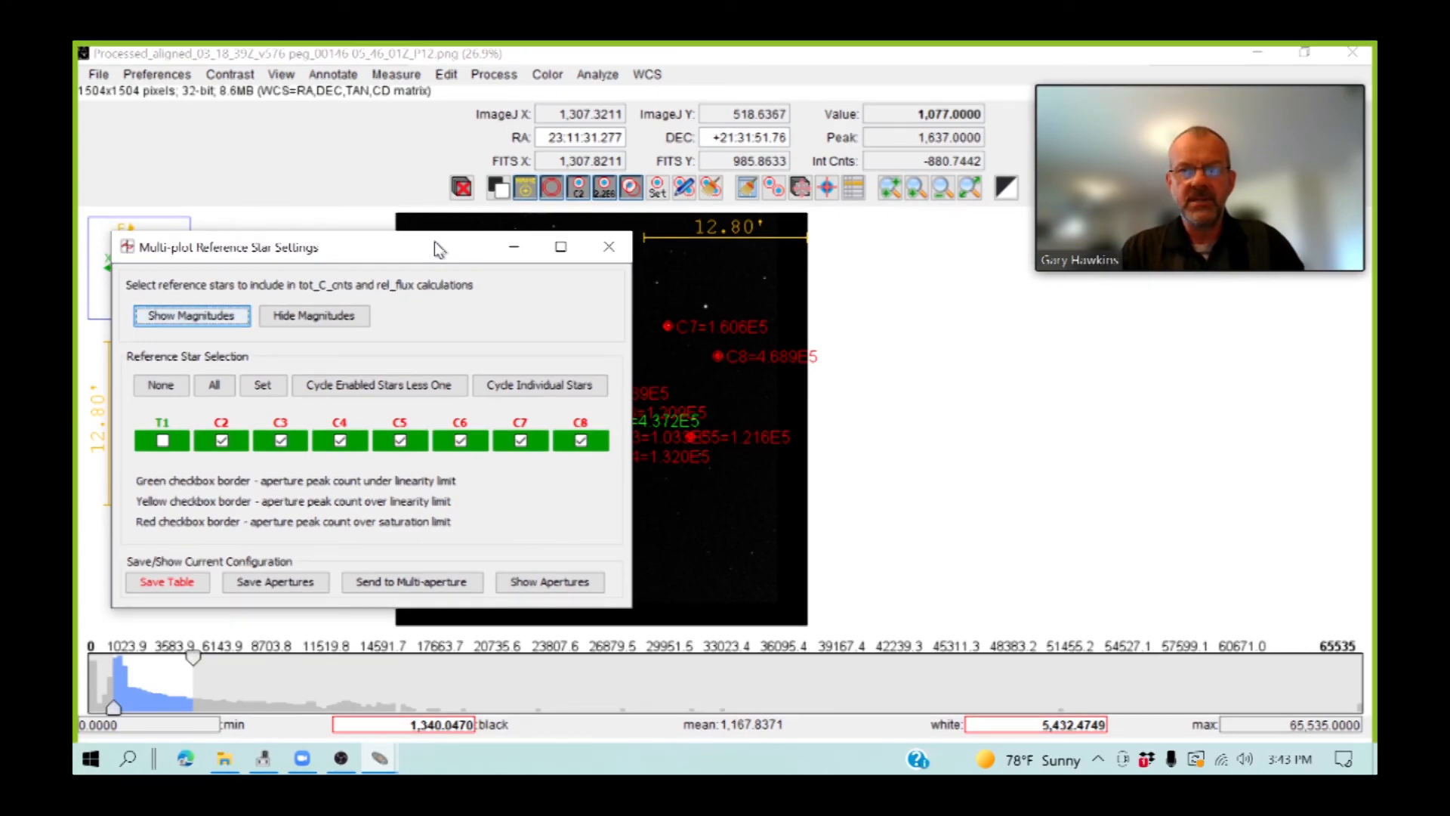
pyautogui.moveTo(433, 242); pyautogui.dragTo(433, 242)
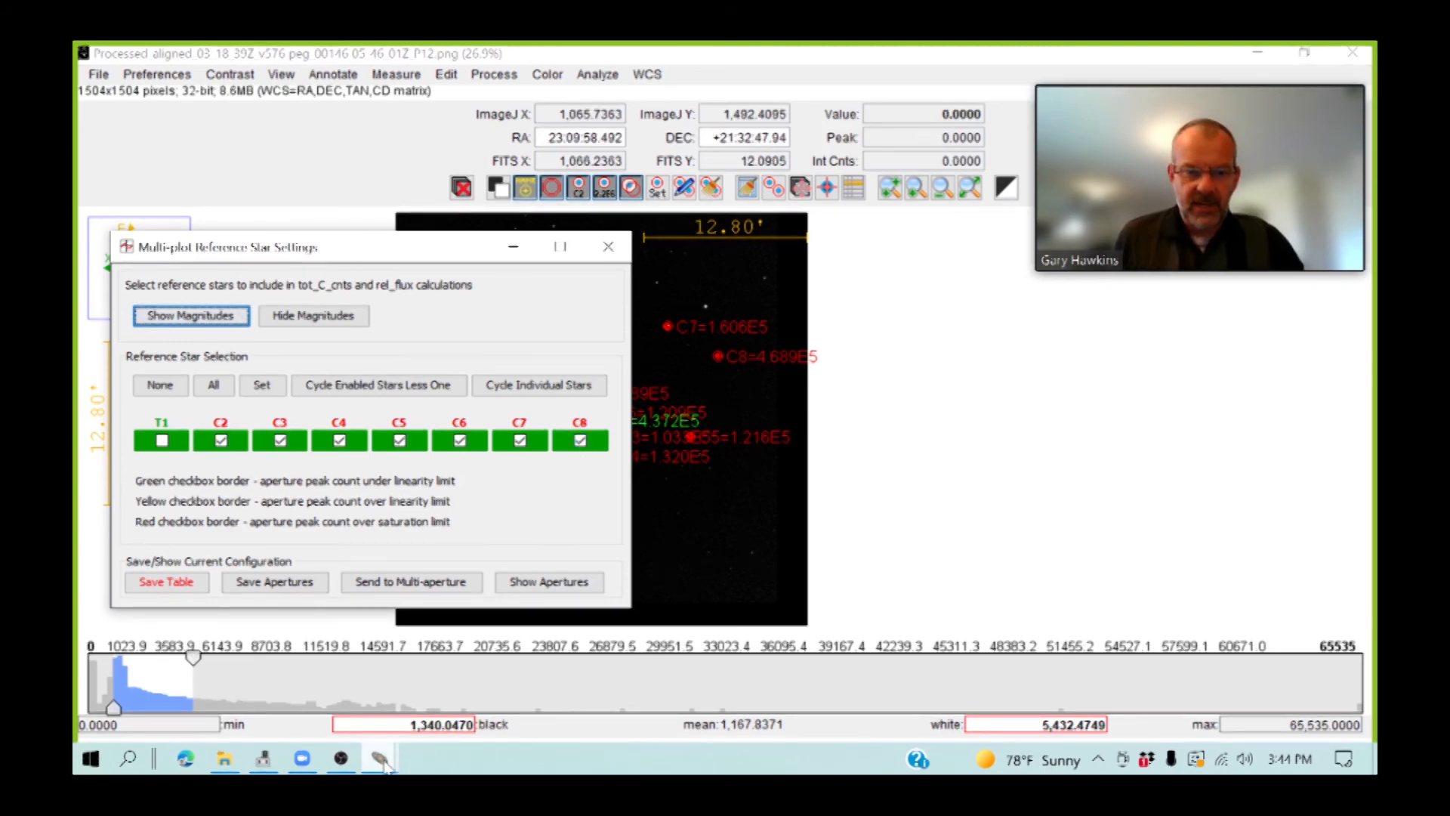
# Bring up the Multi-plot Y-data window, examine the data set rows for the target and comparison stars, and minimize it
pyautogui.moveTo(383, 764)
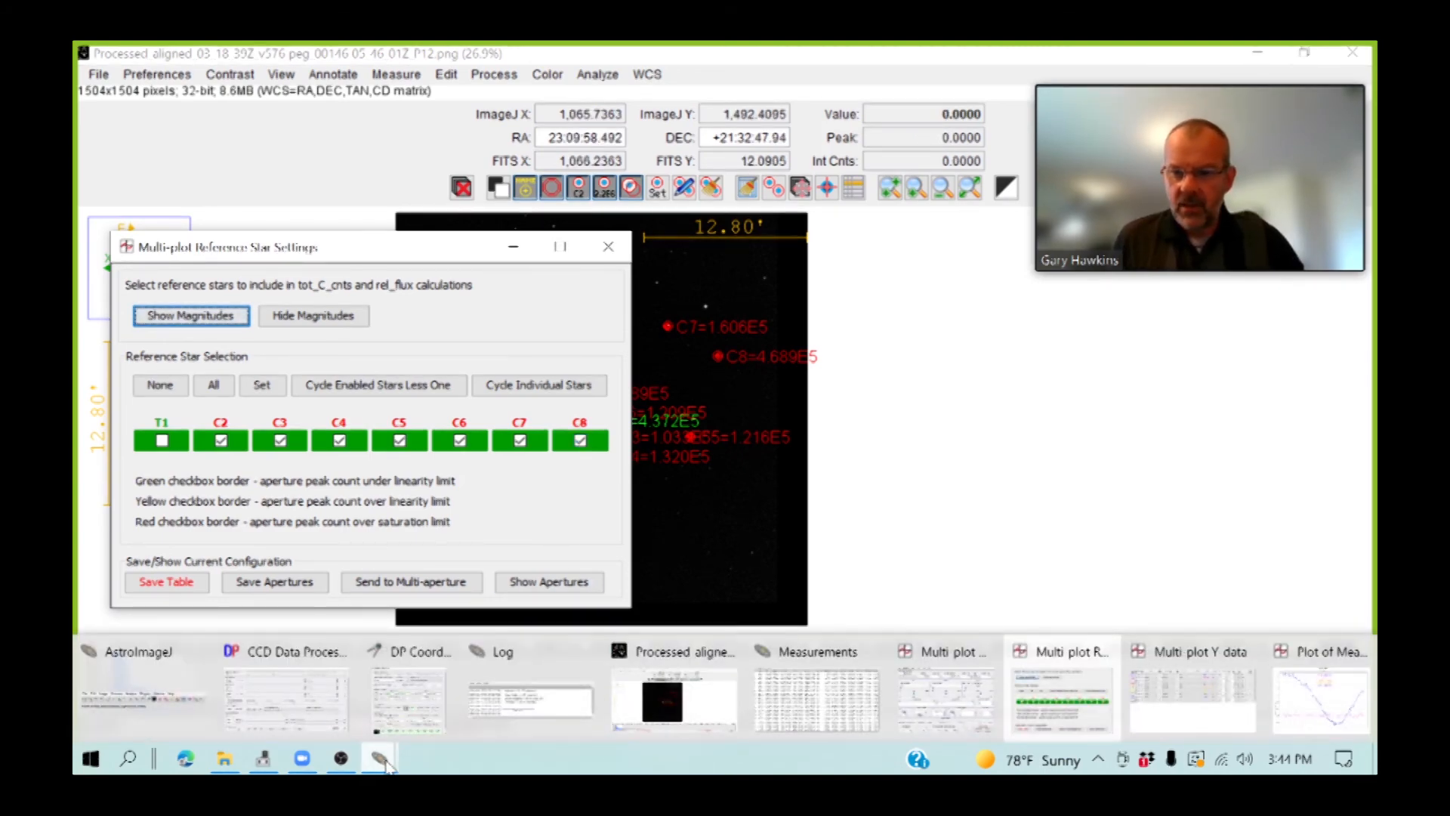
pyautogui.click(1167, 641)
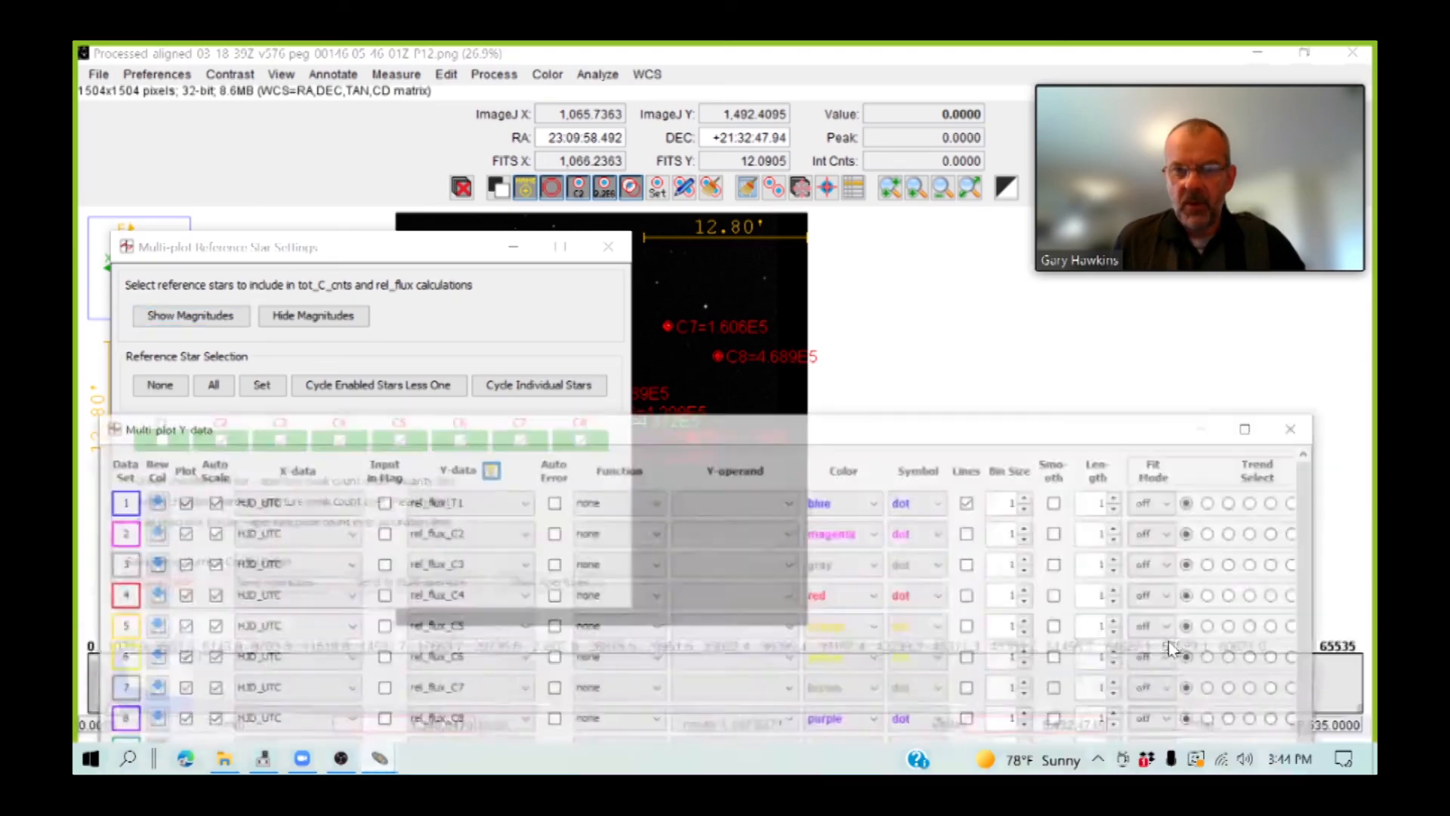
pyautogui.moveTo(708, 410); pyautogui.dragTo(690, 104)
pyautogui.moveTo(691, 78)
pyautogui.mouseDown()
pyautogui.moveTo(690, 58)
pyautogui.moveTo(689, 139)
pyautogui.moveTo(695, 80)
pyautogui.moveTo(707, 78)
pyautogui.mouseUp()
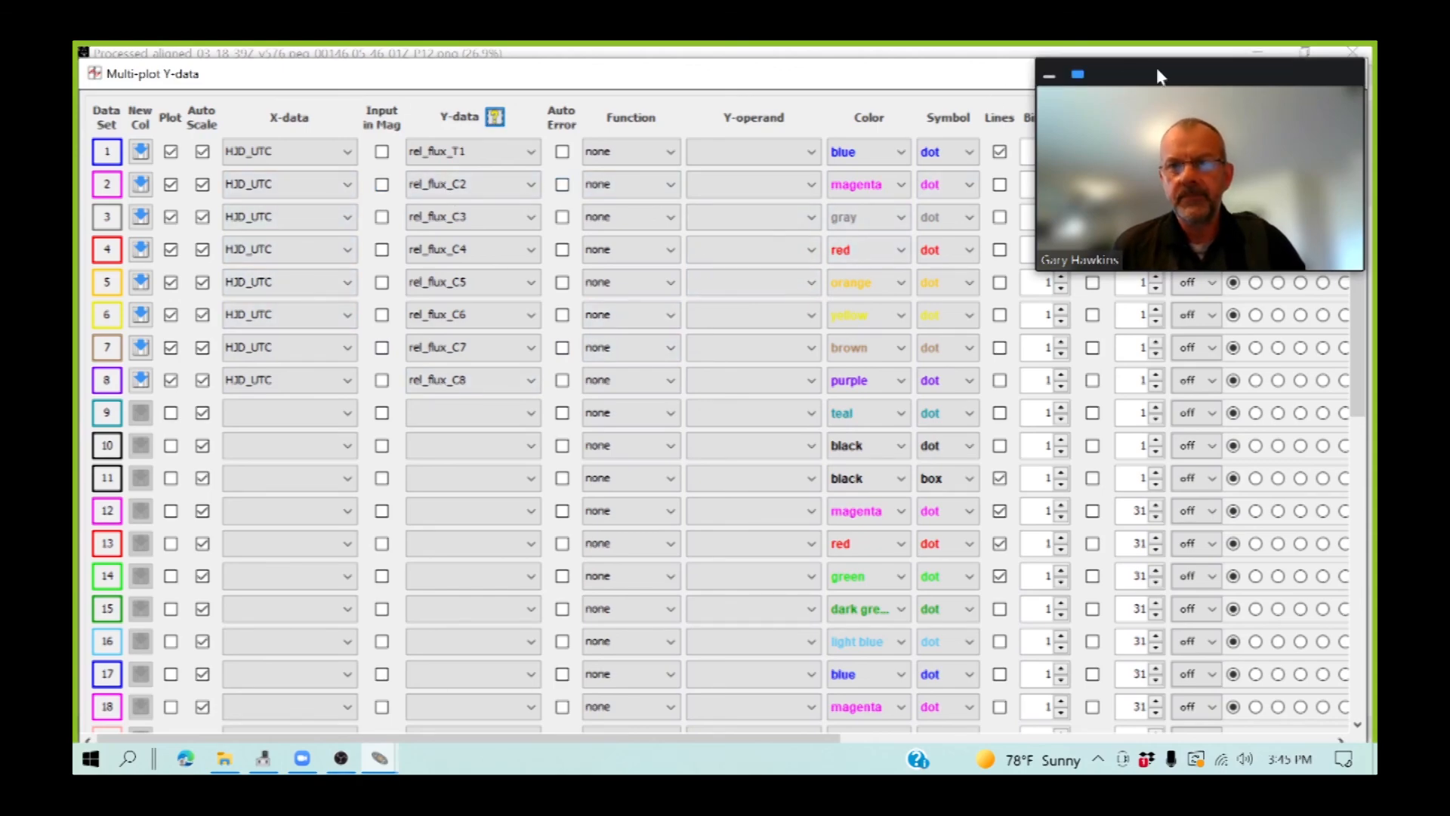
pyautogui.moveTo(1160, 76); pyautogui.dragTo(1162, 146)
pyautogui.click(1247, 74)
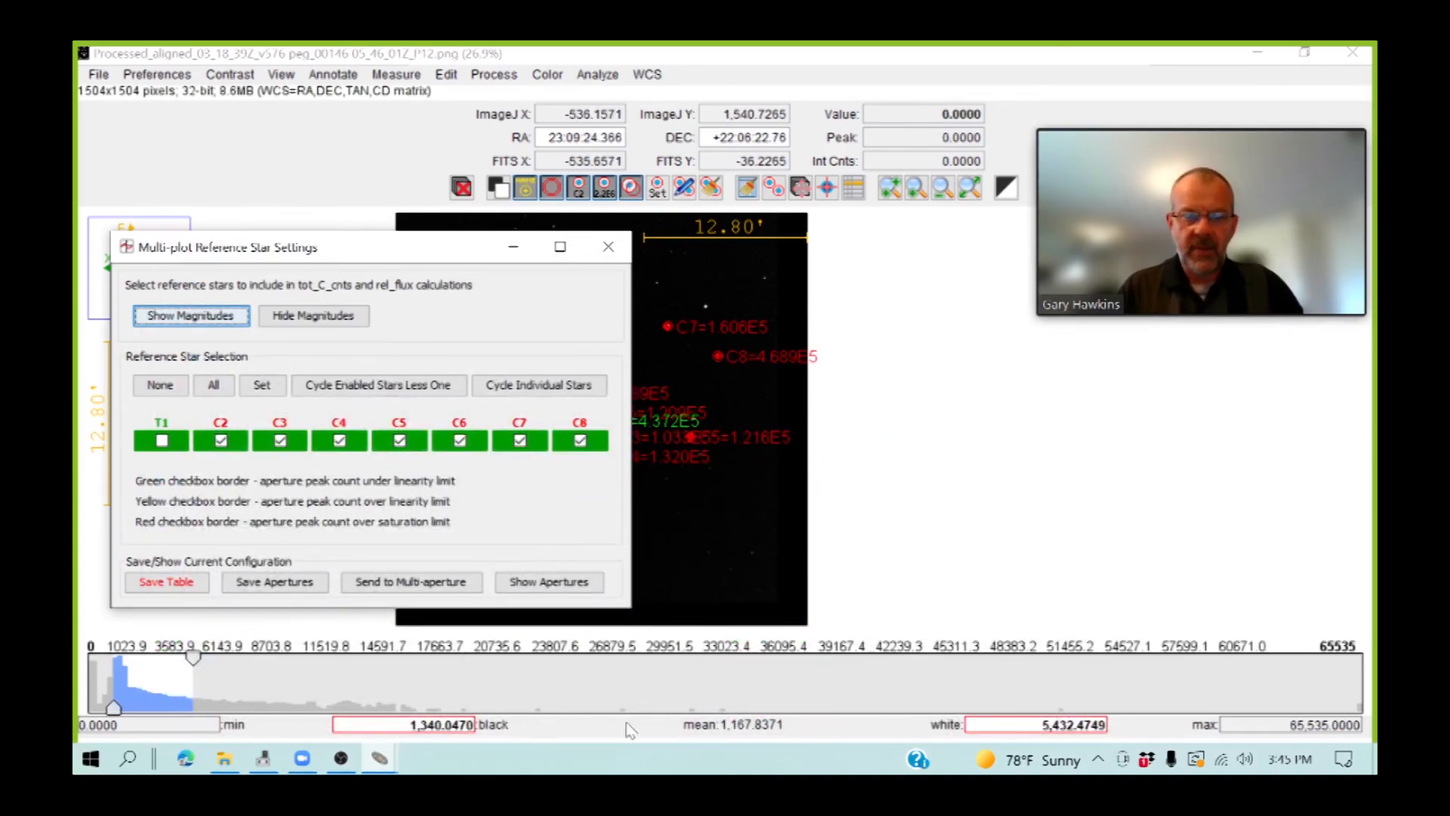
# Bring up the Plot of Measurements and widen and reposition its window to examine the whole light curve of the target
pyautogui.moveTo(379, 761)
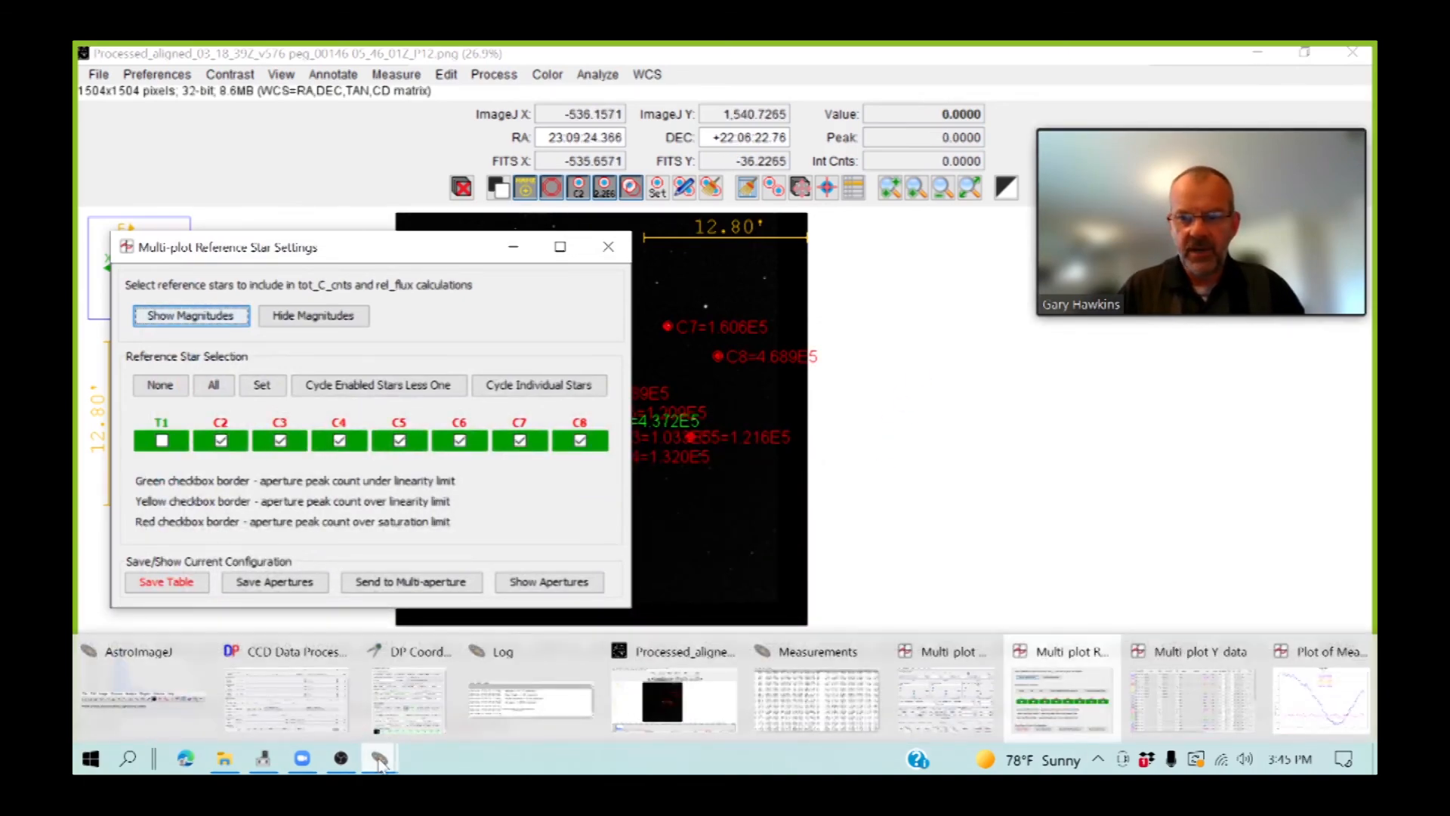
pyautogui.click(1306, 701)
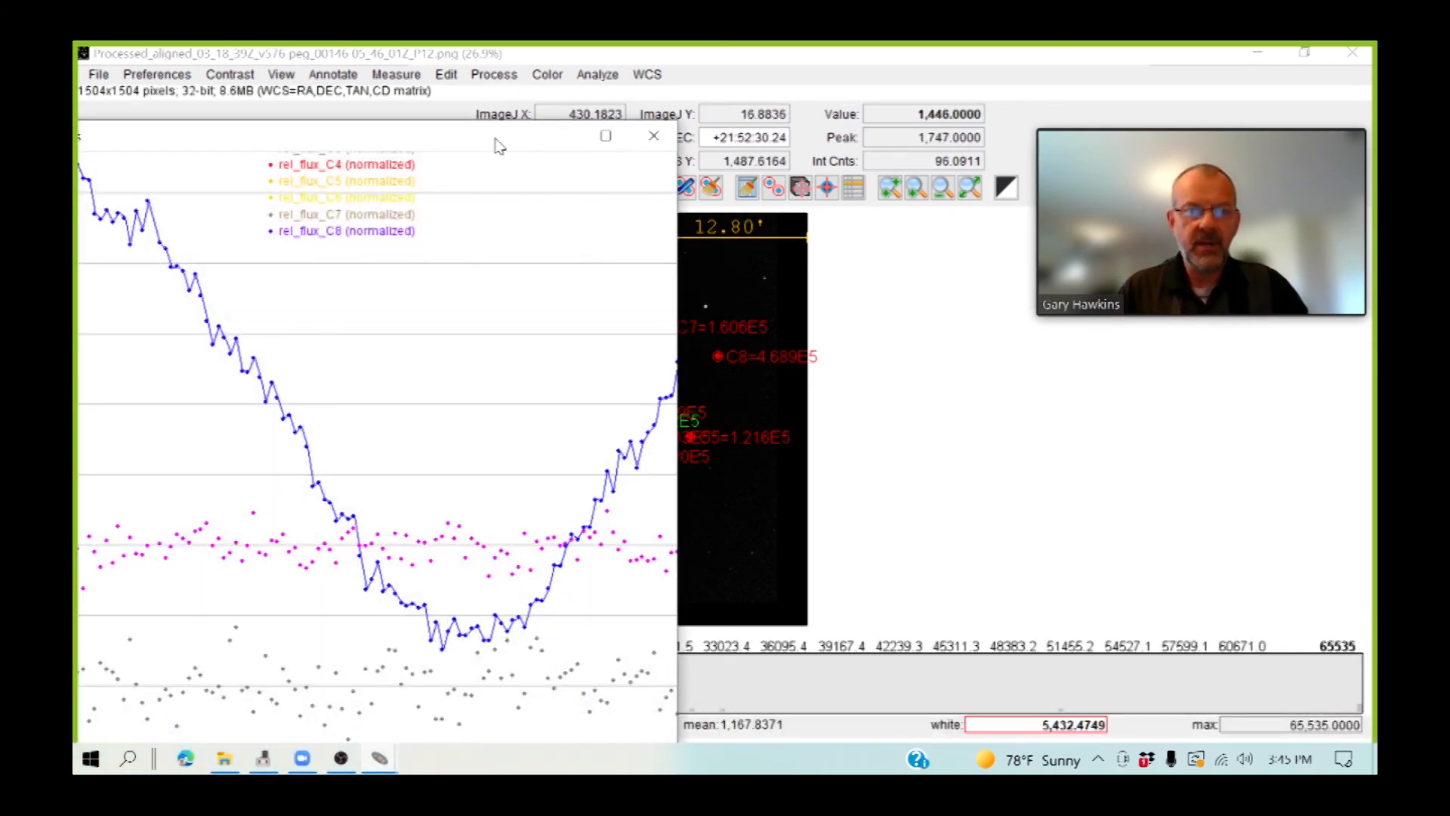
pyautogui.click(605, 136)
pyautogui.moveTo(683, 75); pyautogui.dragTo(902, 65)
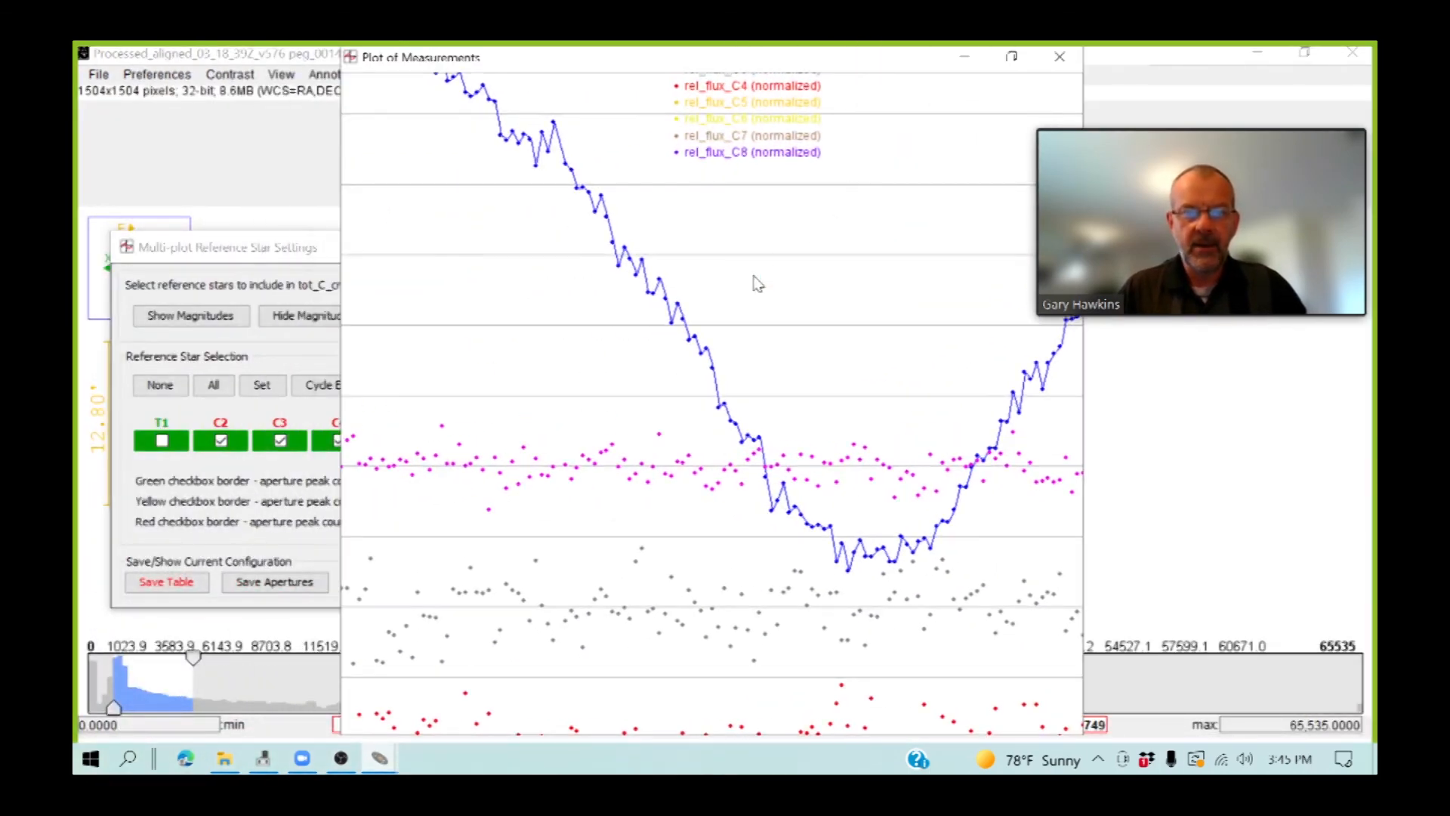
pyautogui.click(1011, 56)
pyautogui.moveTo(677, 256); pyautogui.dragTo(1076, 258)
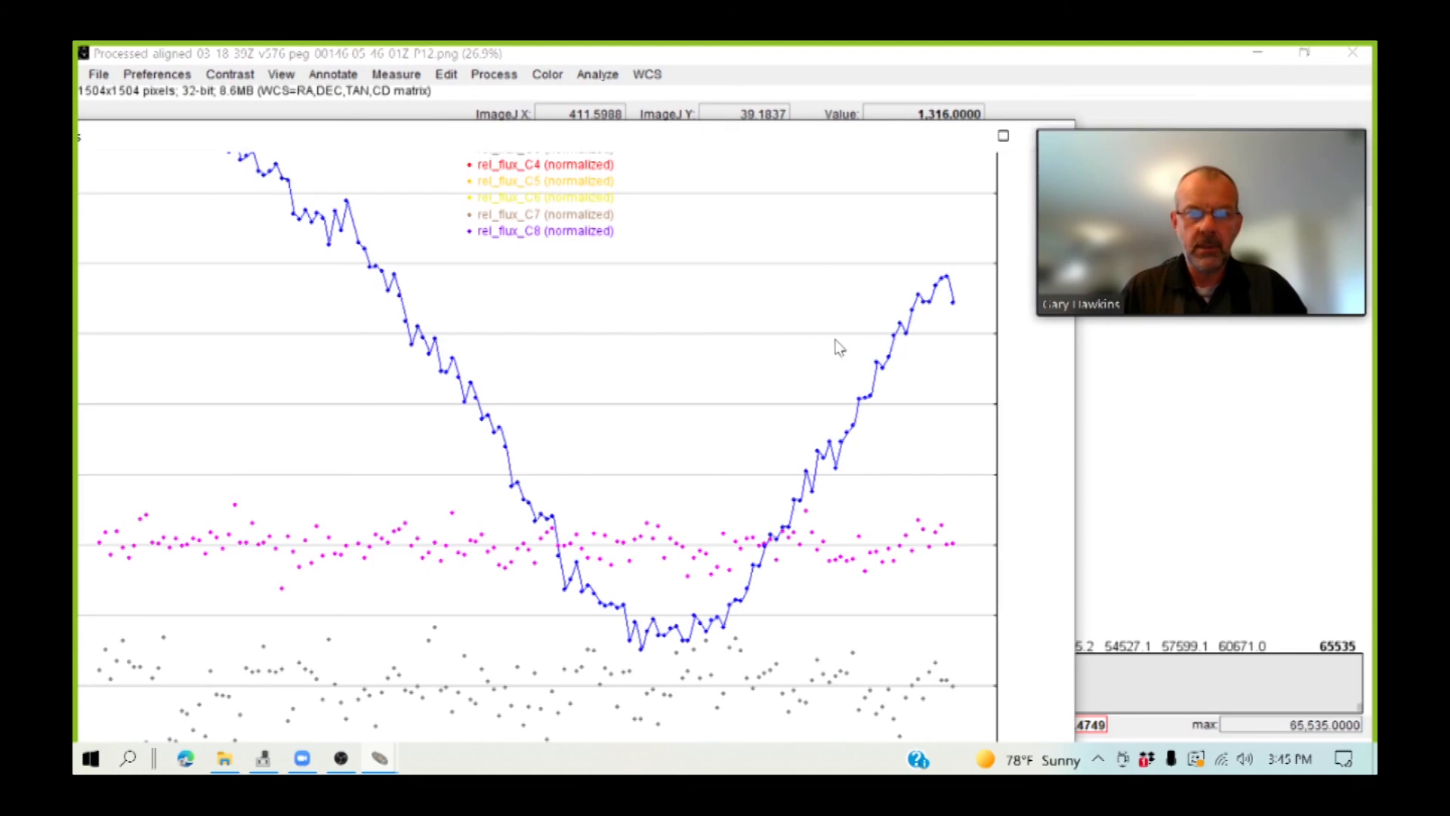
pyautogui.moveTo(739, 138); pyautogui.dragTo(870, 64)
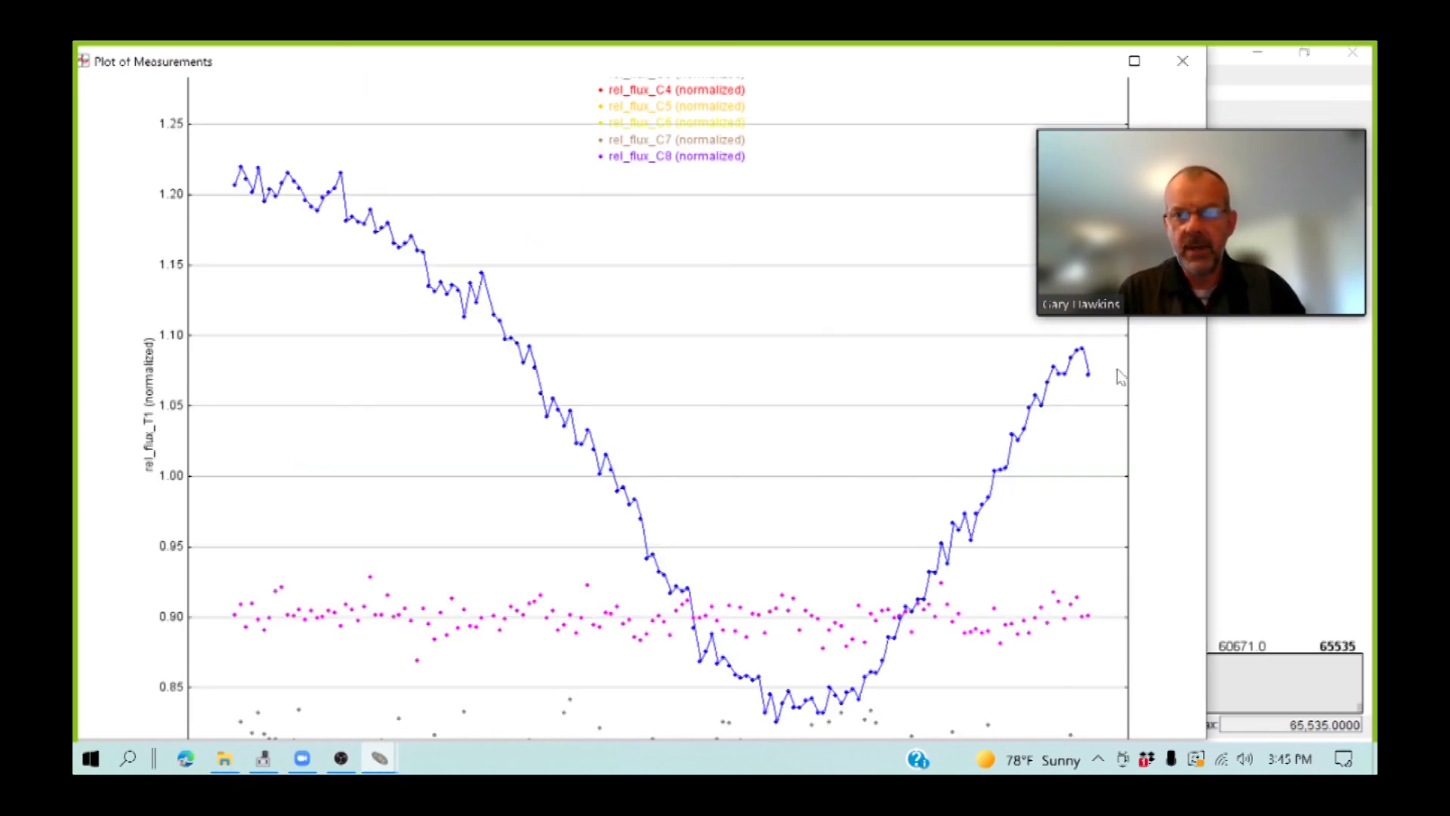
pyautogui.moveTo(1150, 136); pyautogui.dragTo(1159, 79)
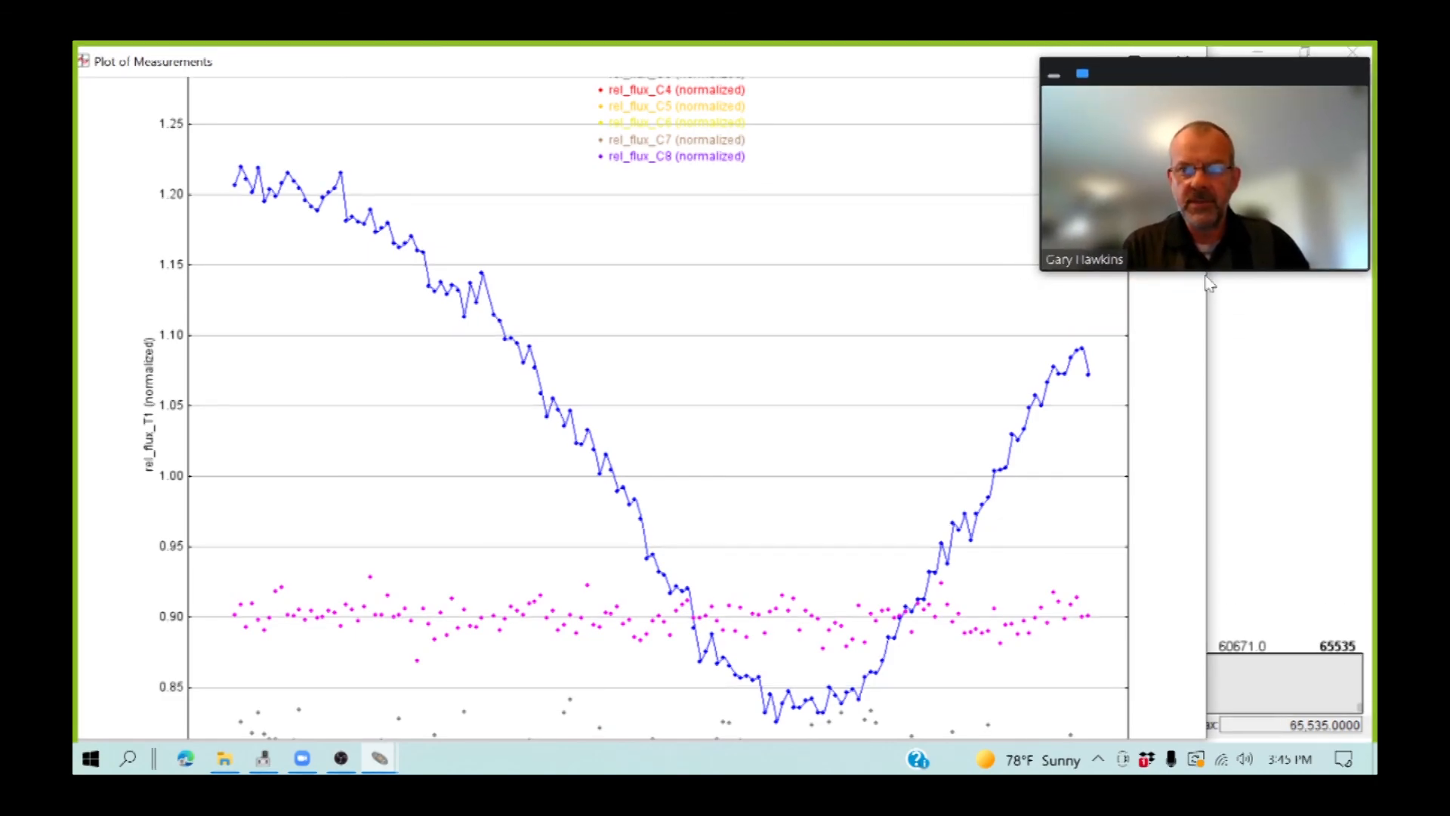
# Resize the Plot of Measurements window again to view the full curve together with its relative flux scale
pyautogui.moveTo(1206, 317); pyautogui.dragTo(1099, 315)
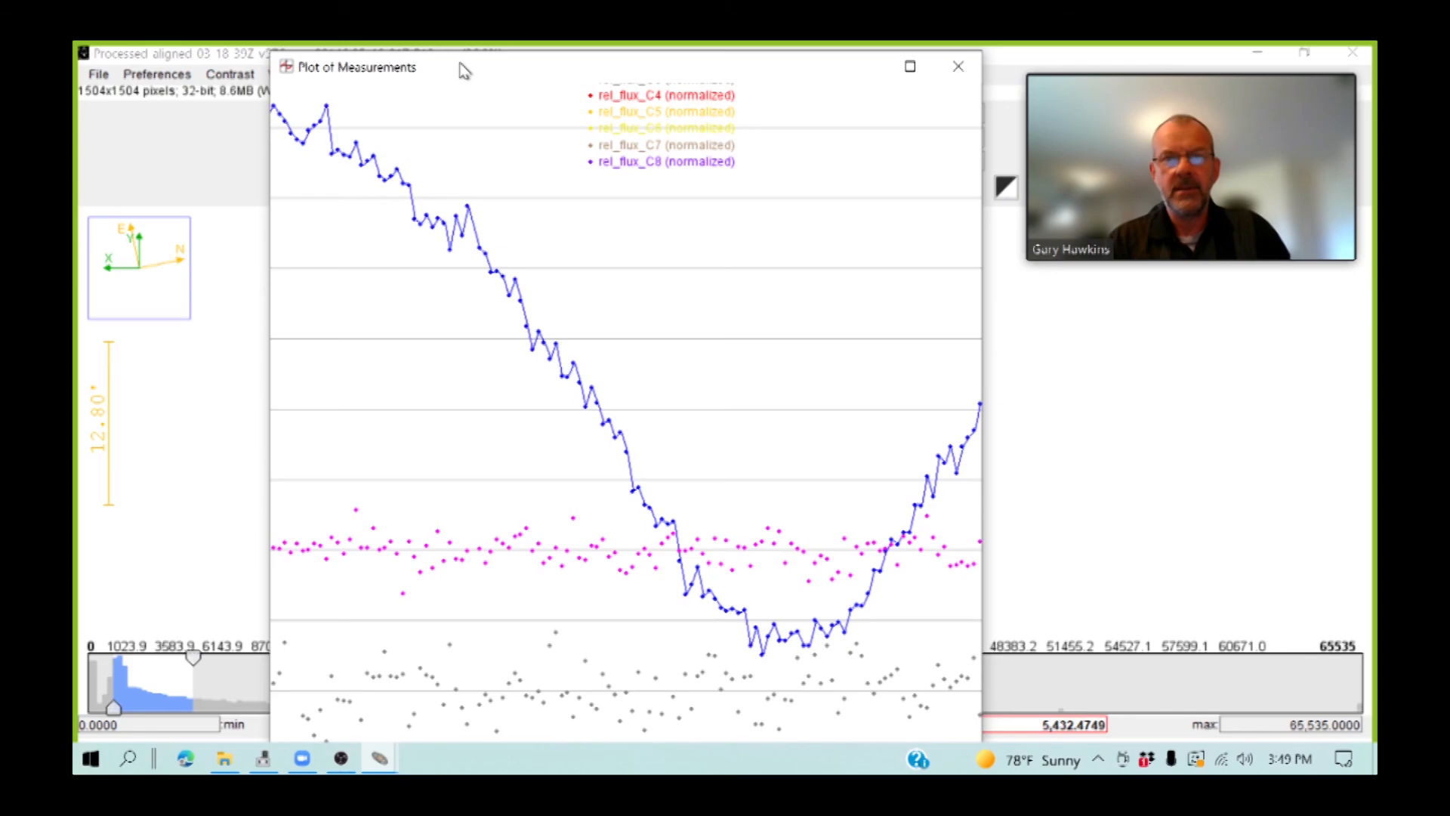
pyautogui.moveTo(463, 71); pyautogui.dragTo(465, 71)
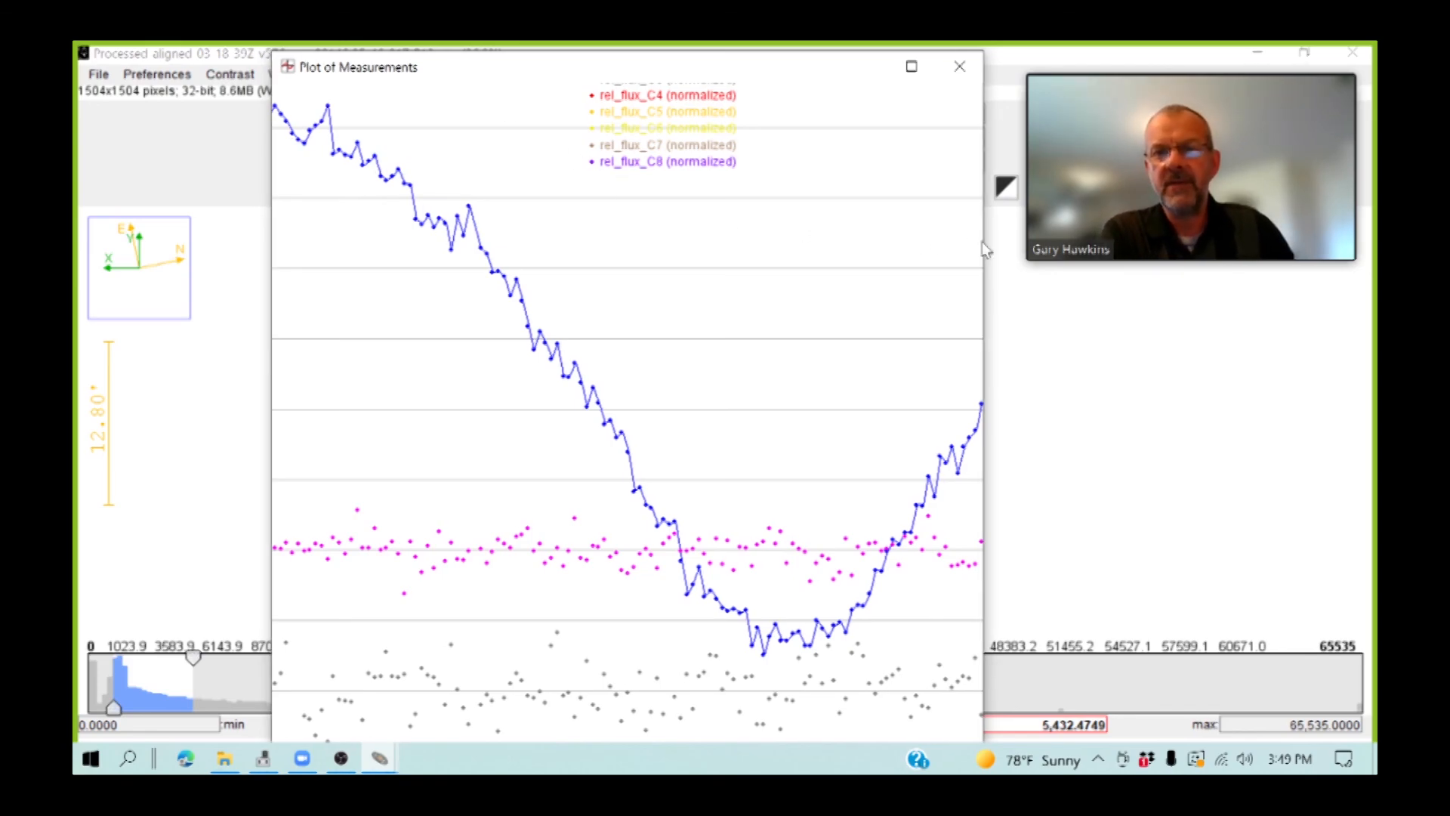
pyautogui.moveTo(985, 244); pyautogui.dragTo(1174, 243)
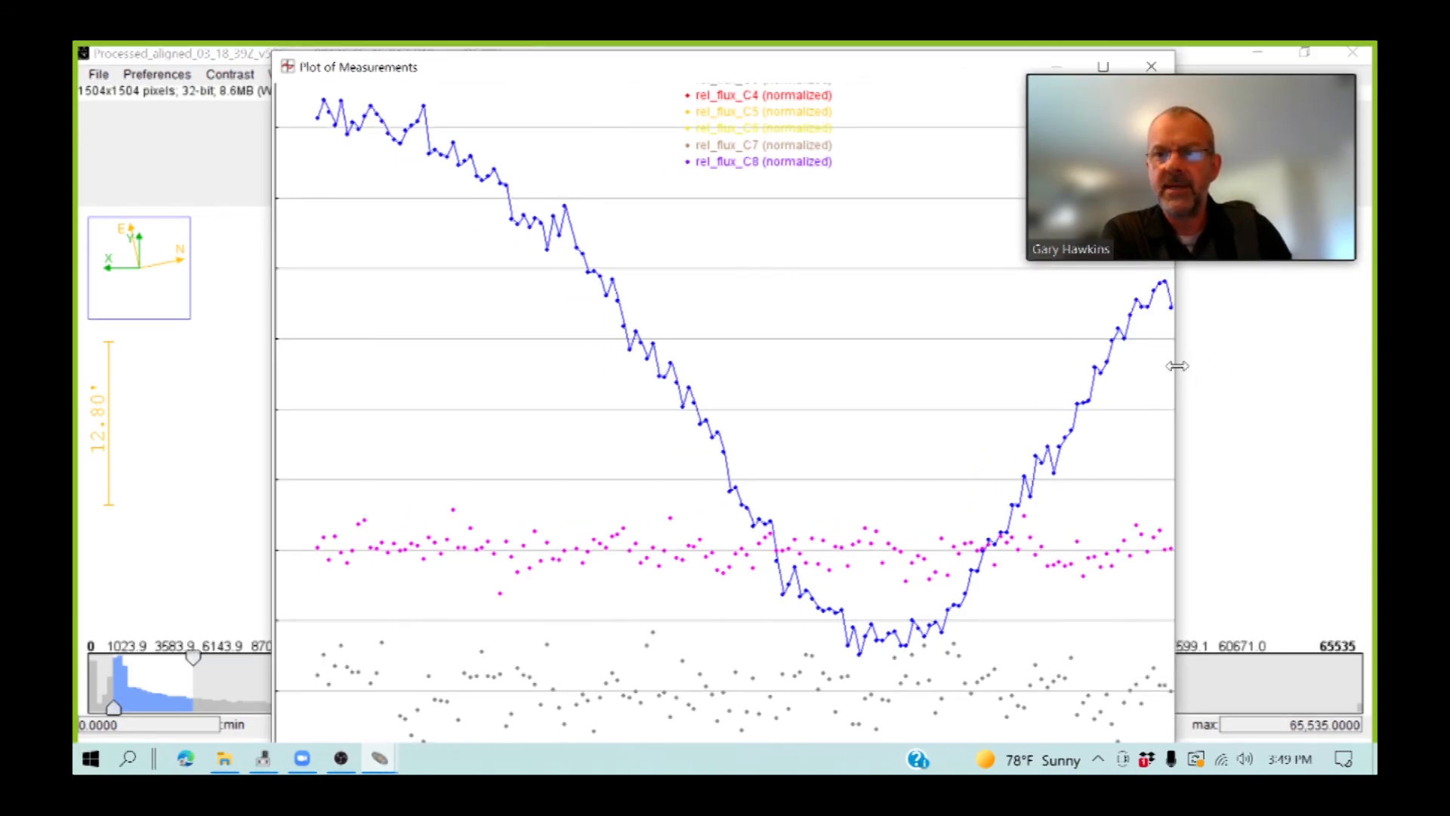
pyautogui.moveTo(1175, 365); pyautogui.dragTo(1252, 367)
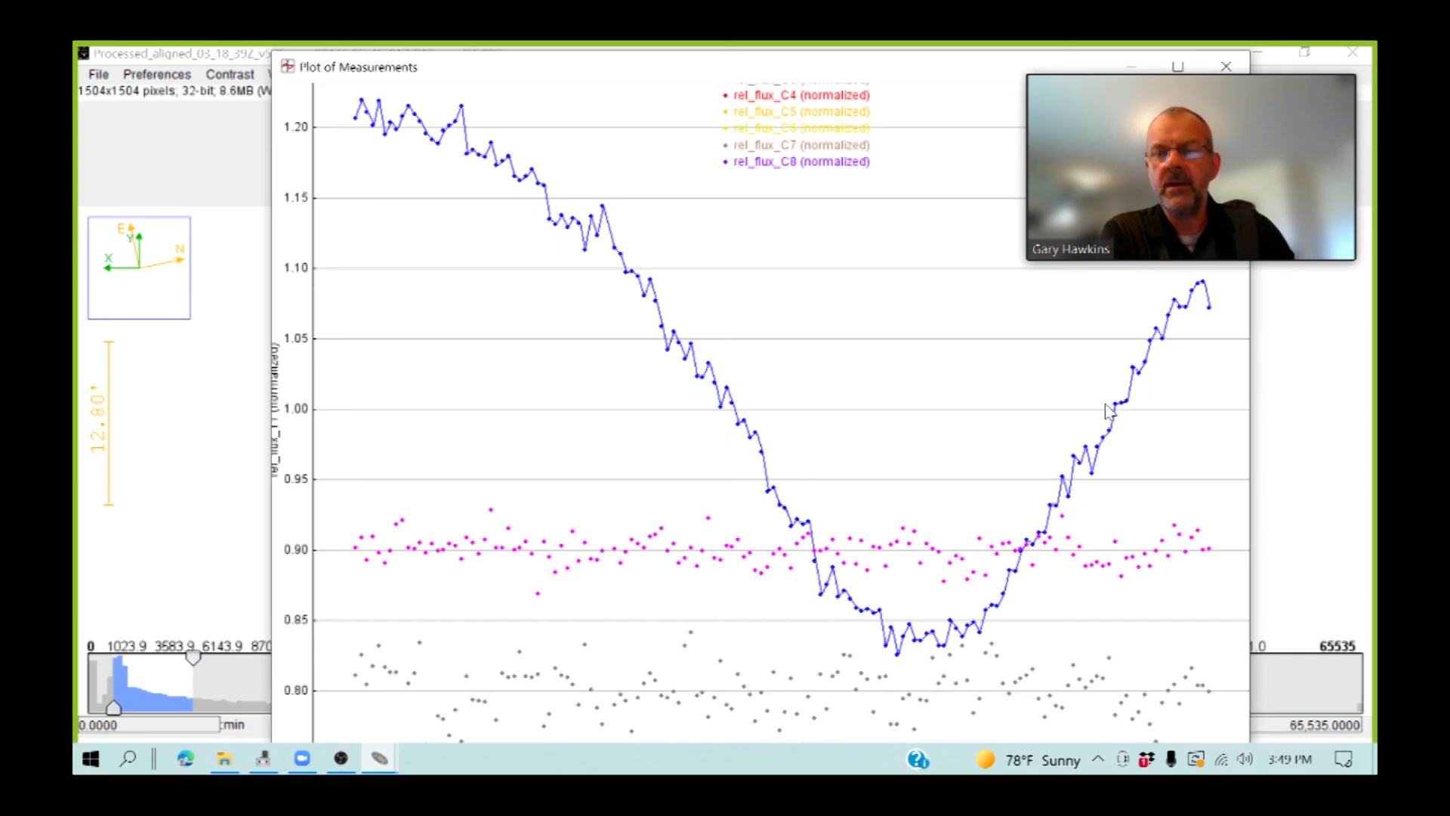